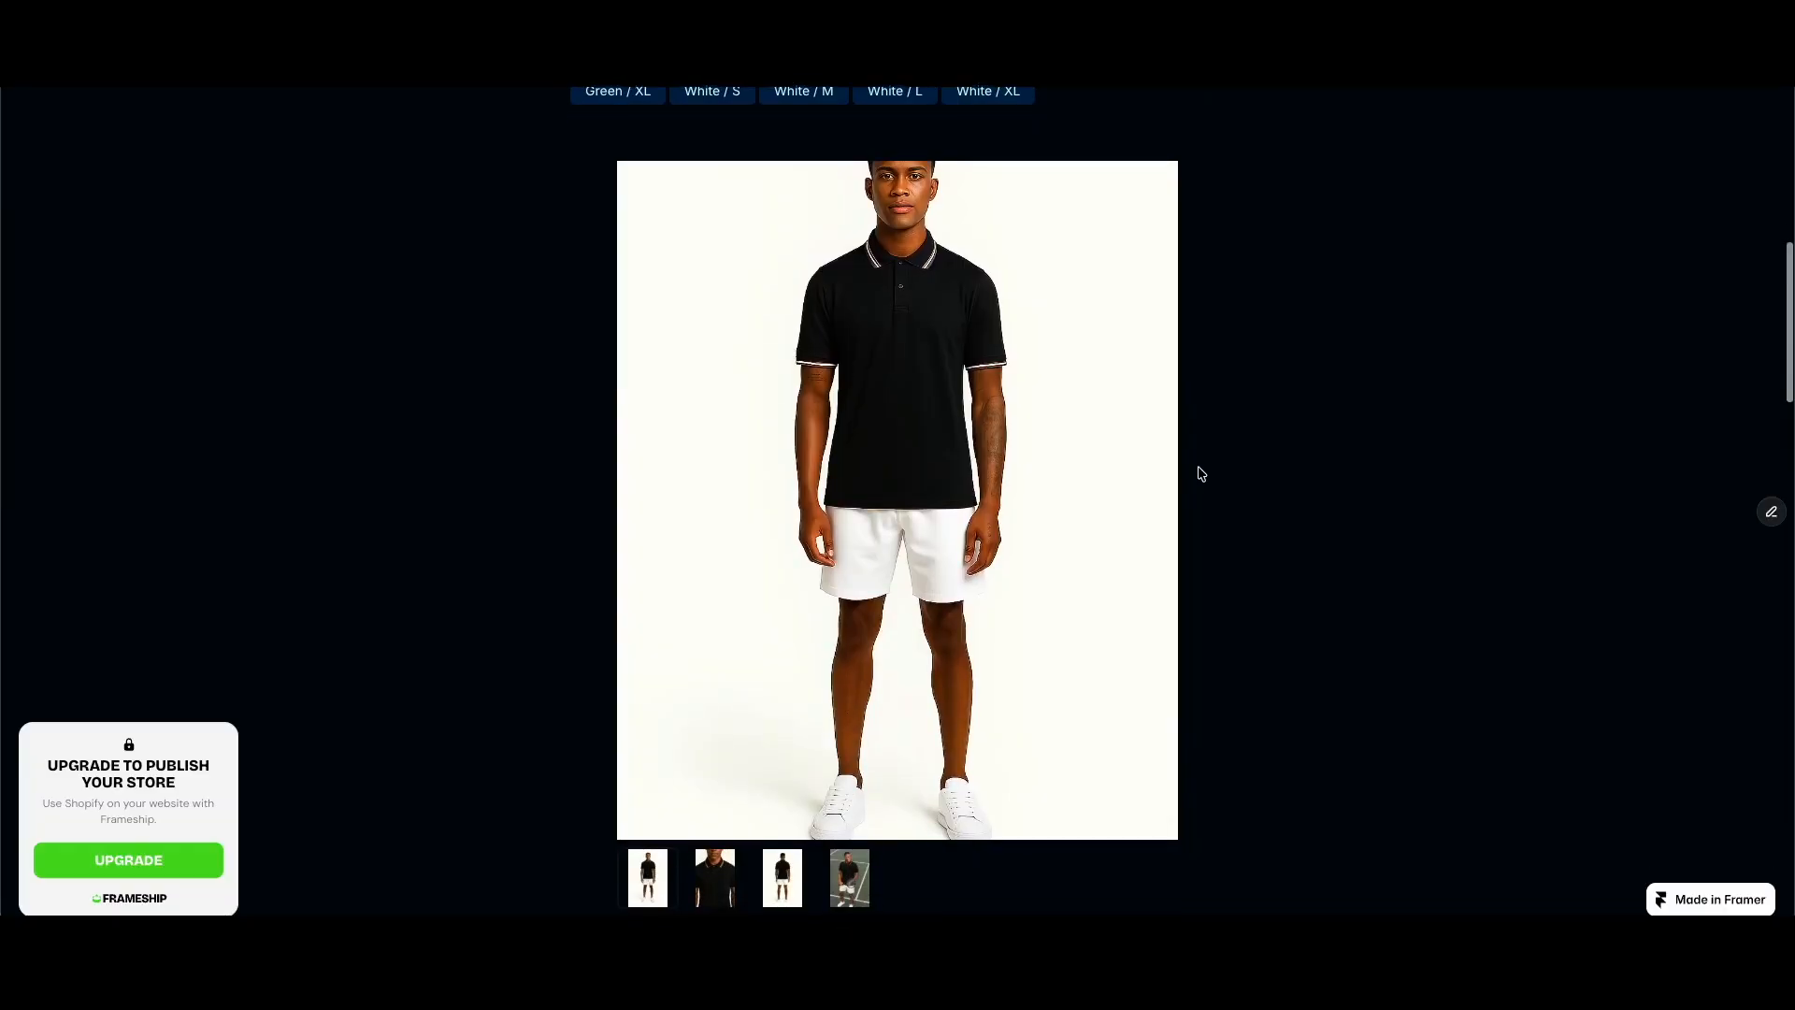
Step: Compare the Green / S, White / M and Black / S variants of the polo on the published product page, ending on Black / S
scroll(1201, 474, "up", 4)
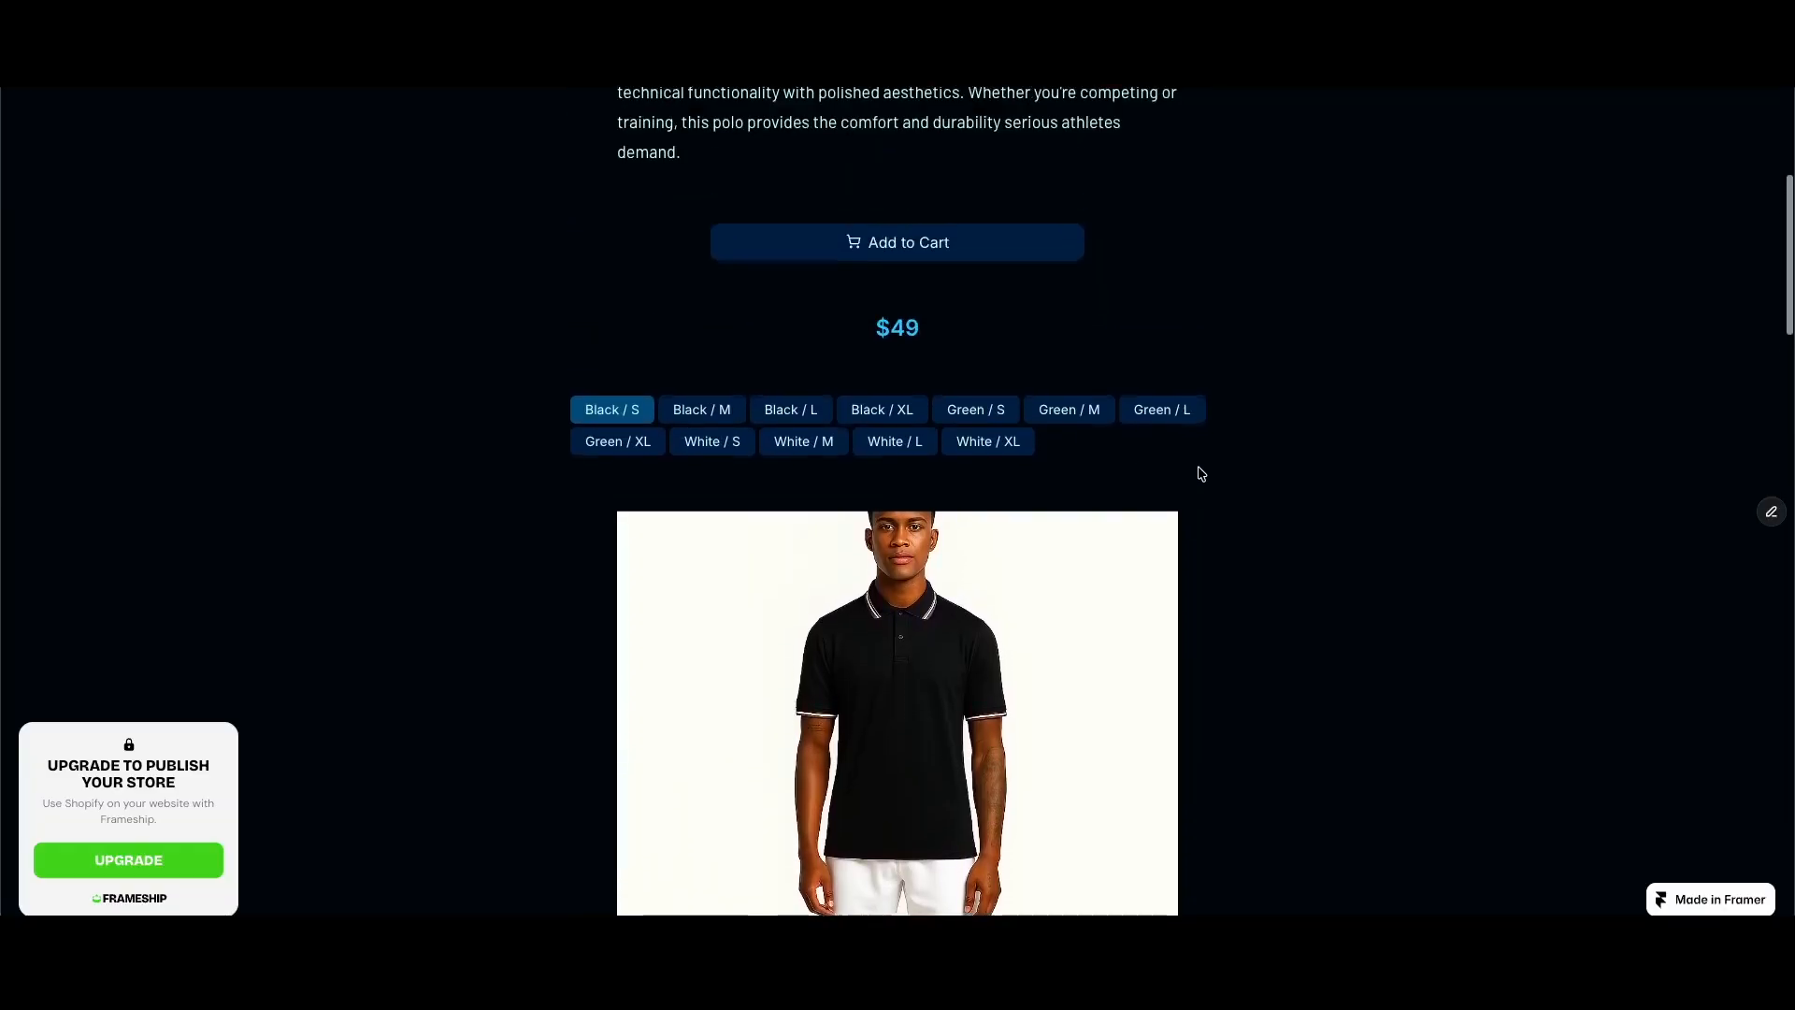
scroll(1201, 474, "up", 1)
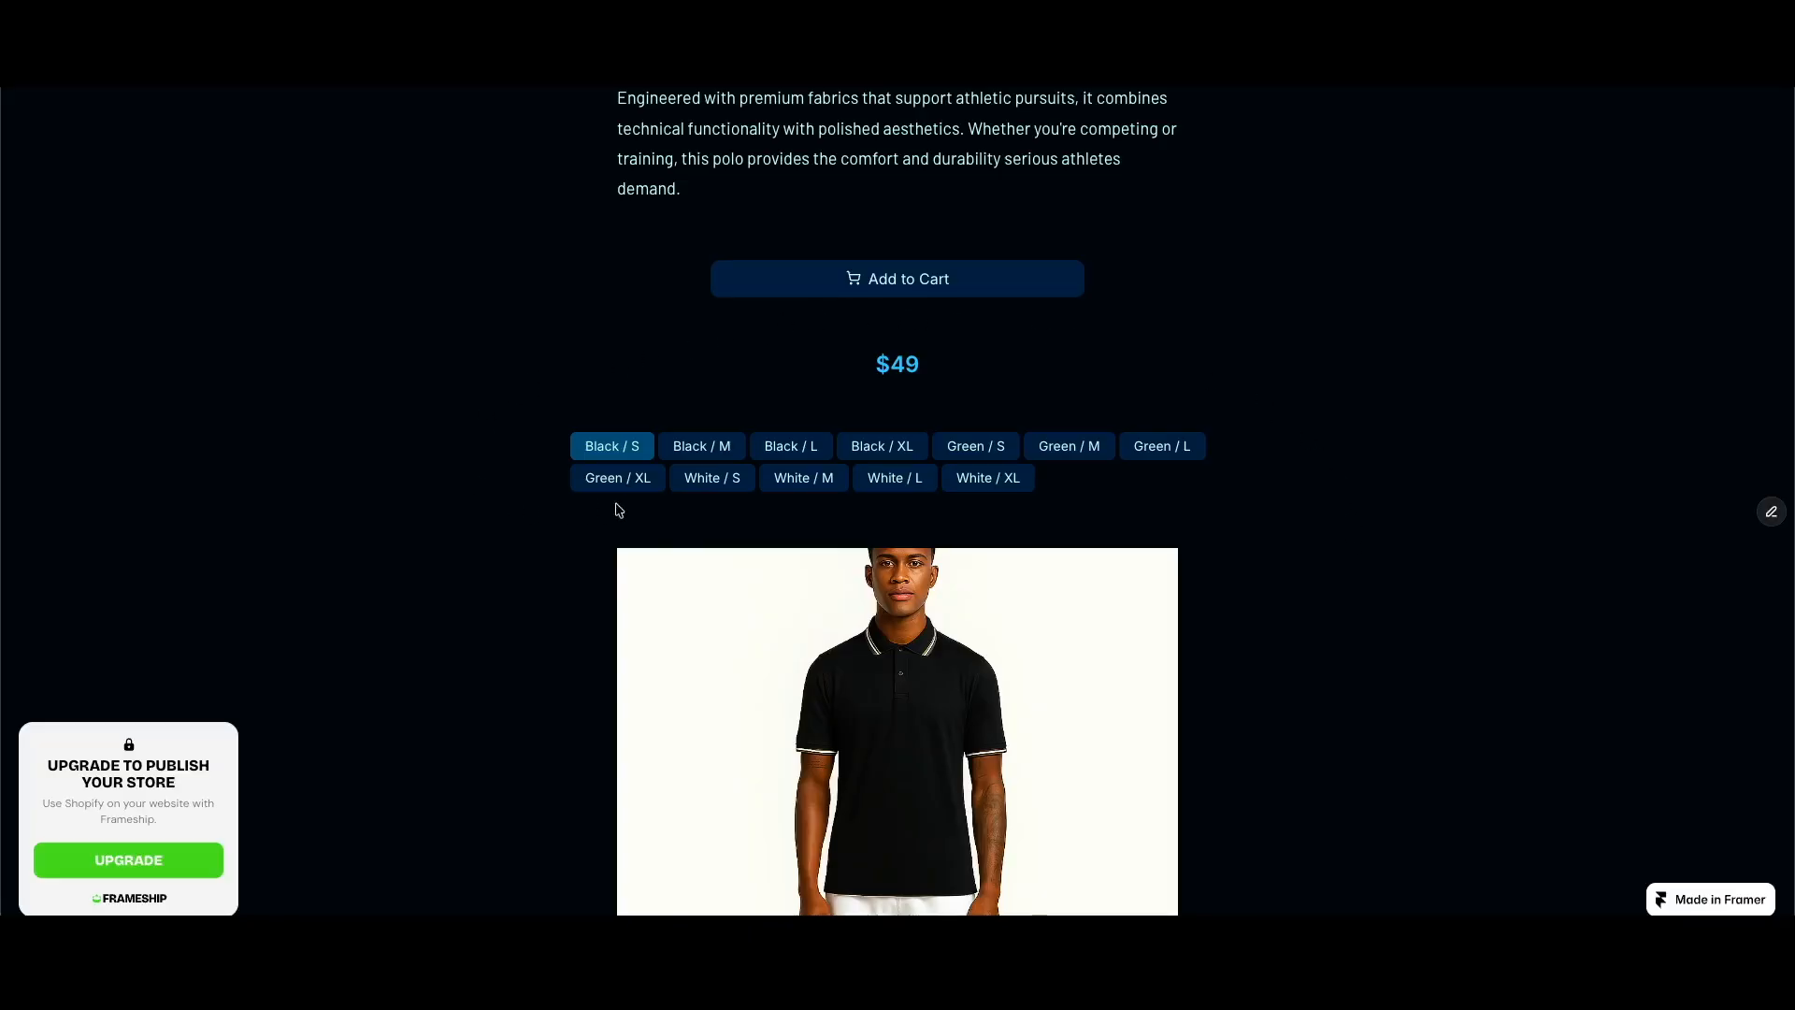
left_click(962, 449)
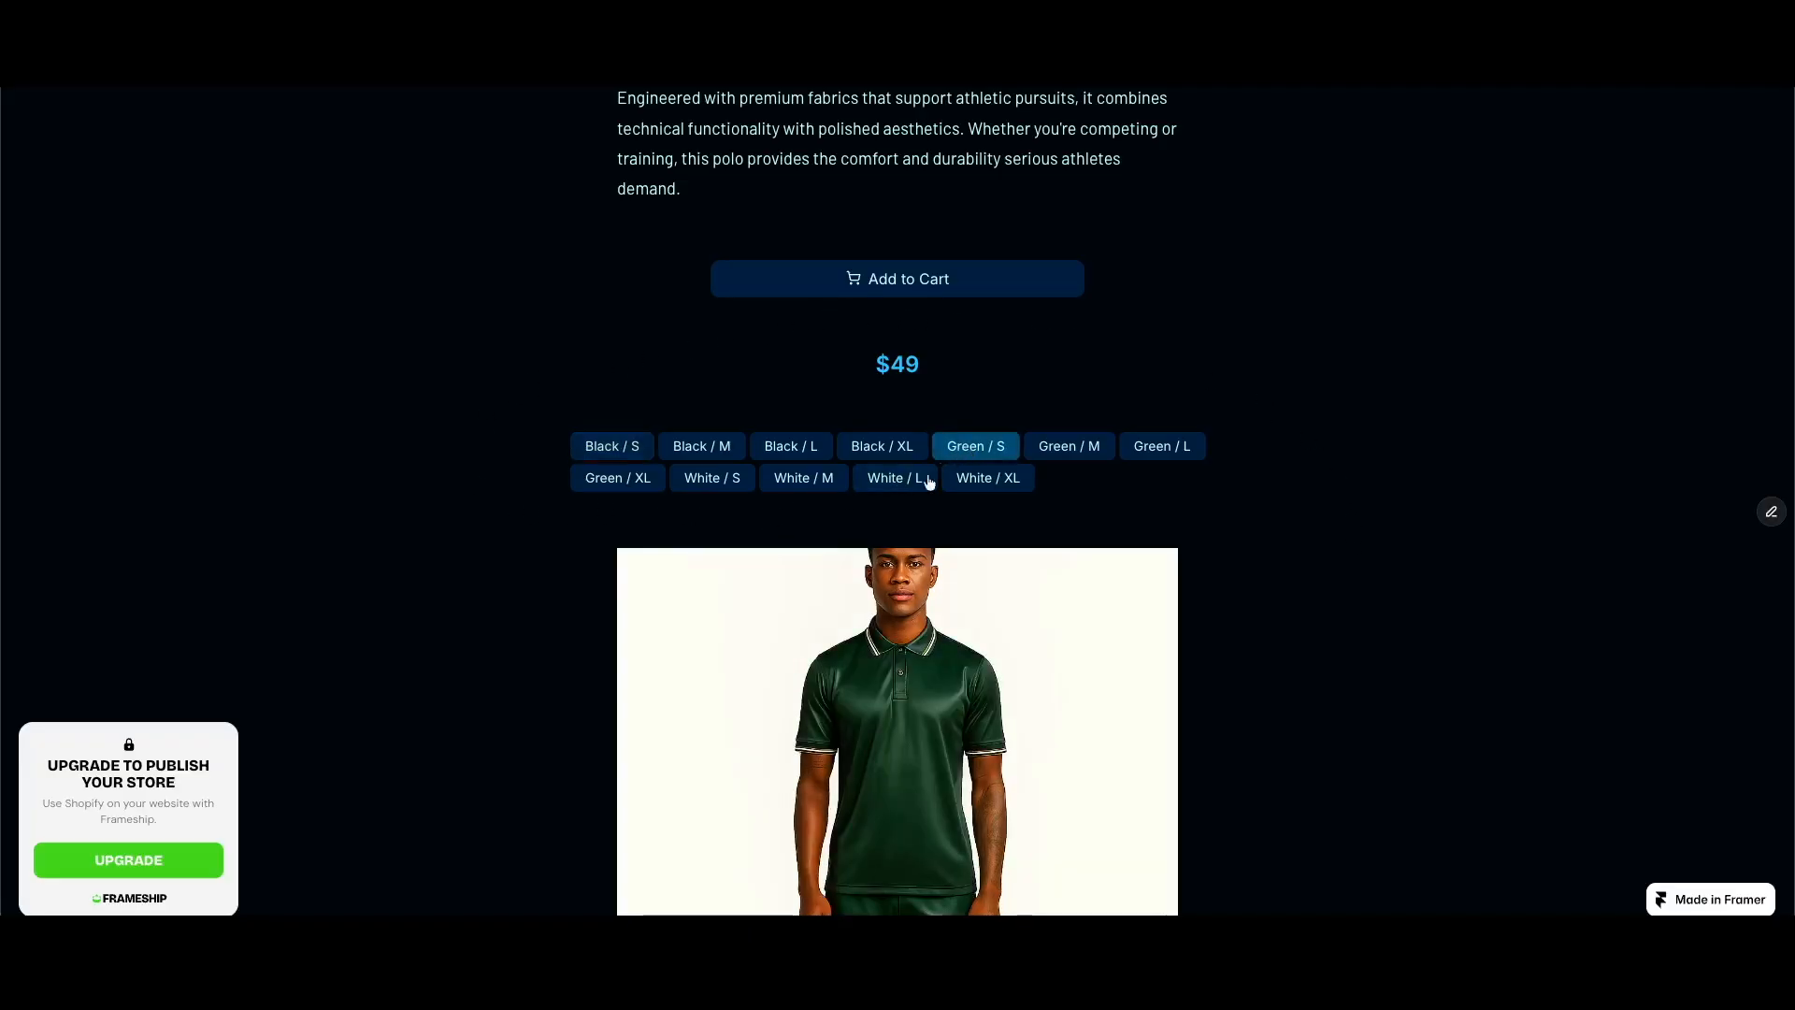
left_click(779, 483)
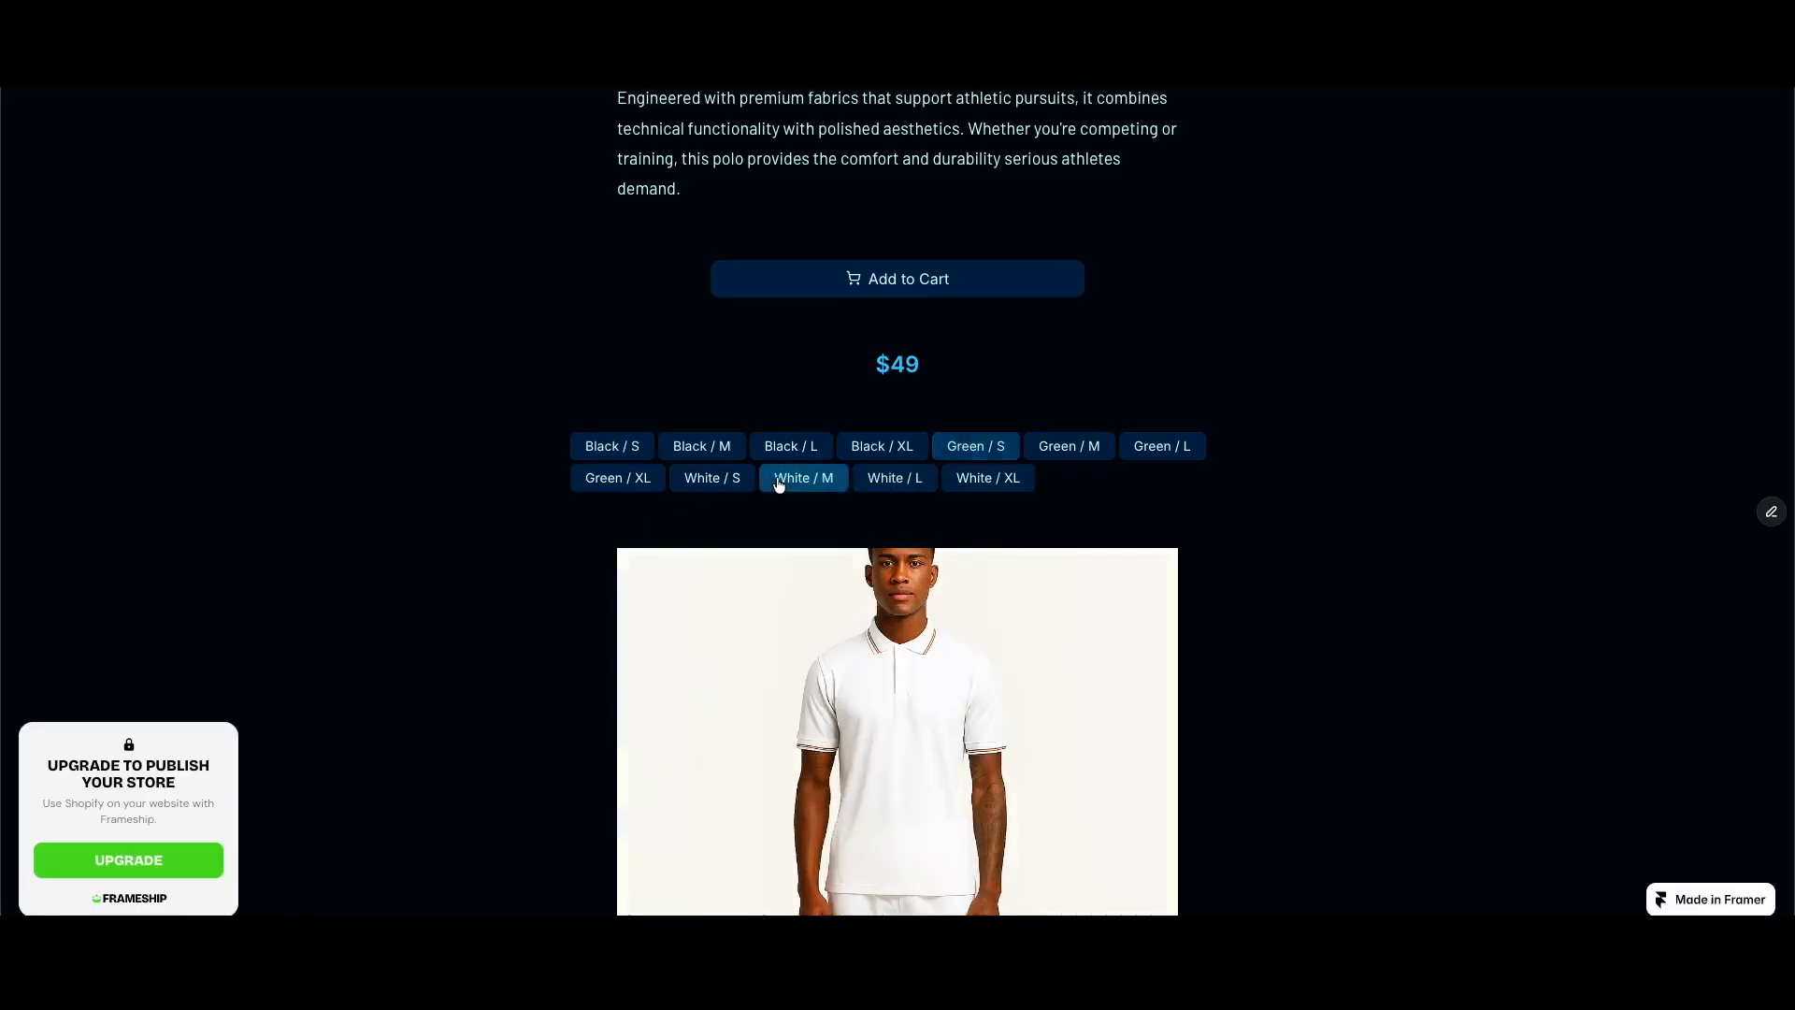
left_click(610, 452)
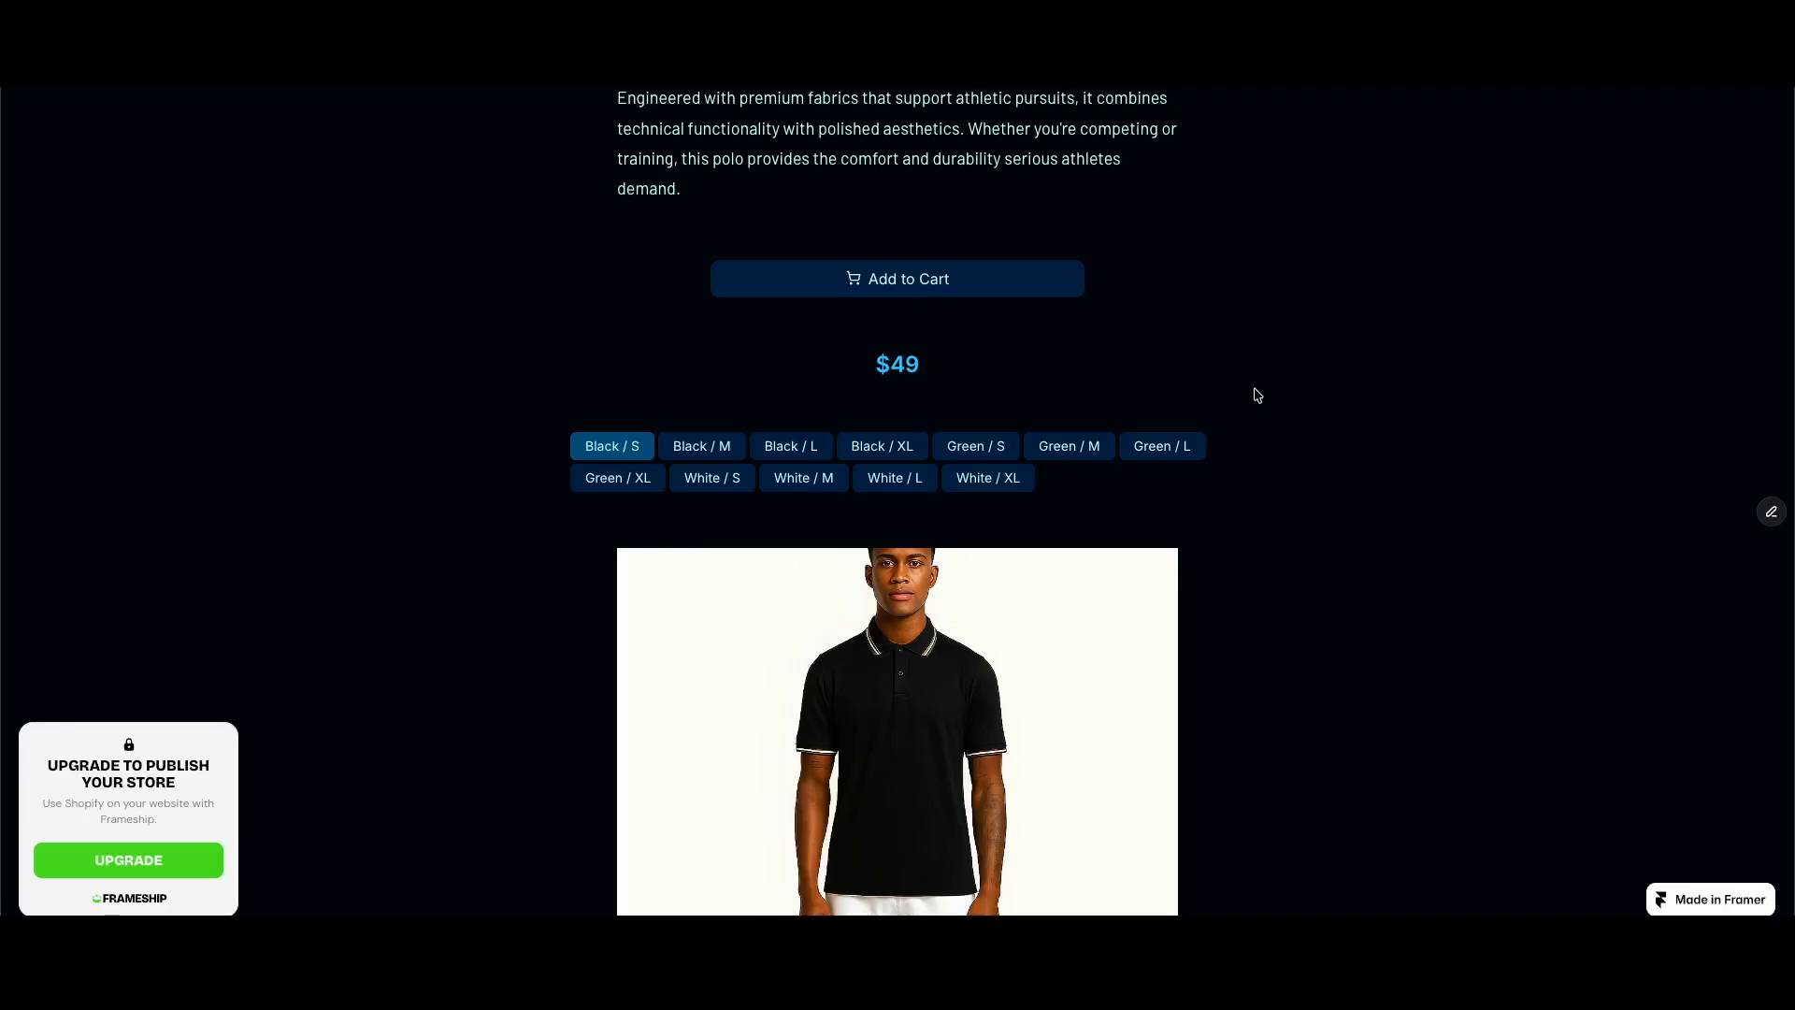
left_click(993, 449)
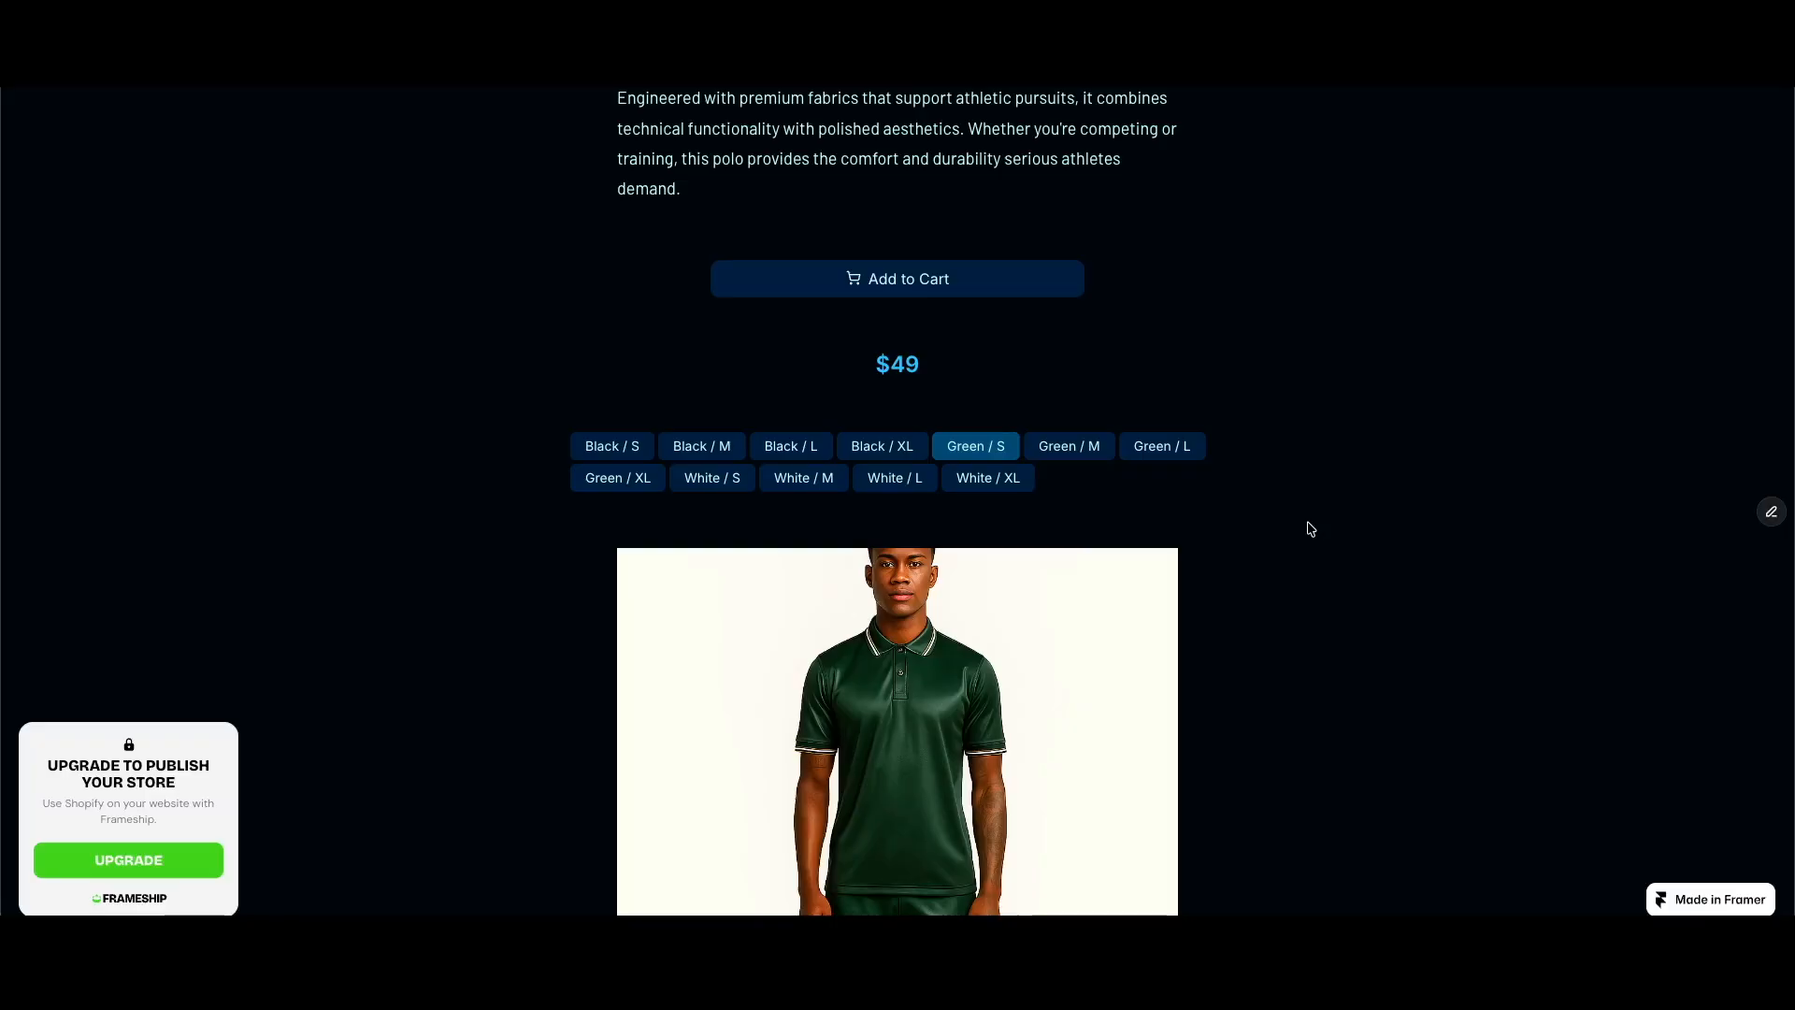
left_click(612, 446)
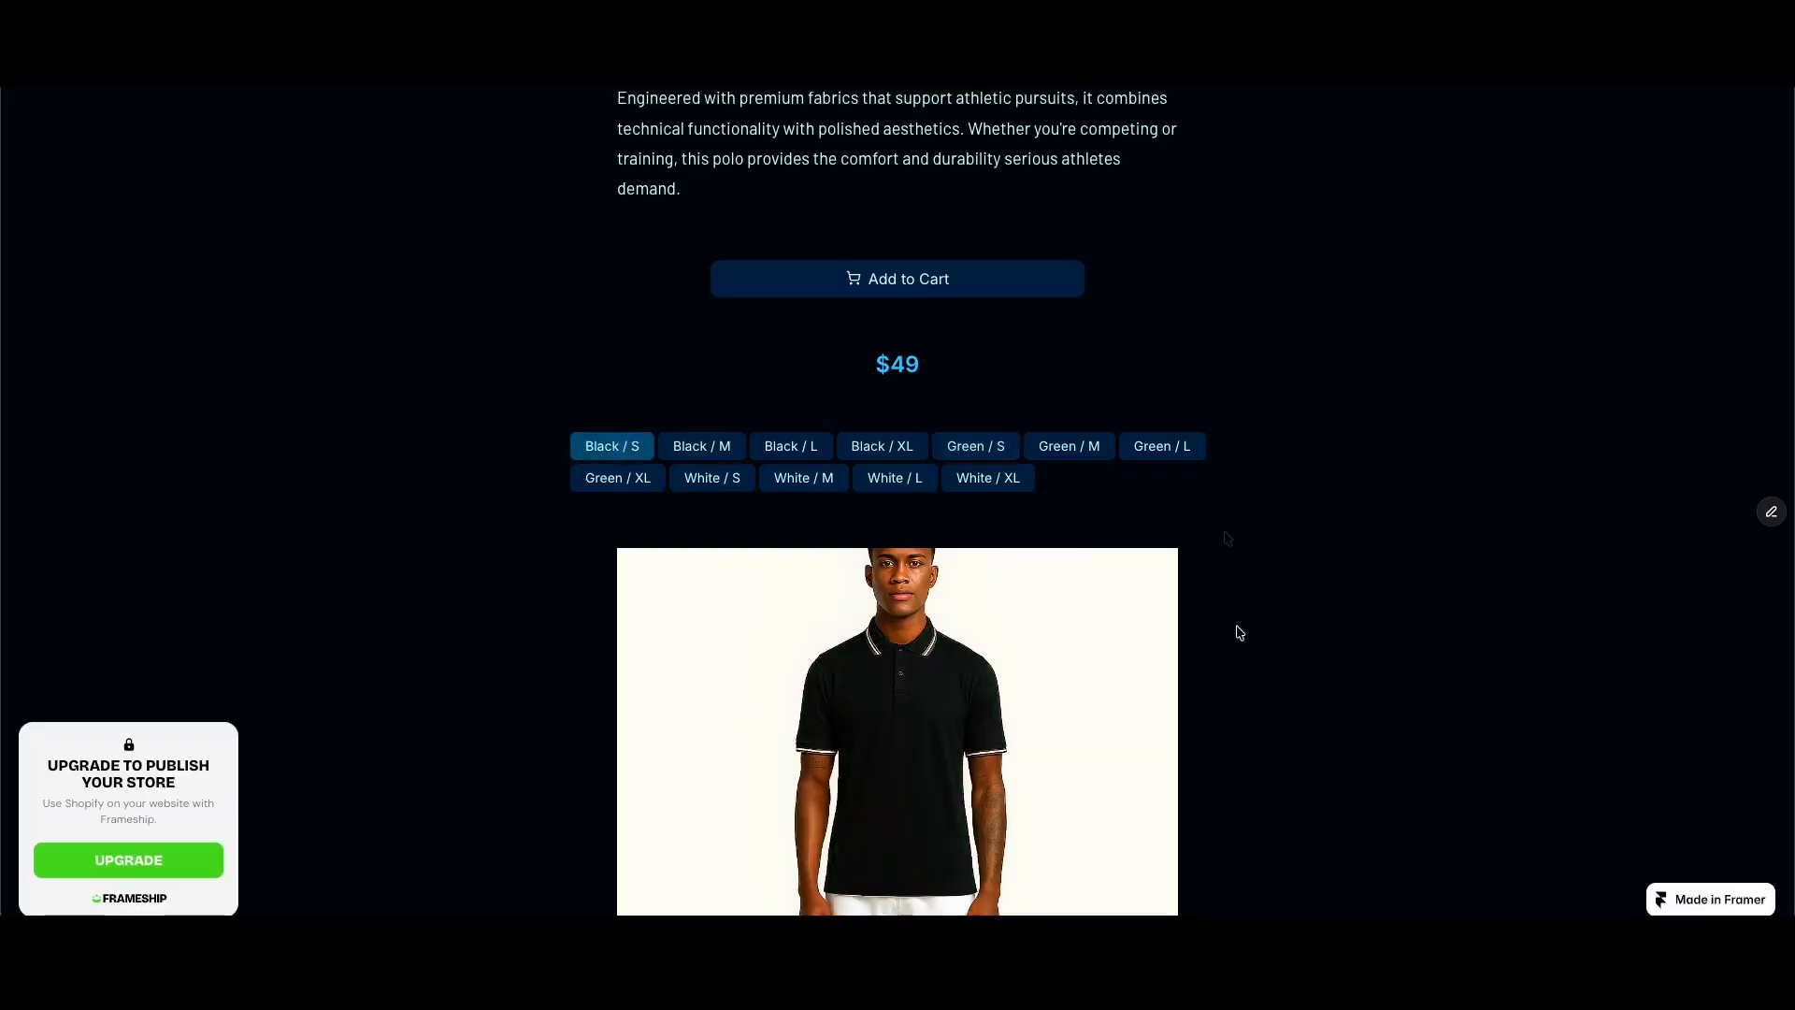
Step: Enlarge the black polo's main photo, page through its gallery images, and close the enlarged view
scroll(1234, 629, "down", 2)
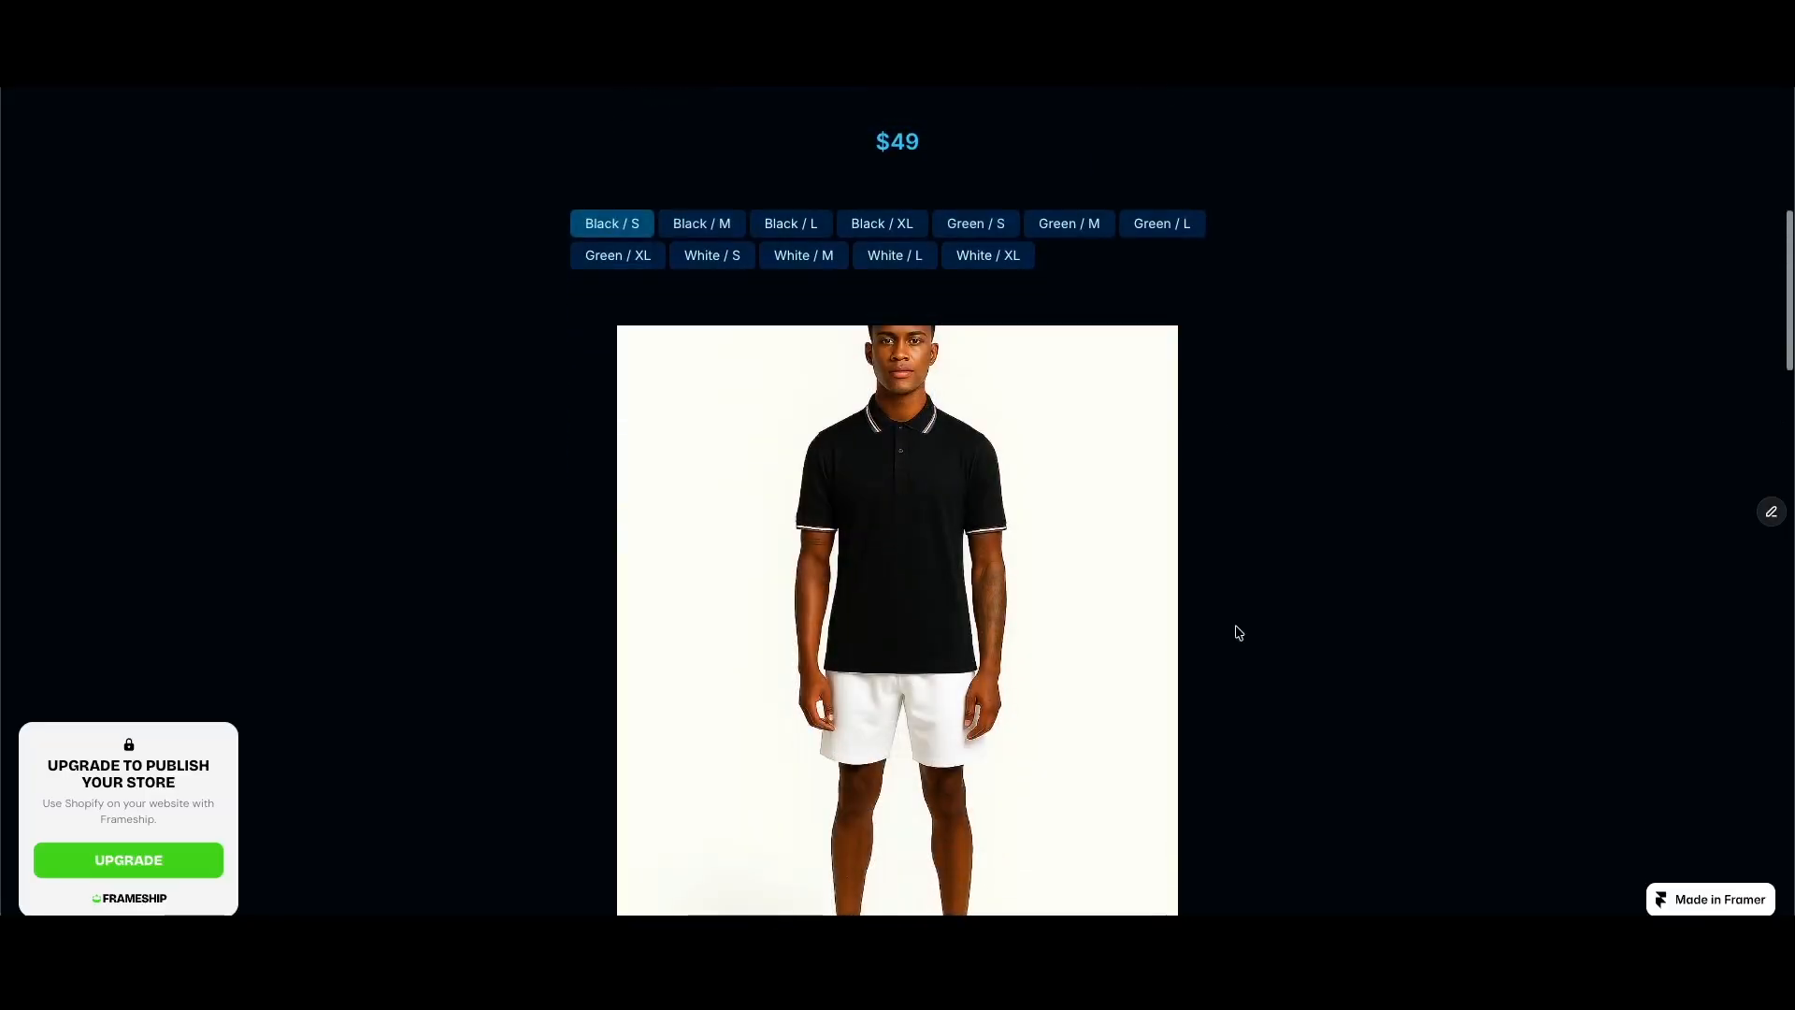
left_click(1027, 609)
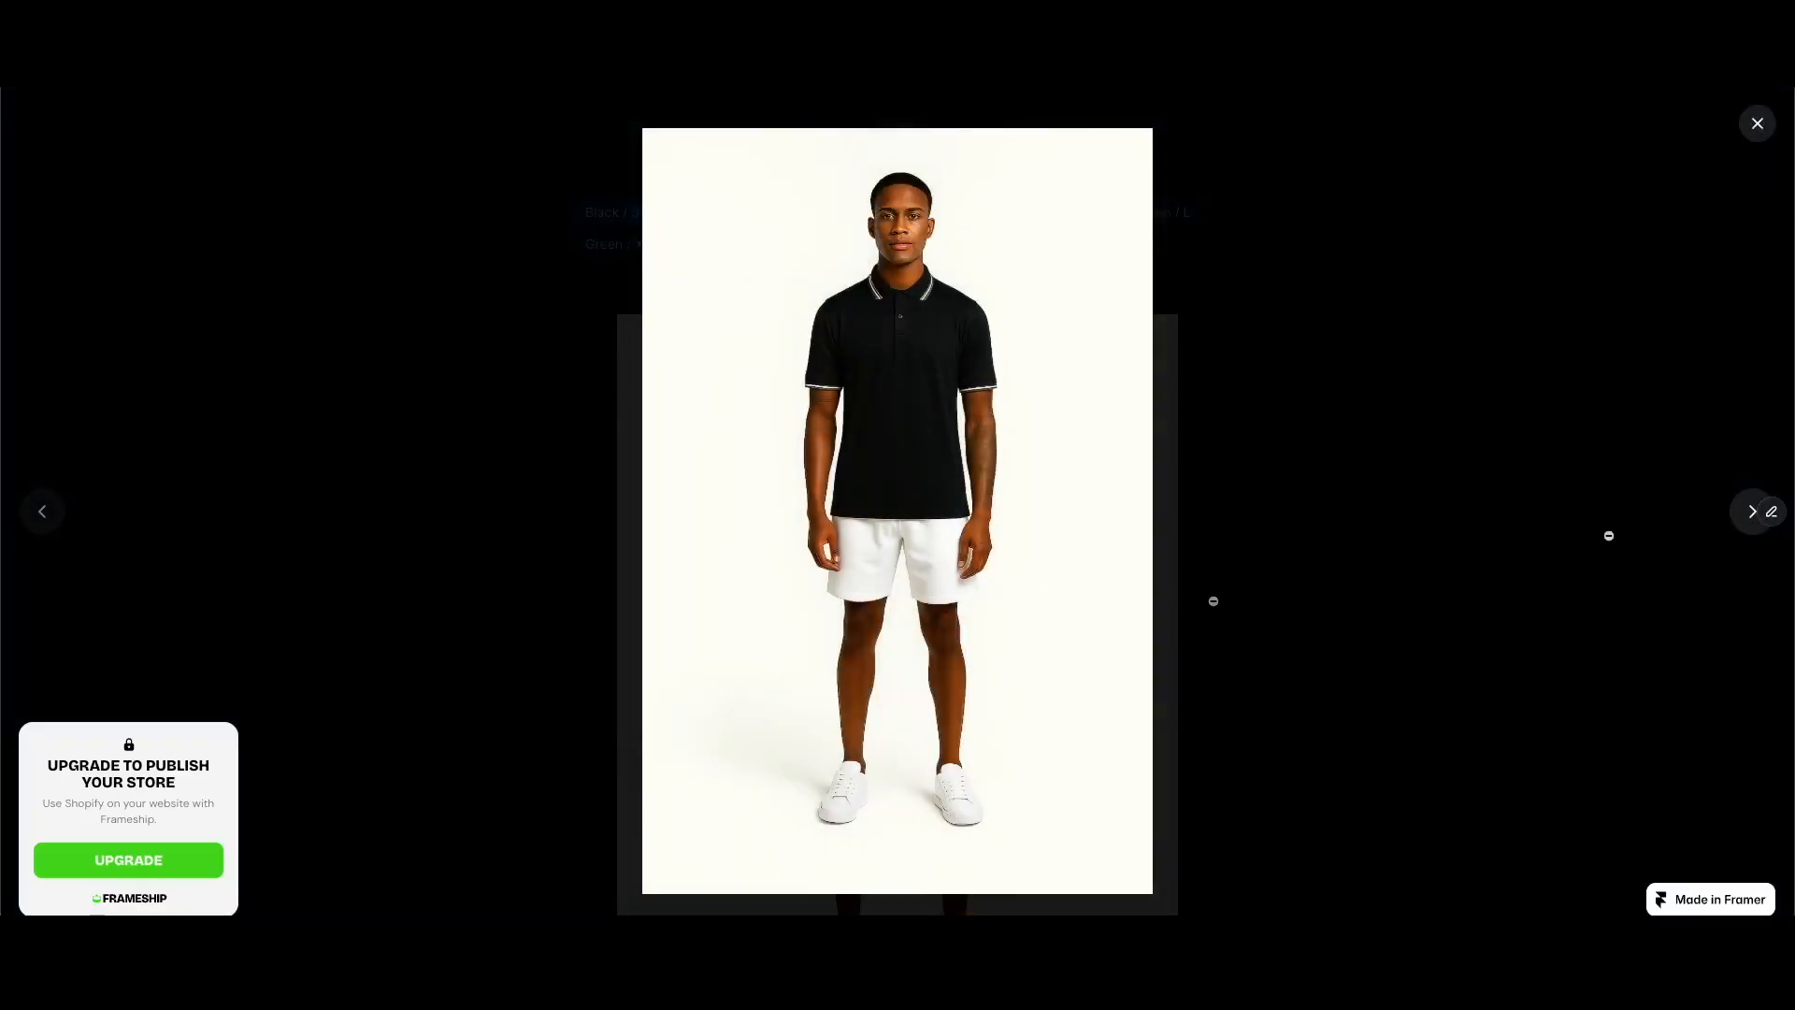
left_click(1746, 514)
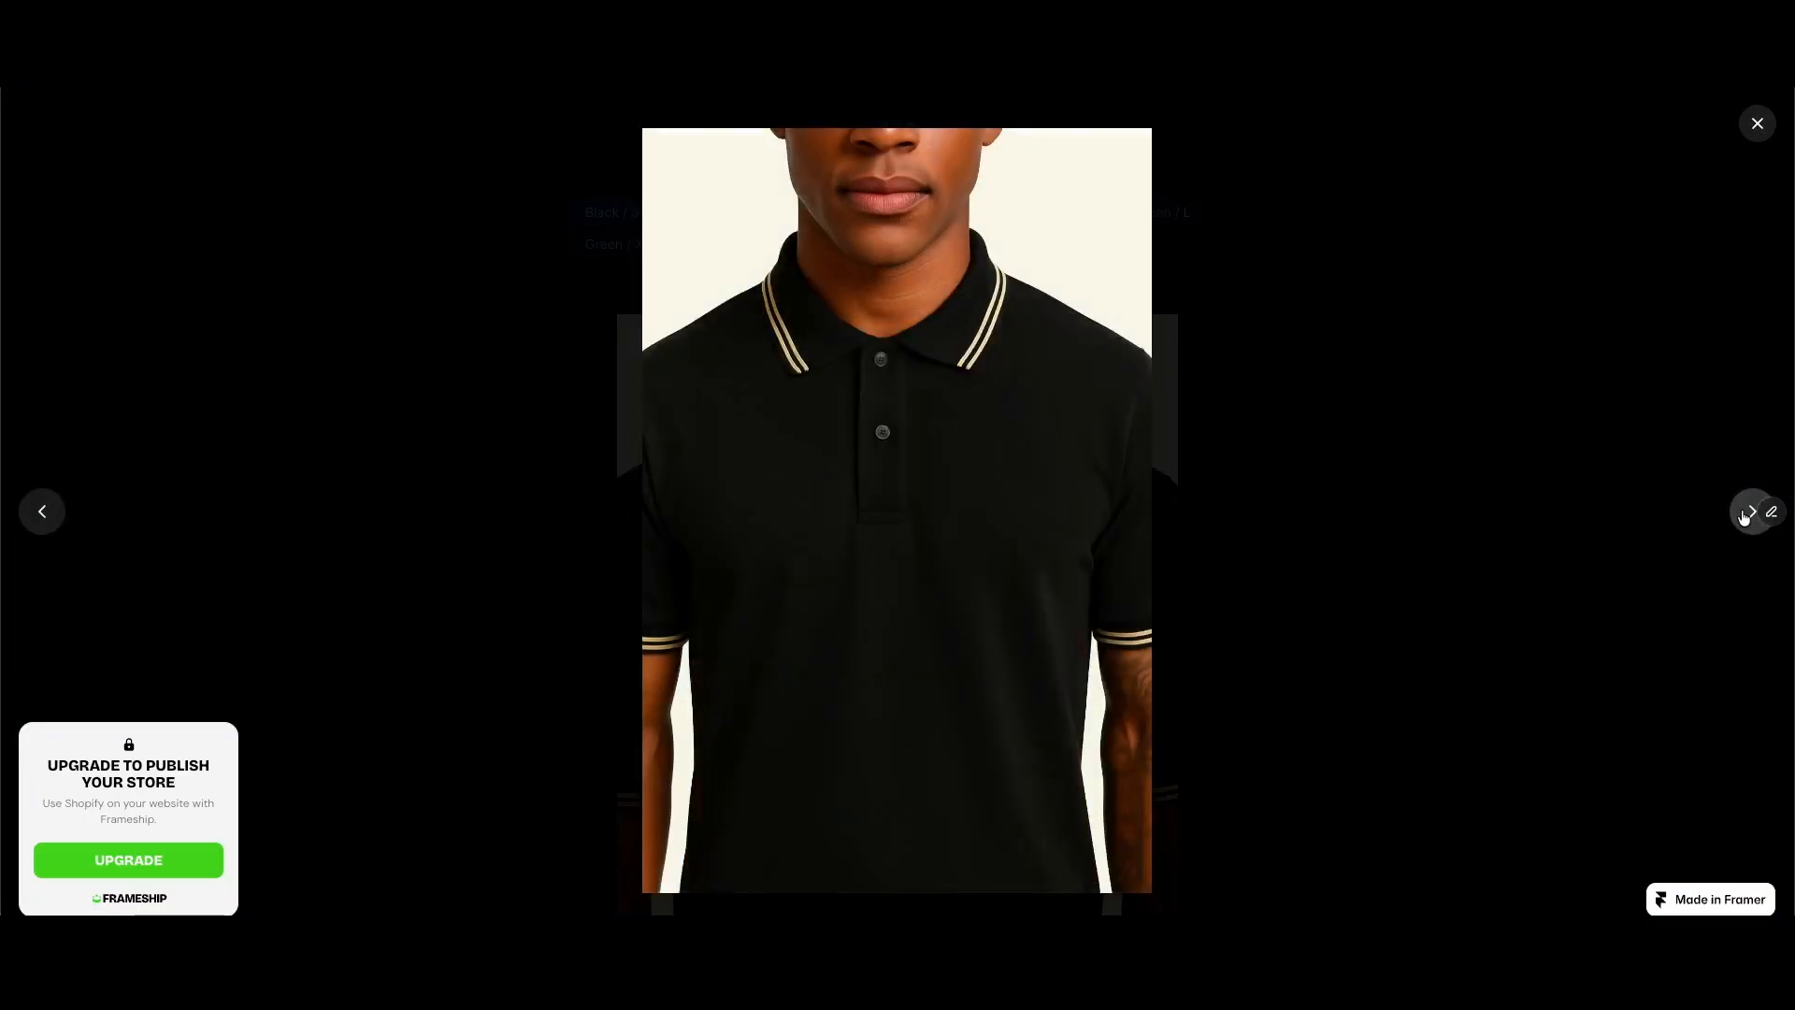
left_click(1747, 514)
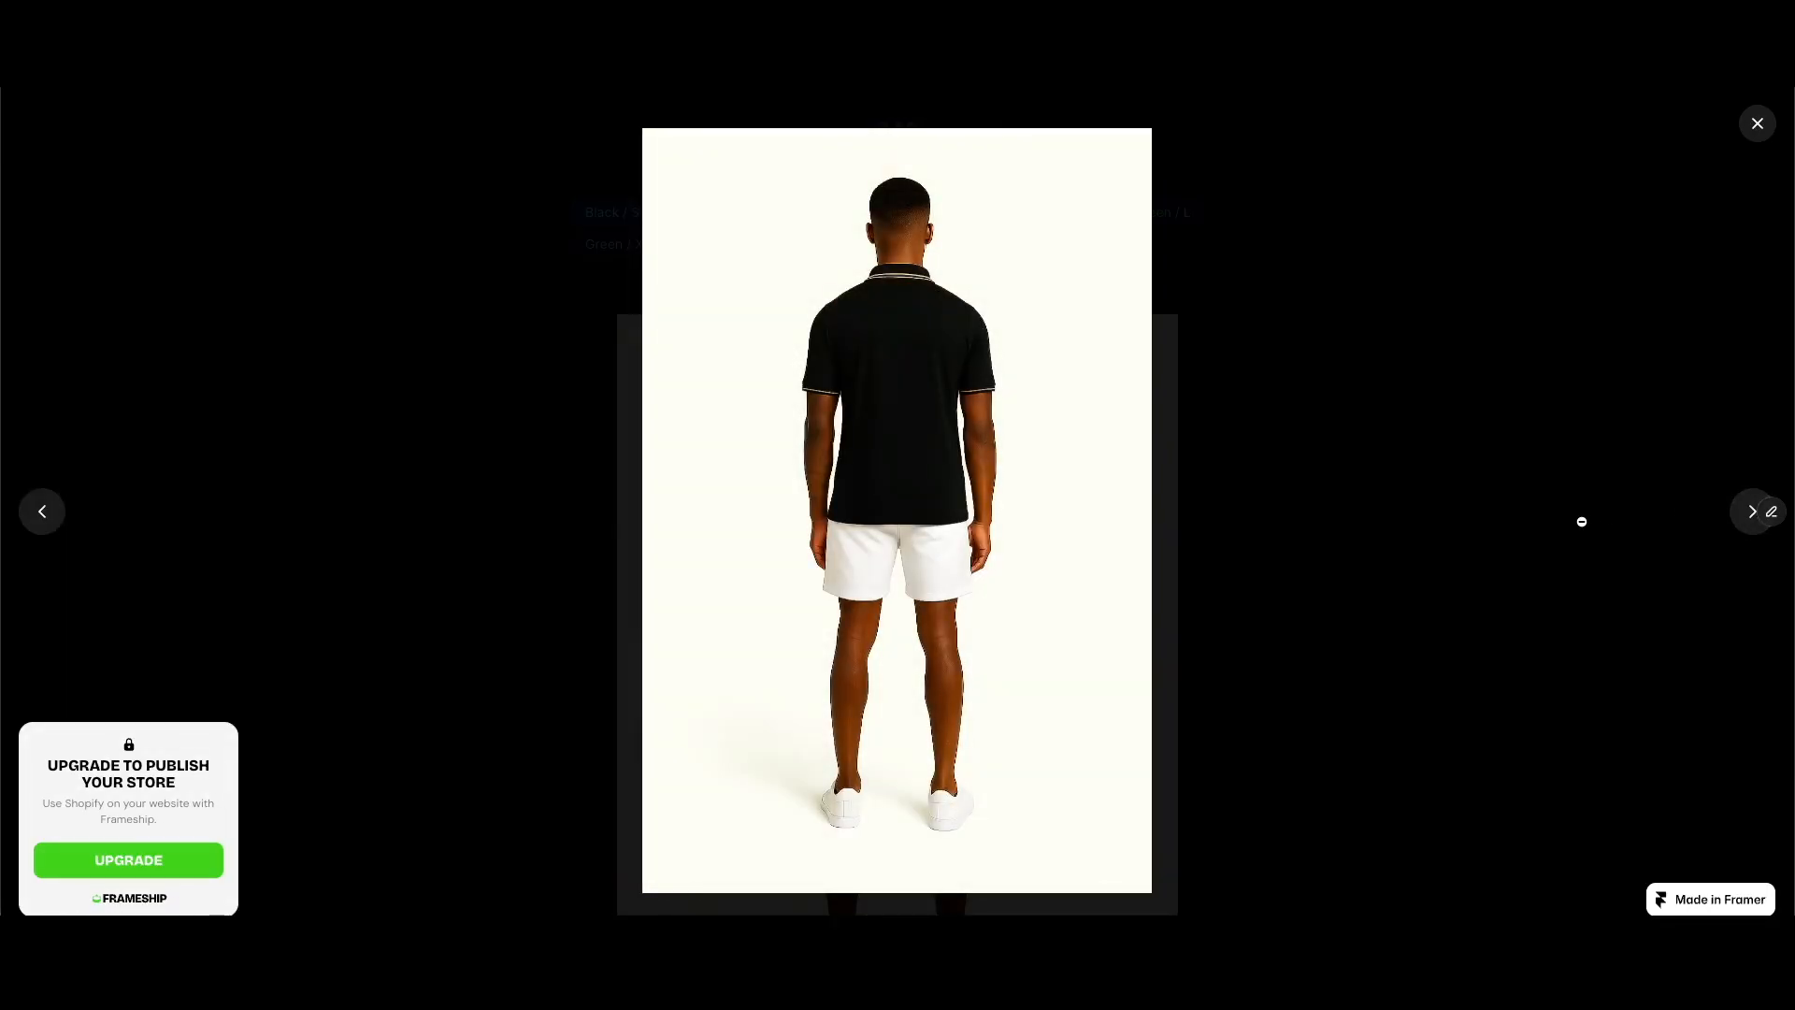
key("Left")
key("Left")
left_click(1581, 521)
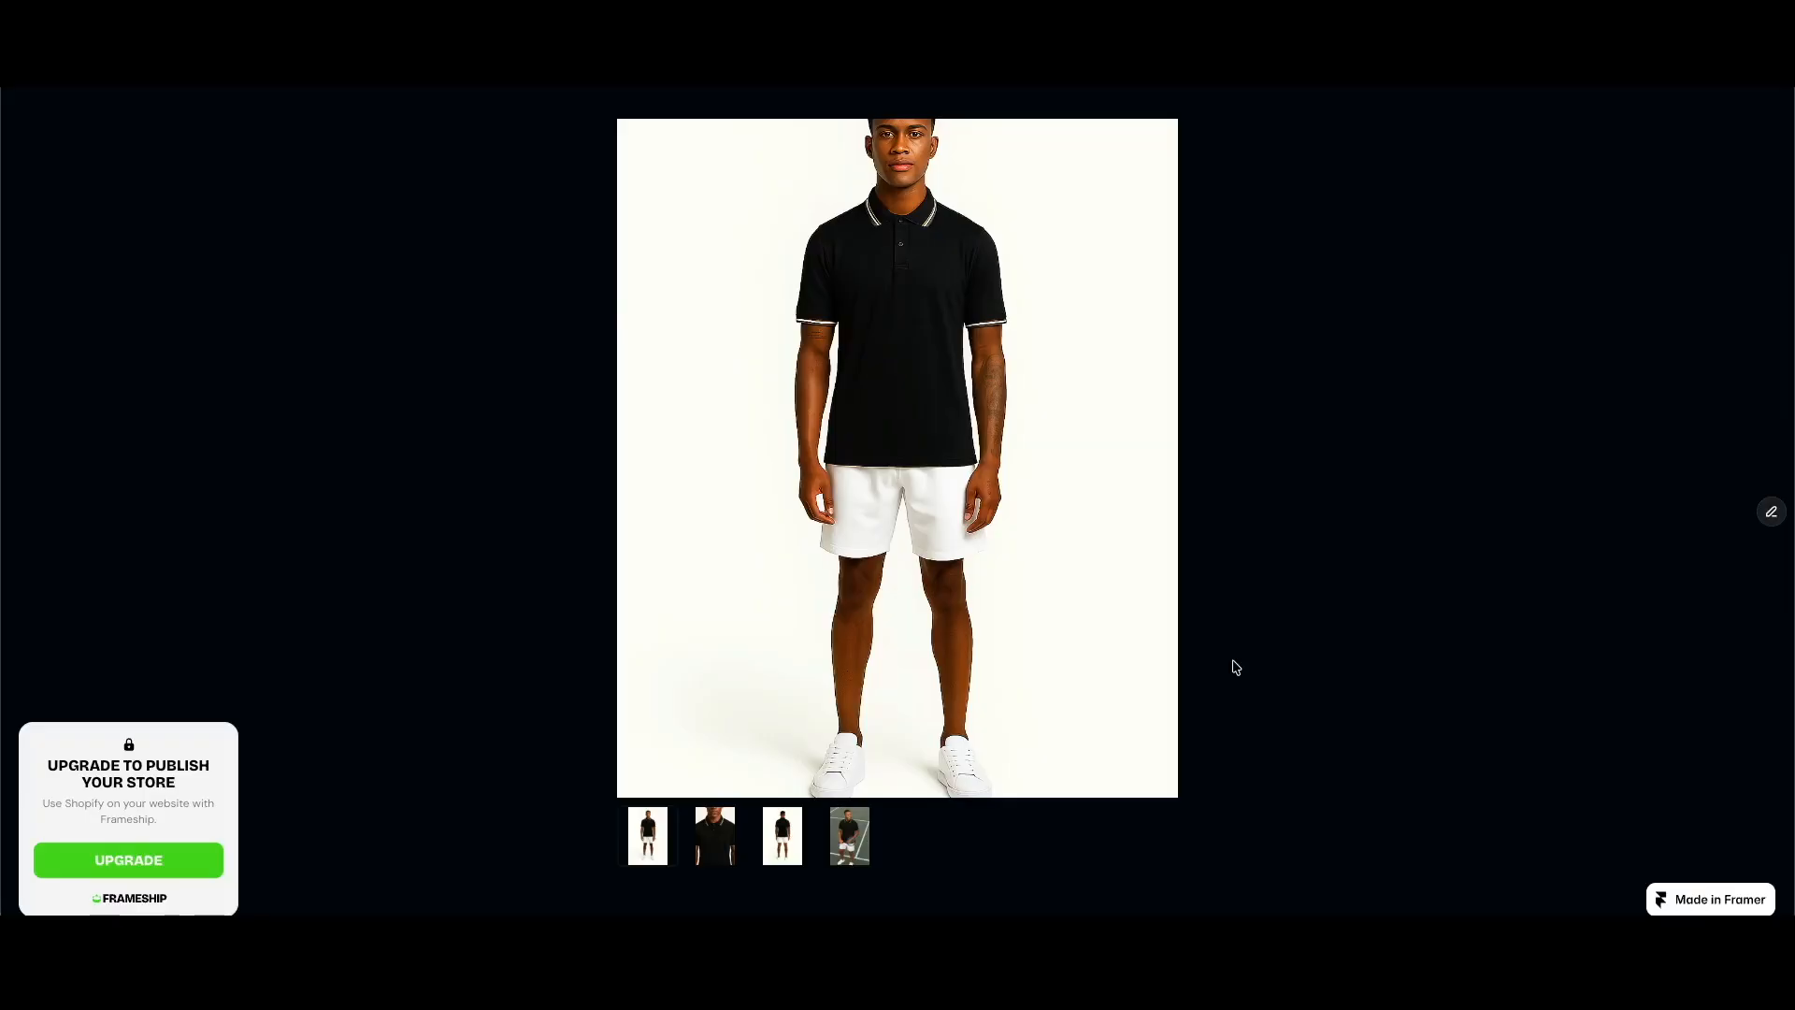
Step: Preview the polo's back-view and tennis-court photos from the gallery thumbnails, ending on the front view
left_click(782, 836)
left_click(849, 842)
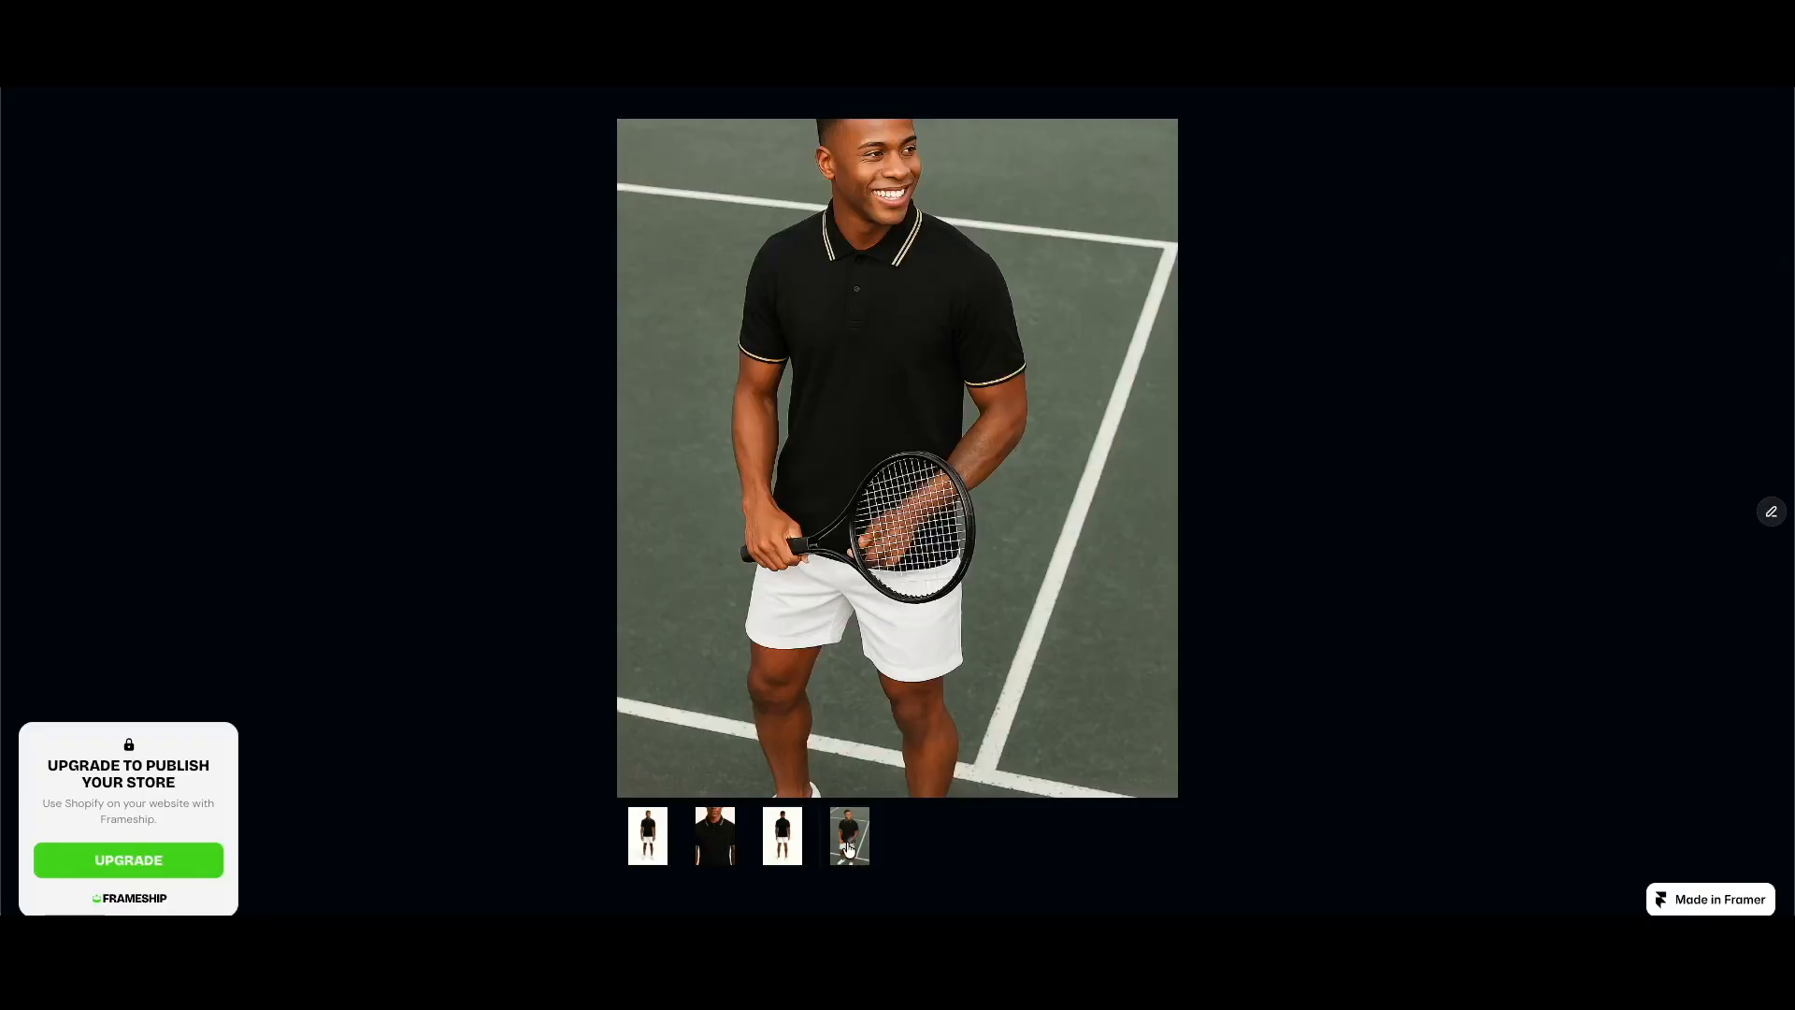
left_click(654, 853)
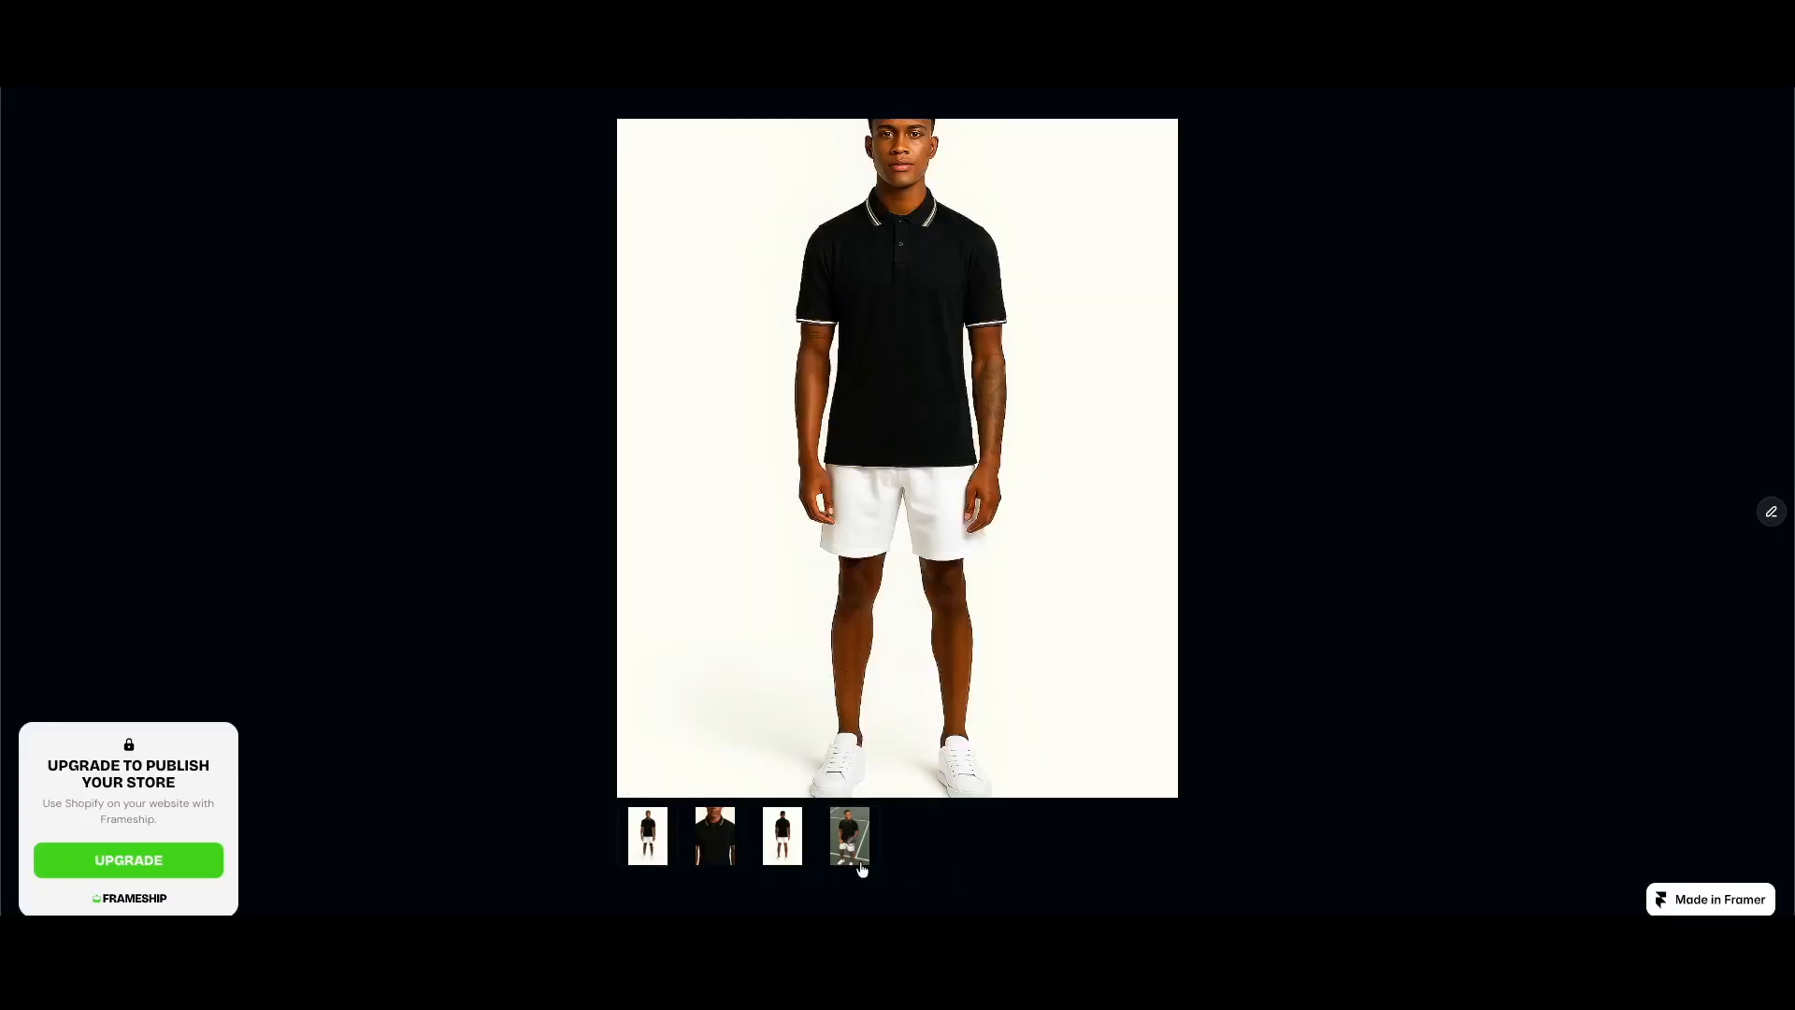
scroll(290, 529, "down", 1)
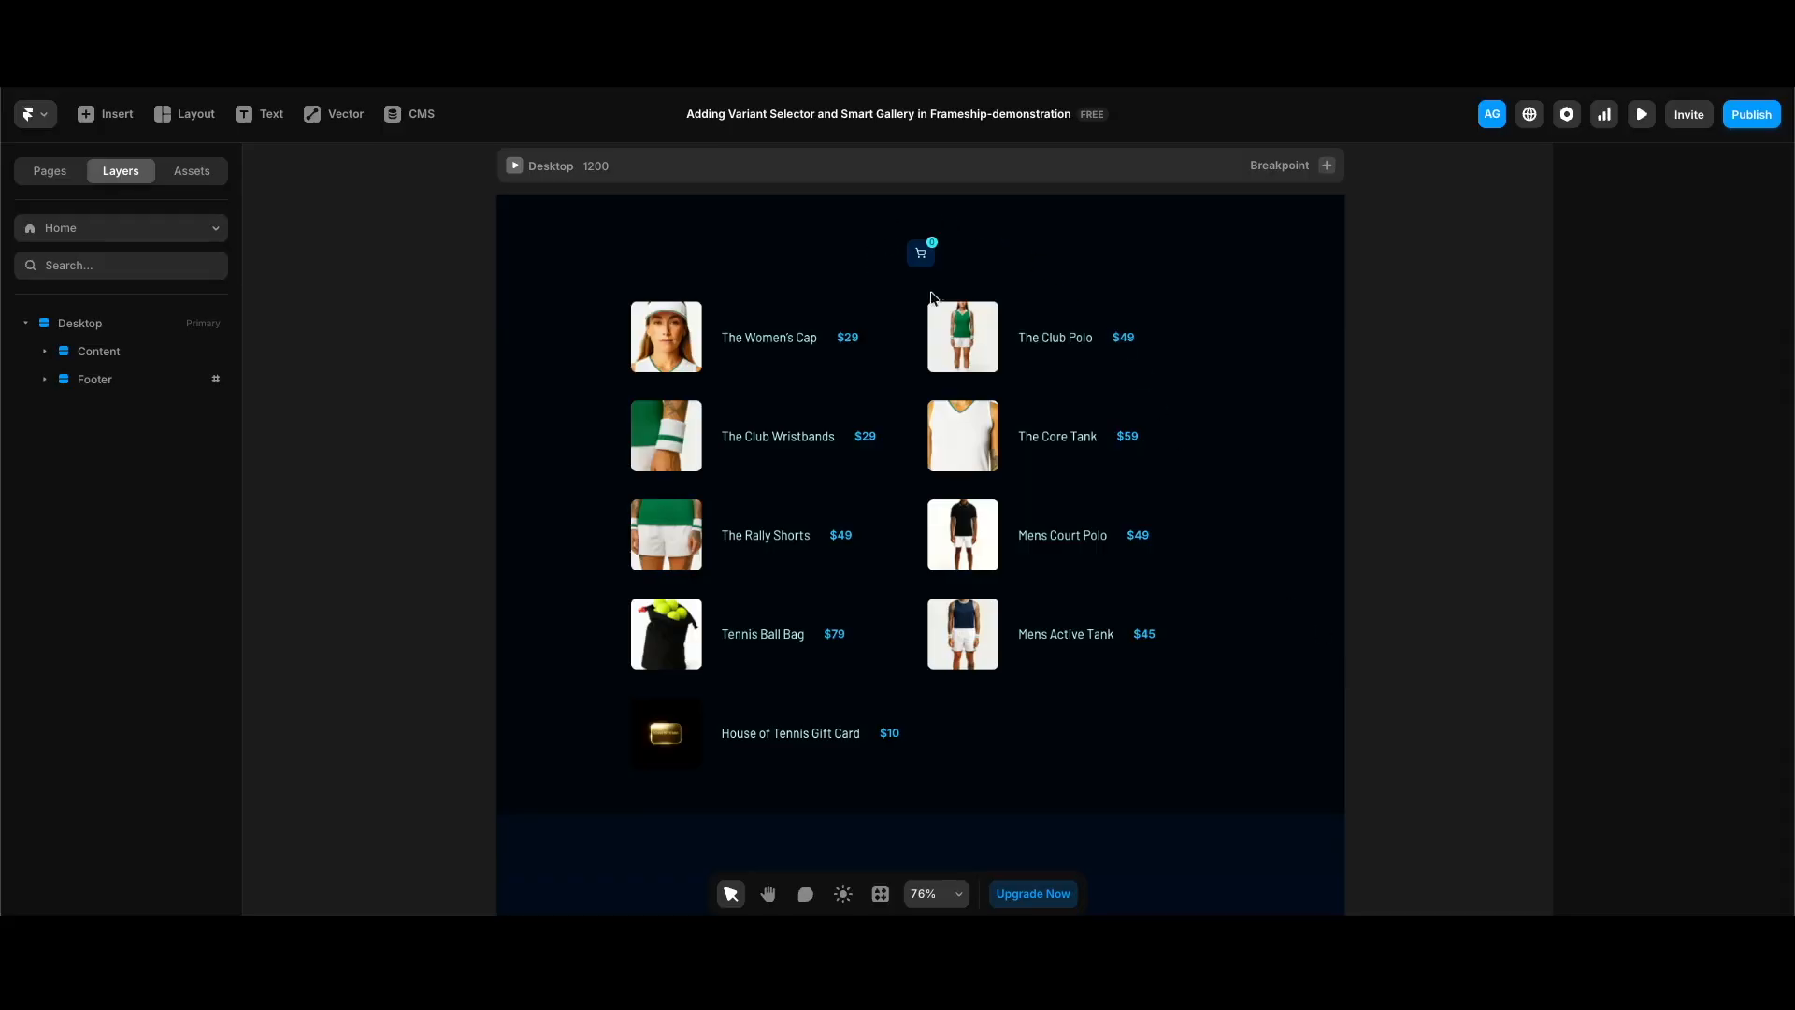
Step: Connect the Frameship plugin to the demo store through its setup, skipping the starting-point choice, and close the plugin
left_click(416, 114)
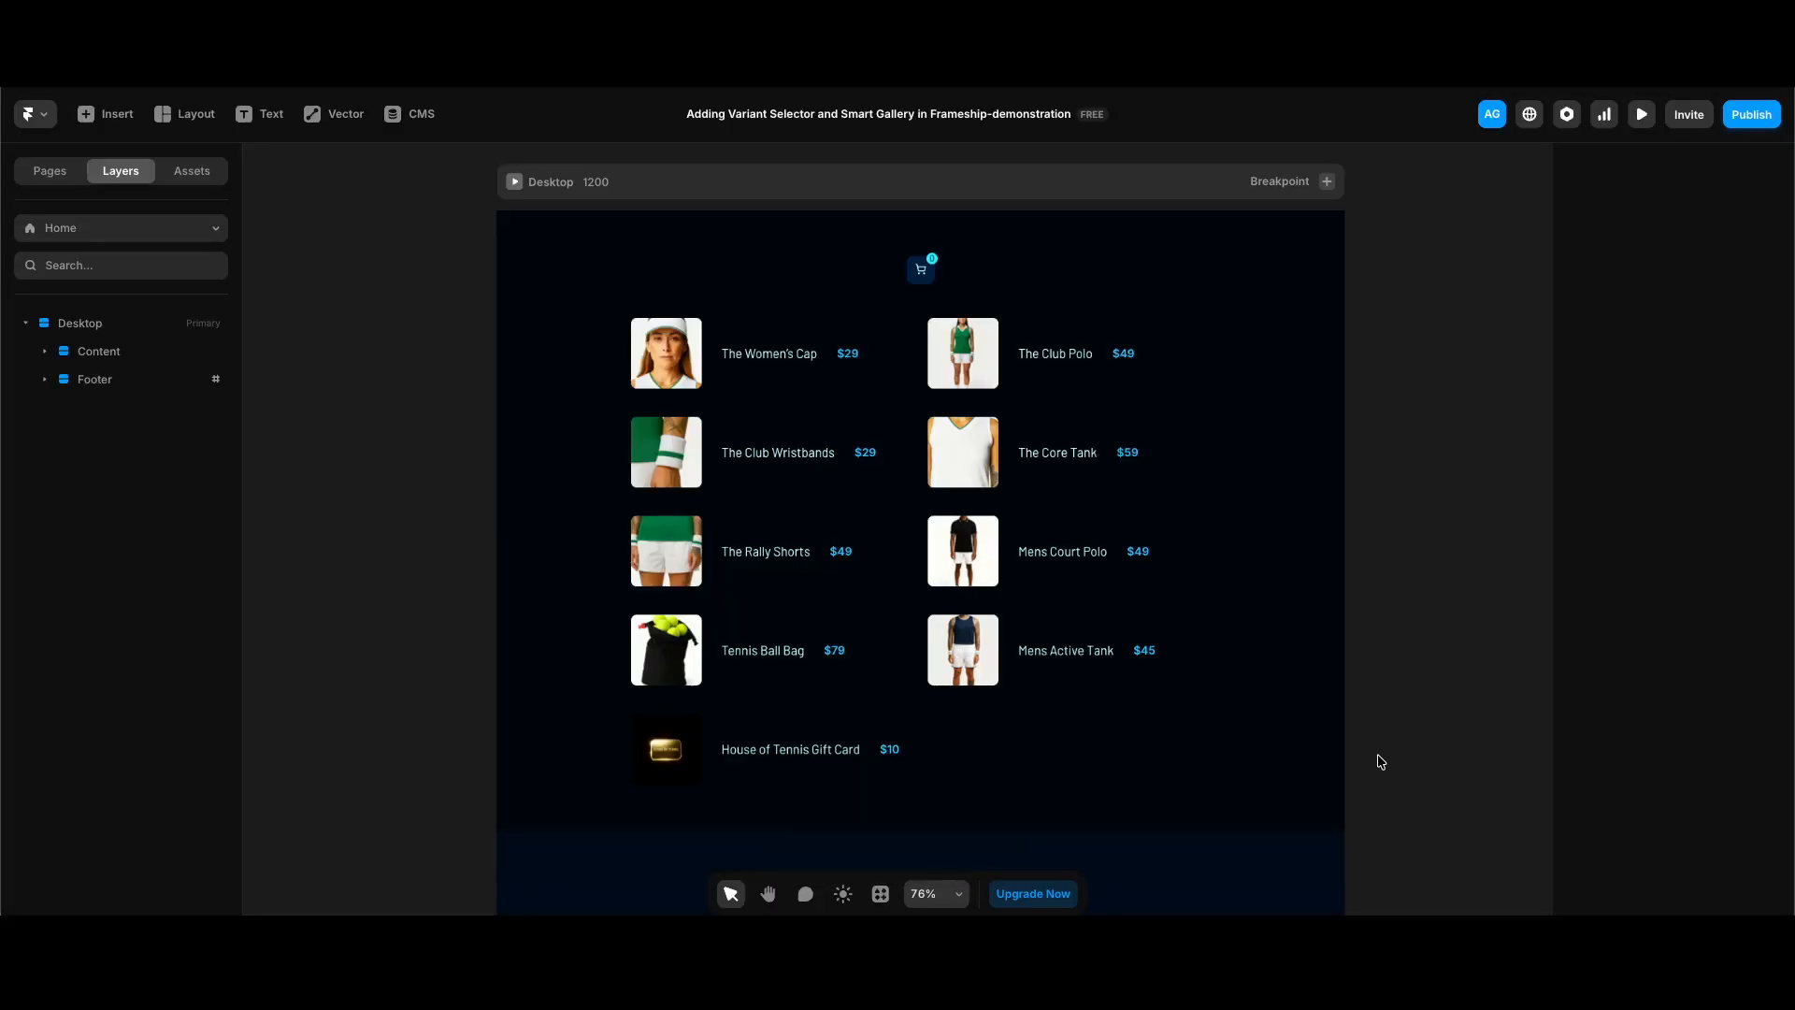
key("alt+super+p")
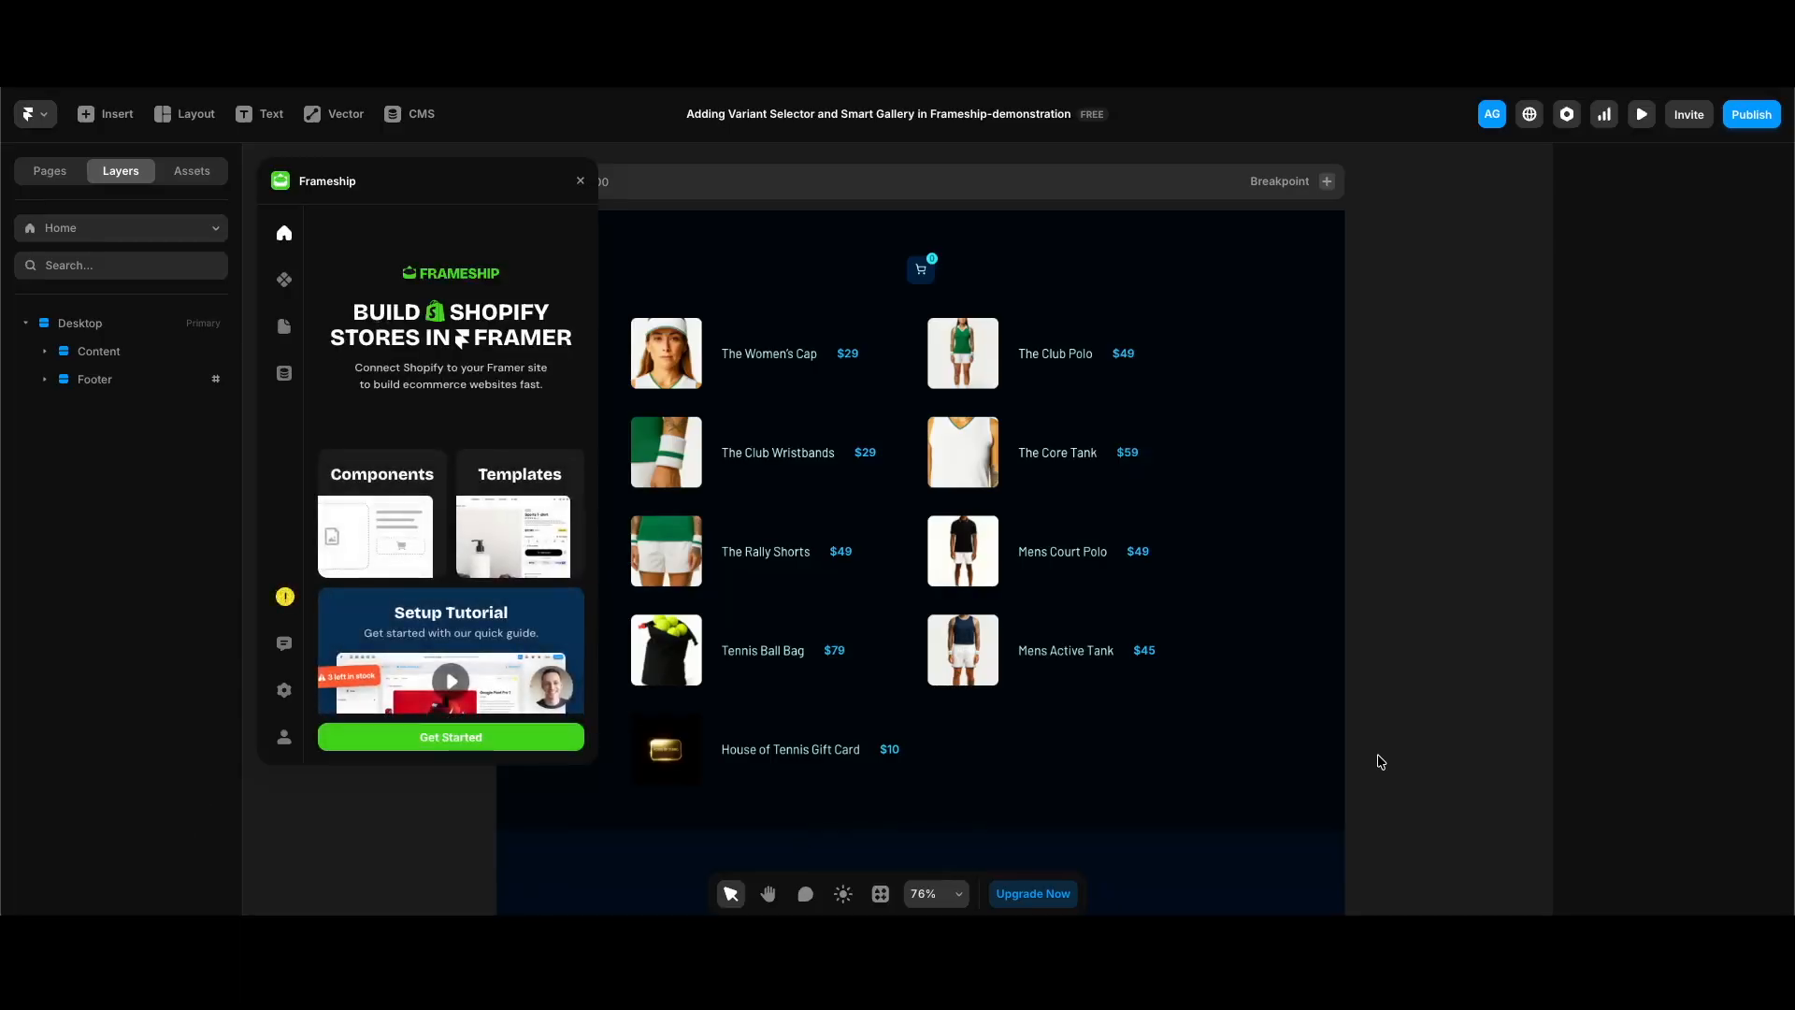
mouse_move(286, 606)
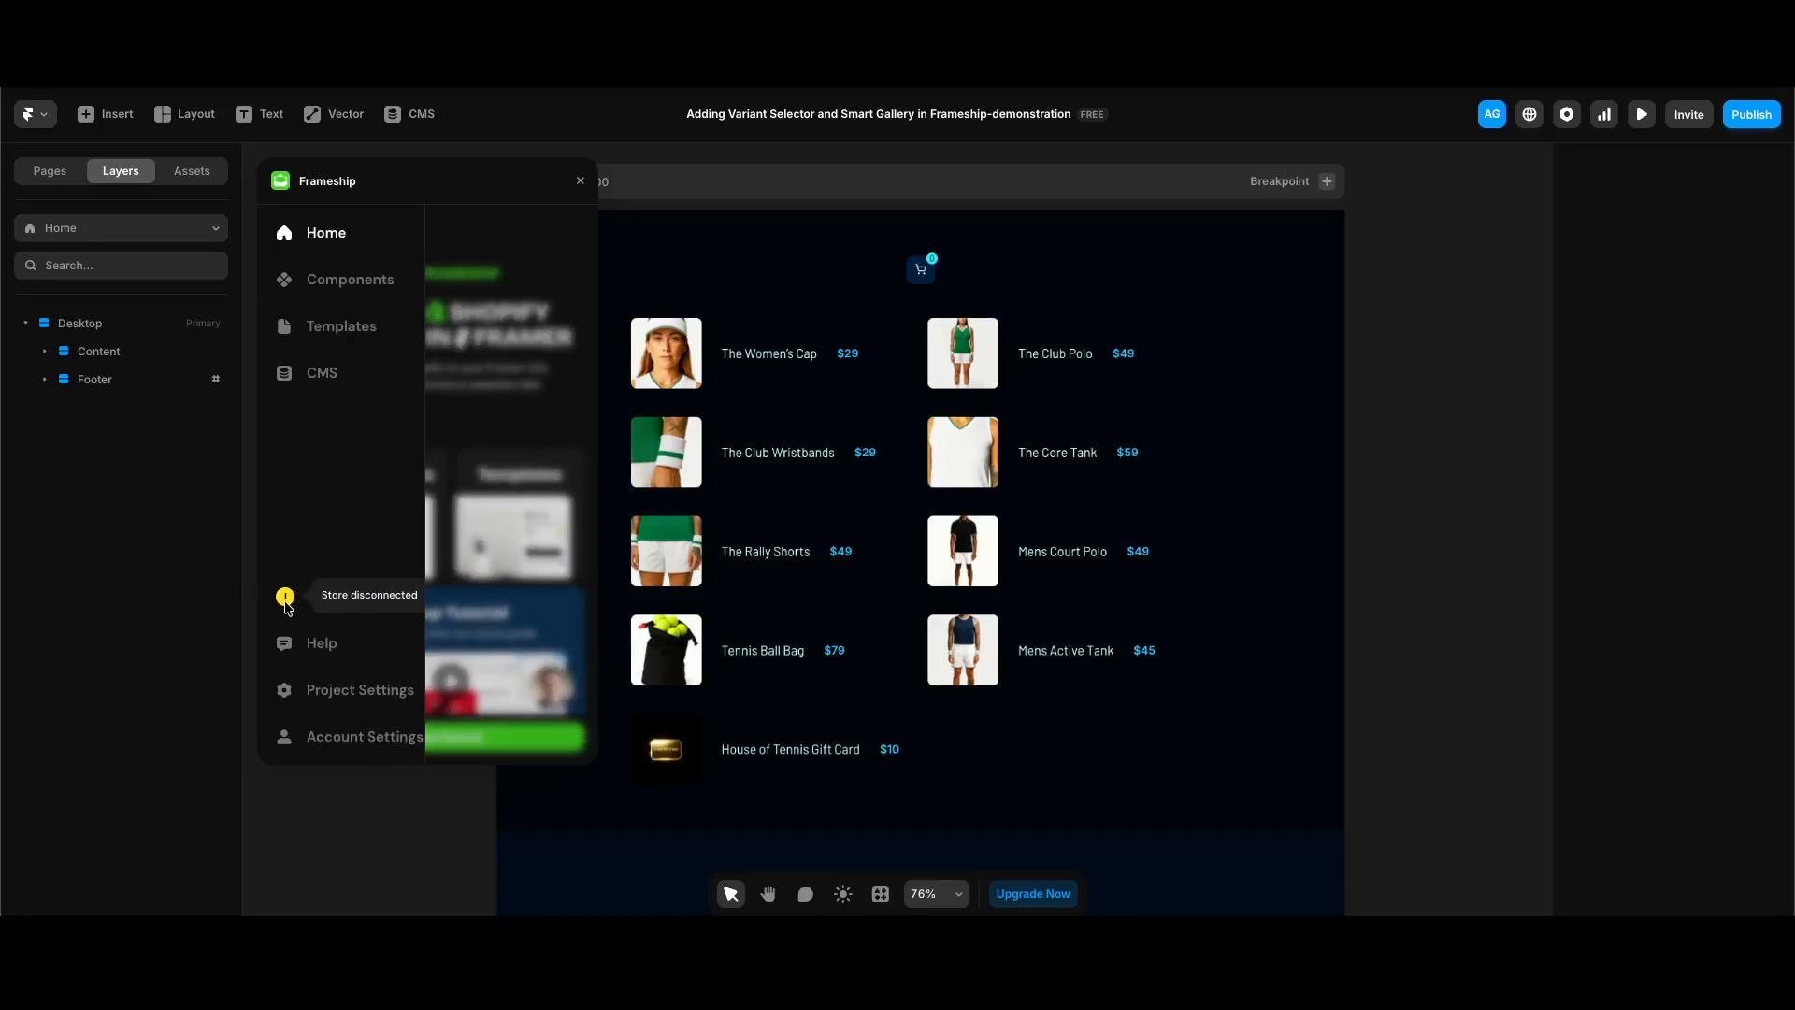
left_click(466, 739)
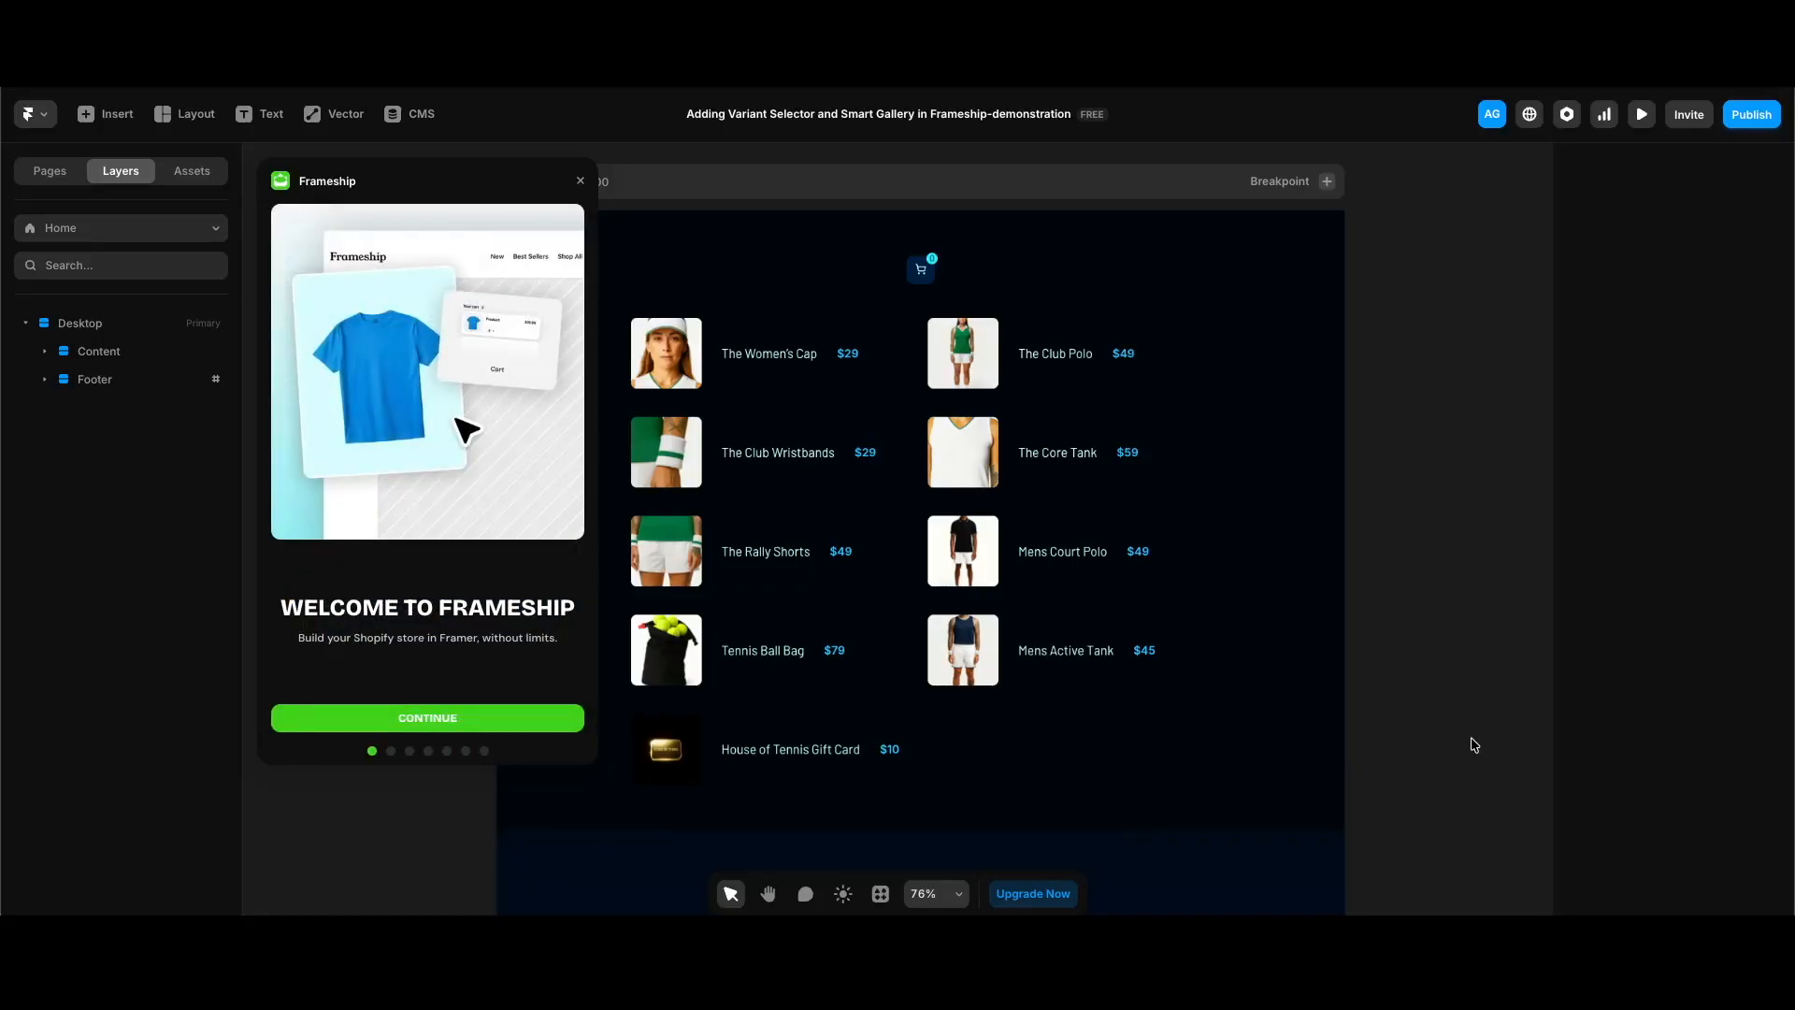
left_click(481, 725)
left_click(426, 729)
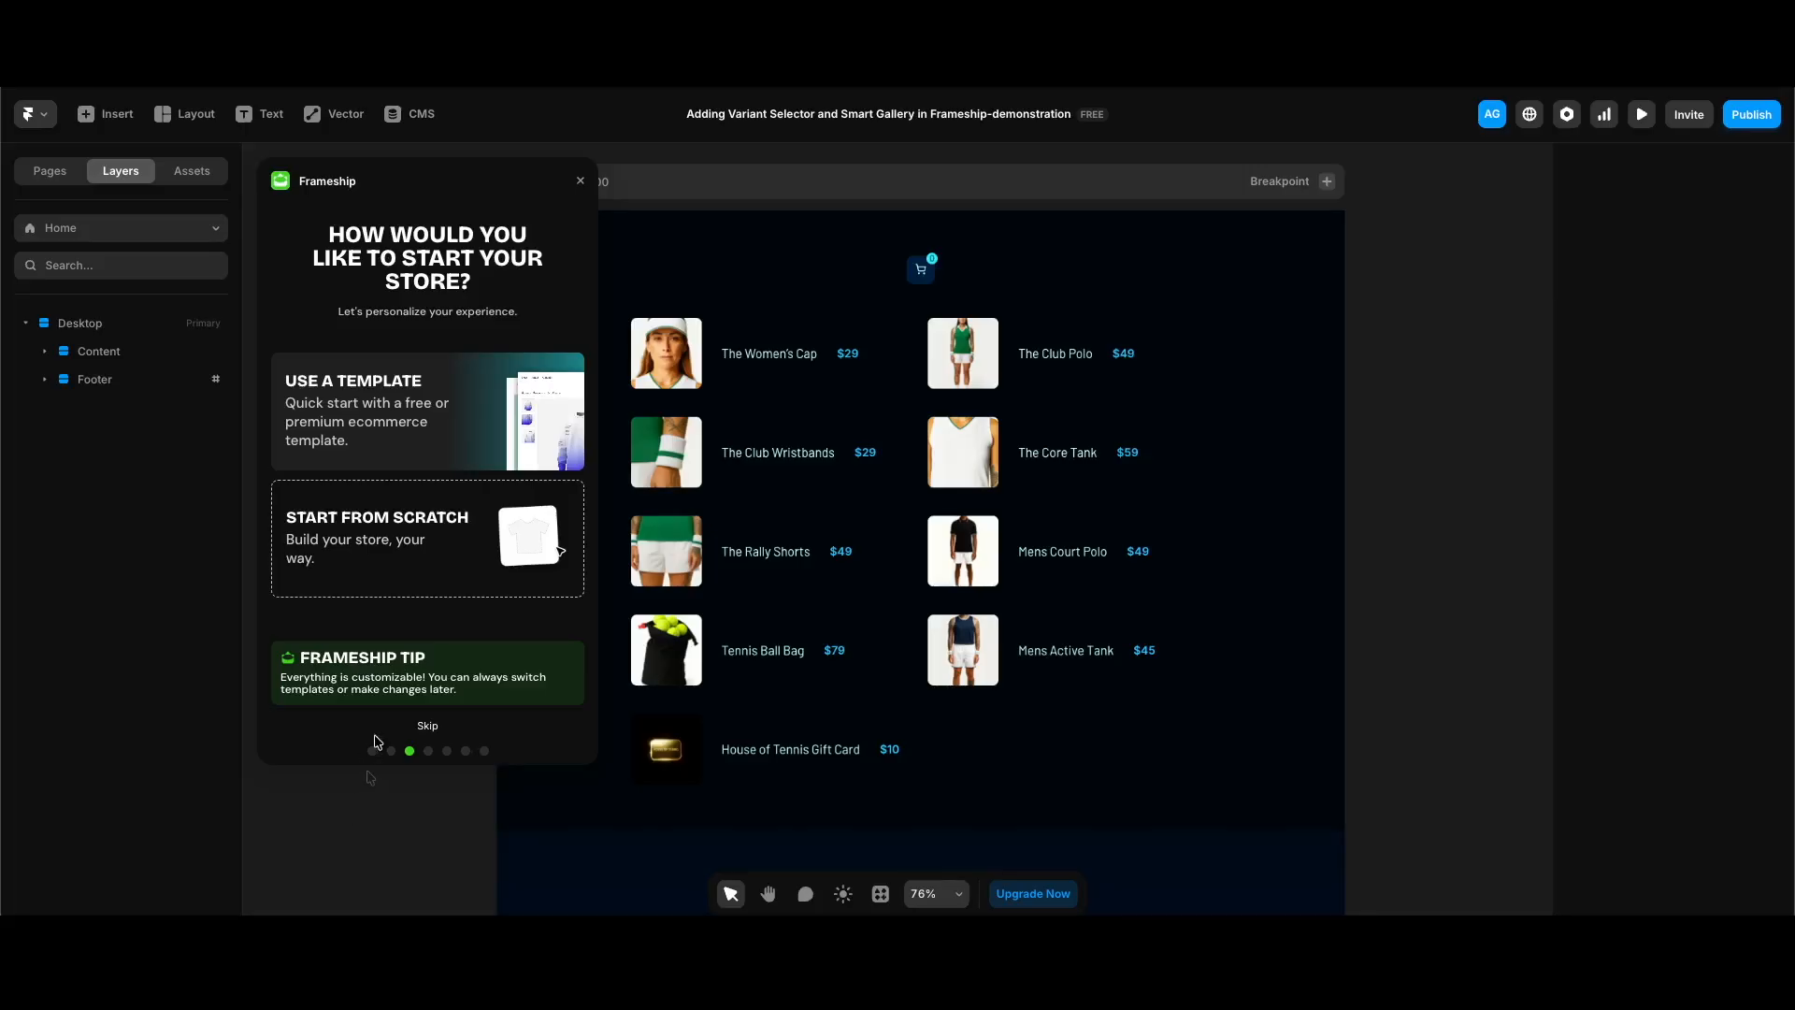
left_click(425, 728)
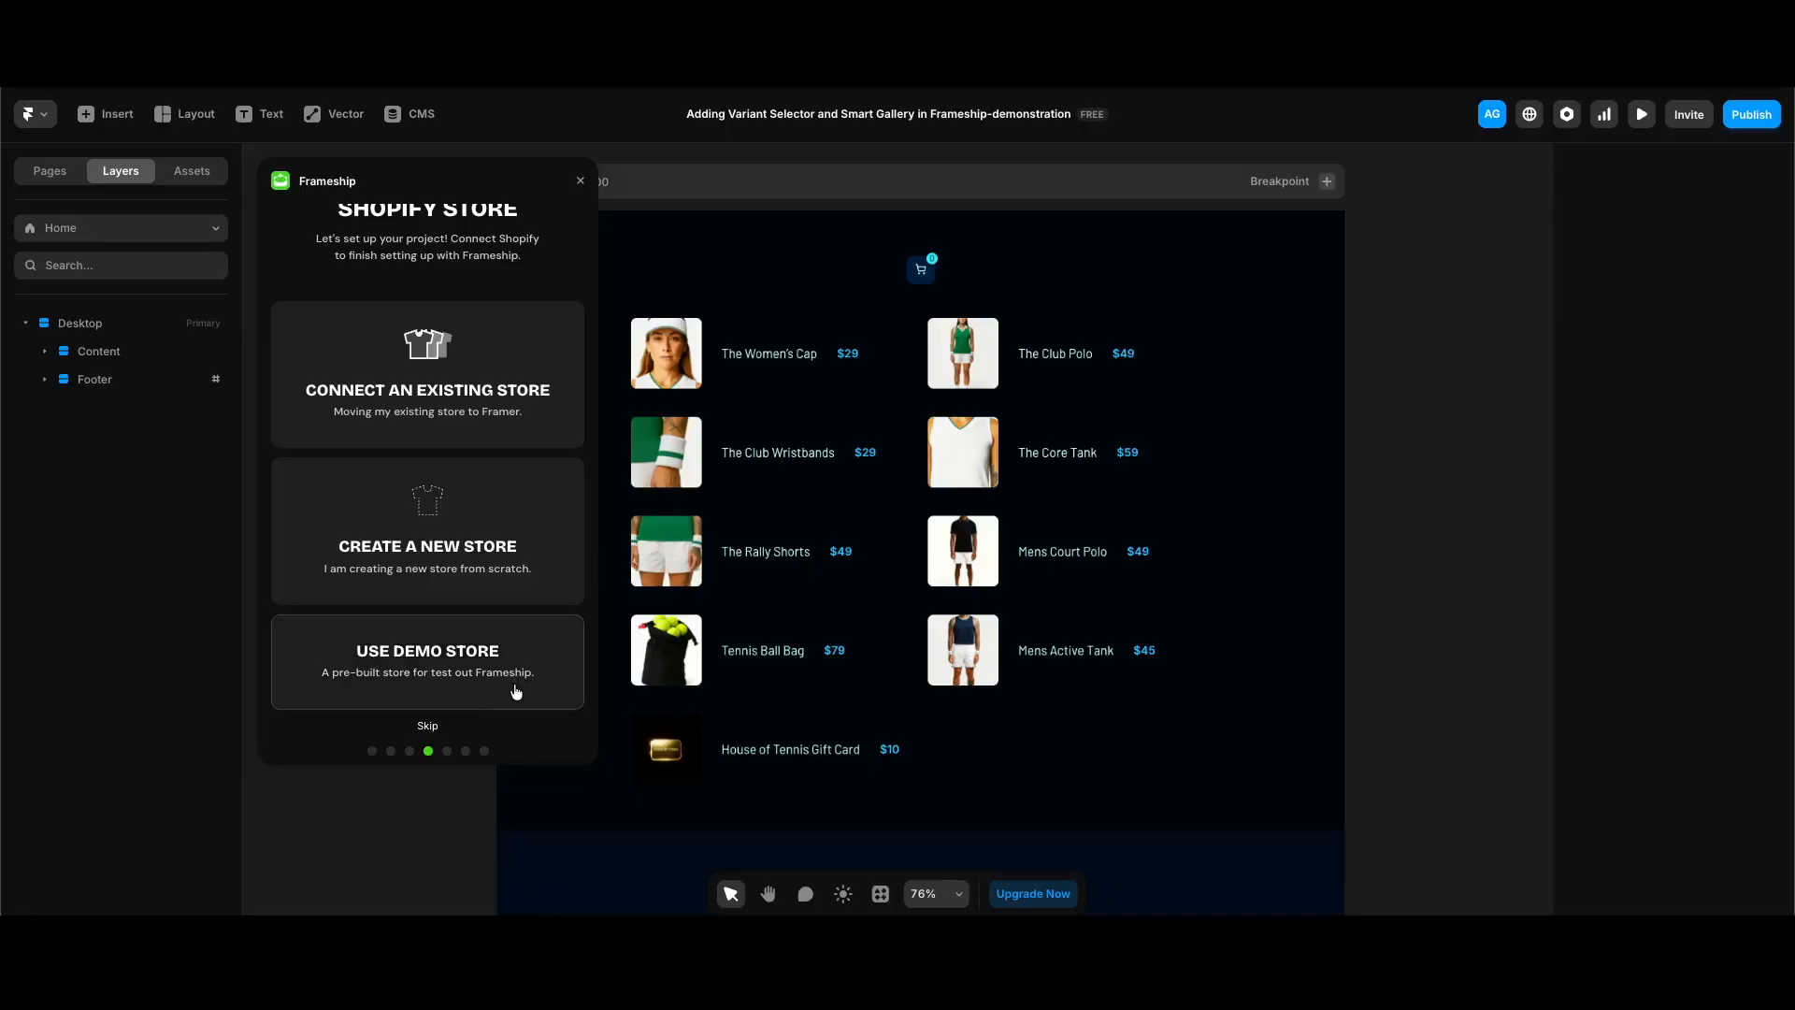
left_click(515, 691)
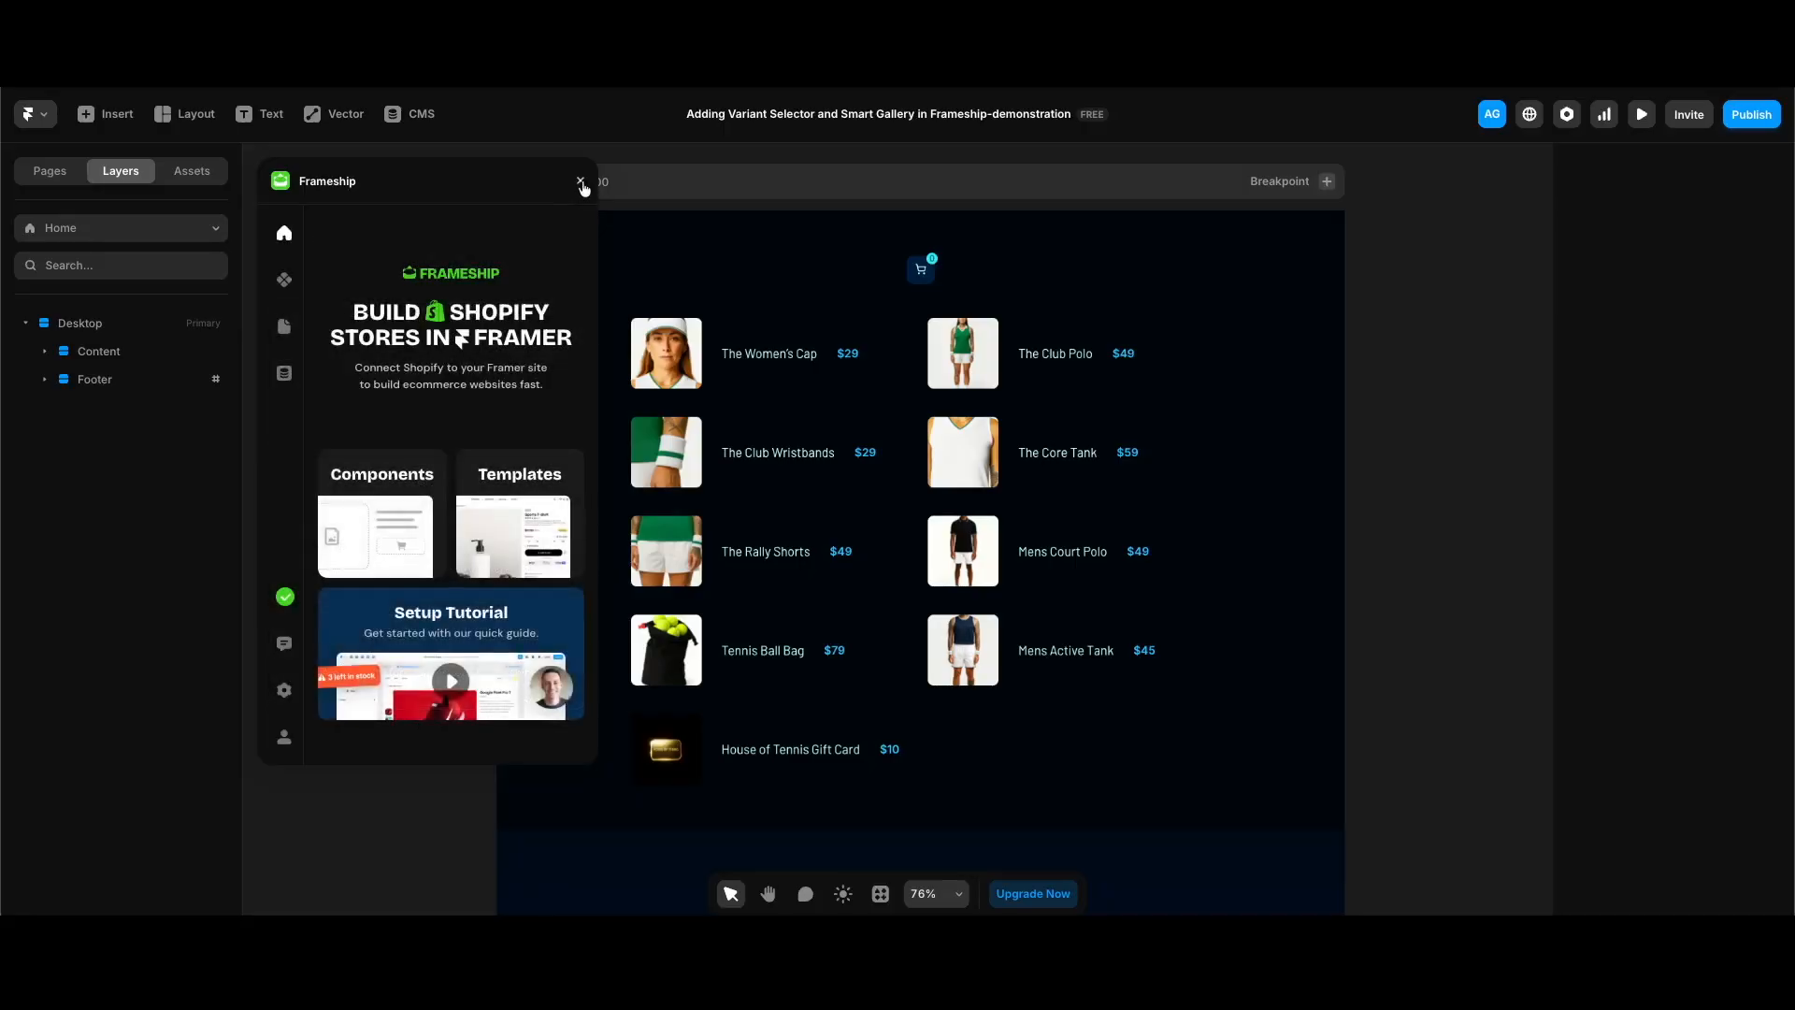
left_click(580, 183)
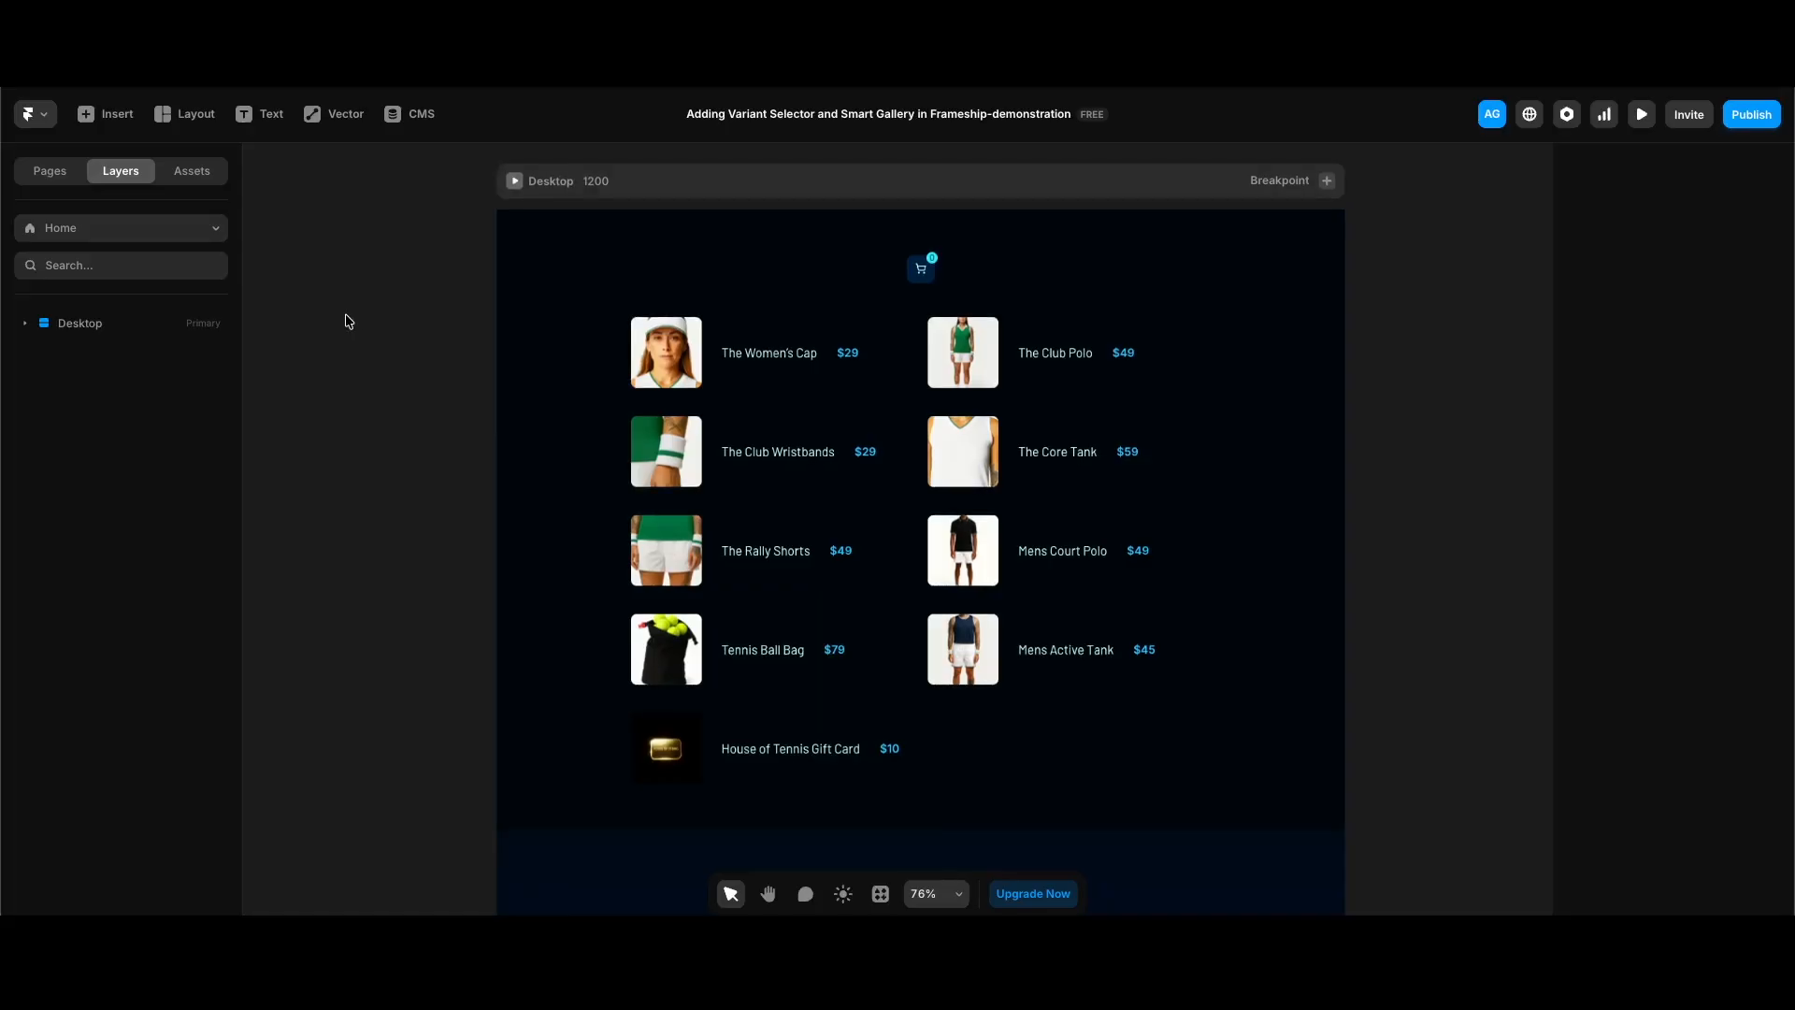
Step: Update every outdated component in the Insert Frame Pty Ltd asset folder, from Add To Cart Button to Variant Info Label
left_click(198, 175)
left_click(89, 419)
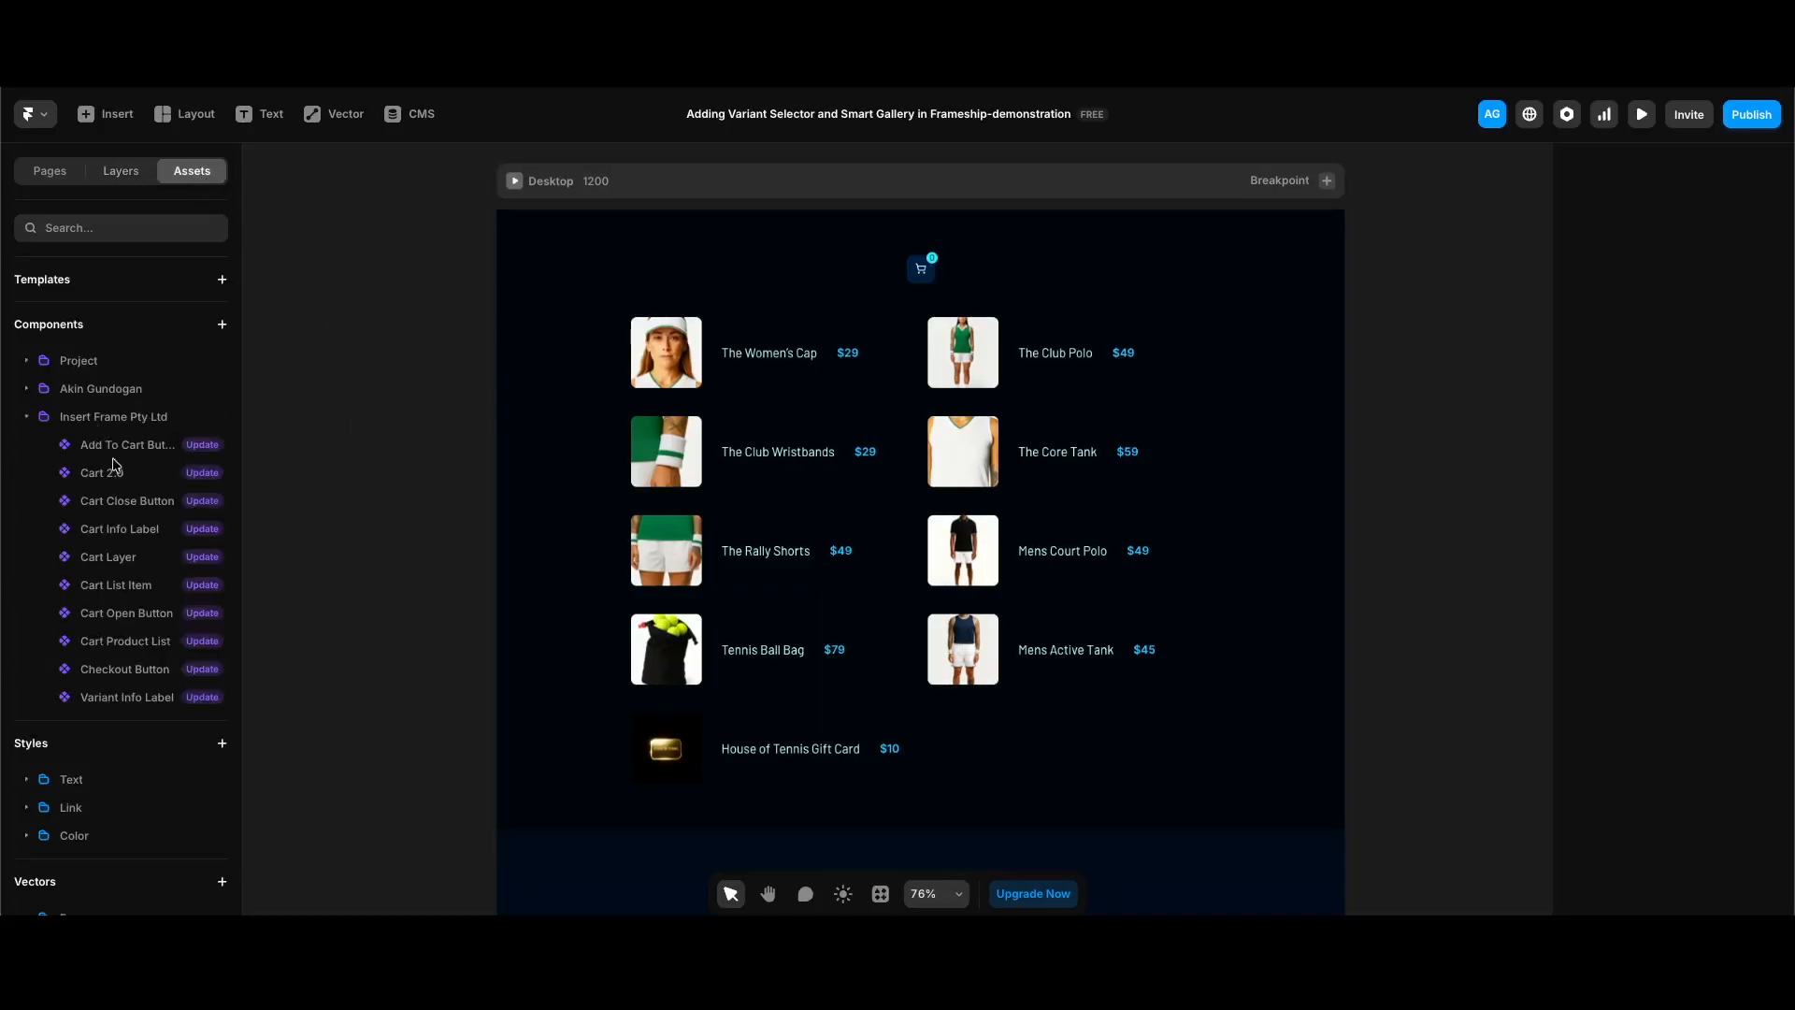
left_click(213, 502)
left_click(202, 528)
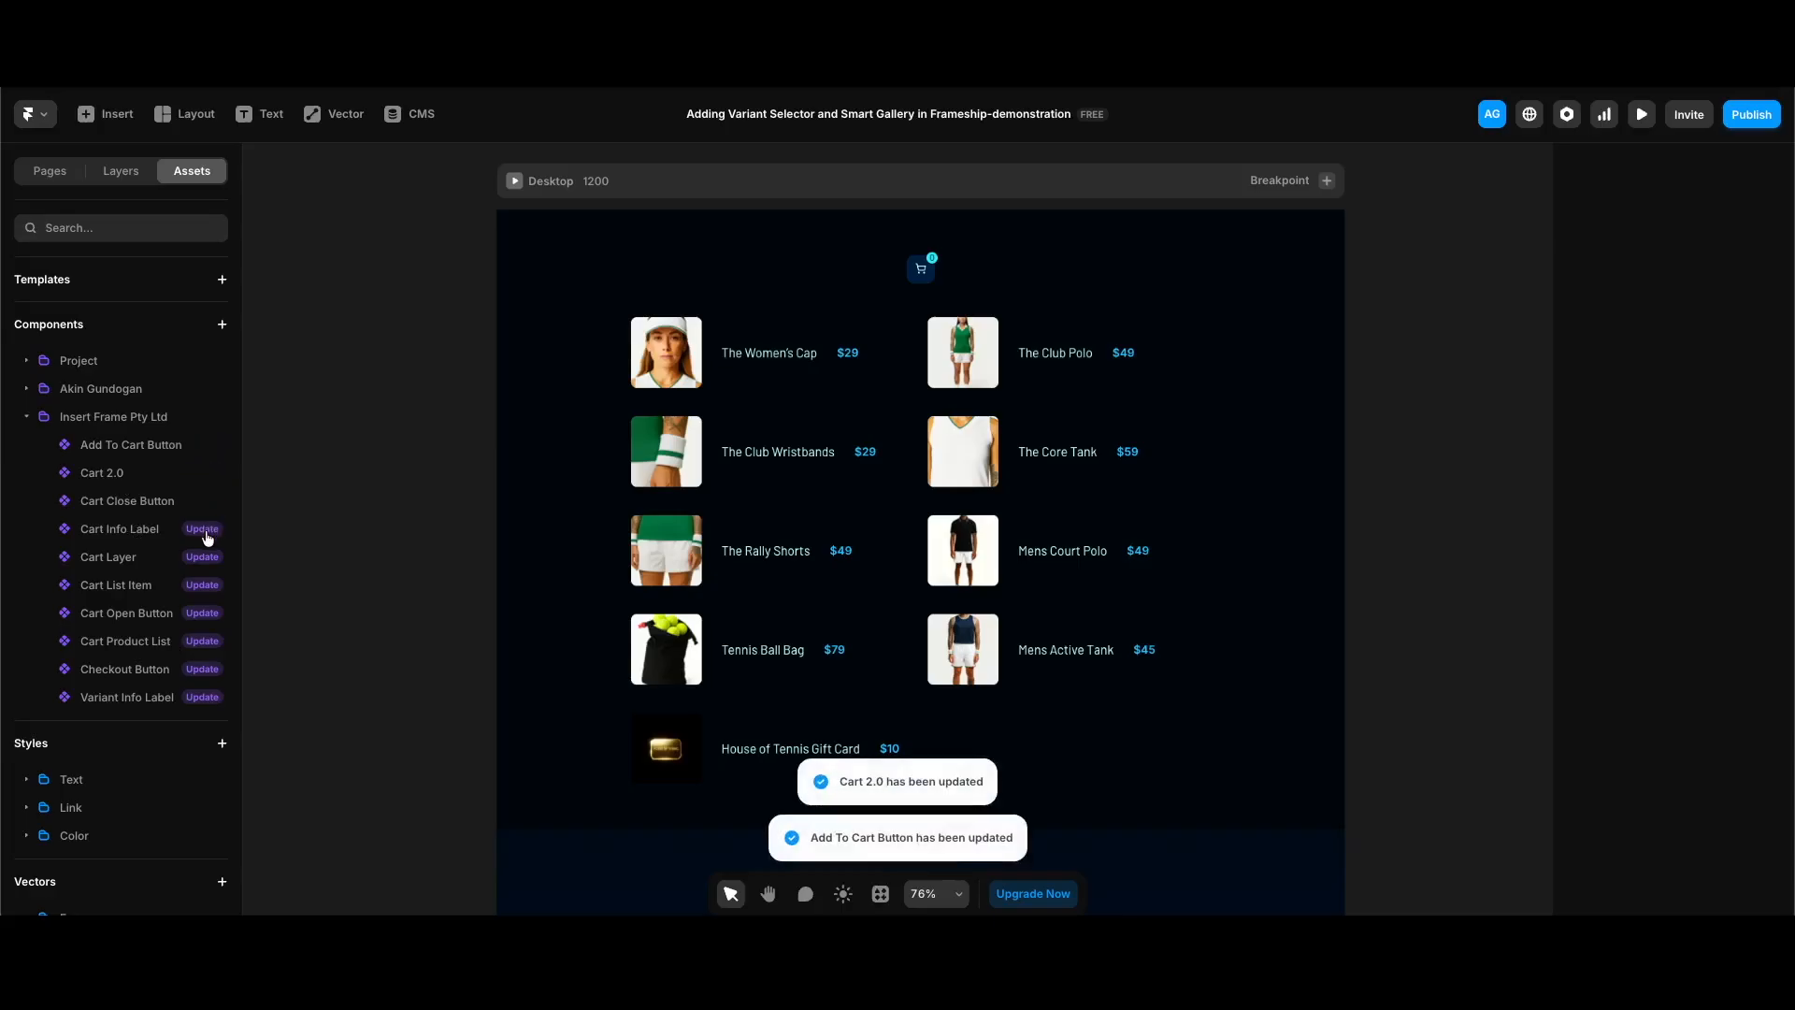
left_click(202, 556)
left_click(202, 584)
left_click(202, 612)
left_click(202, 641)
left_click(202, 668)
left_click(202, 697)
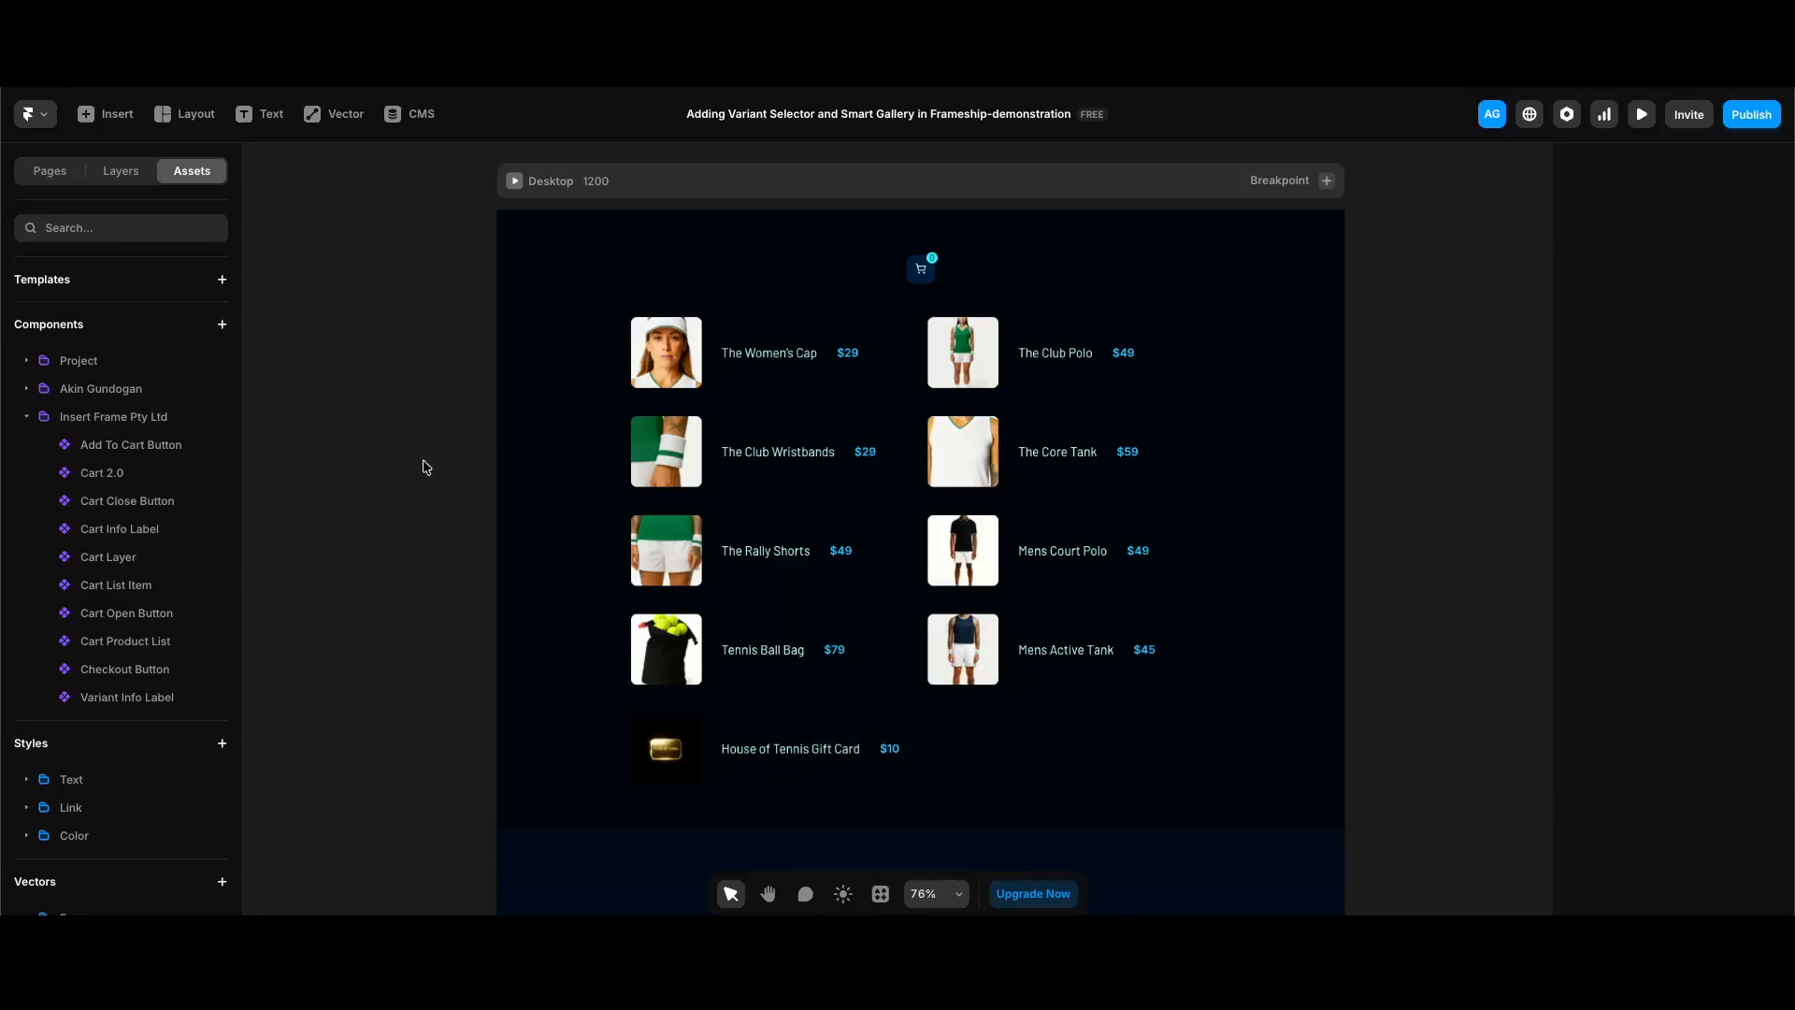
Step: Sync the My Store CMS collection with the connected store and return to the canvas
left_click(417, 115)
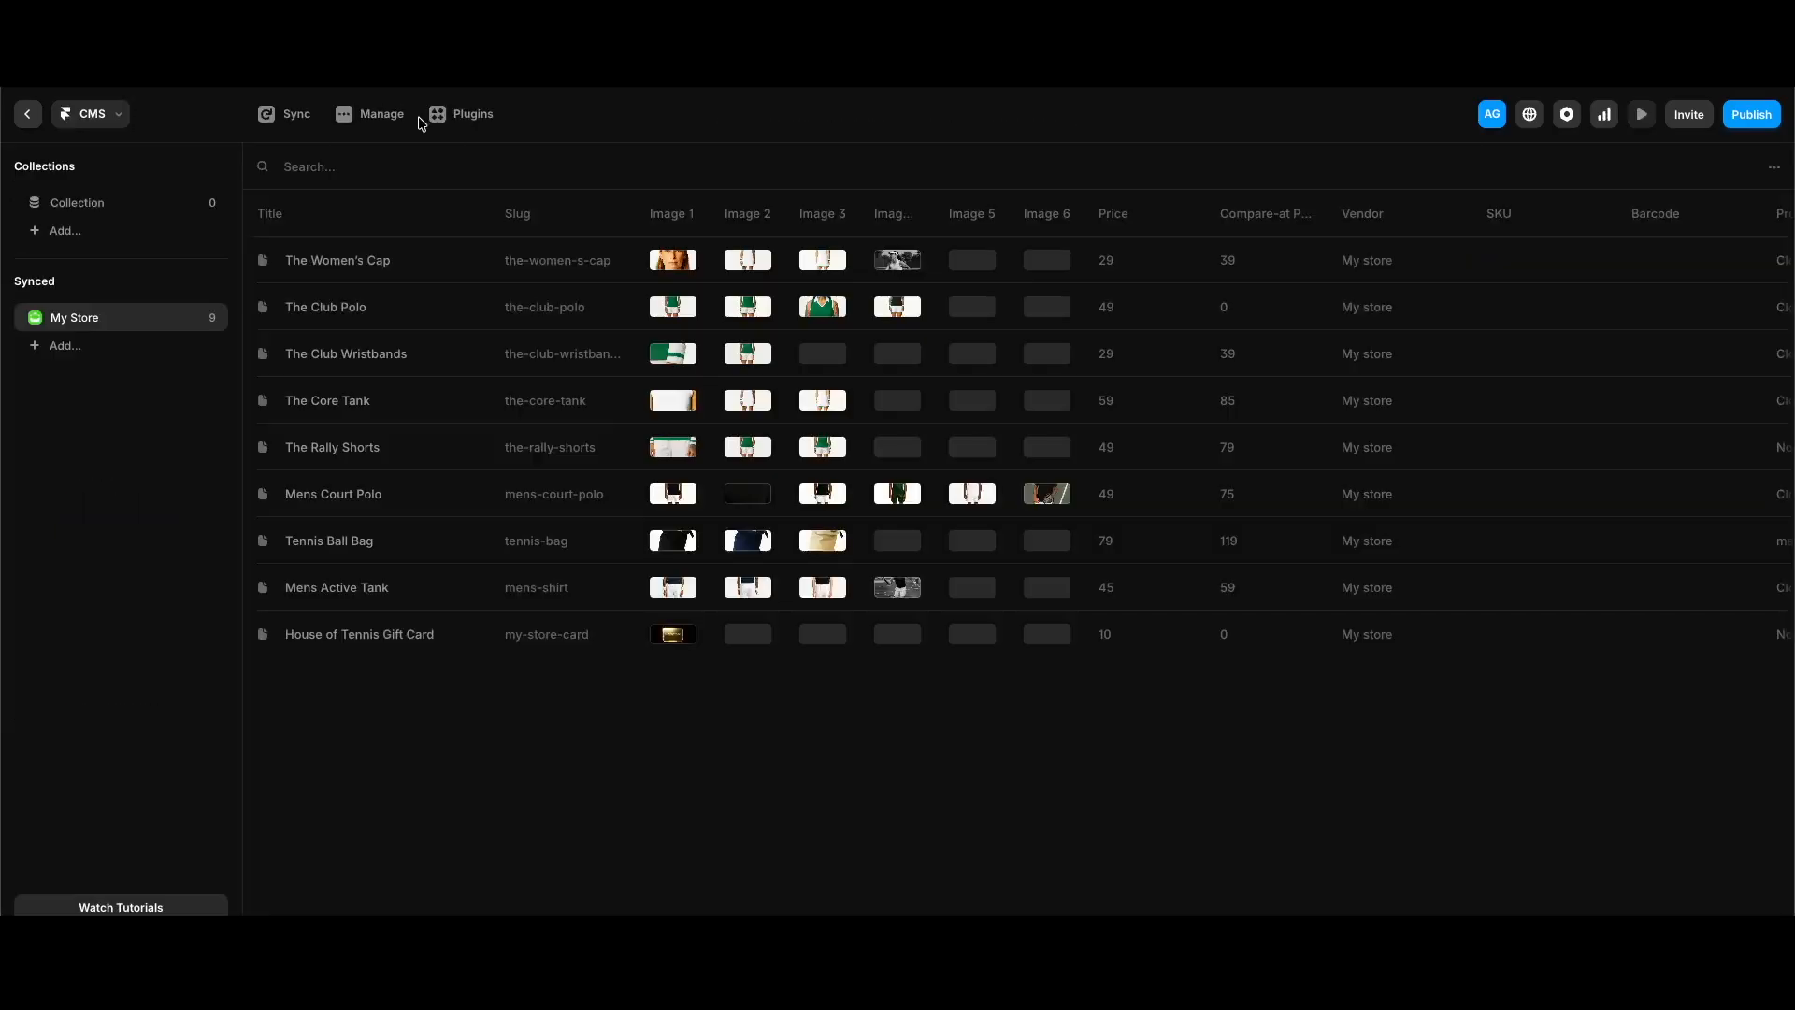
left_click(297, 126)
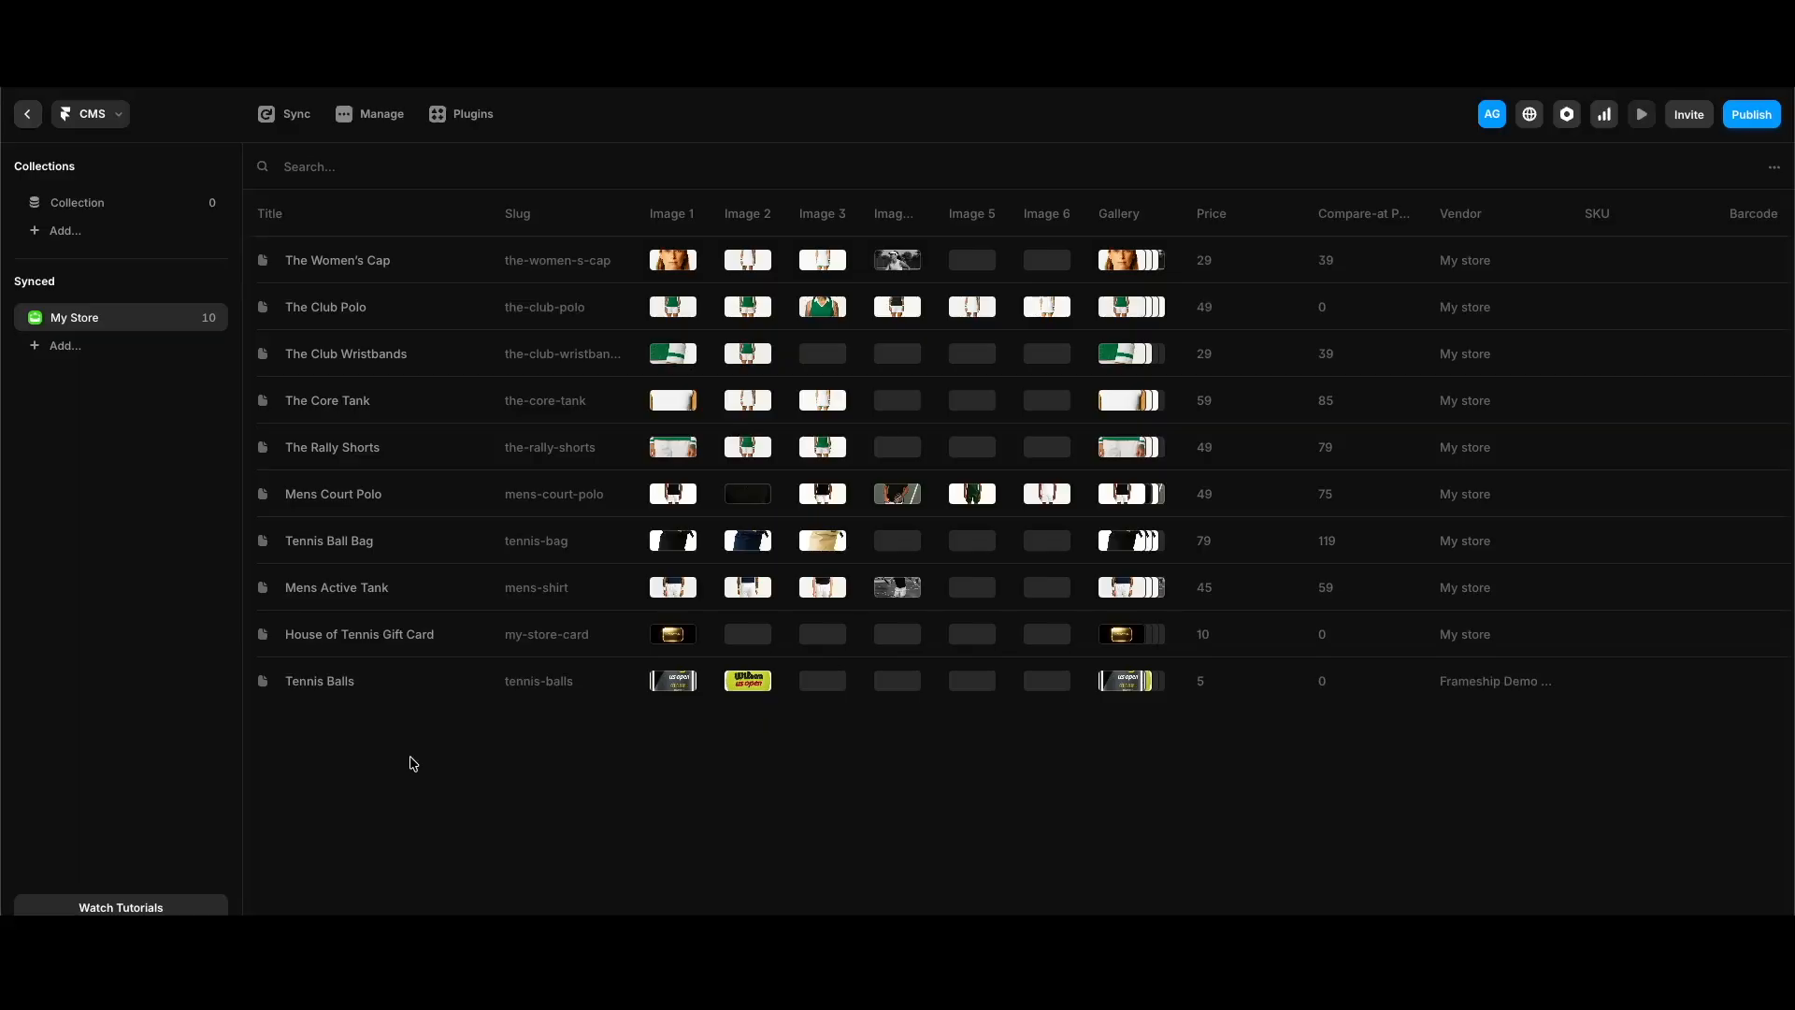
left_click(29, 114)
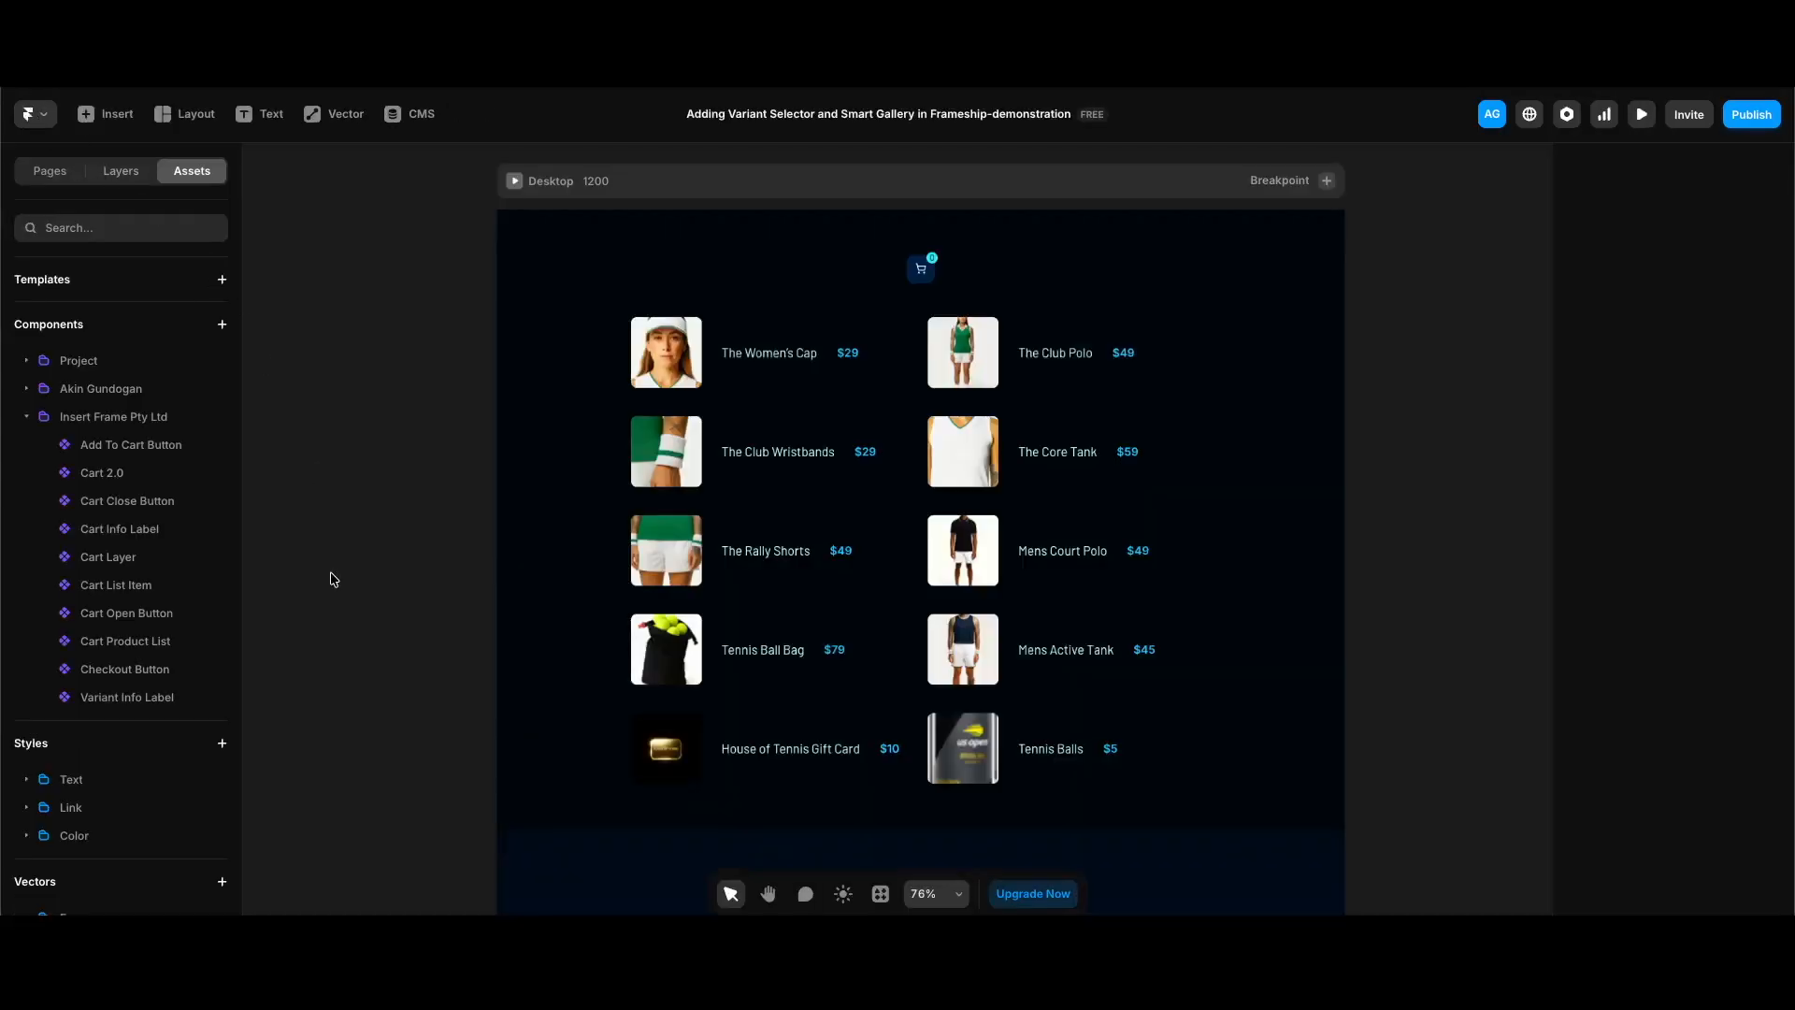
Step: Switch the canvas from the Home page to the My Store Pages product template
left_click(120, 170)
left_click(168, 233)
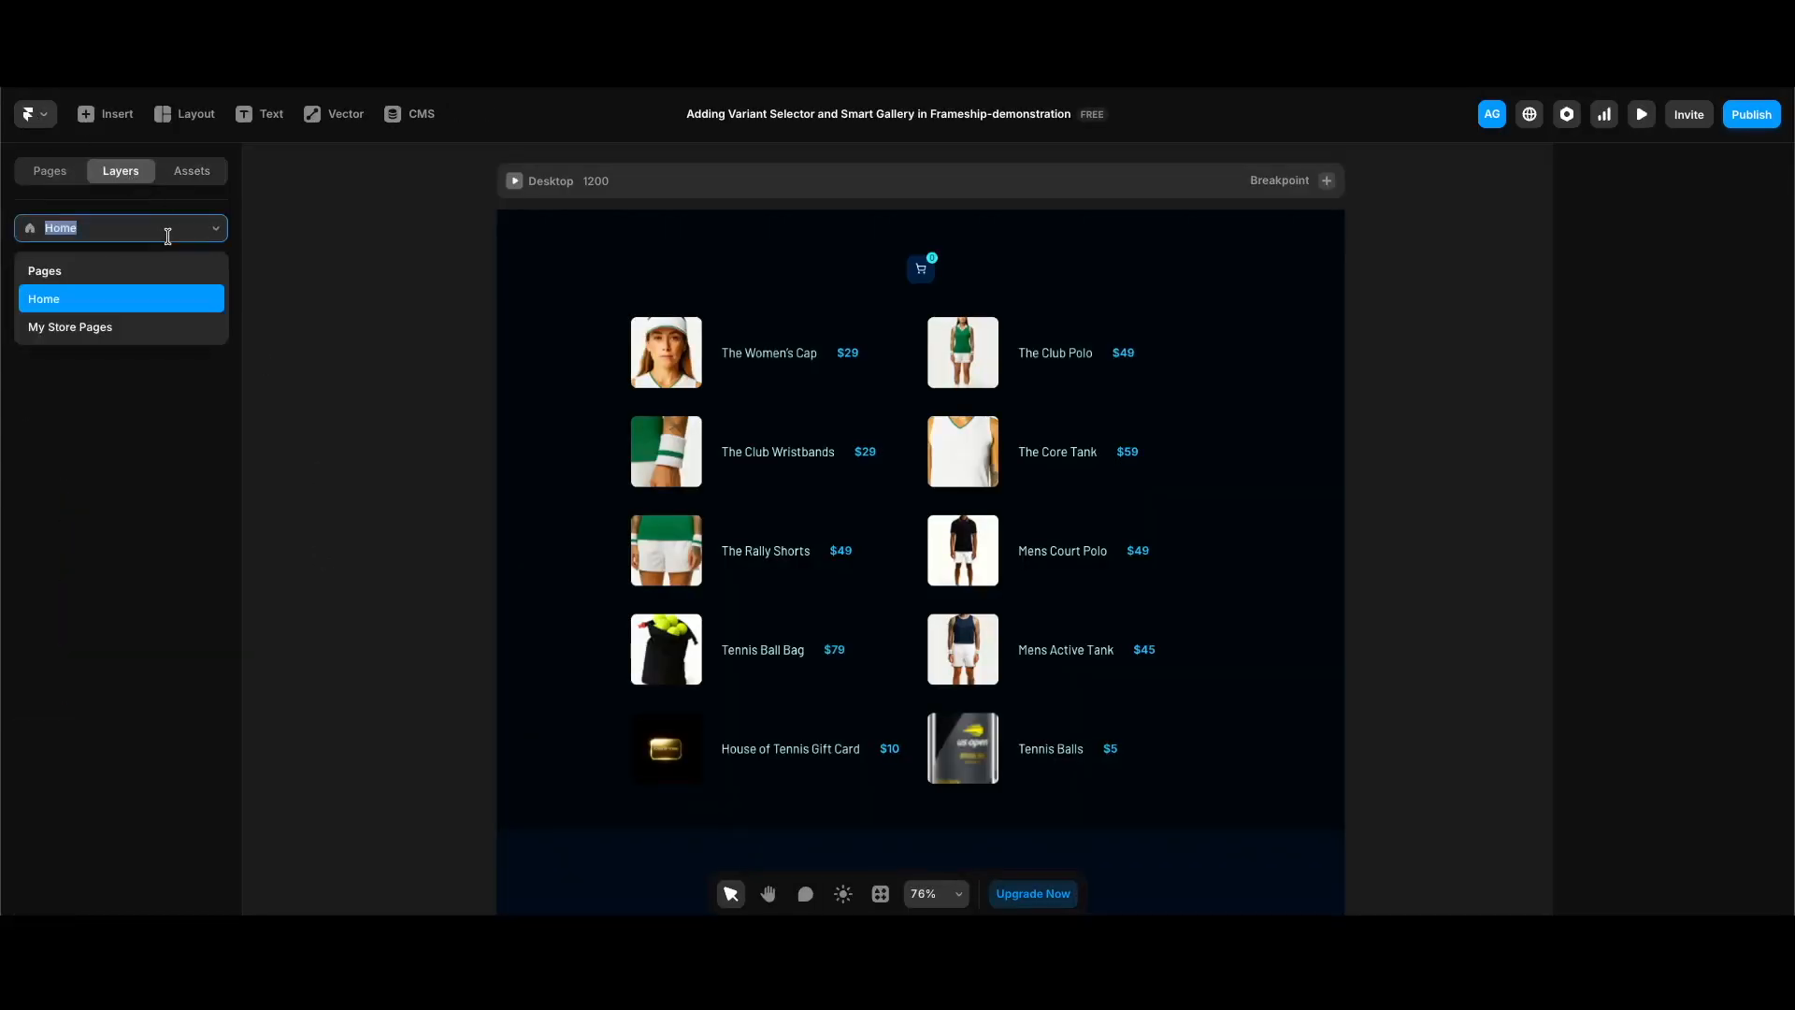
left_click(131, 323)
scroll(460, 519, "down", 2)
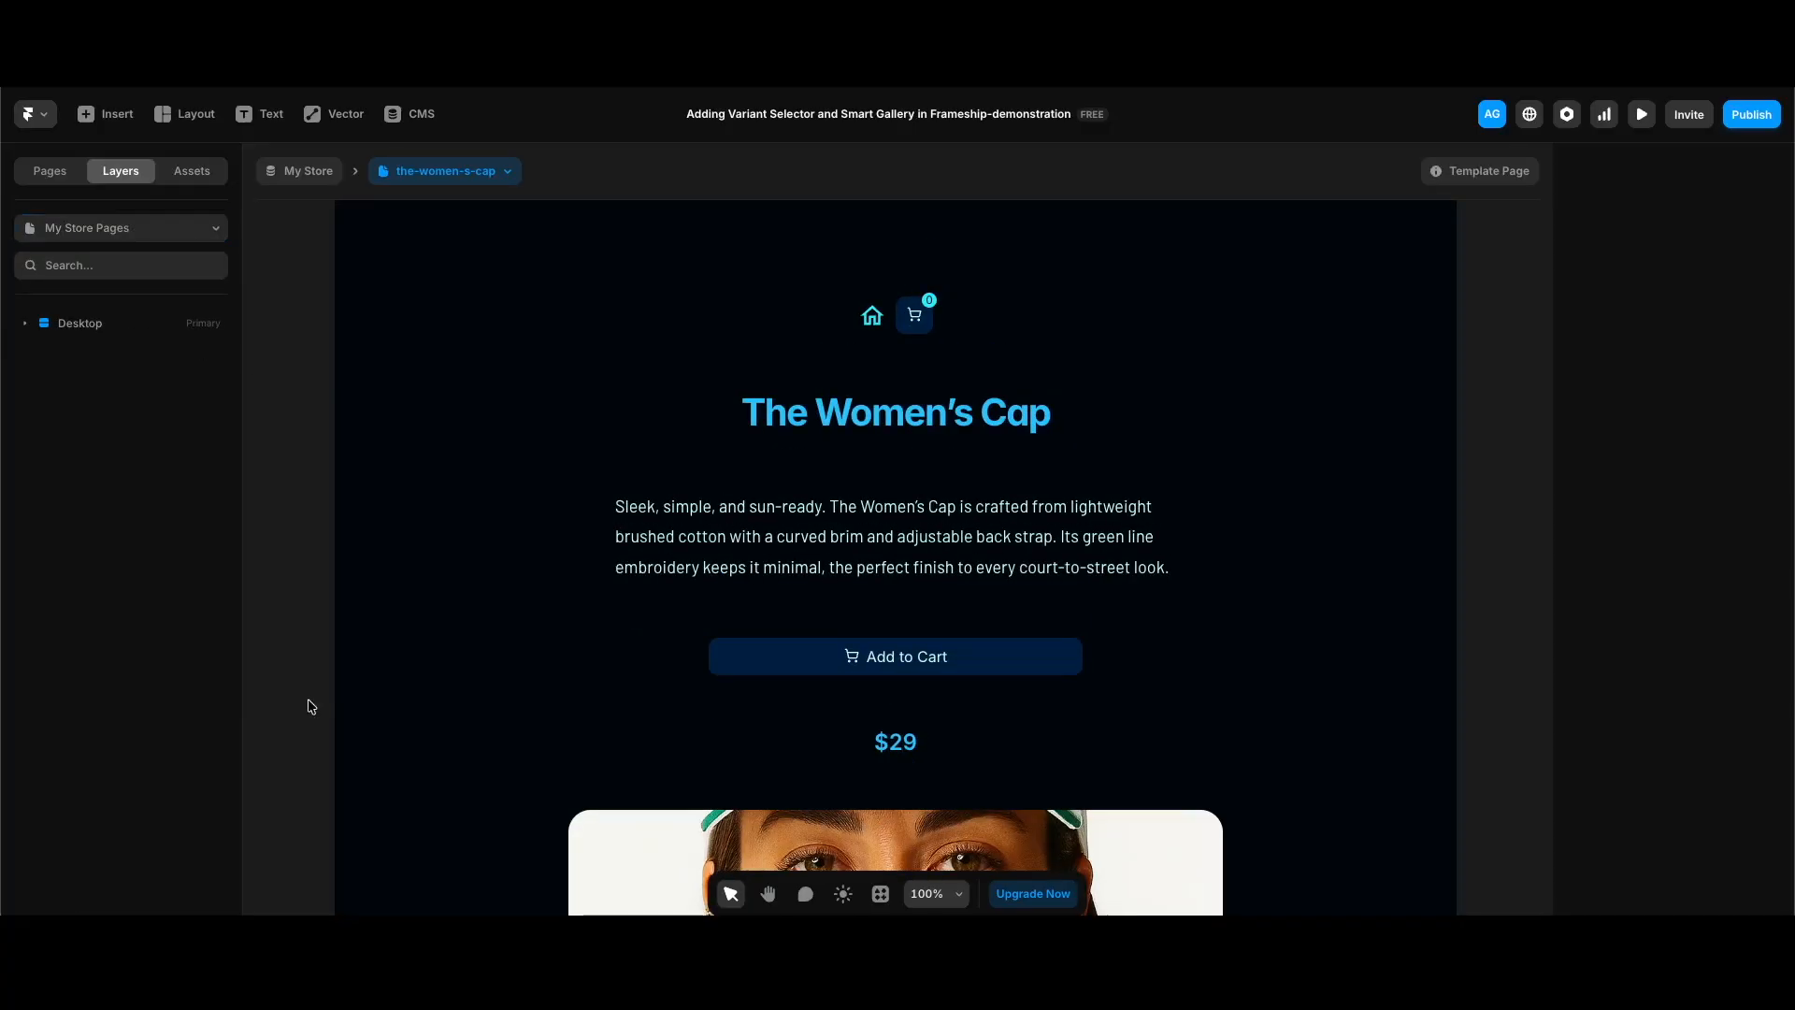
Step: Insert the Frameship Variant Selector product component and place it in the Desktop stack between the price and the first banner image
key("alt+super+p")
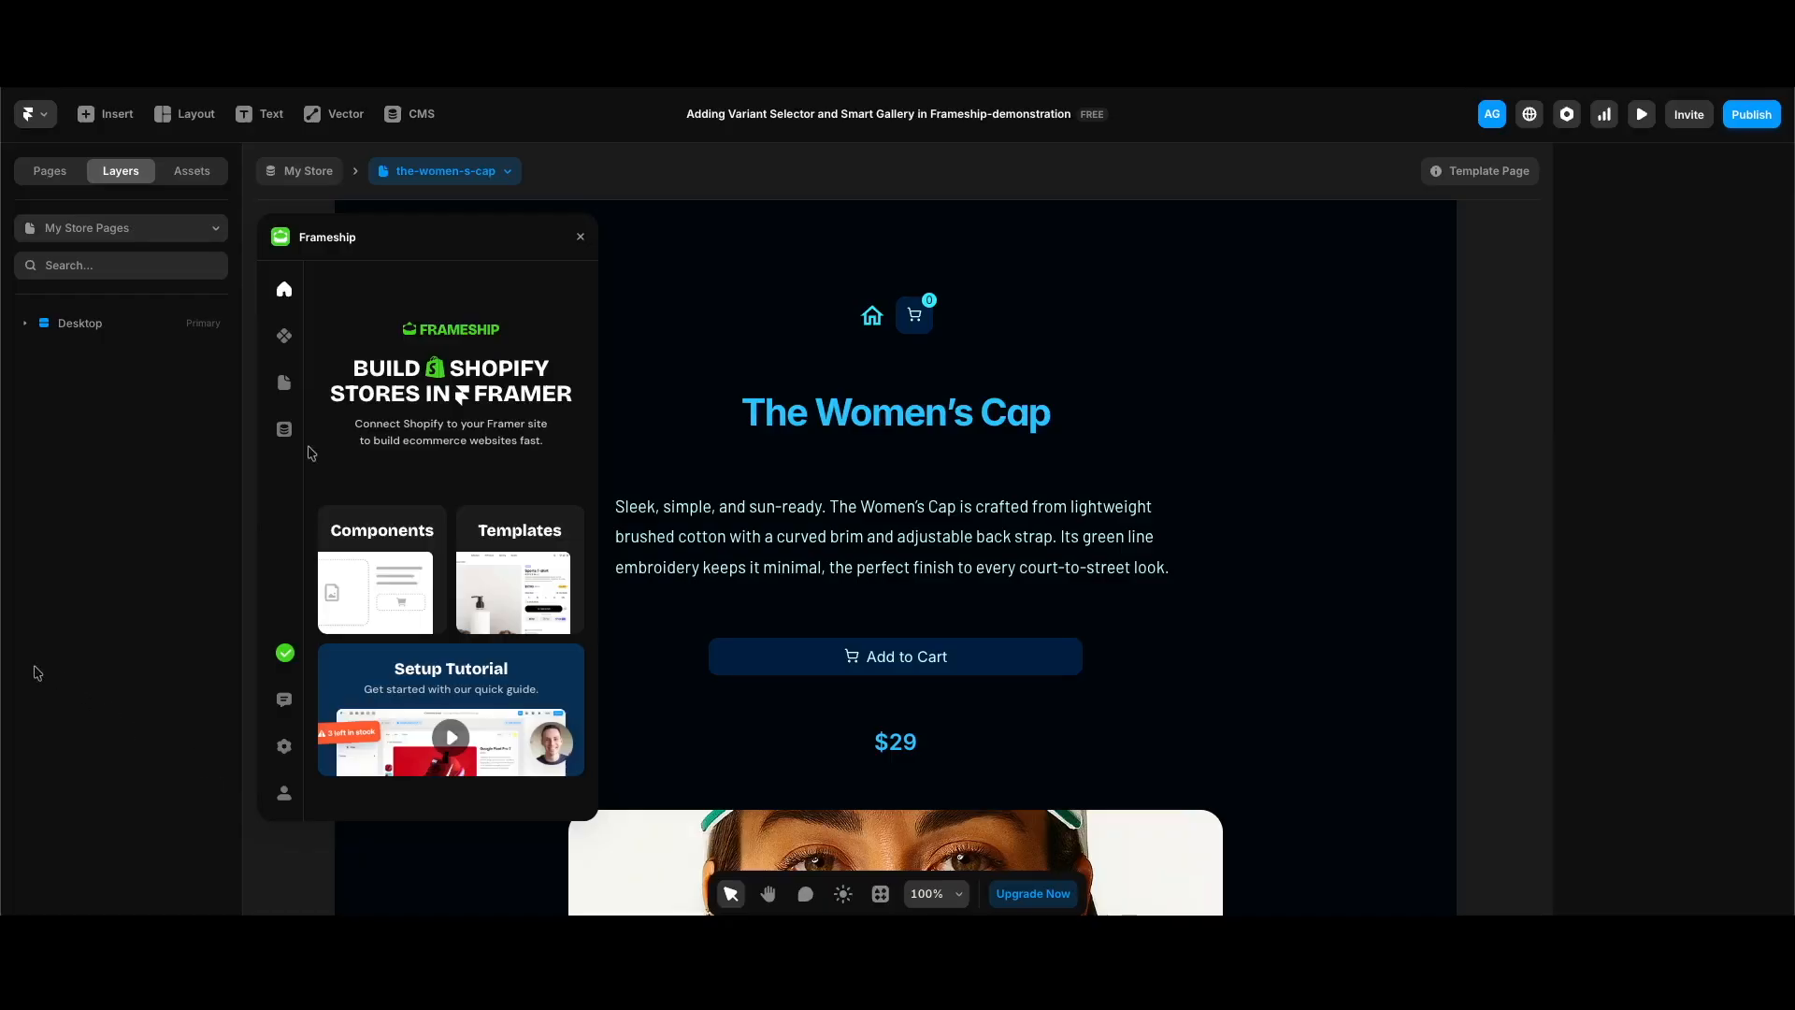
left_click(285, 337)
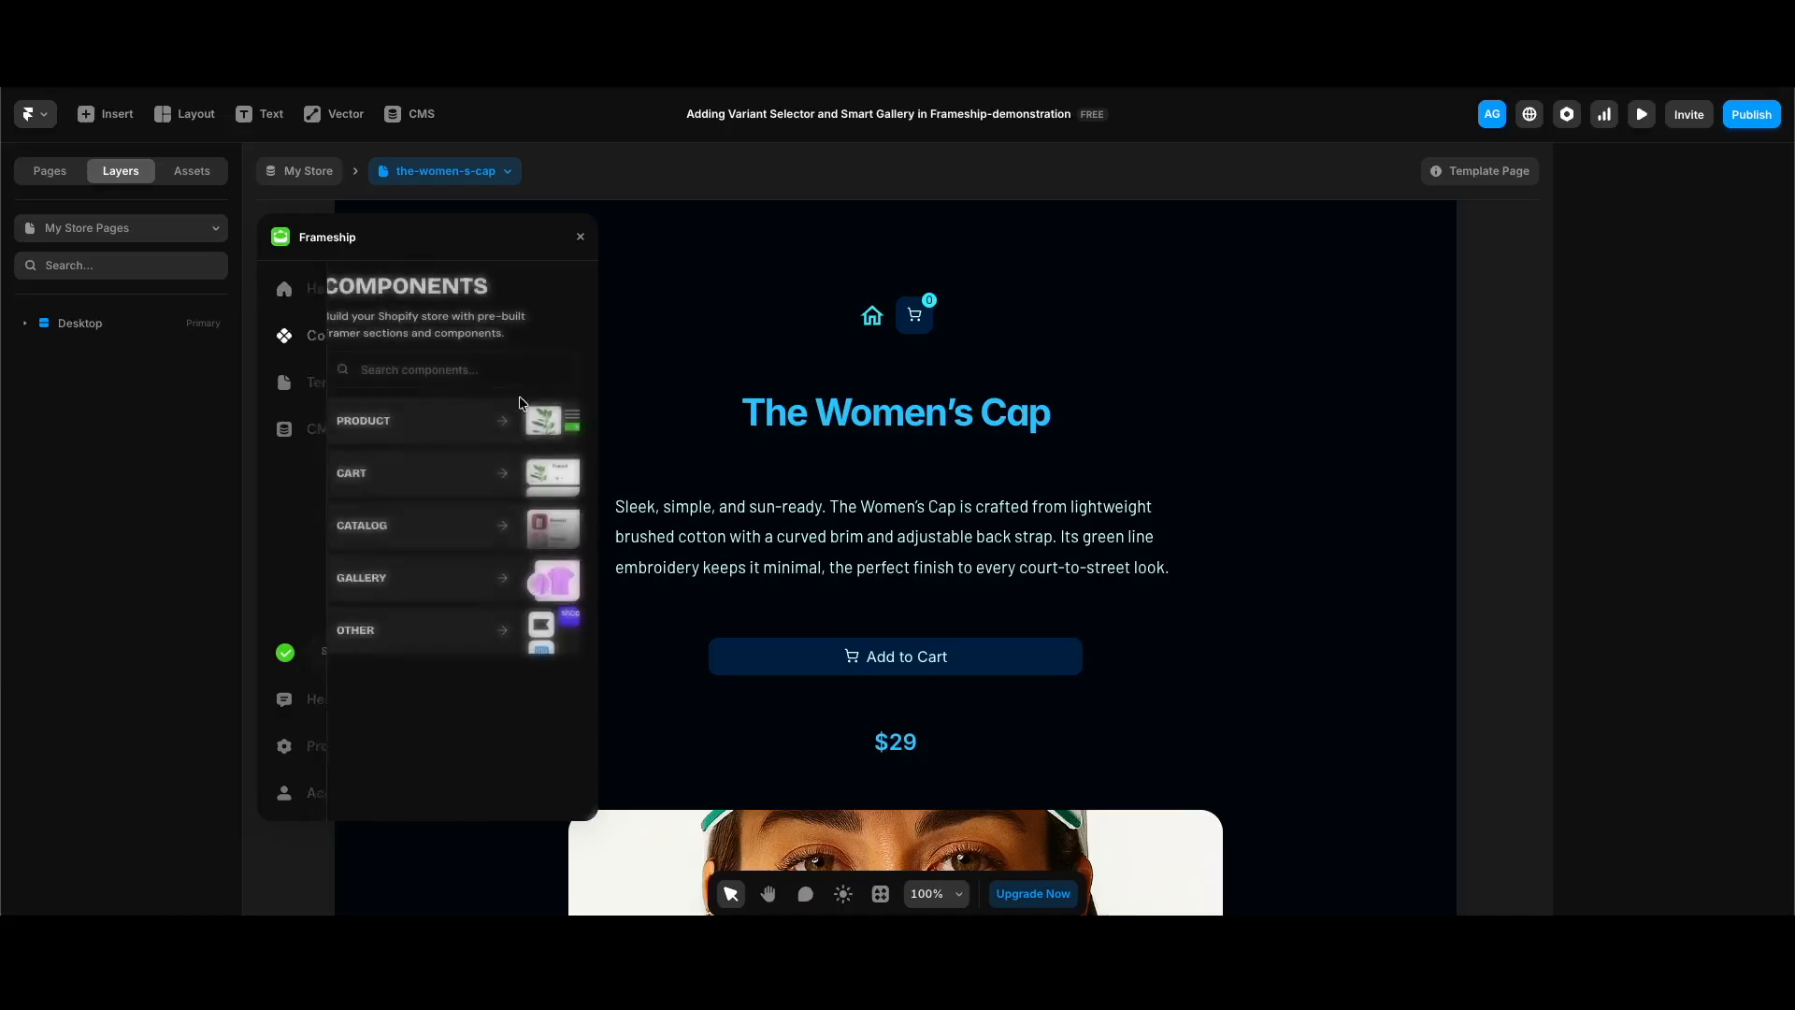
left_click(446, 437)
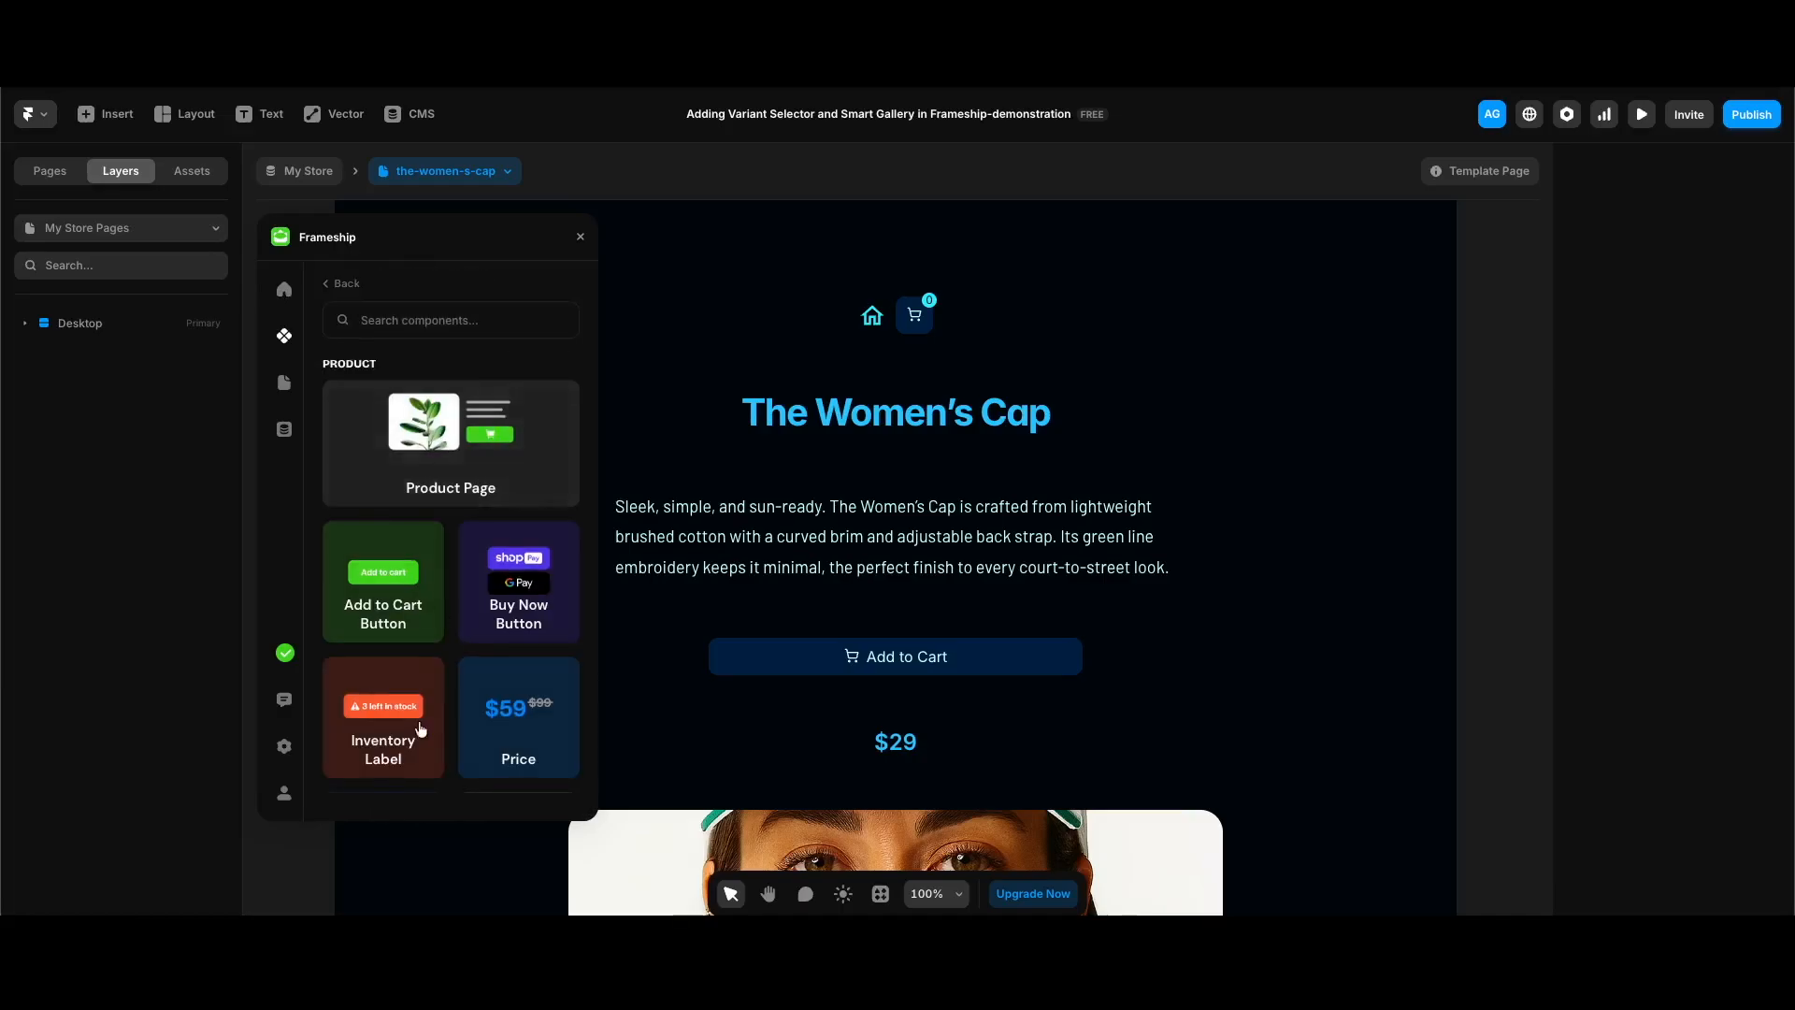
scroll(421, 739, "down", 5)
scroll(423, 750, "down", 2)
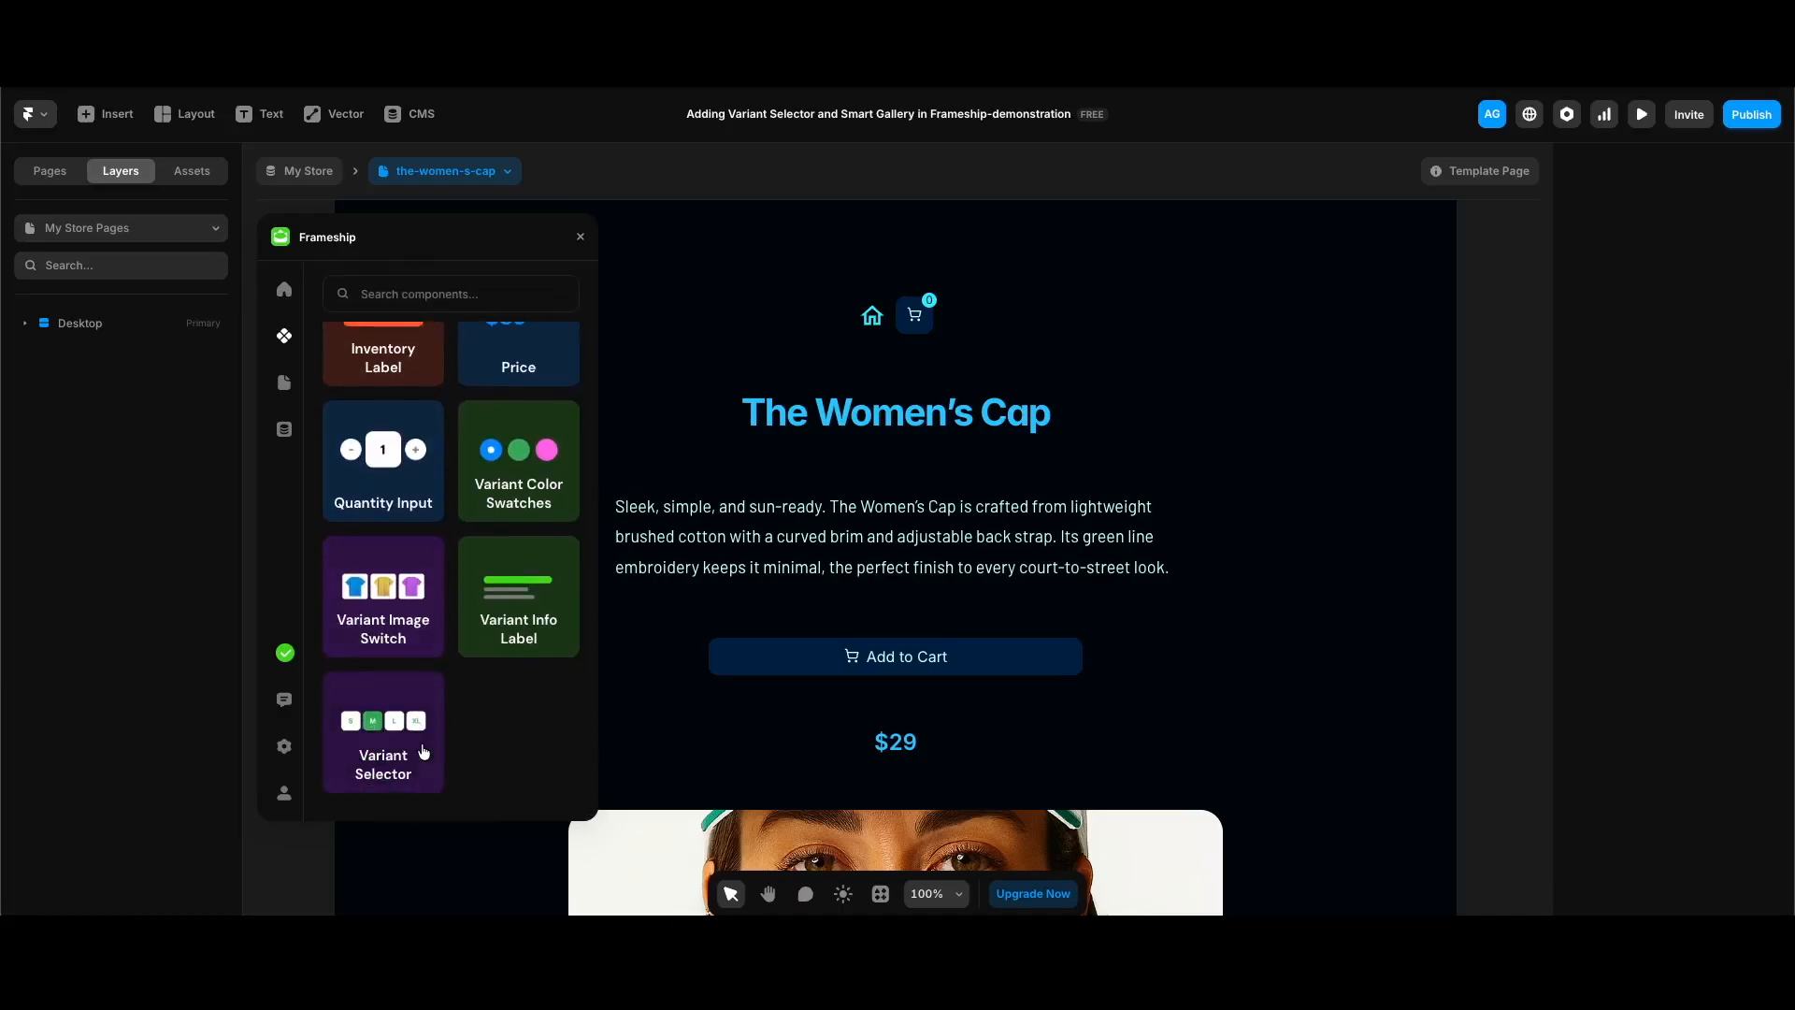
left_click(422, 751)
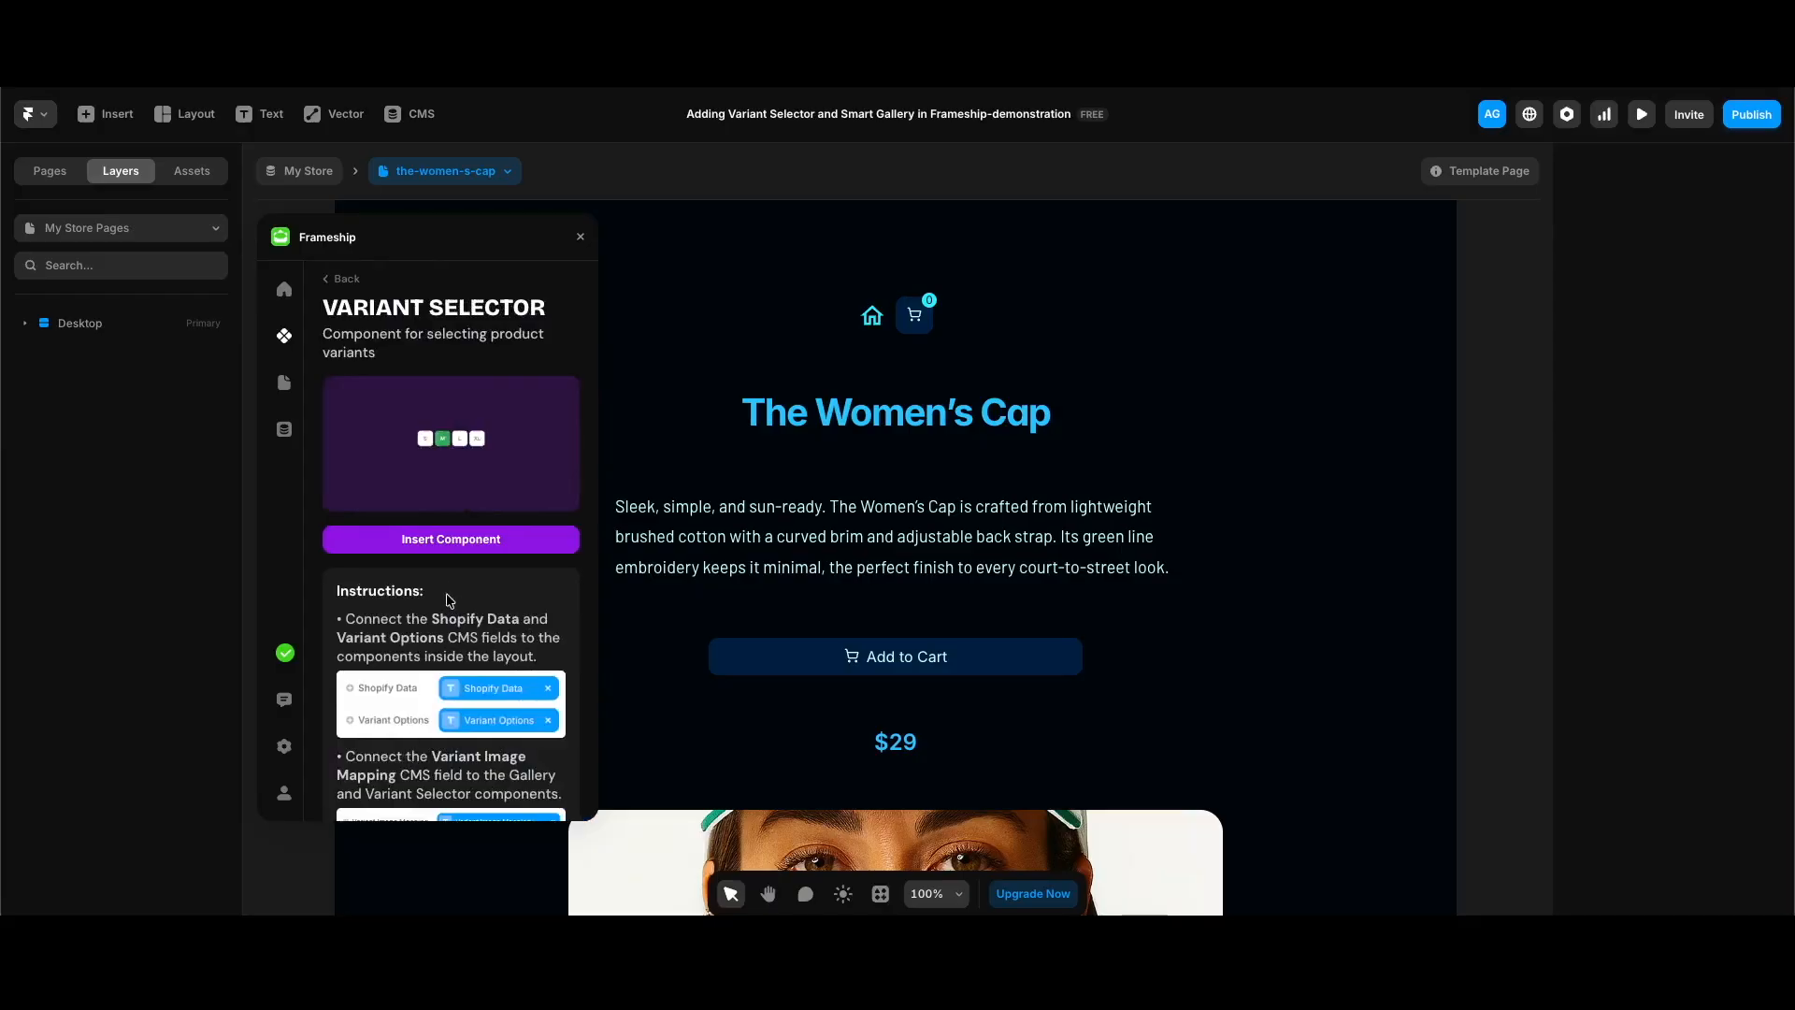
left_click(460, 542)
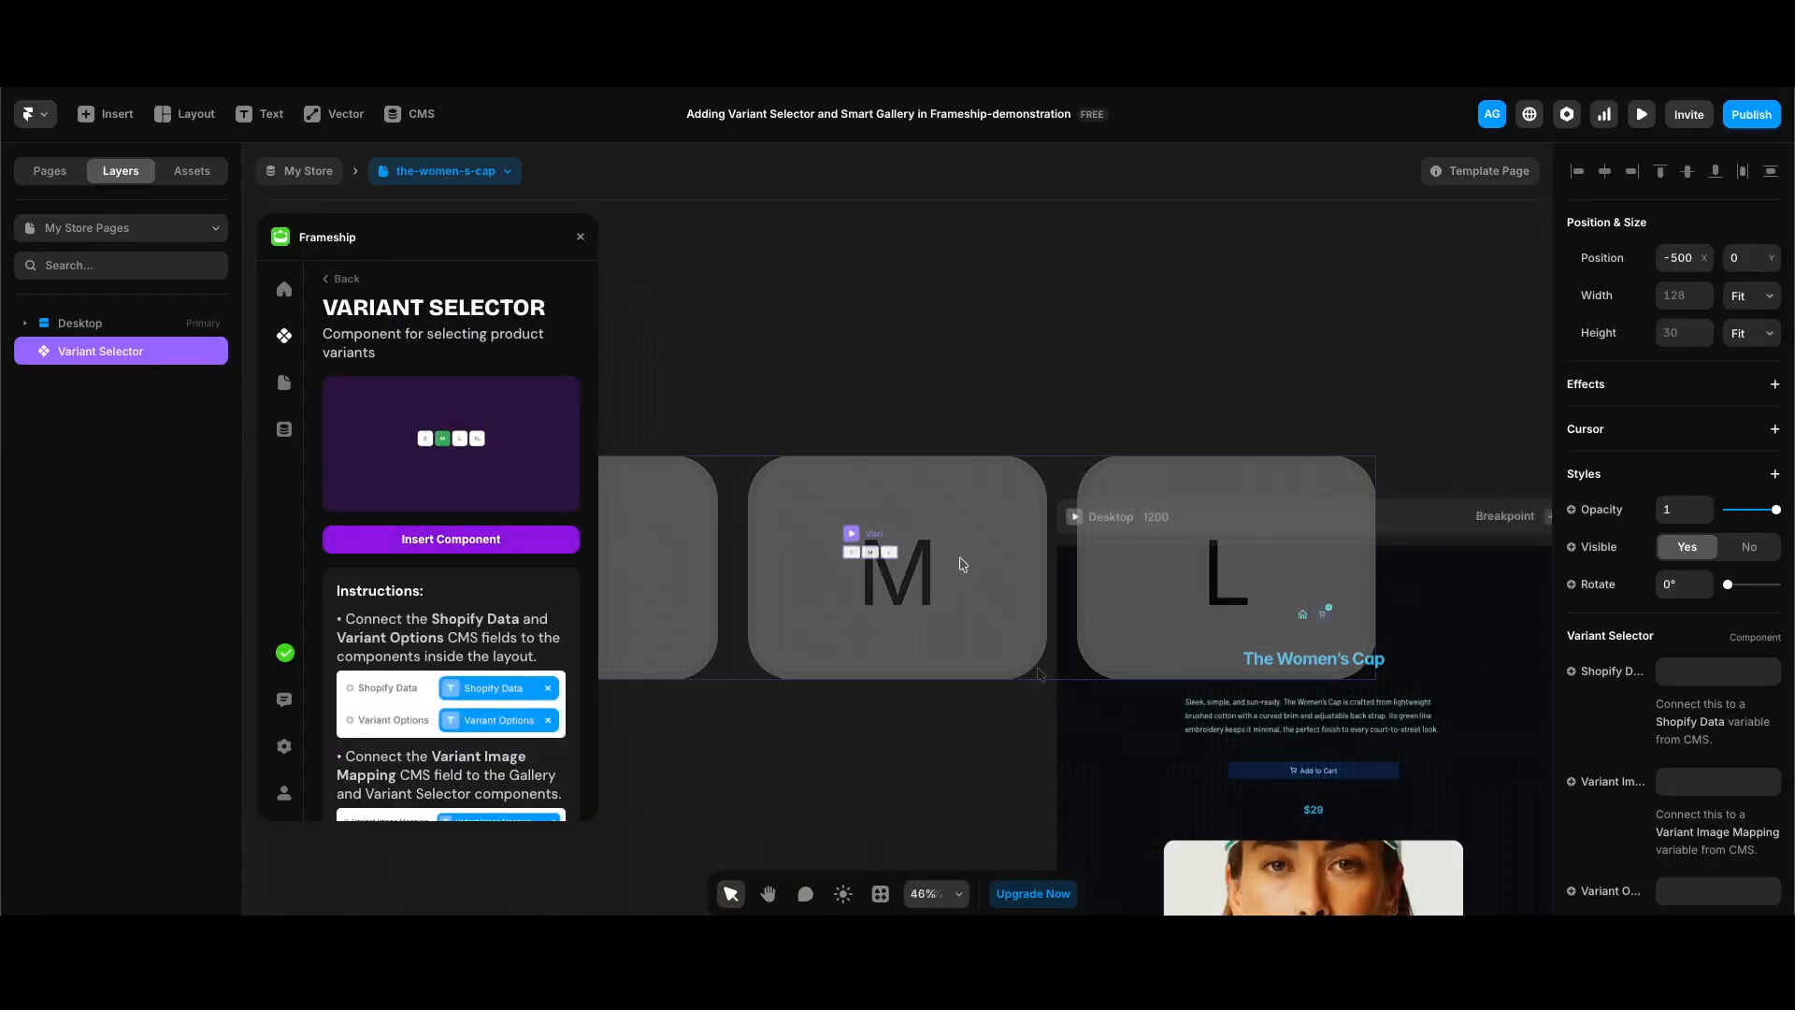
left_click_drag(734, 497, 1135, 767)
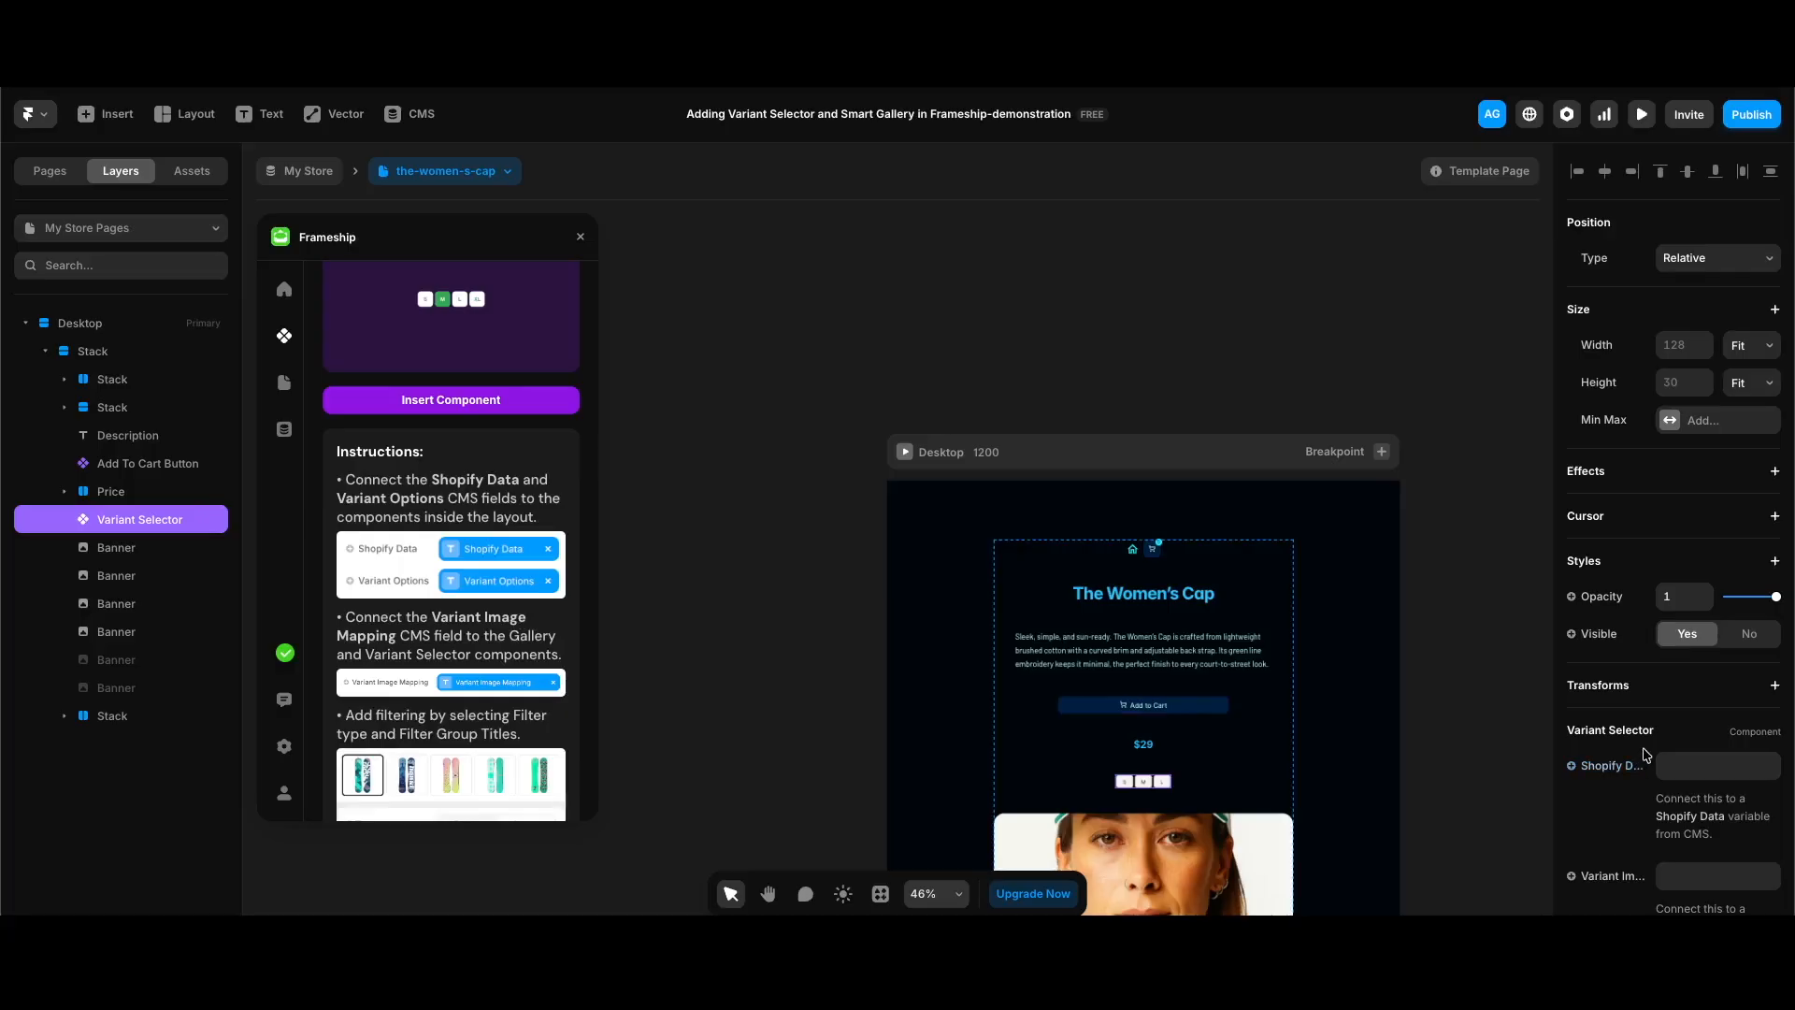
Step: Connect the Variant Selector's data fields to the Shopify Data, Variant Image Mapping and Variant Options CMS variables
scroll(1645, 754, "down", 3)
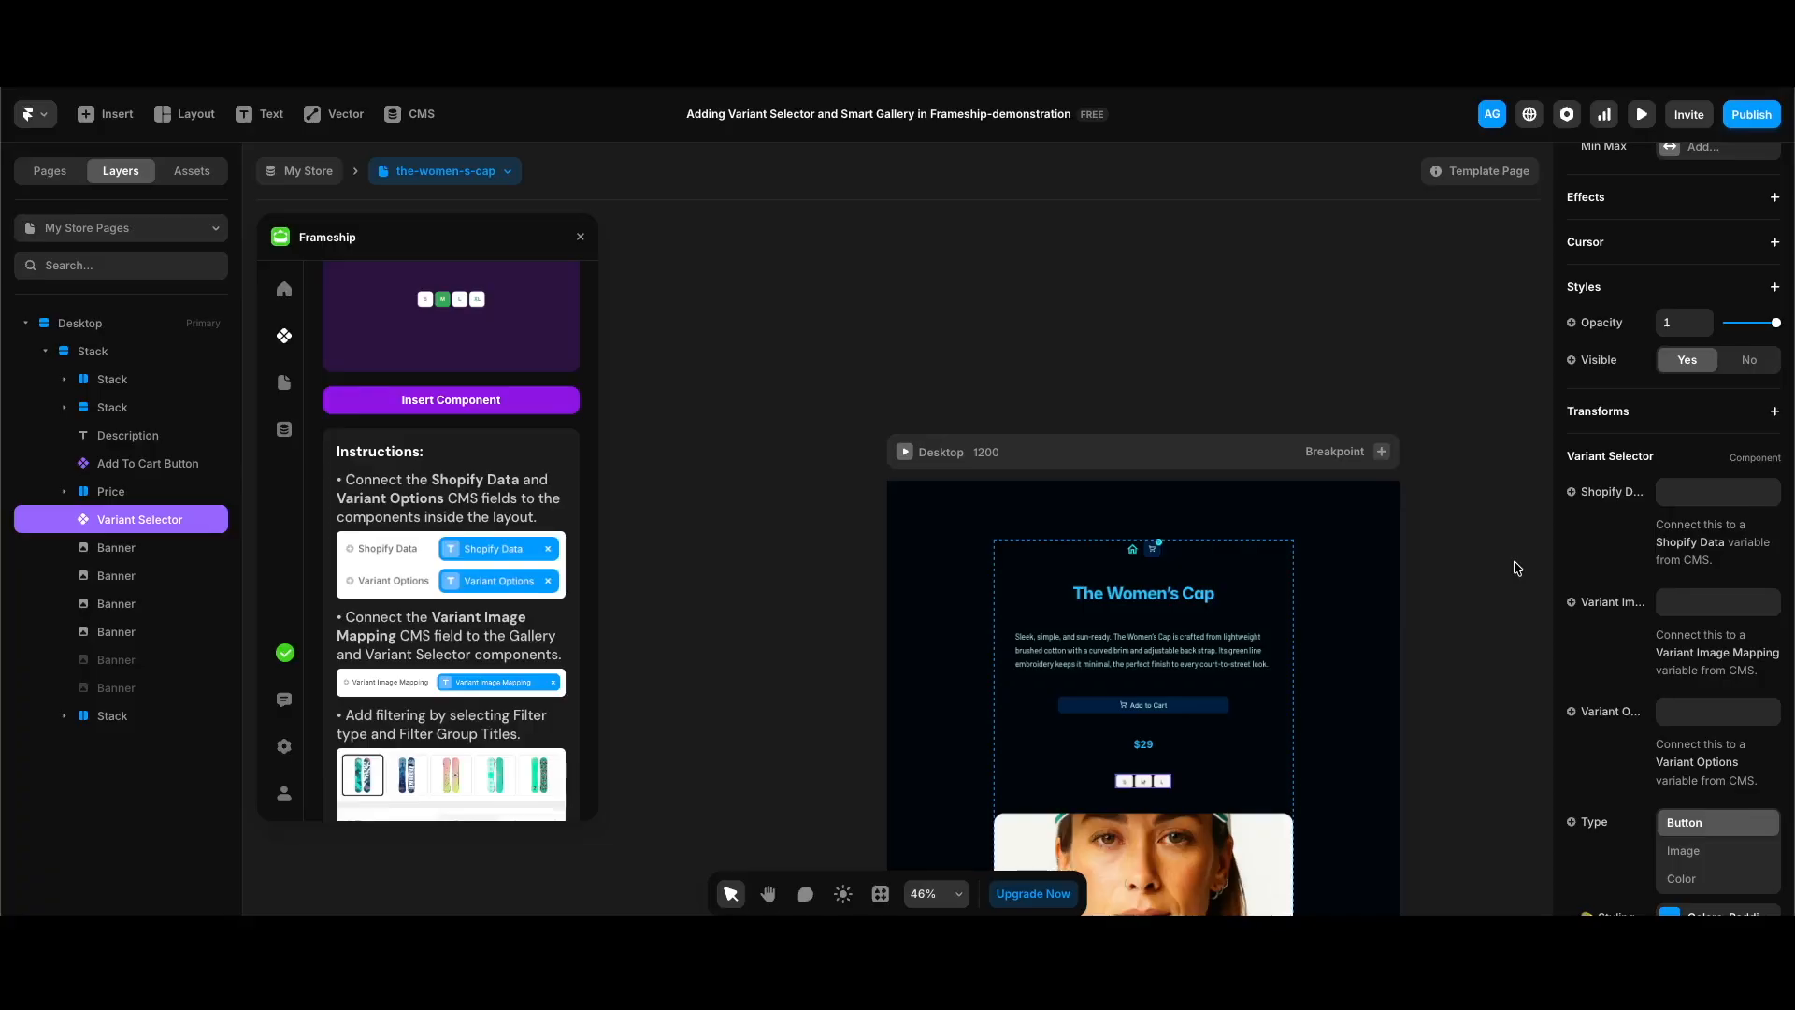
left_click(1611, 493)
mouse_move(1646, 564)
left_click(1507, 826)
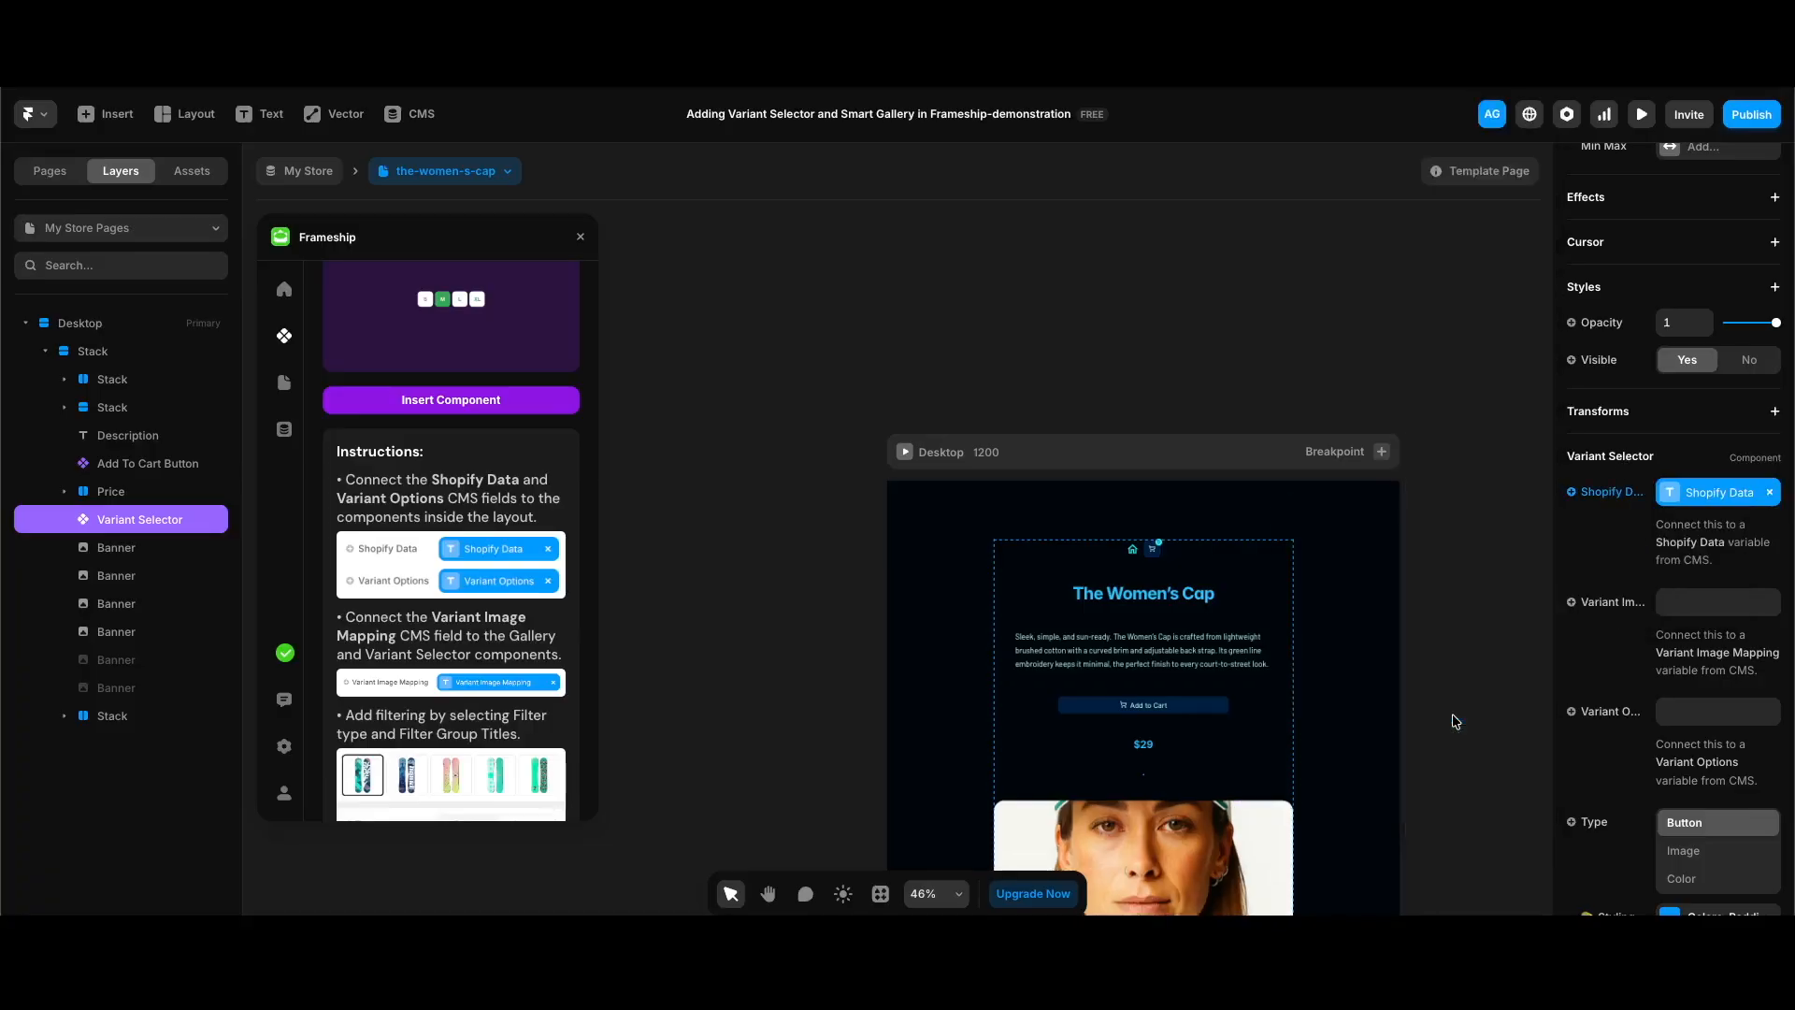
left_click(1609, 606)
mouse_move(1611, 683)
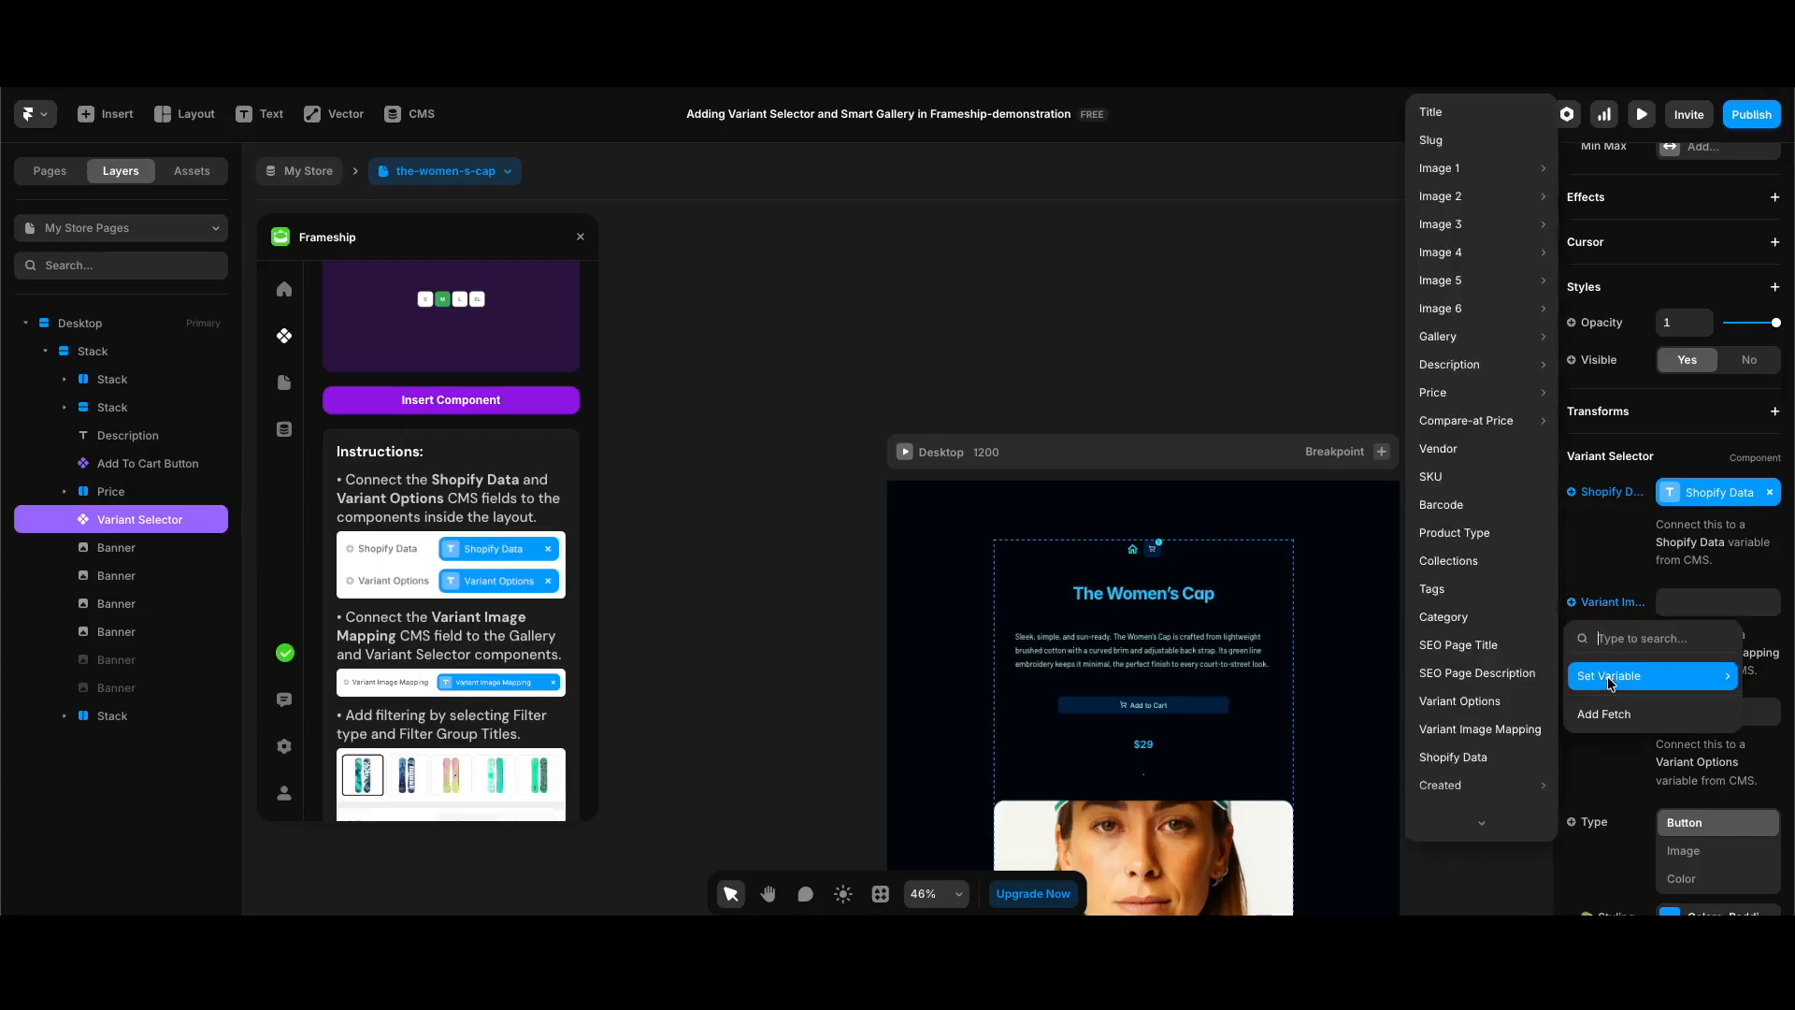
scroll(1482, 673, "down", 1)
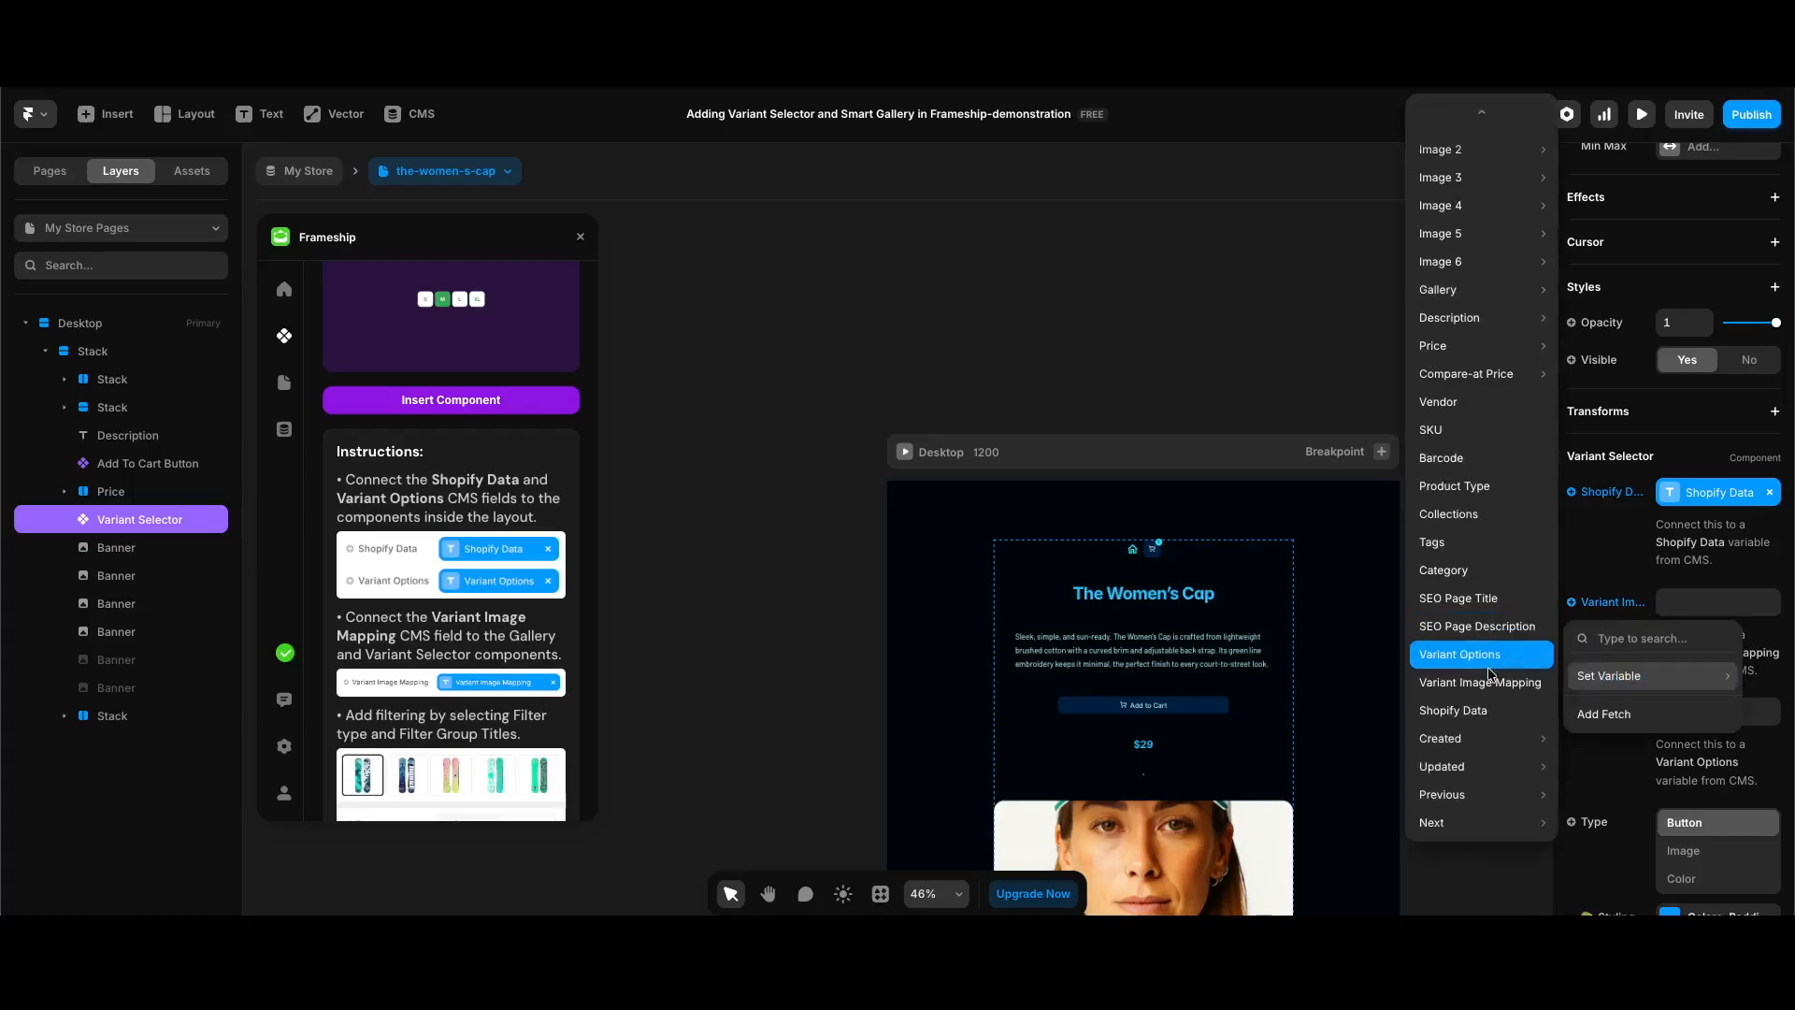
left_click(1489, 687)
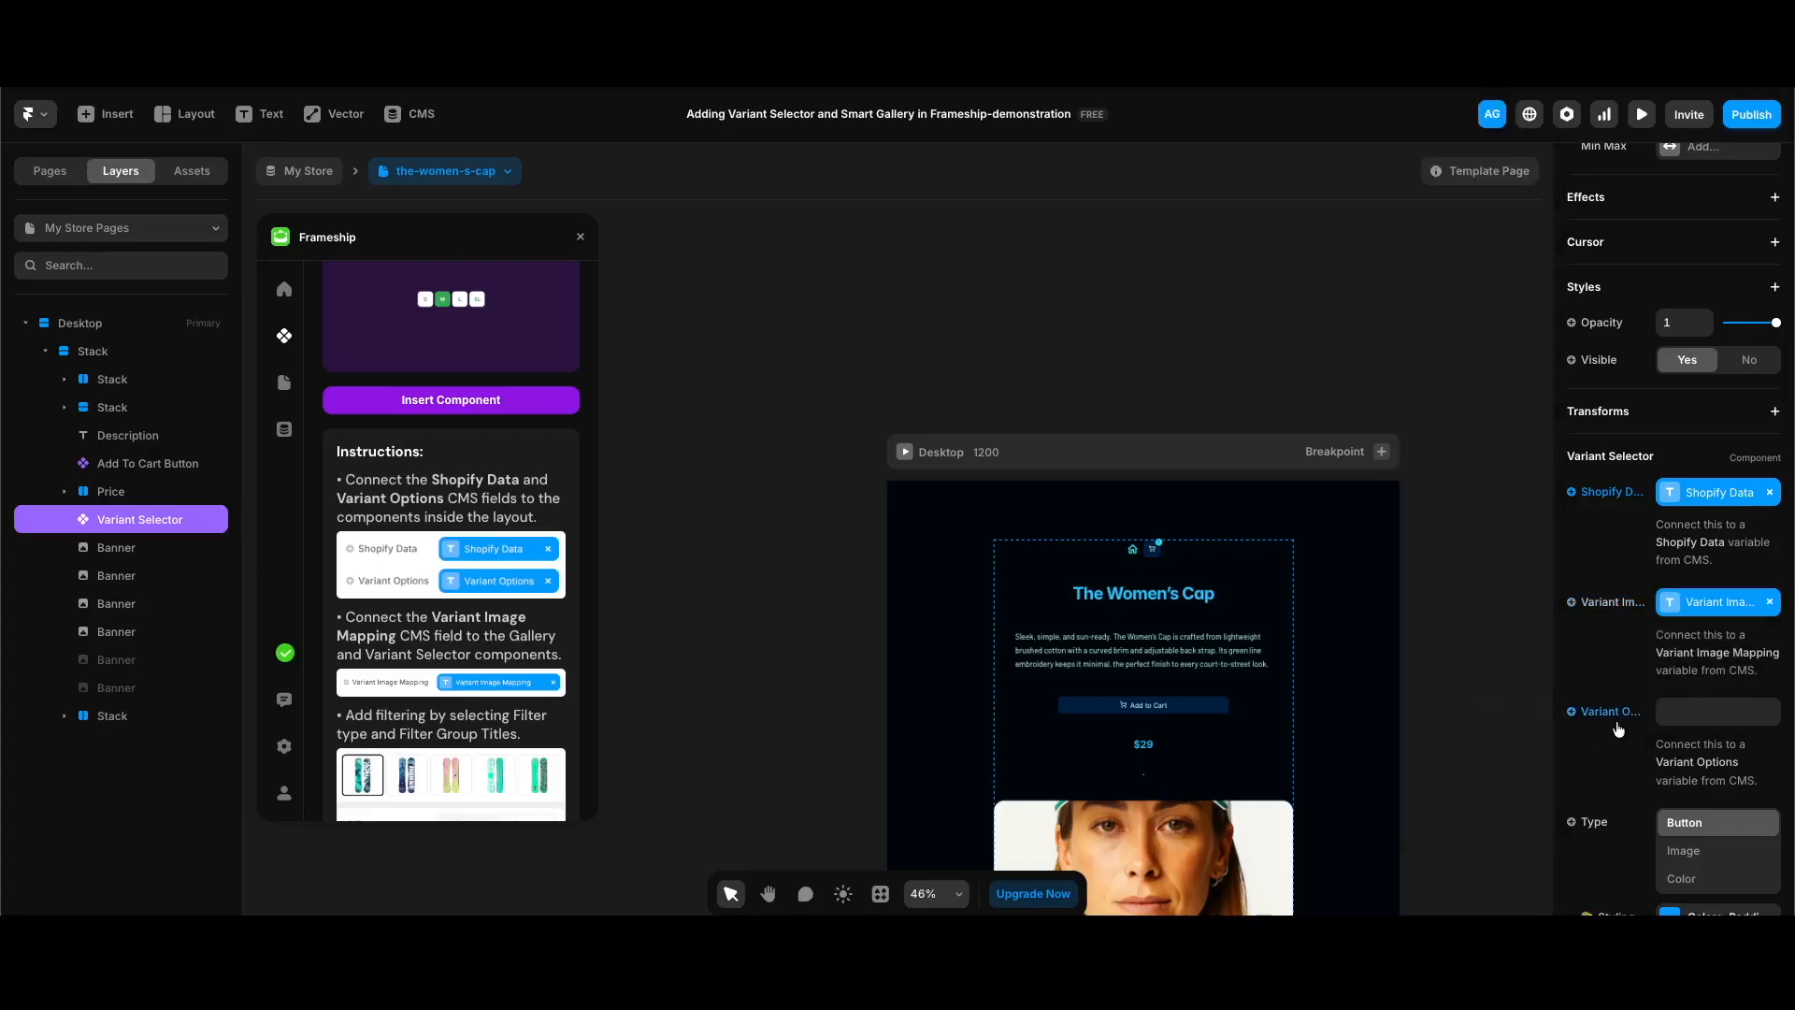
left_click(1609, 715)
mouse_move(1613, 786)
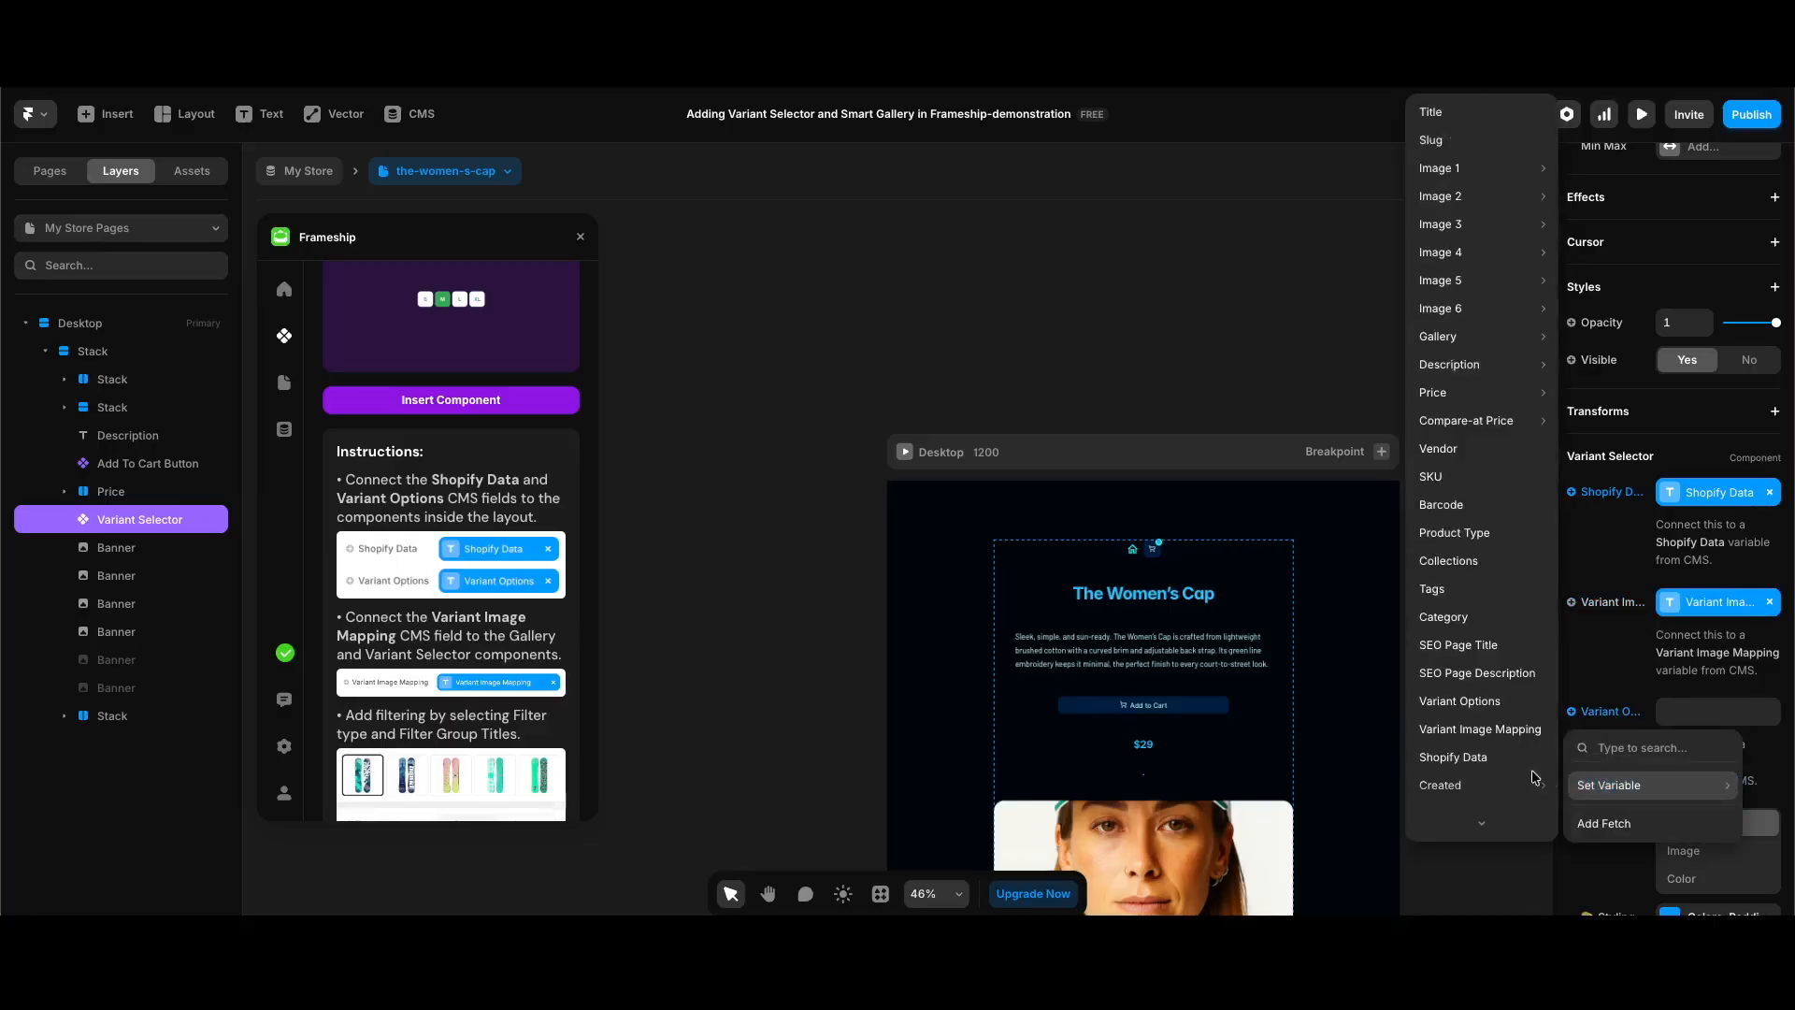
left_click(1459, 701)
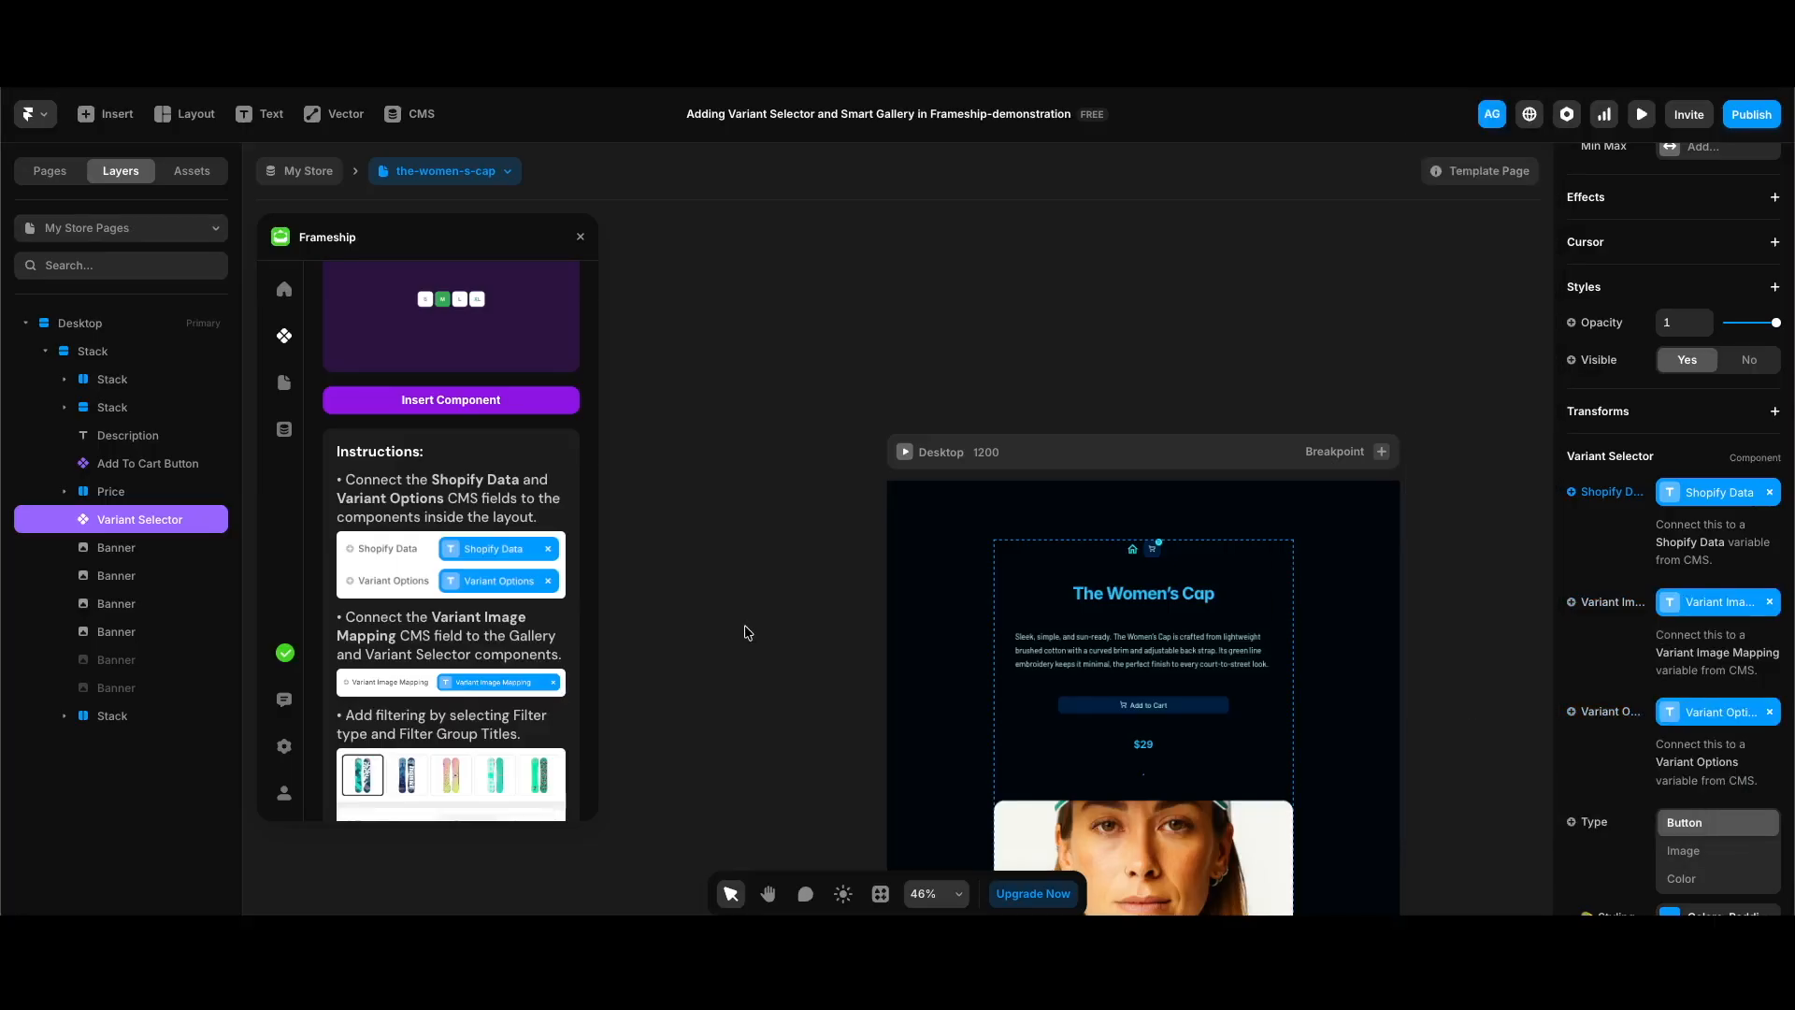
Step: Switch the product template preview to the mens-court-polo item and view its variant selector up close
left_click(493, 174)
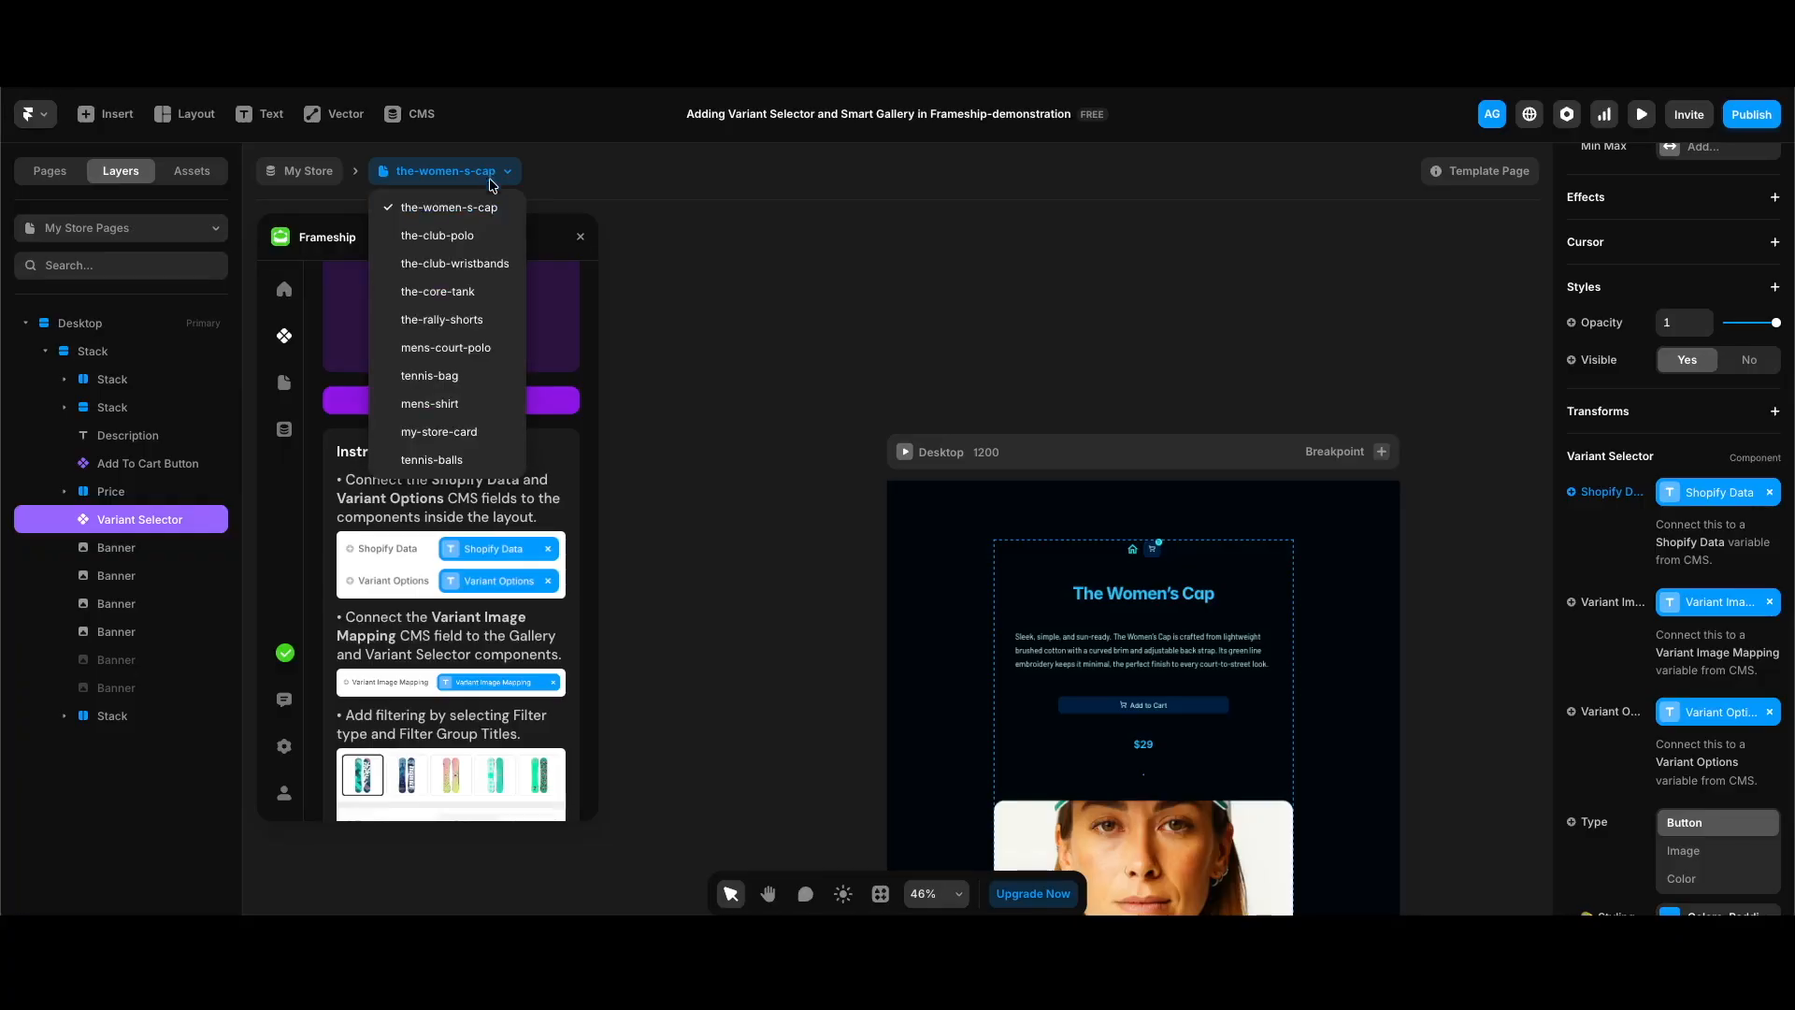
left_click(446, 347)
scroll(1216, 627, "up", 5)
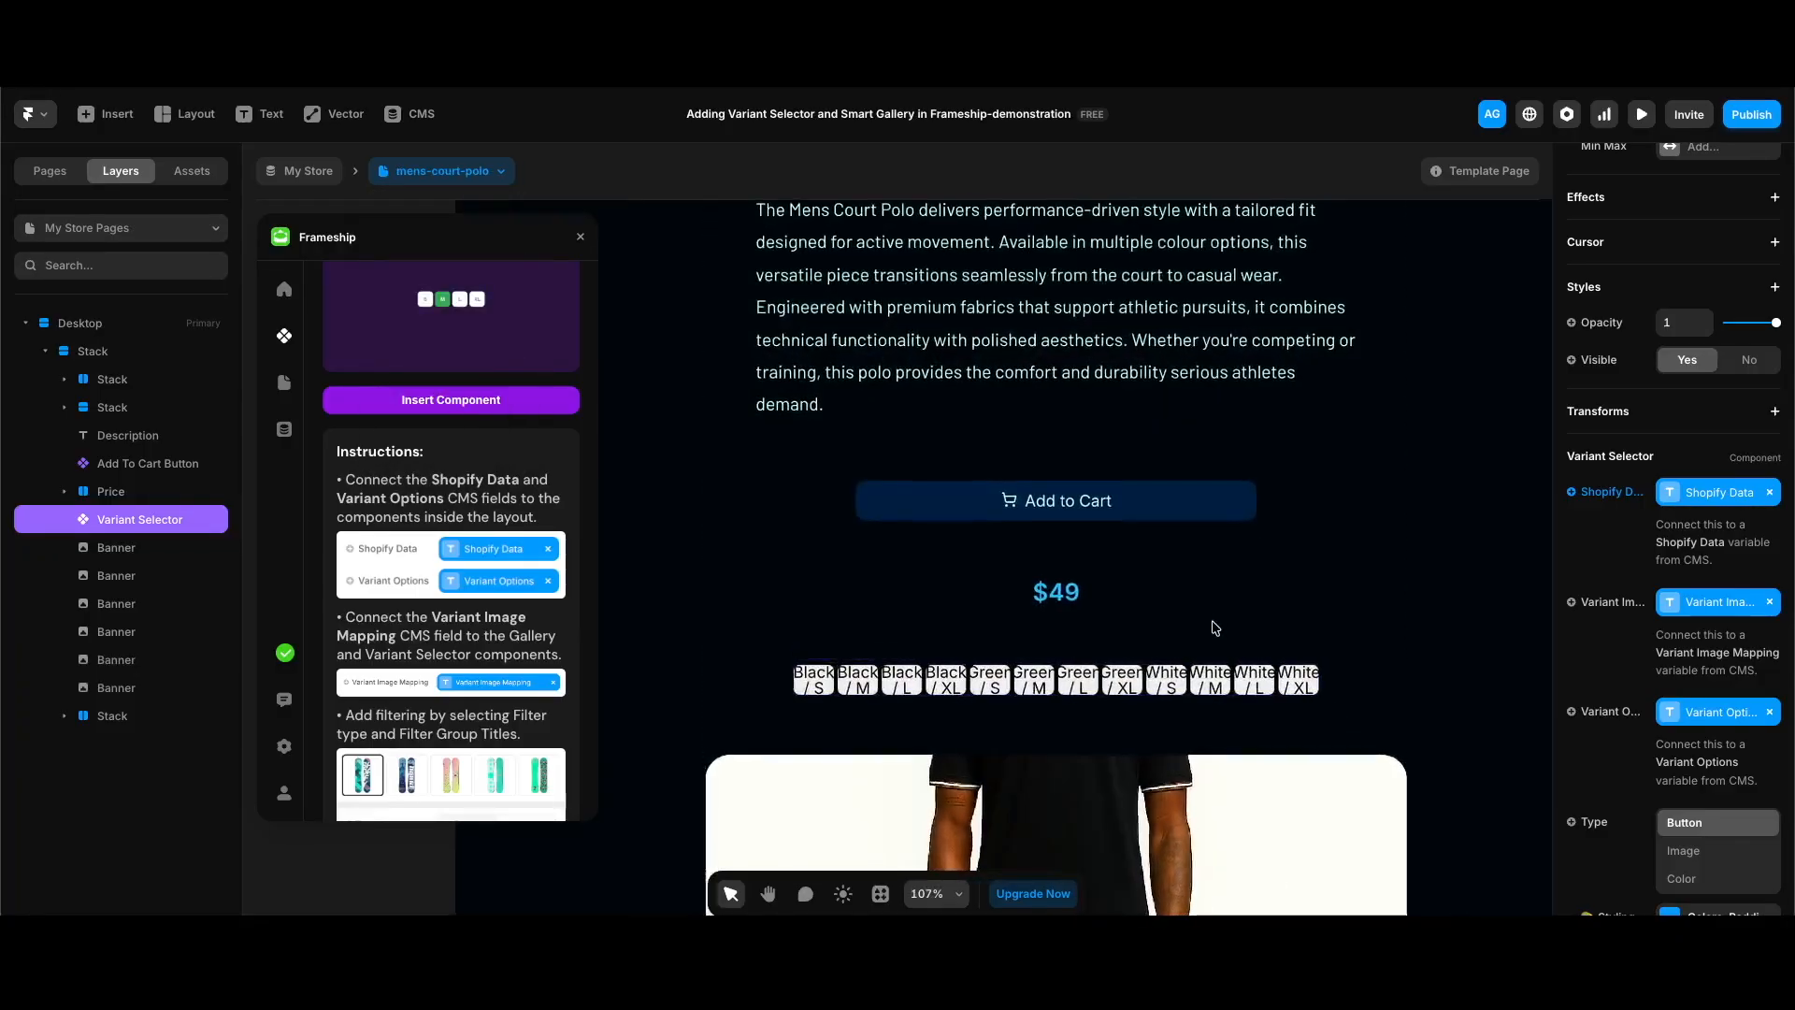
scroll(1215, 628, "up", 2)
Step: Try the Image type on the variant selector and set it back to Button
scroll(1595, 635, "down", 2)
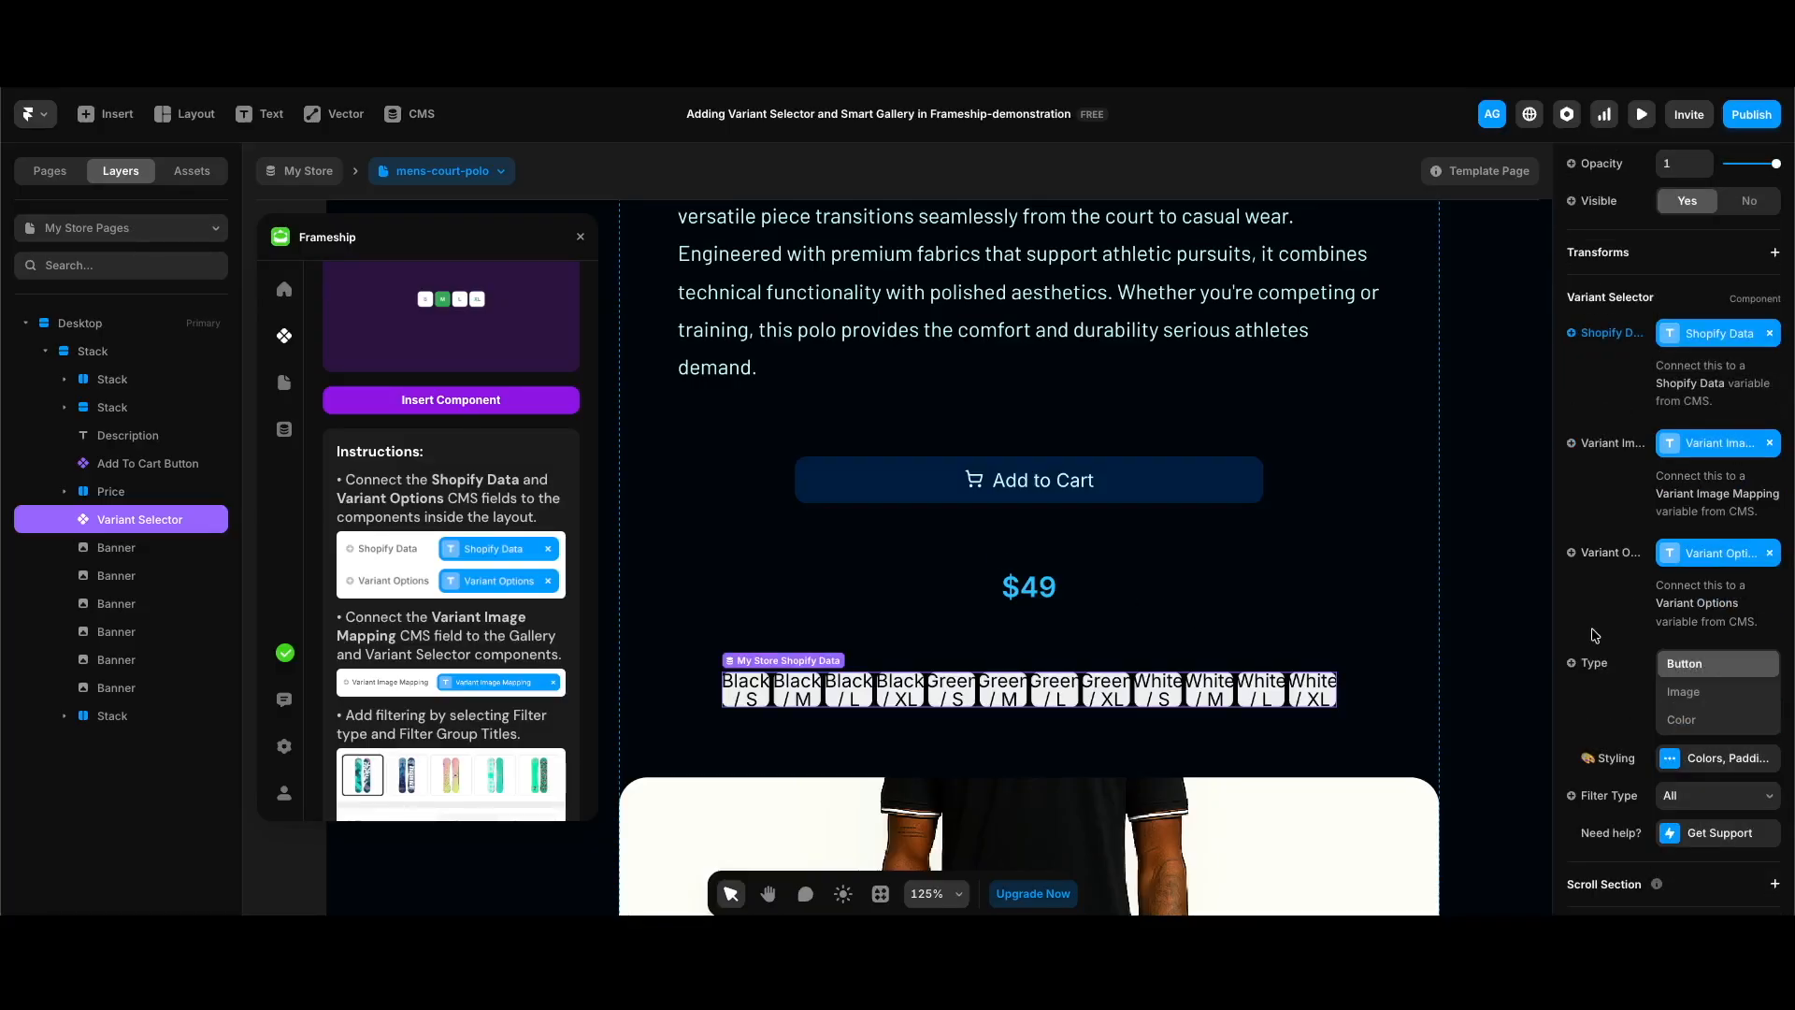
left_click(1690, 695)
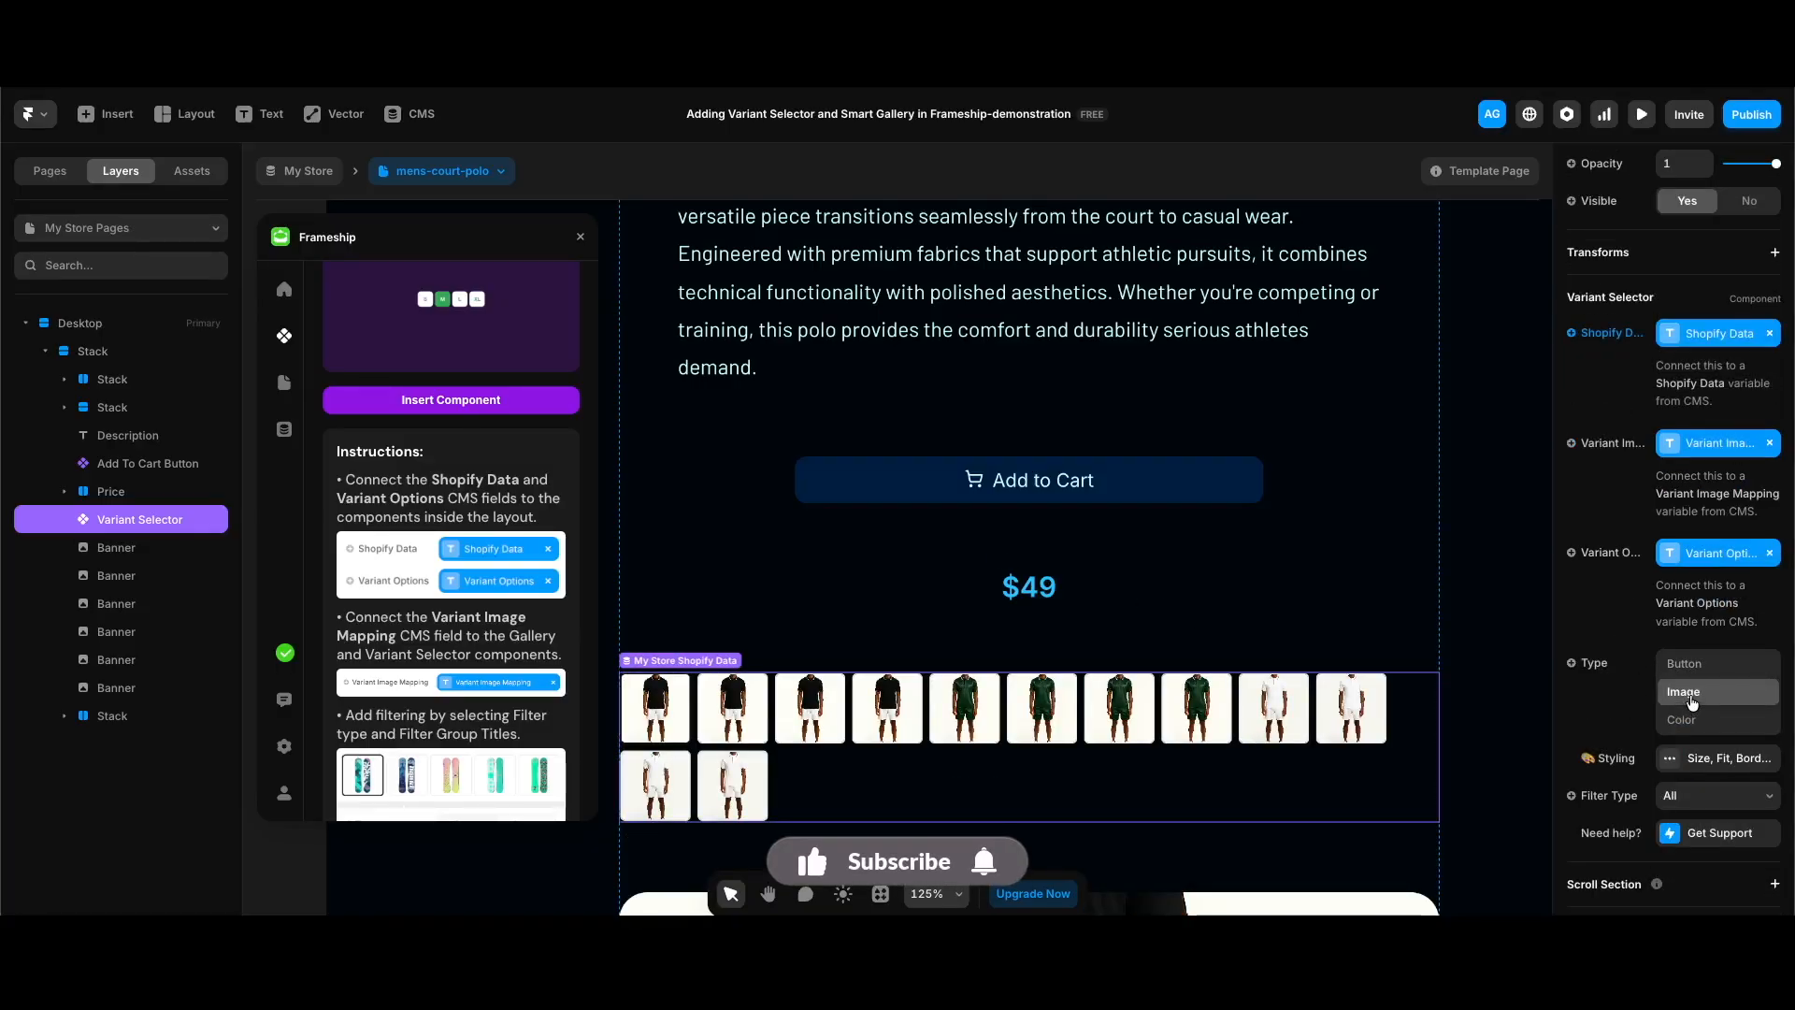
left_click(1694, 666)
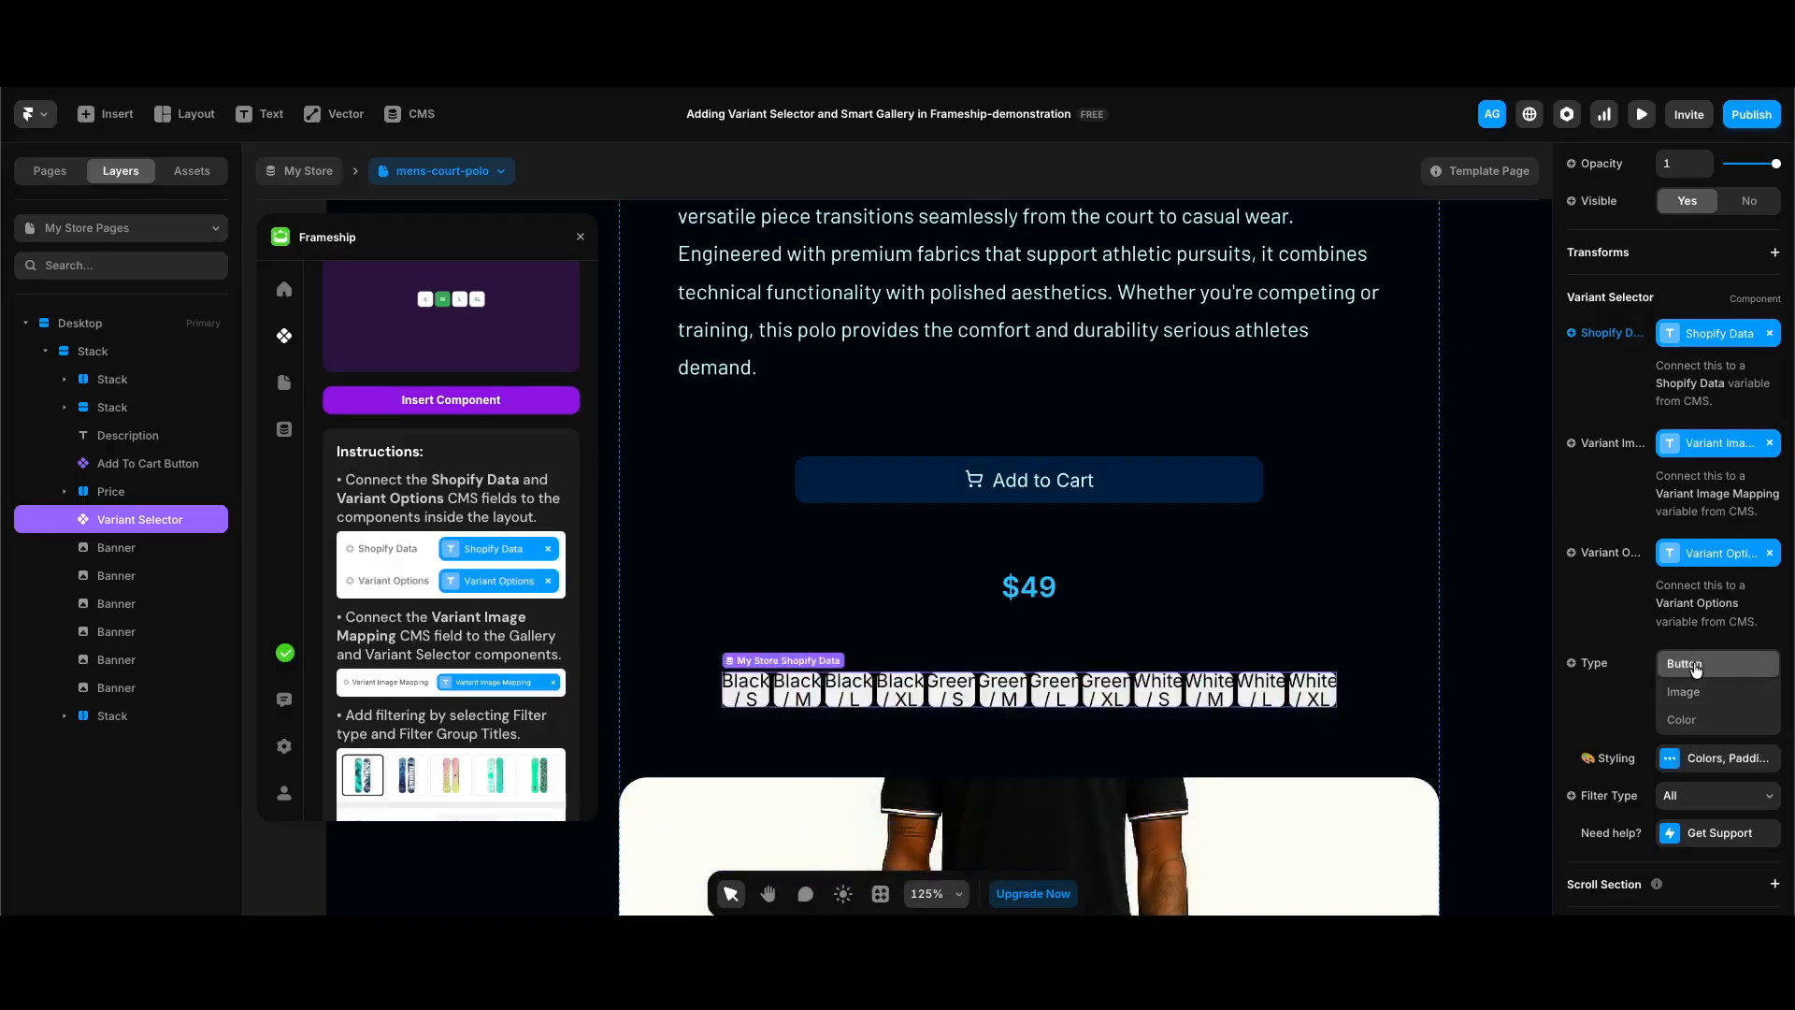
Step: Style the variant selector buttons with the Fit width type and a 14 px font size
scroll(1571, 726, "down", 1)
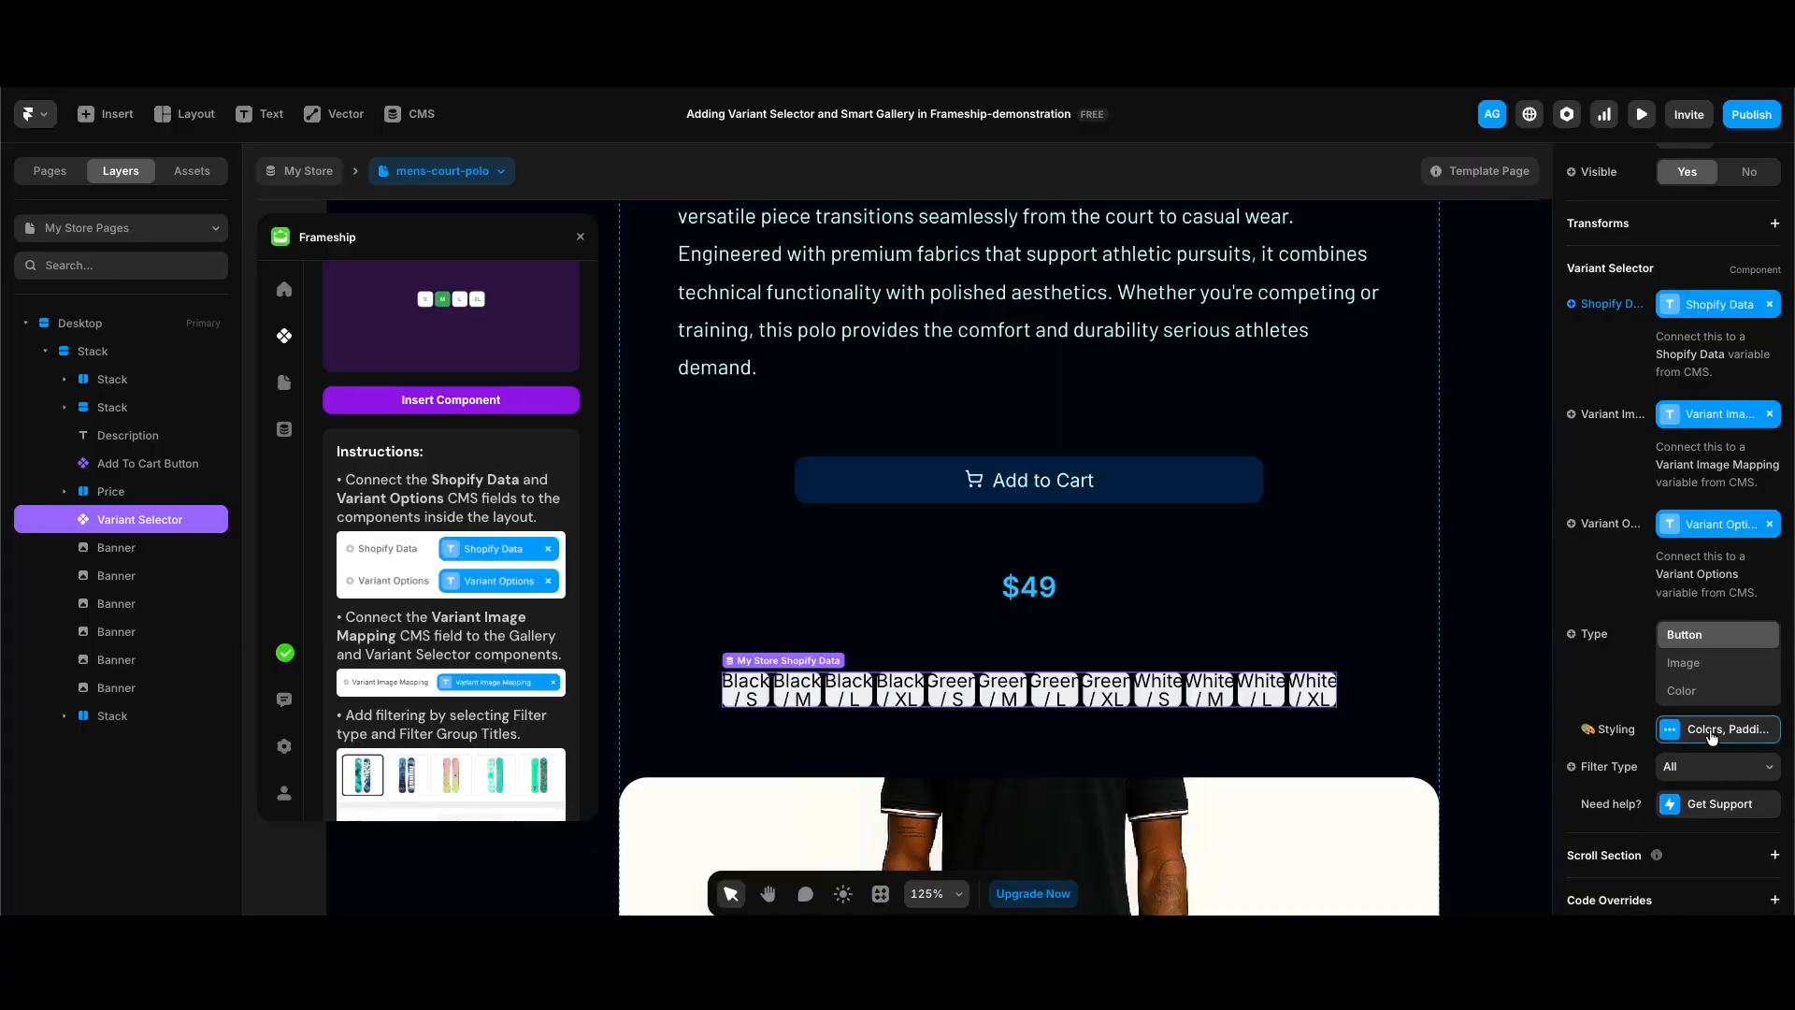
left_click(1712, 730)
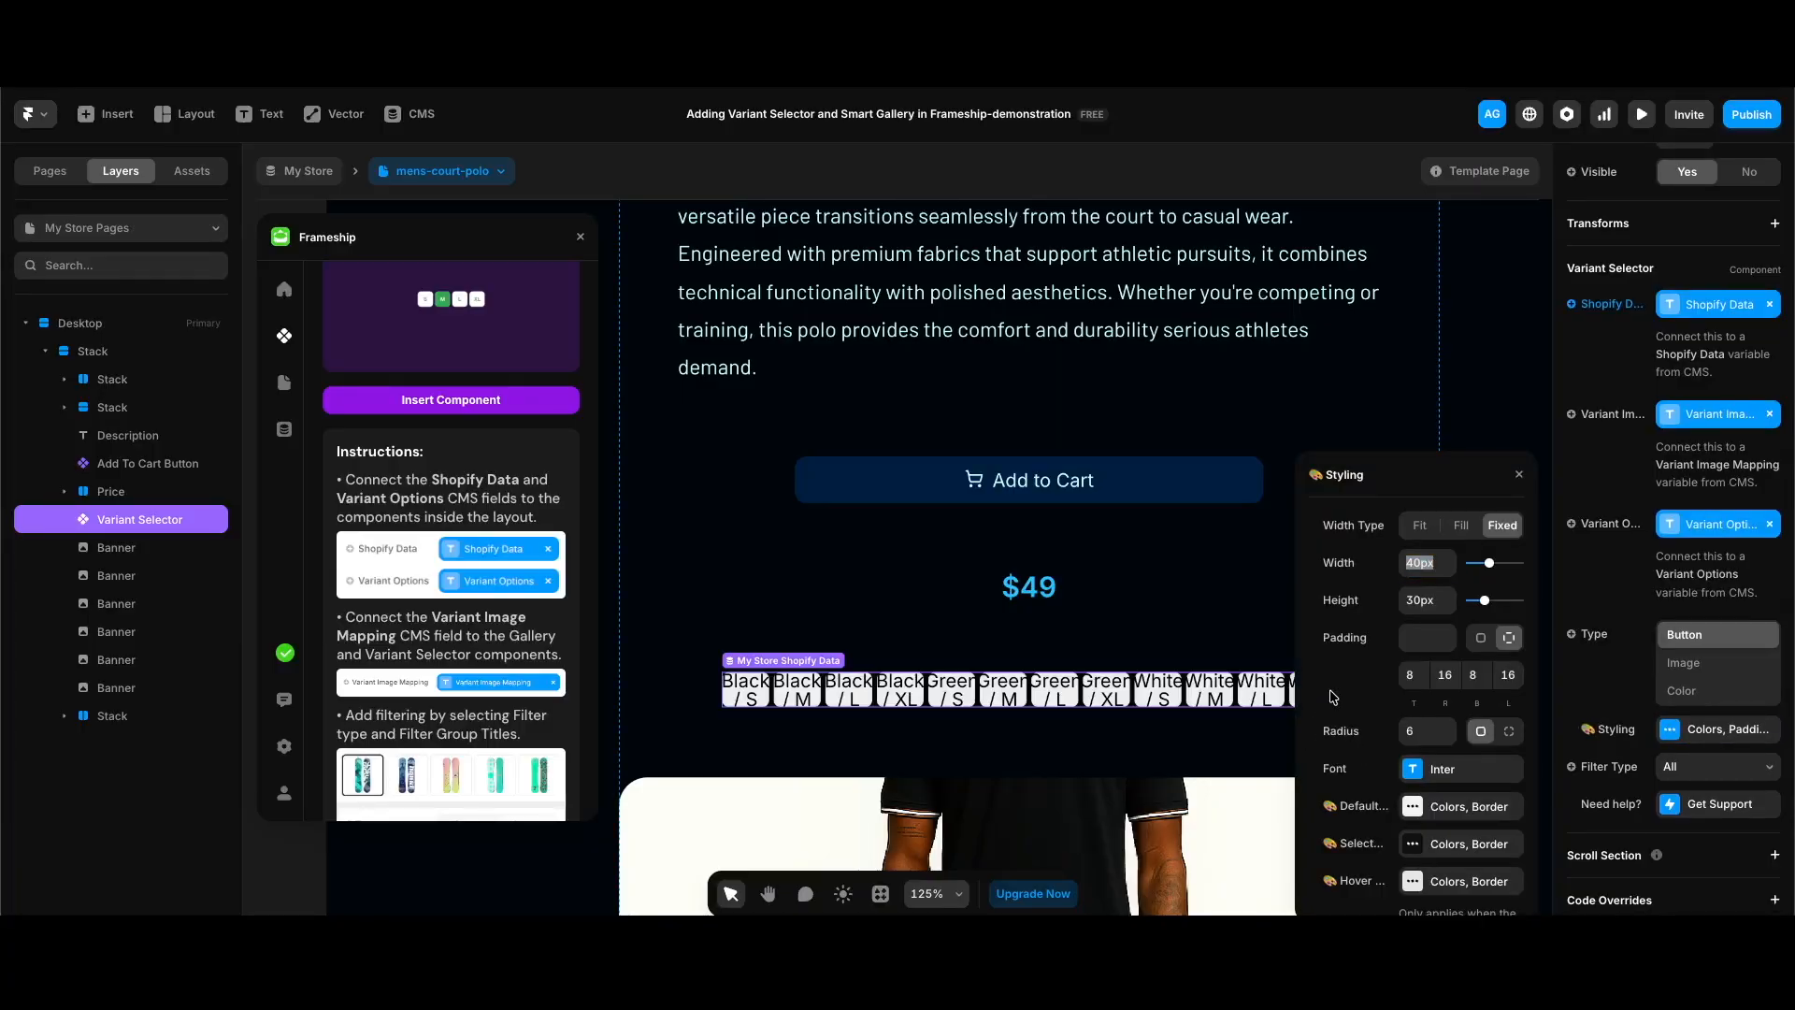
left_click(1419, 526)
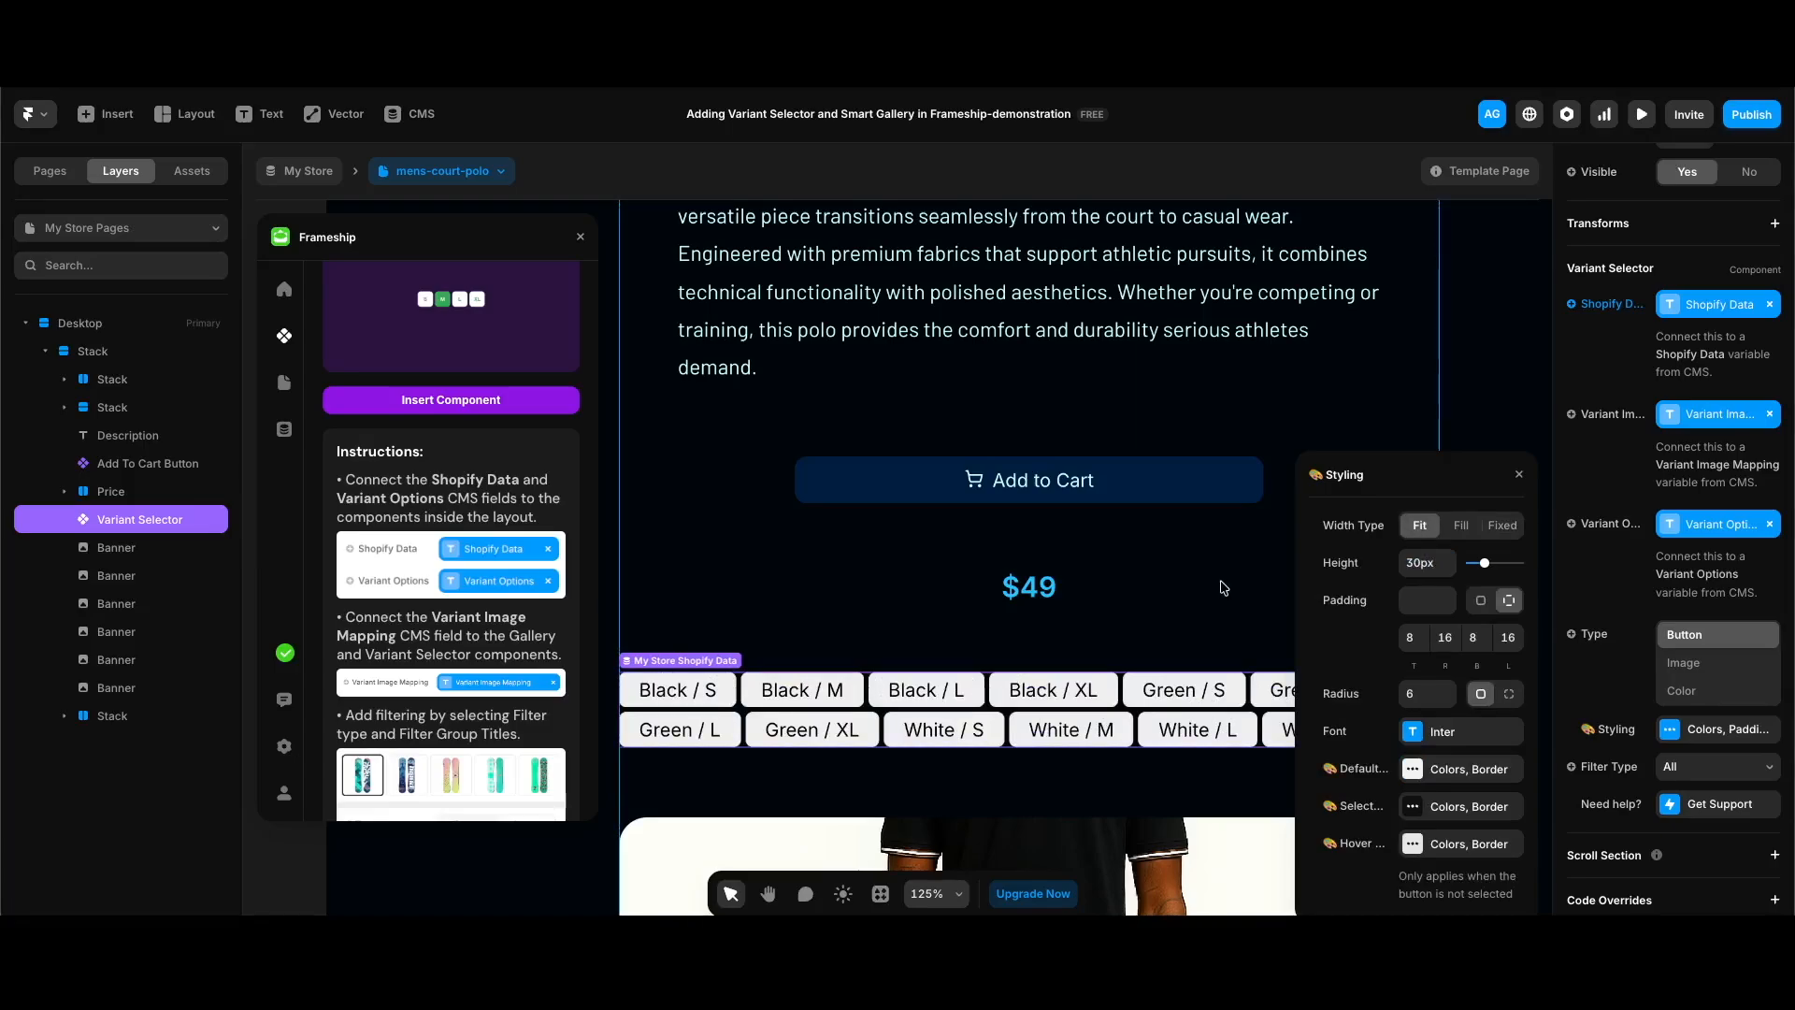
left_click(1474, 741)
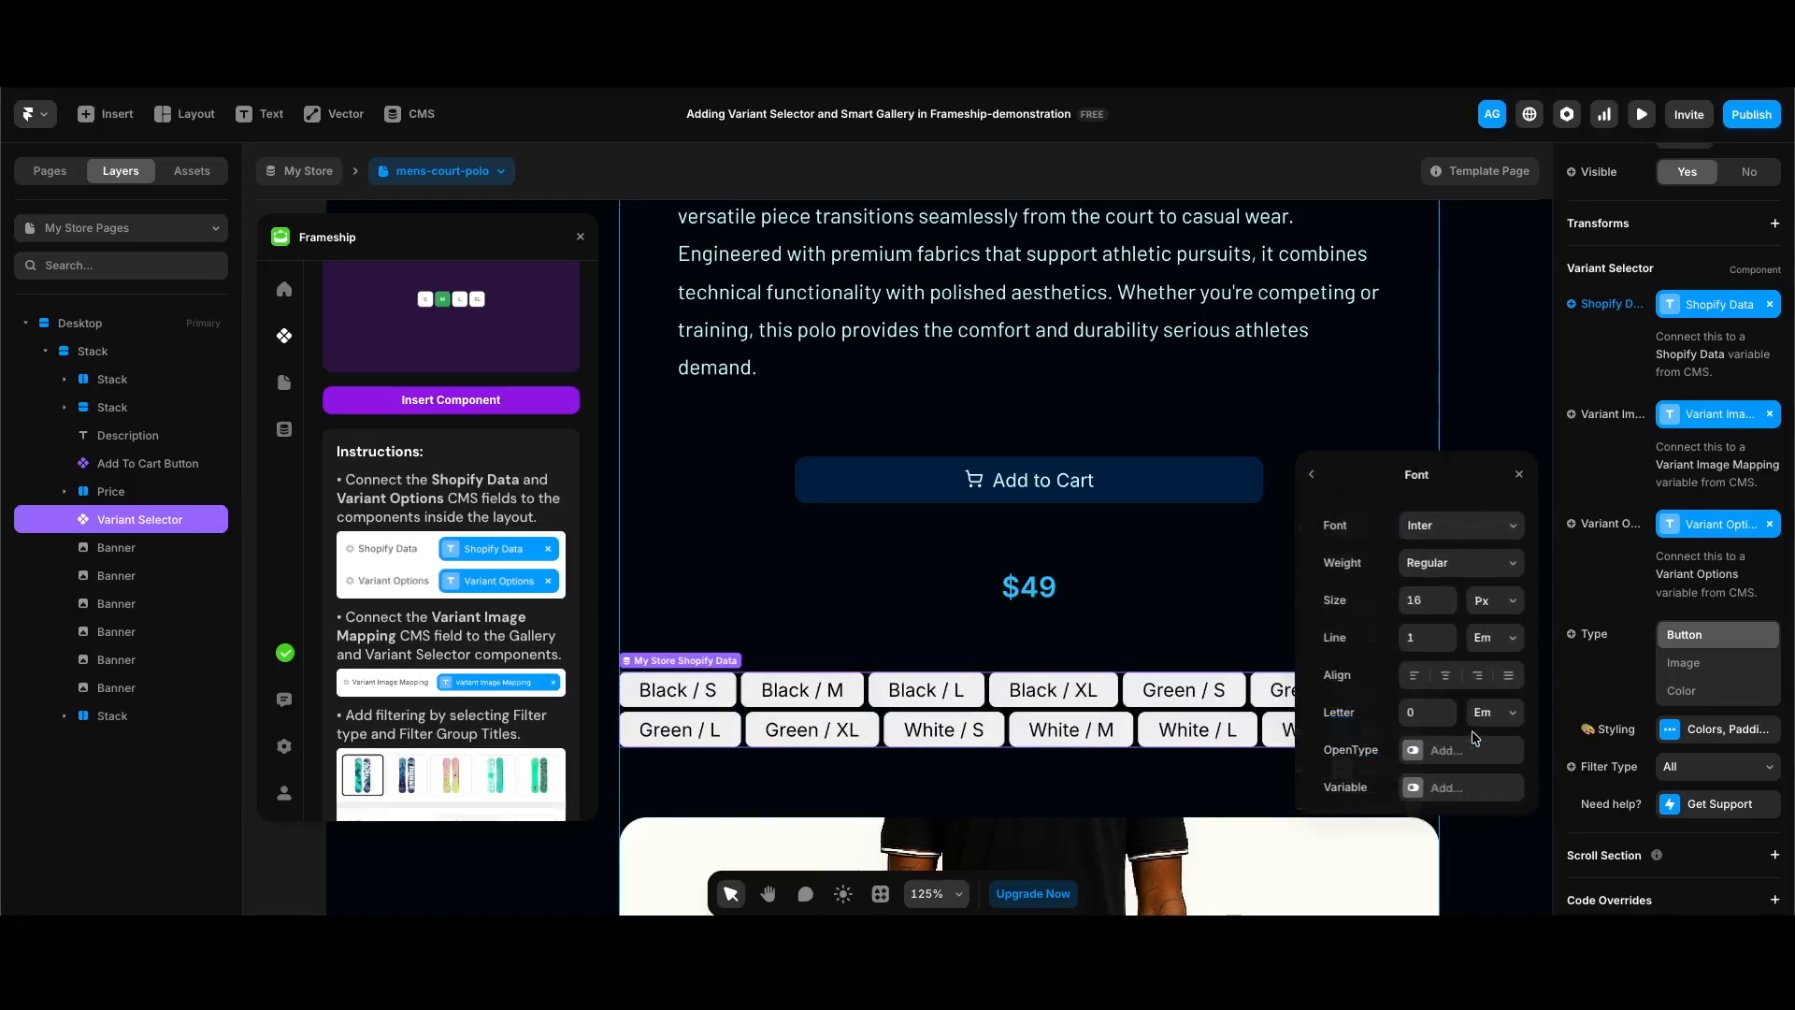
left_click(1447, 611)
left_click(1447, 611)
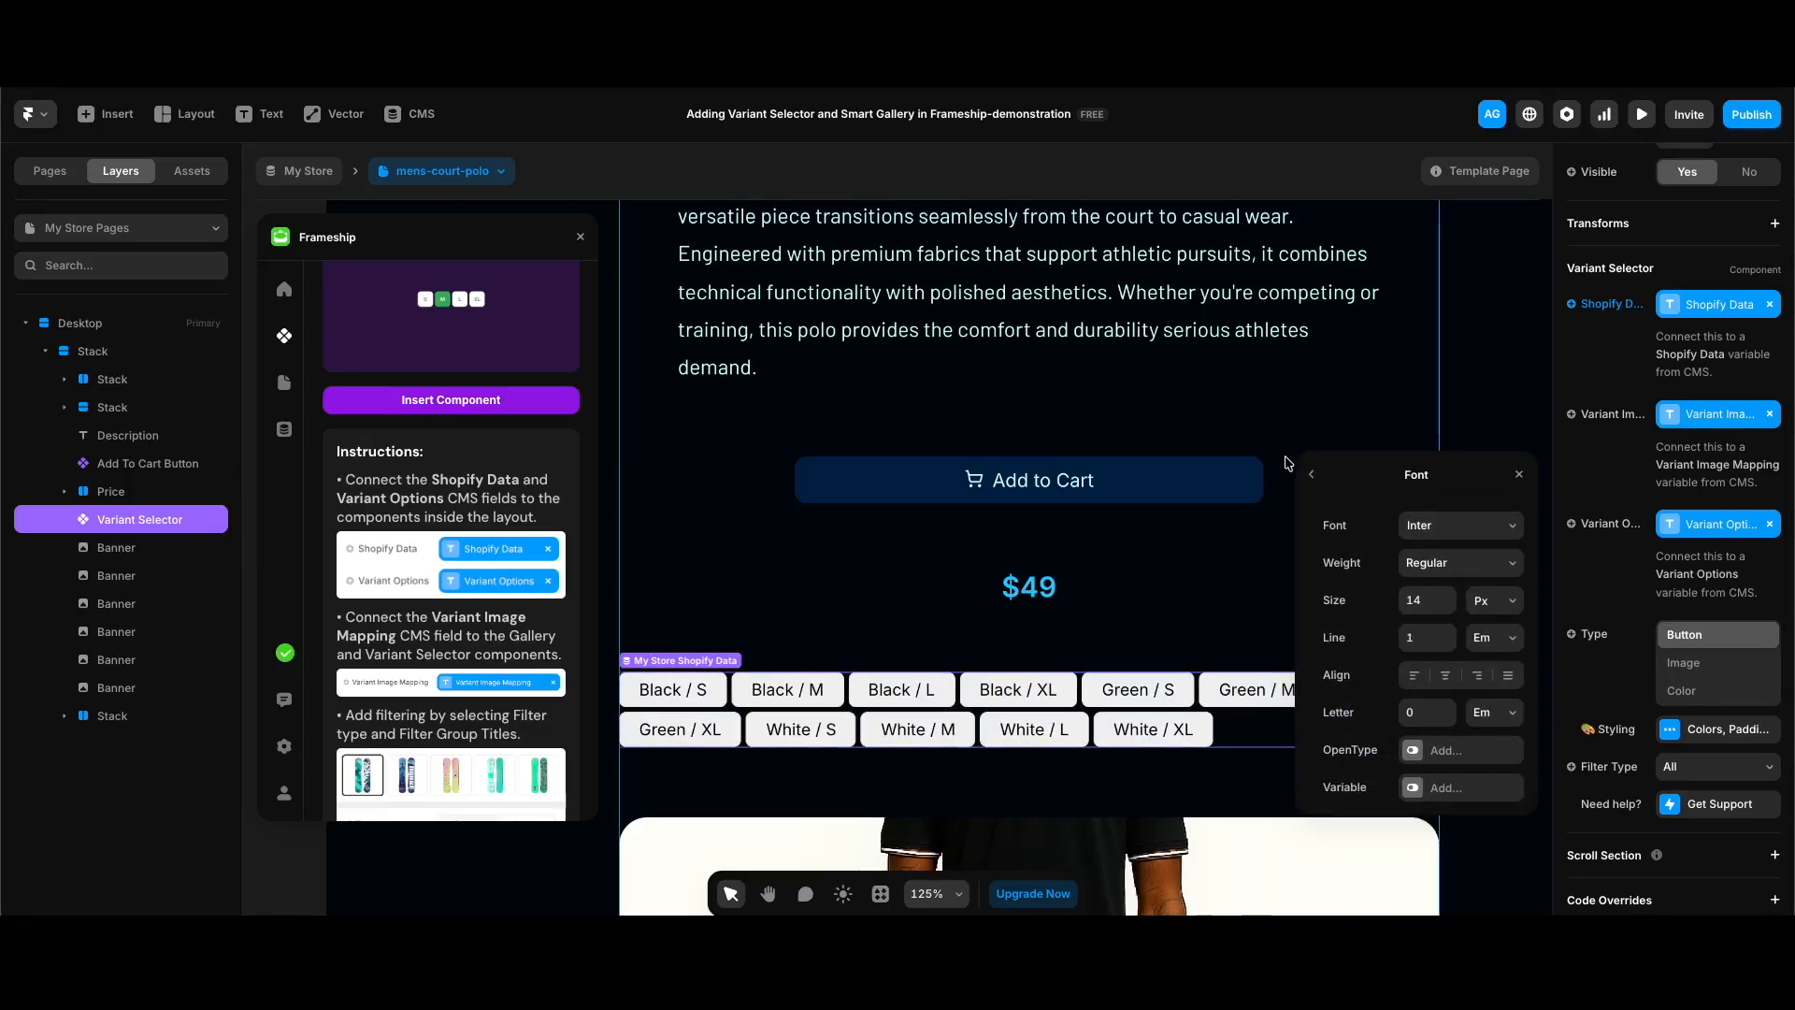
left_click(1310, 478)
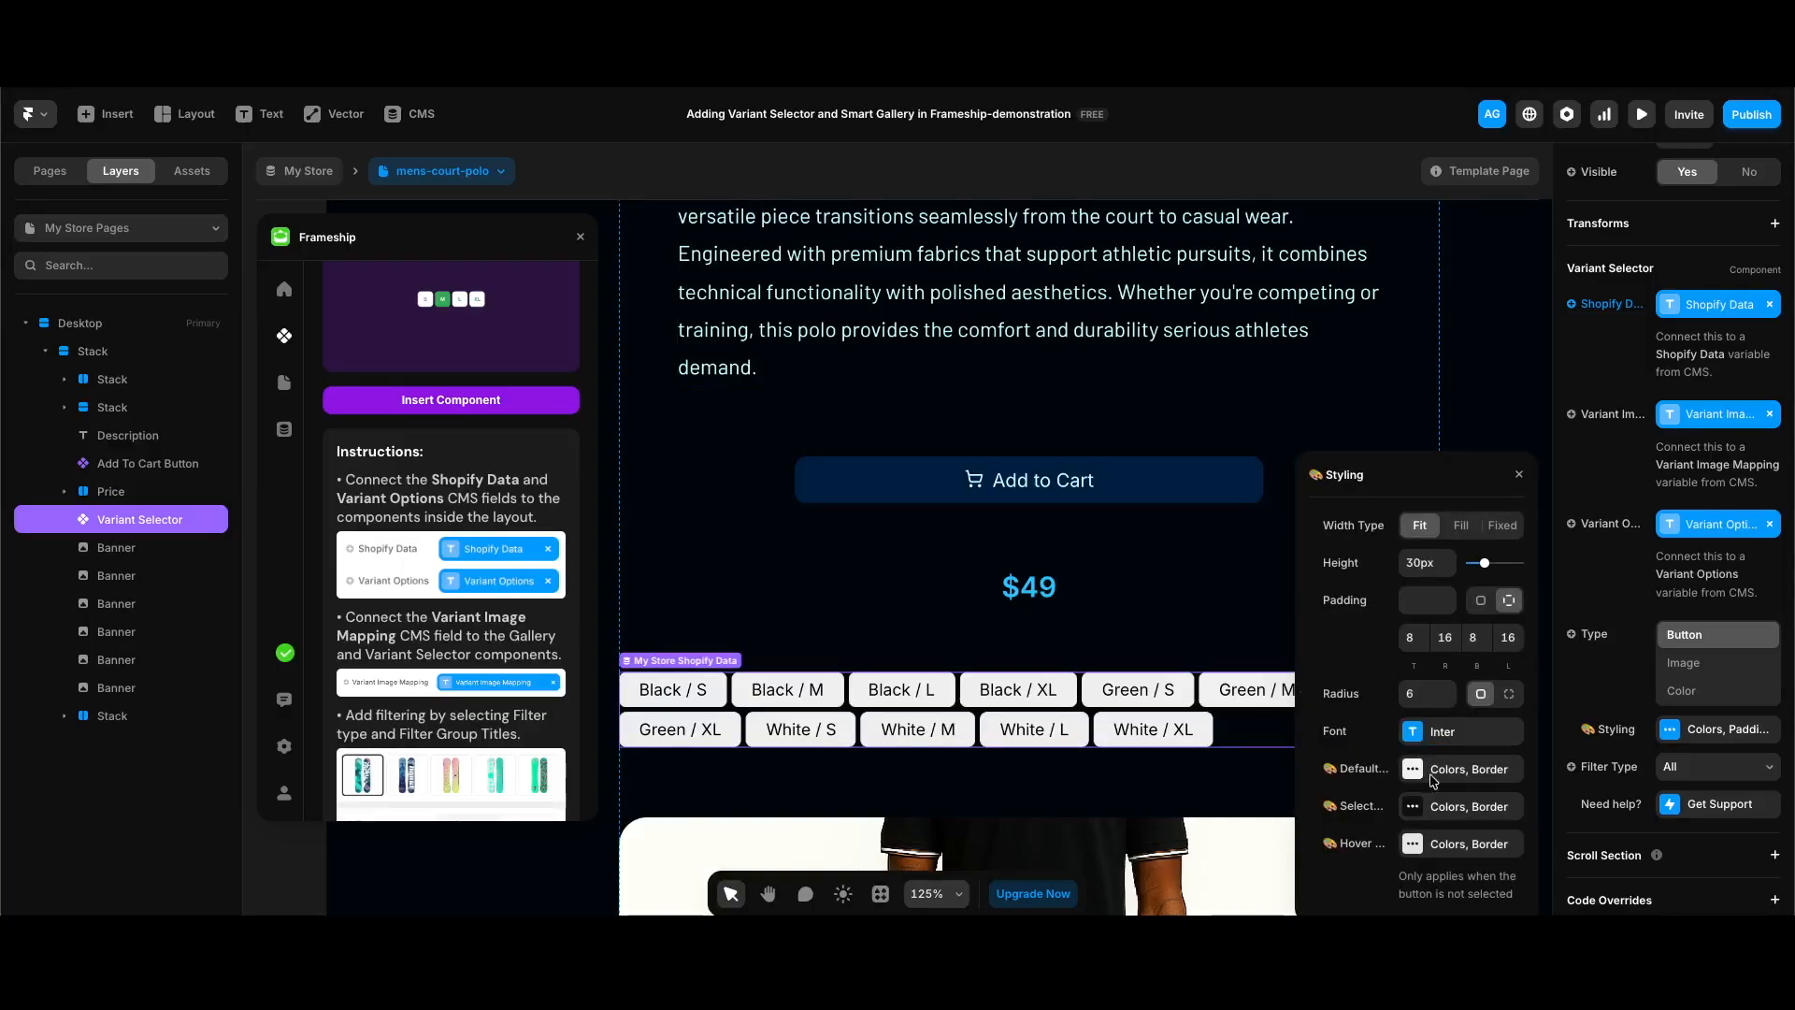
Step: Set the variant buttons' default background to Dark Blue and apply a saved color style to their default text
left_click(1468, 769)
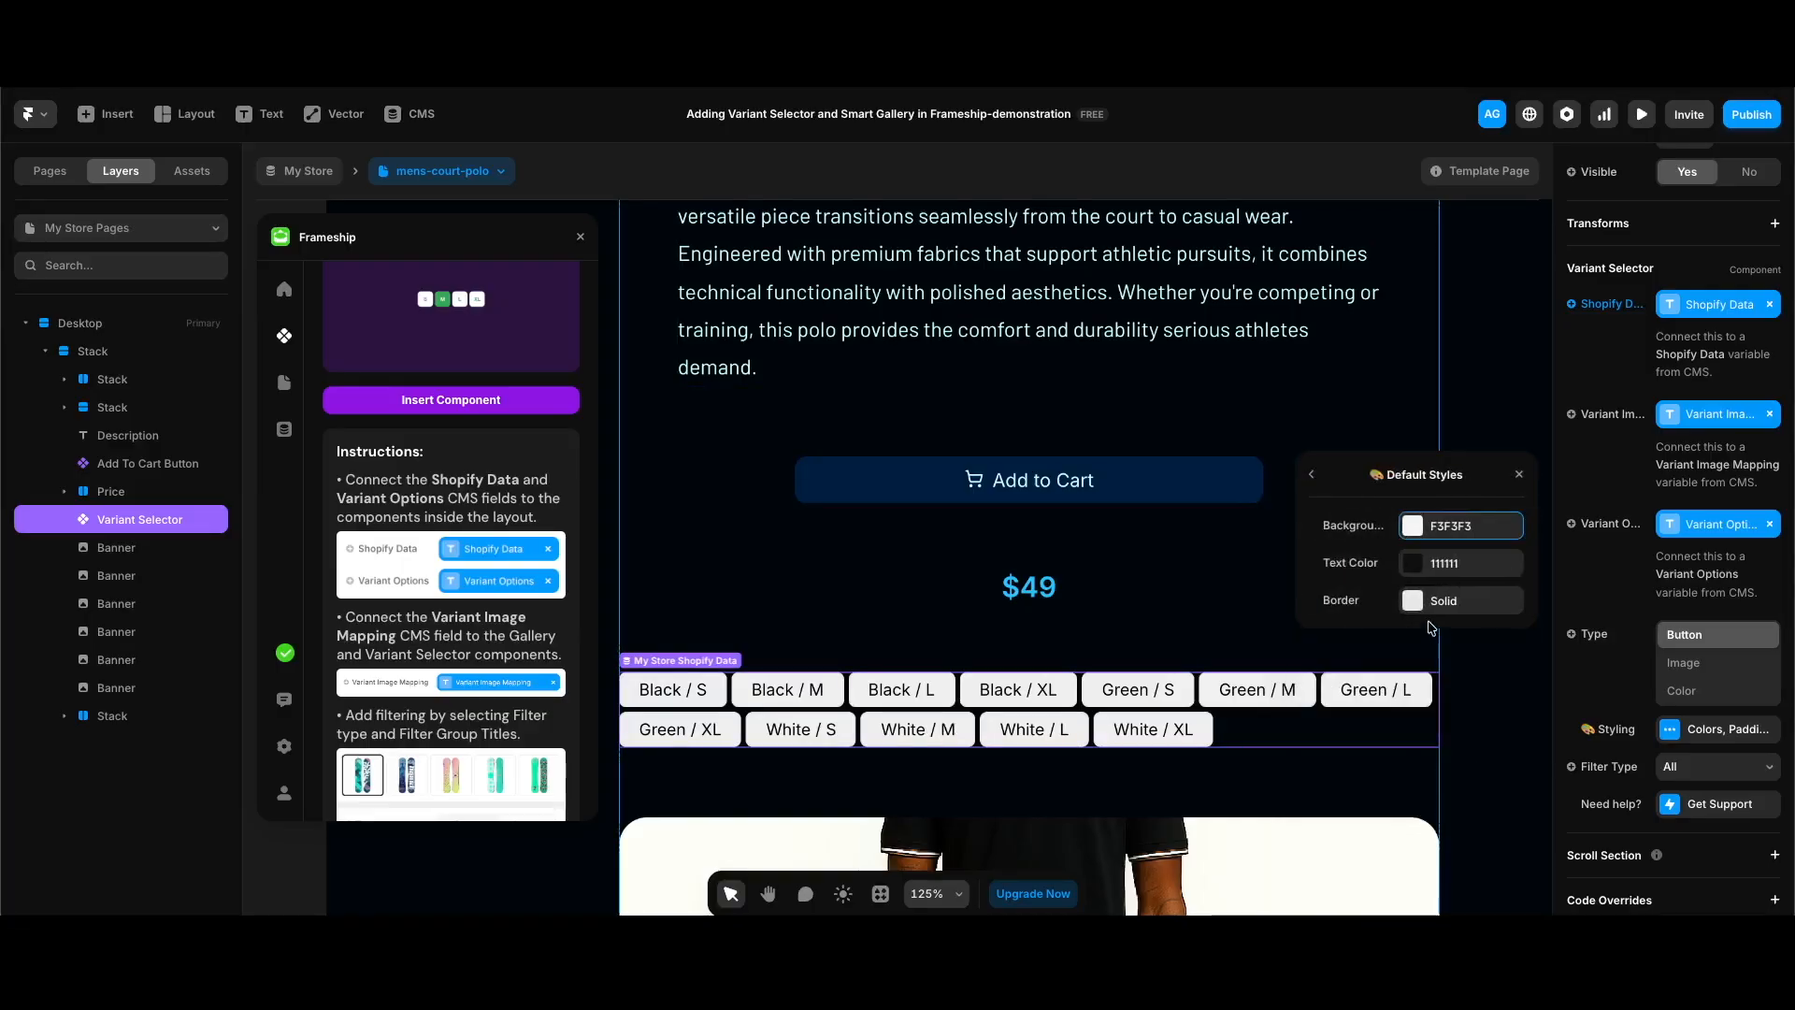
left_click(1433, 521)
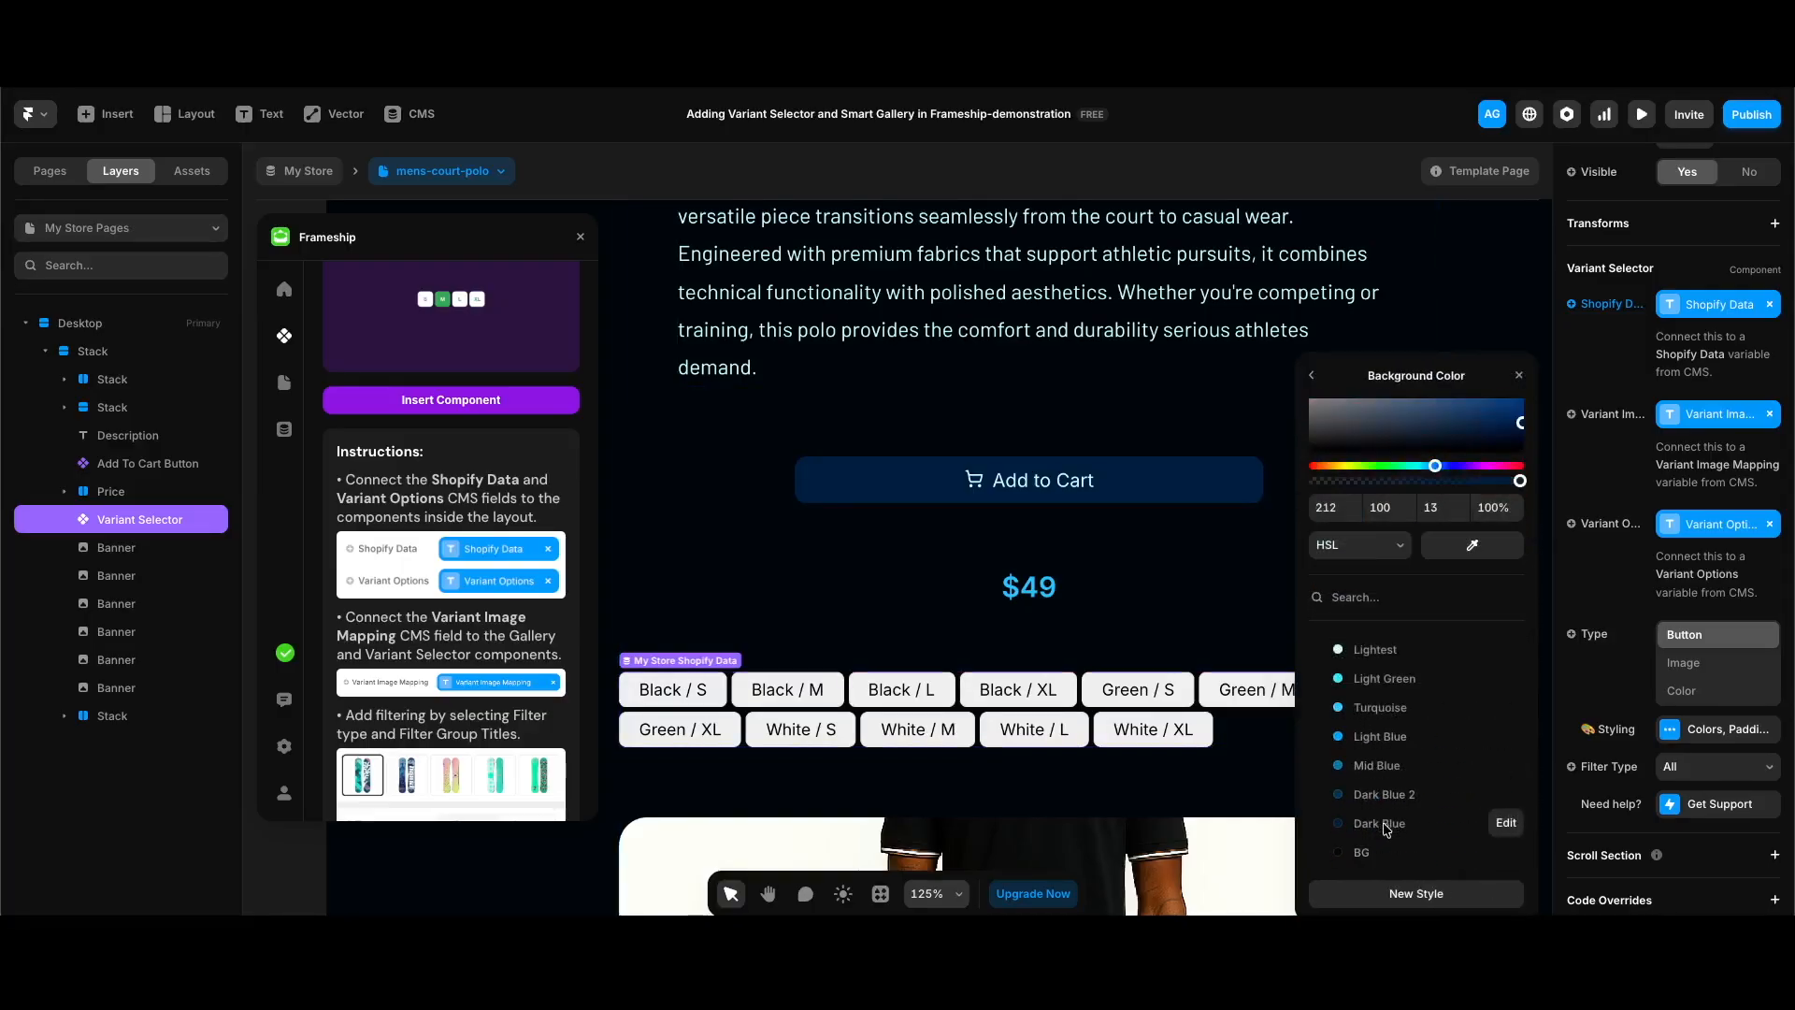
left_click(1314, 375)
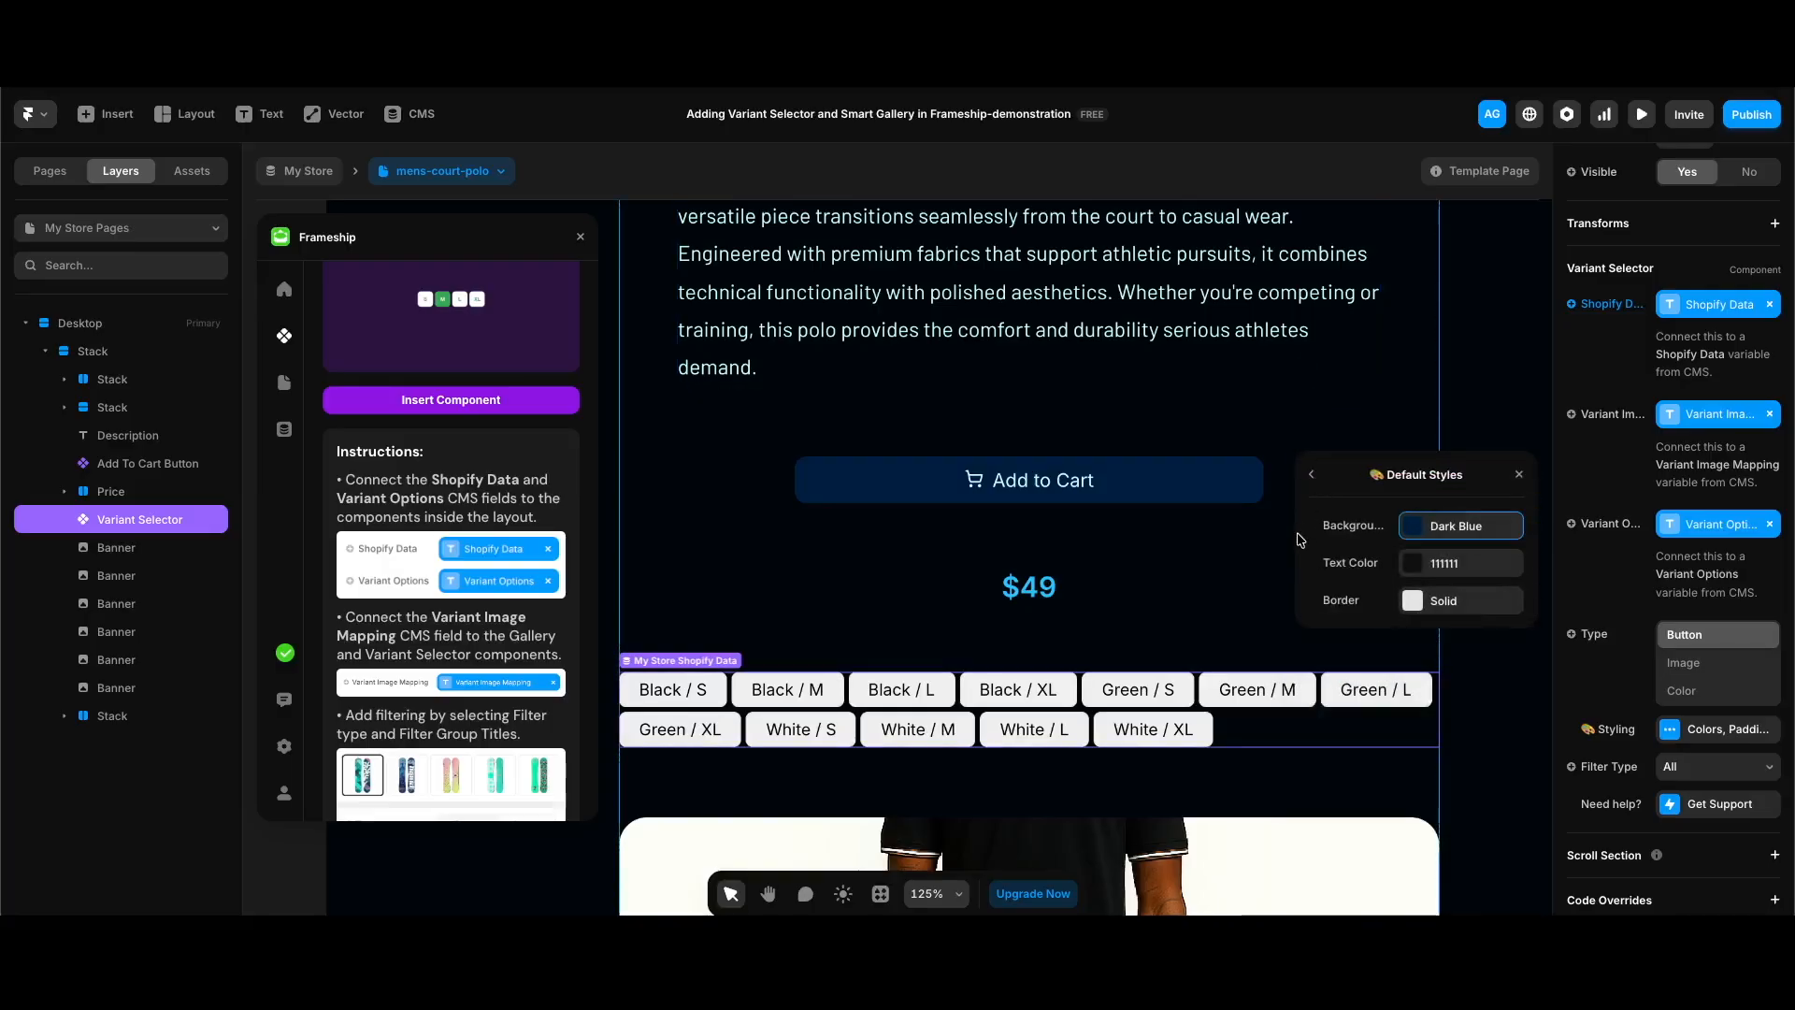
left_click(1472, 562)
left_click(1393, 714)
left_click(1312, 375)
Step: Remove the border from the variant buttons' default style
left_click(1313, 472)
left_click(1420, 776)
left_click(1444, 603)
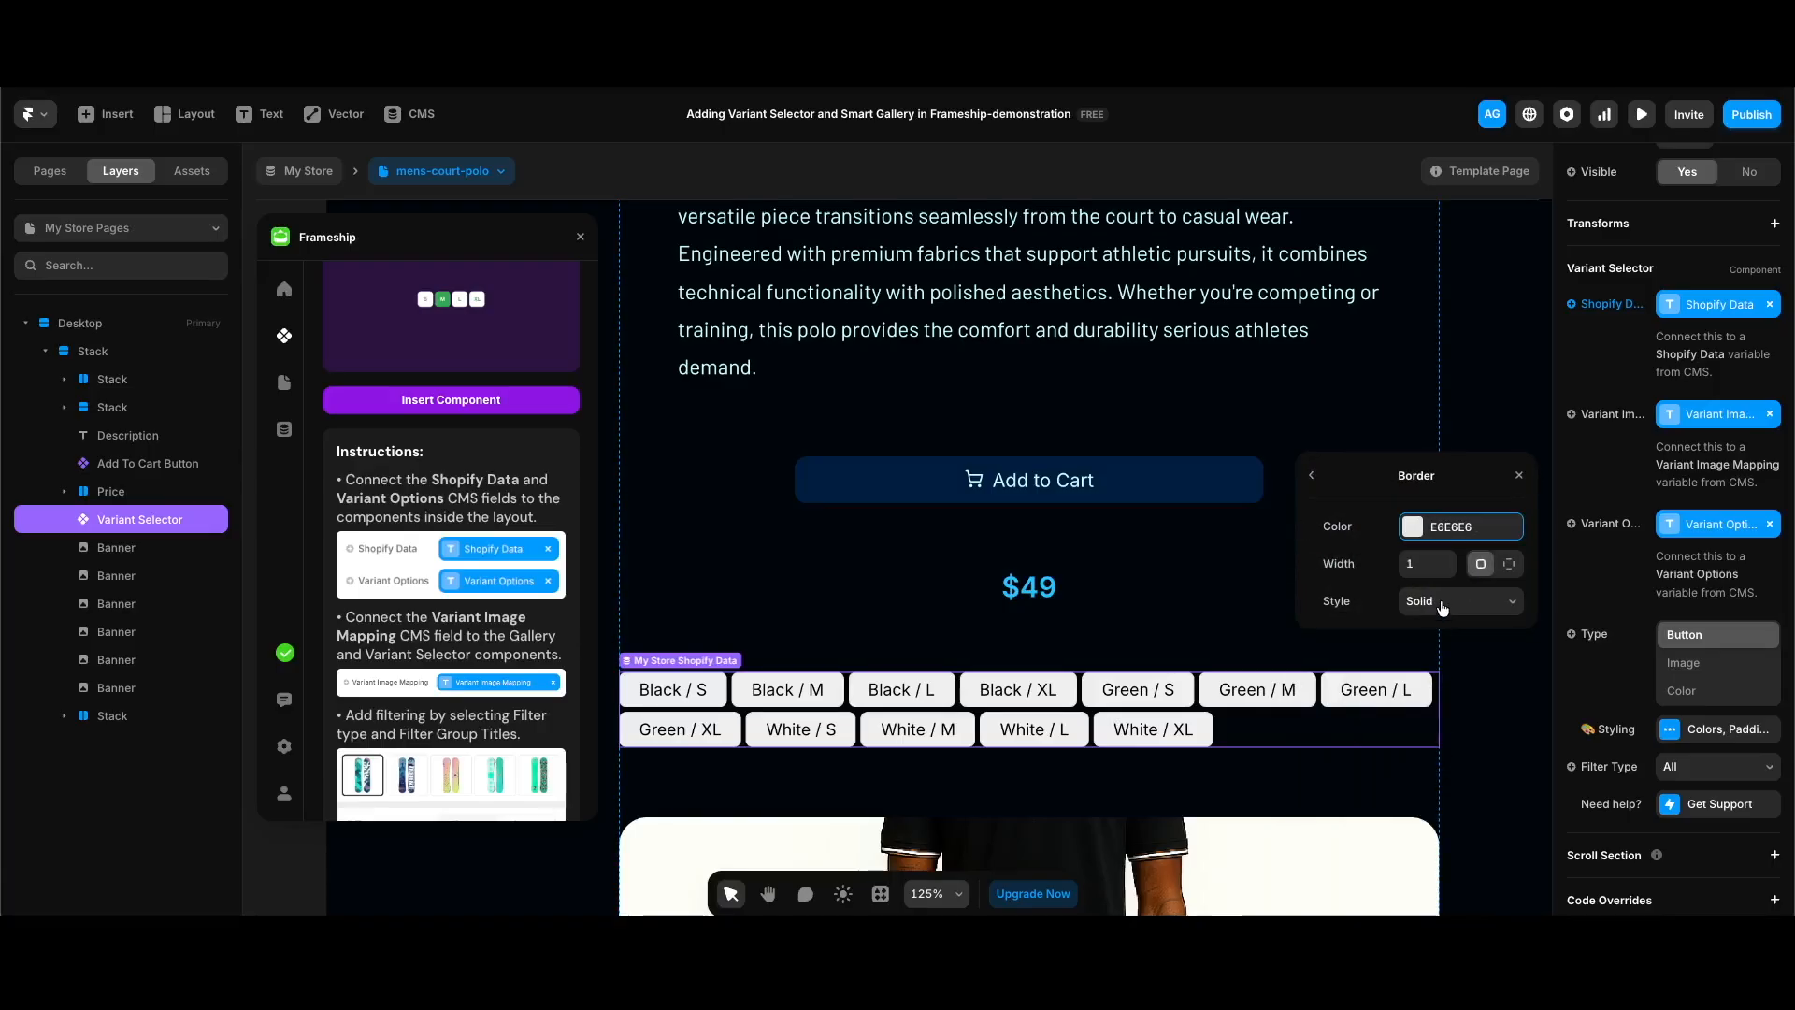
double_click(1312, 475)
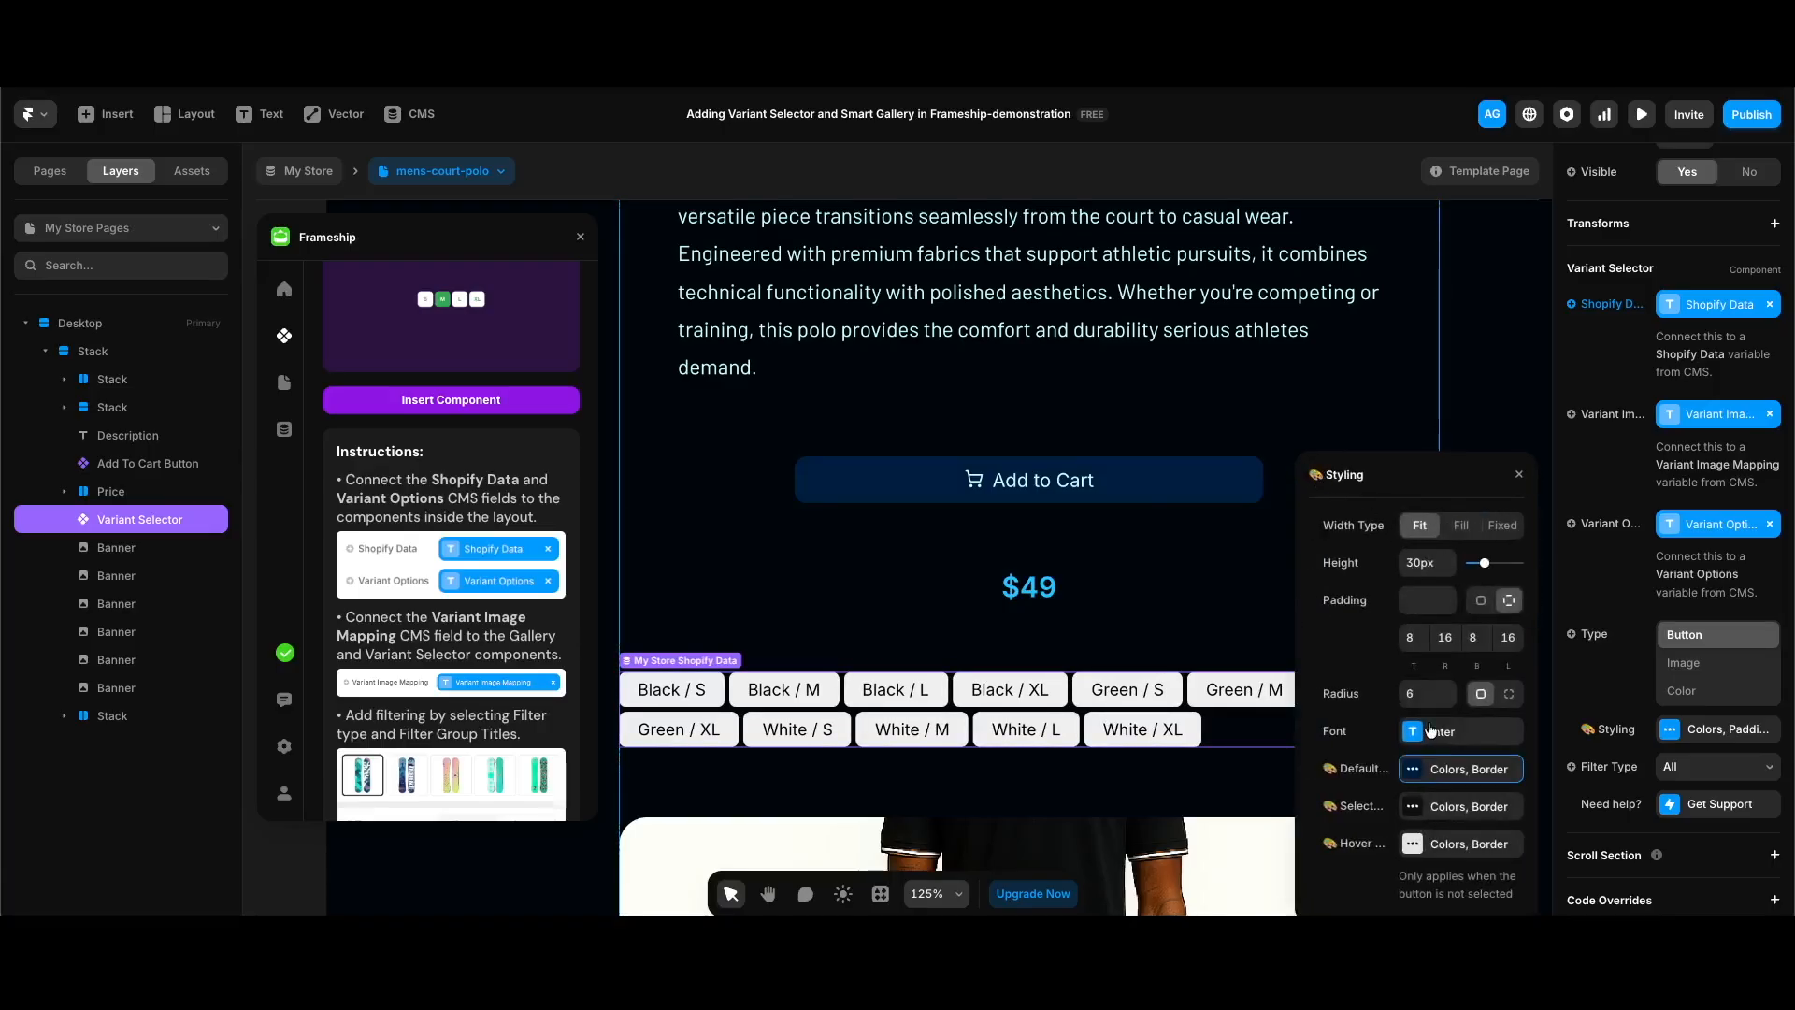
Step: Set the background of the variant buttons' selected style to Mid Blue at 60% opacity
scroll(1431, 730, "down", 1)
left_click(1449, 693)
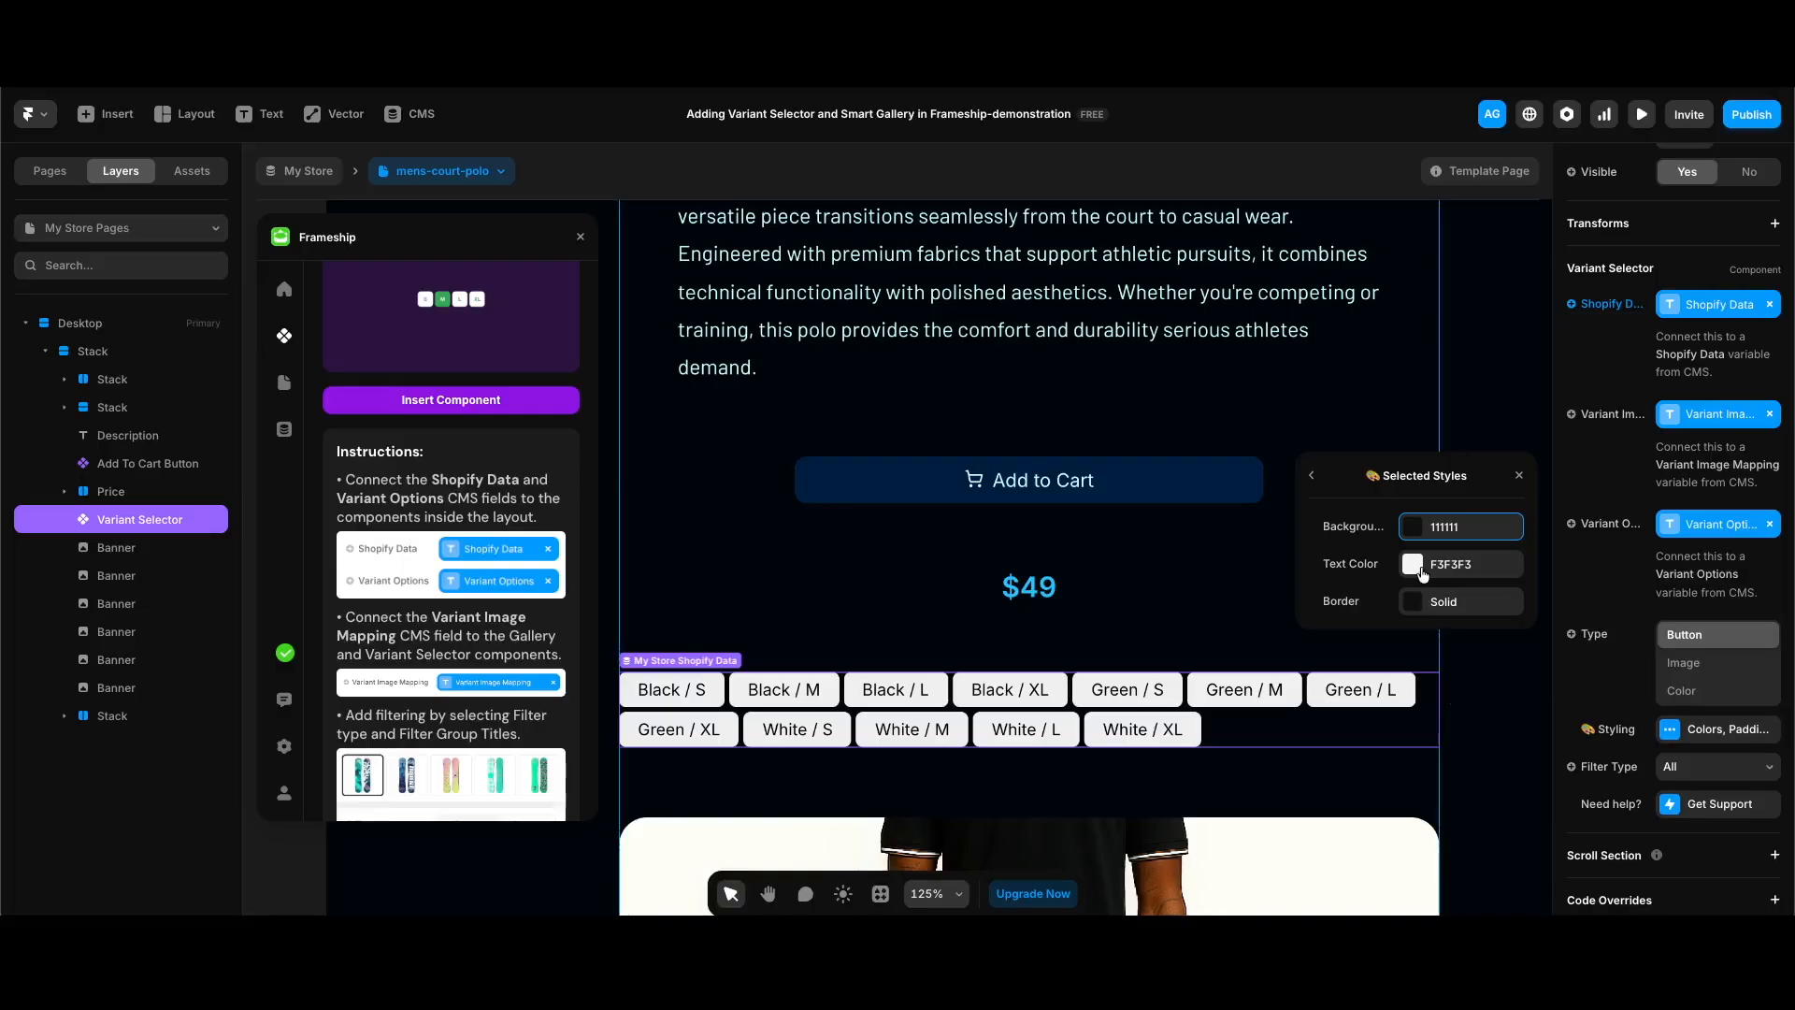
left_click(1467, 526)
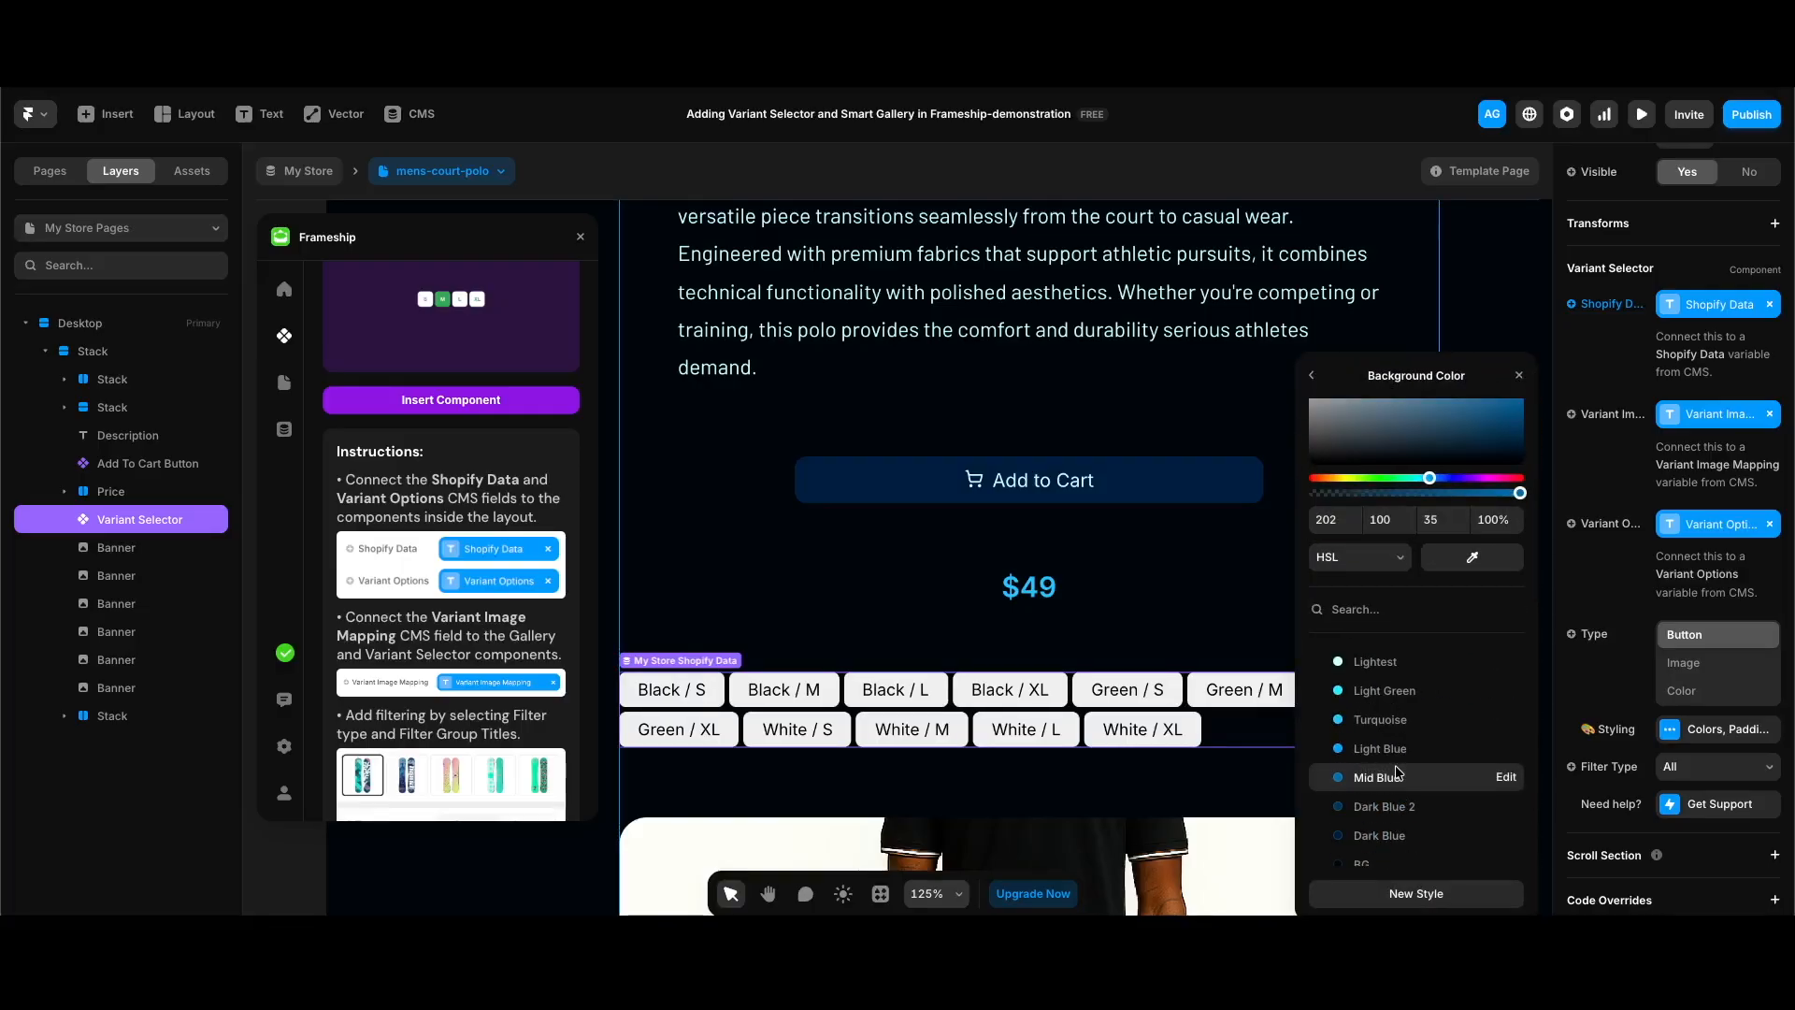
left_click(1496, 517)
type("60")
left_click(1313, 376)
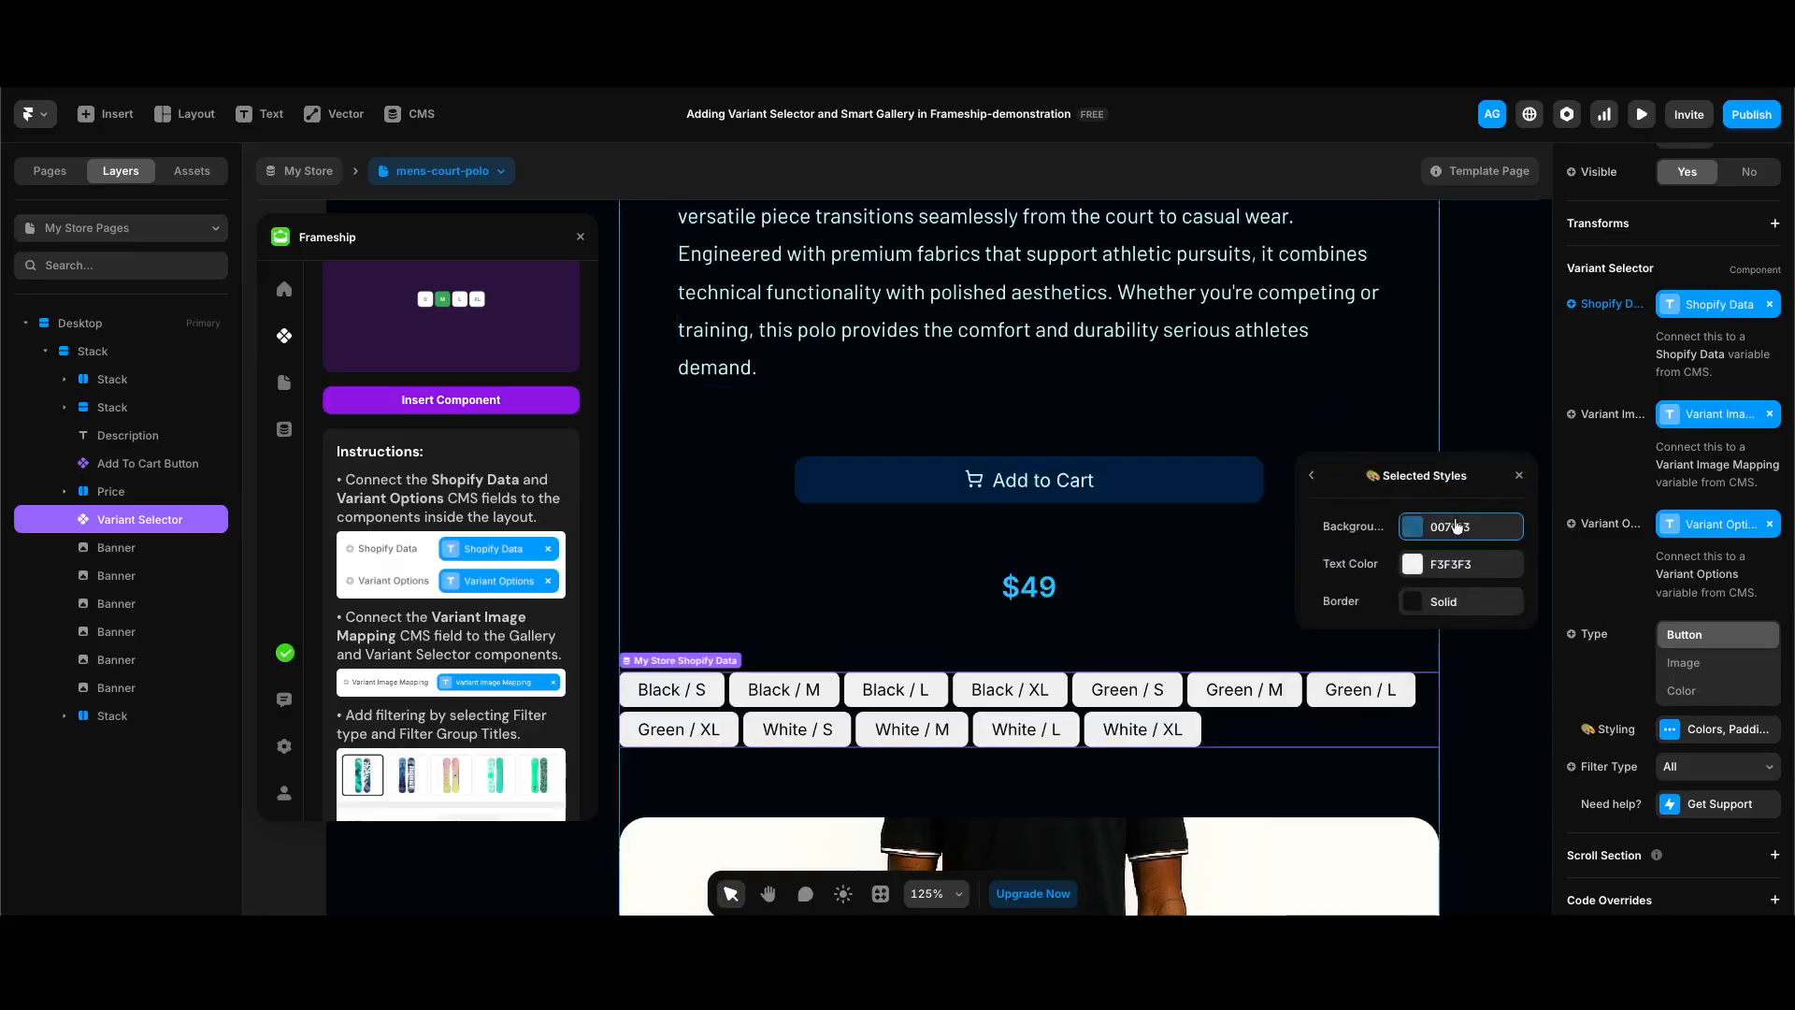
Step: Set the selected style's text color to Lightest and its border width to 0
left_click(1459, 563)
left_click(1374, 712)
left_click(1311, 375)
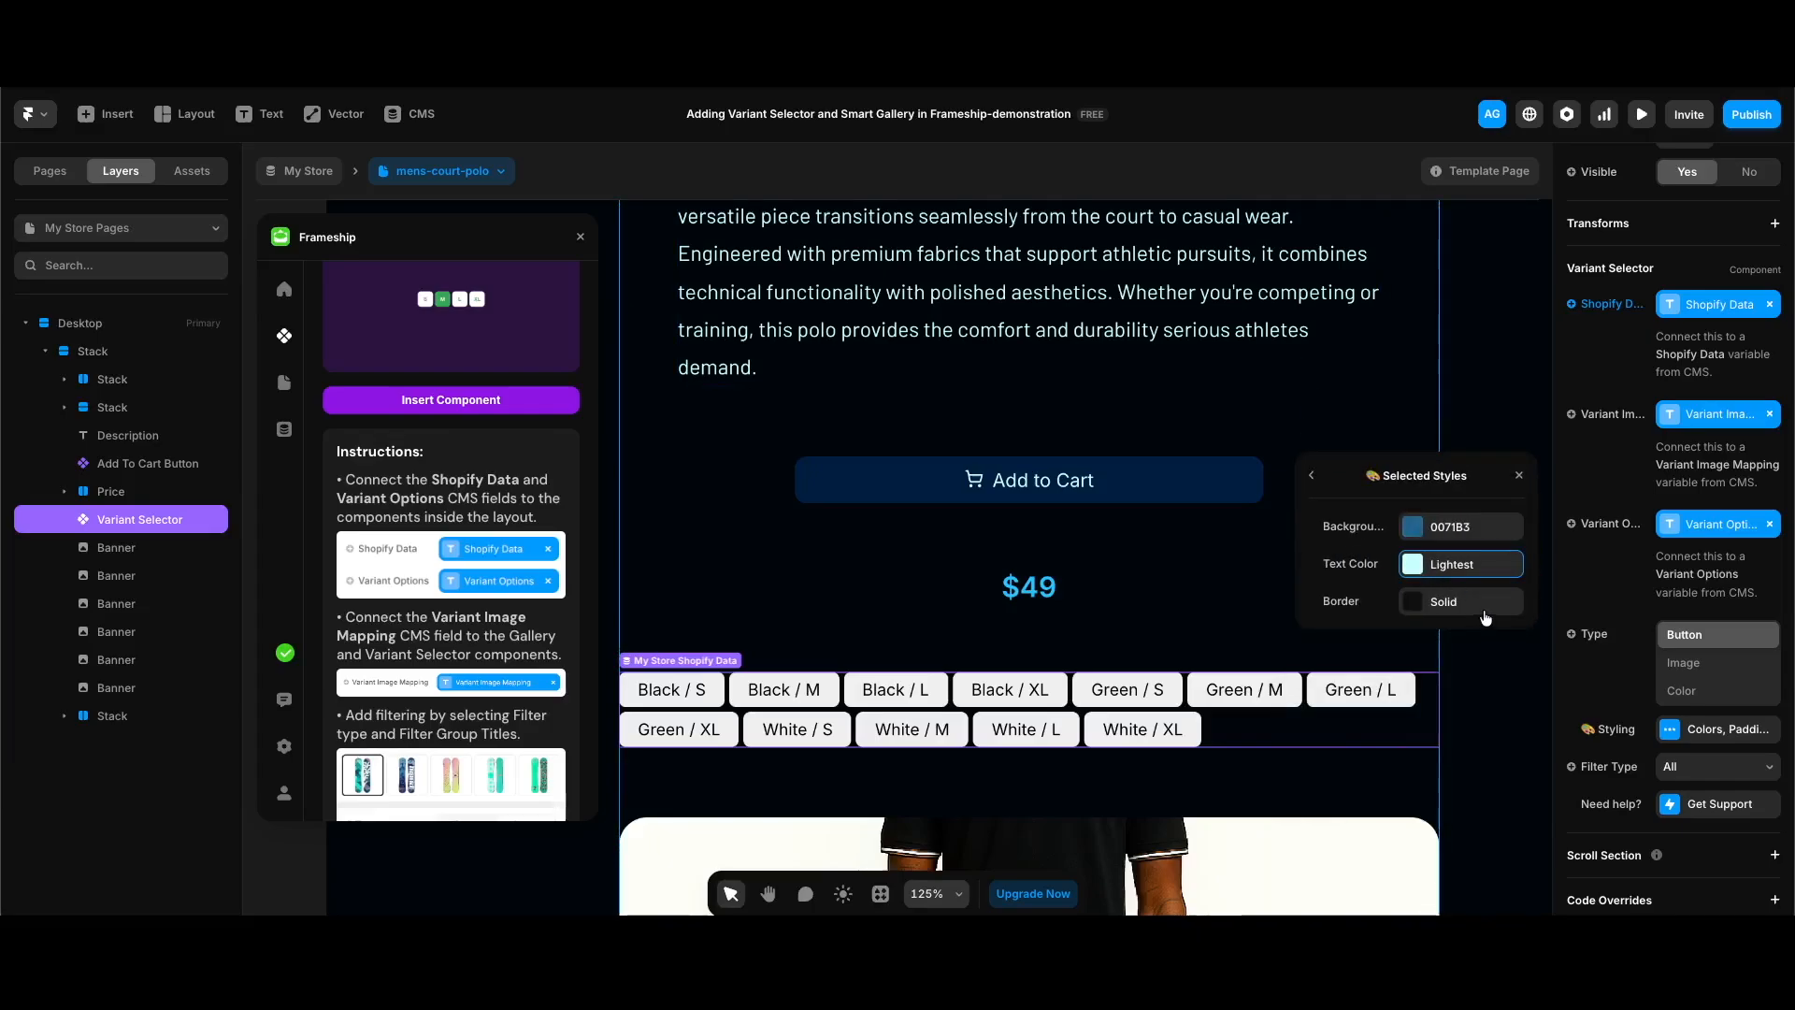
left_click(1486, 601)
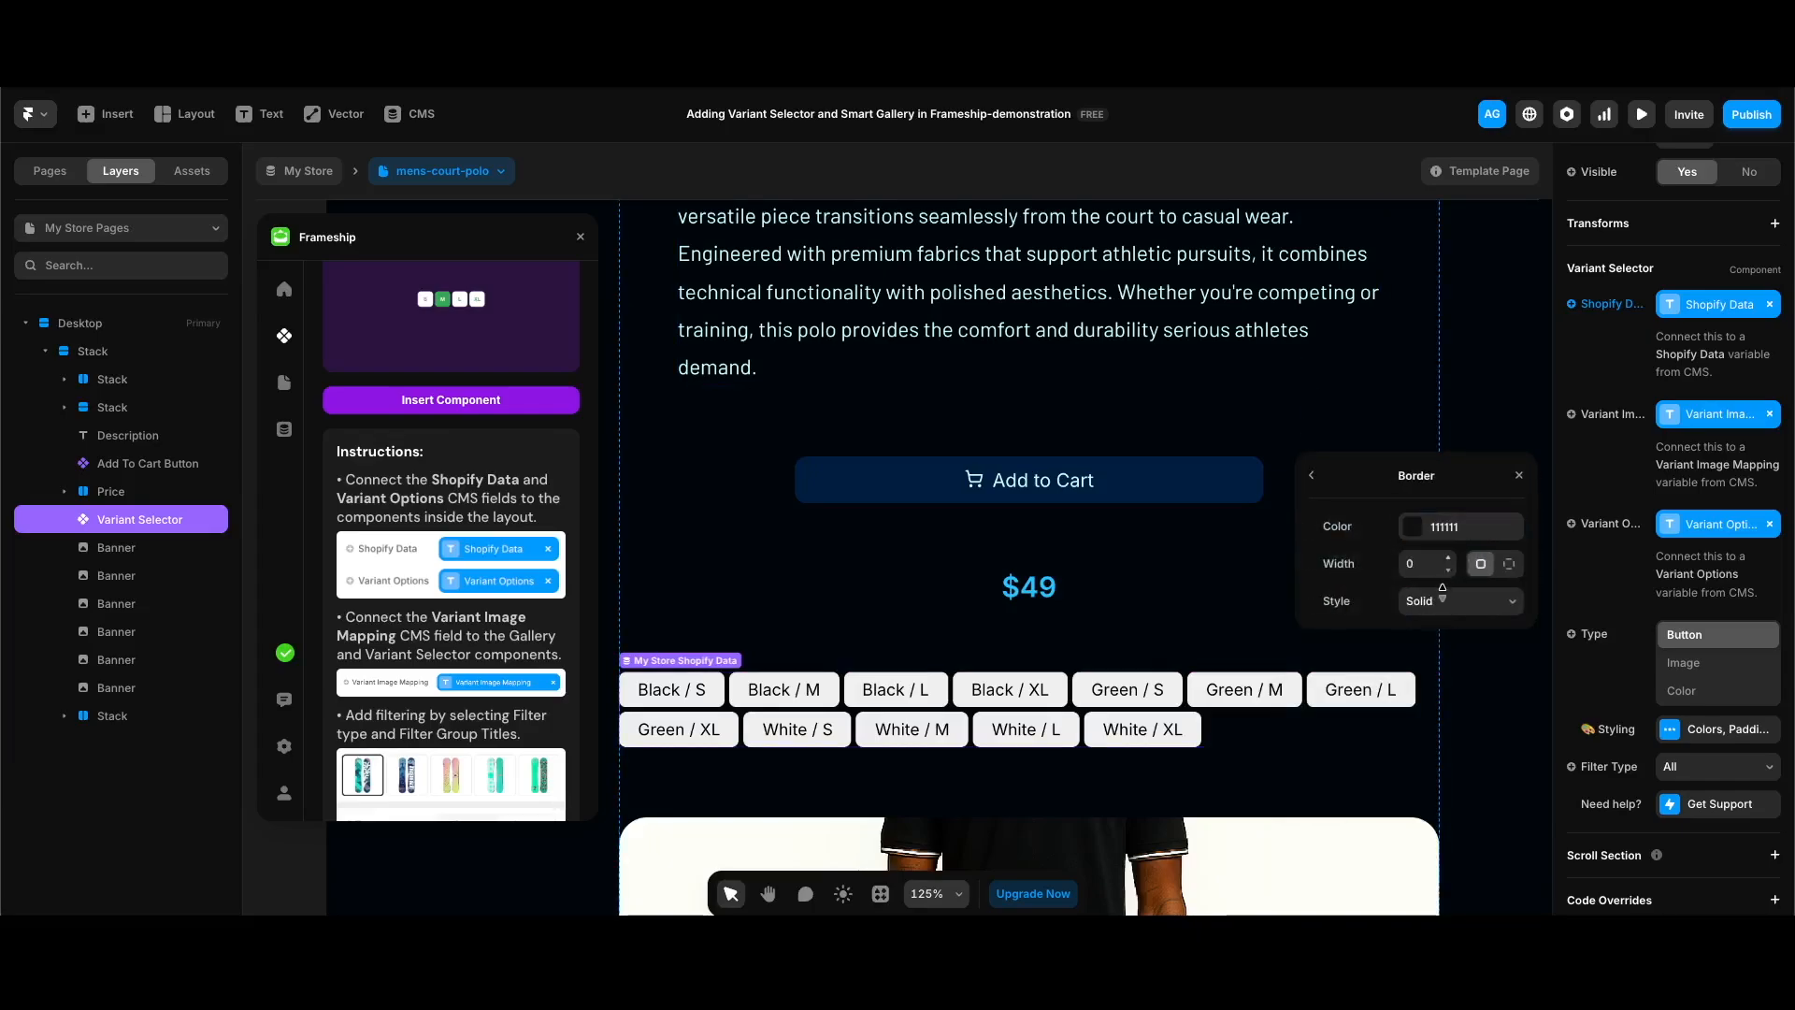
Step: Set the background of the variant buttons' hover style to Dark Blue 2
left_click(1312, 474)
left_click(1311, 475)
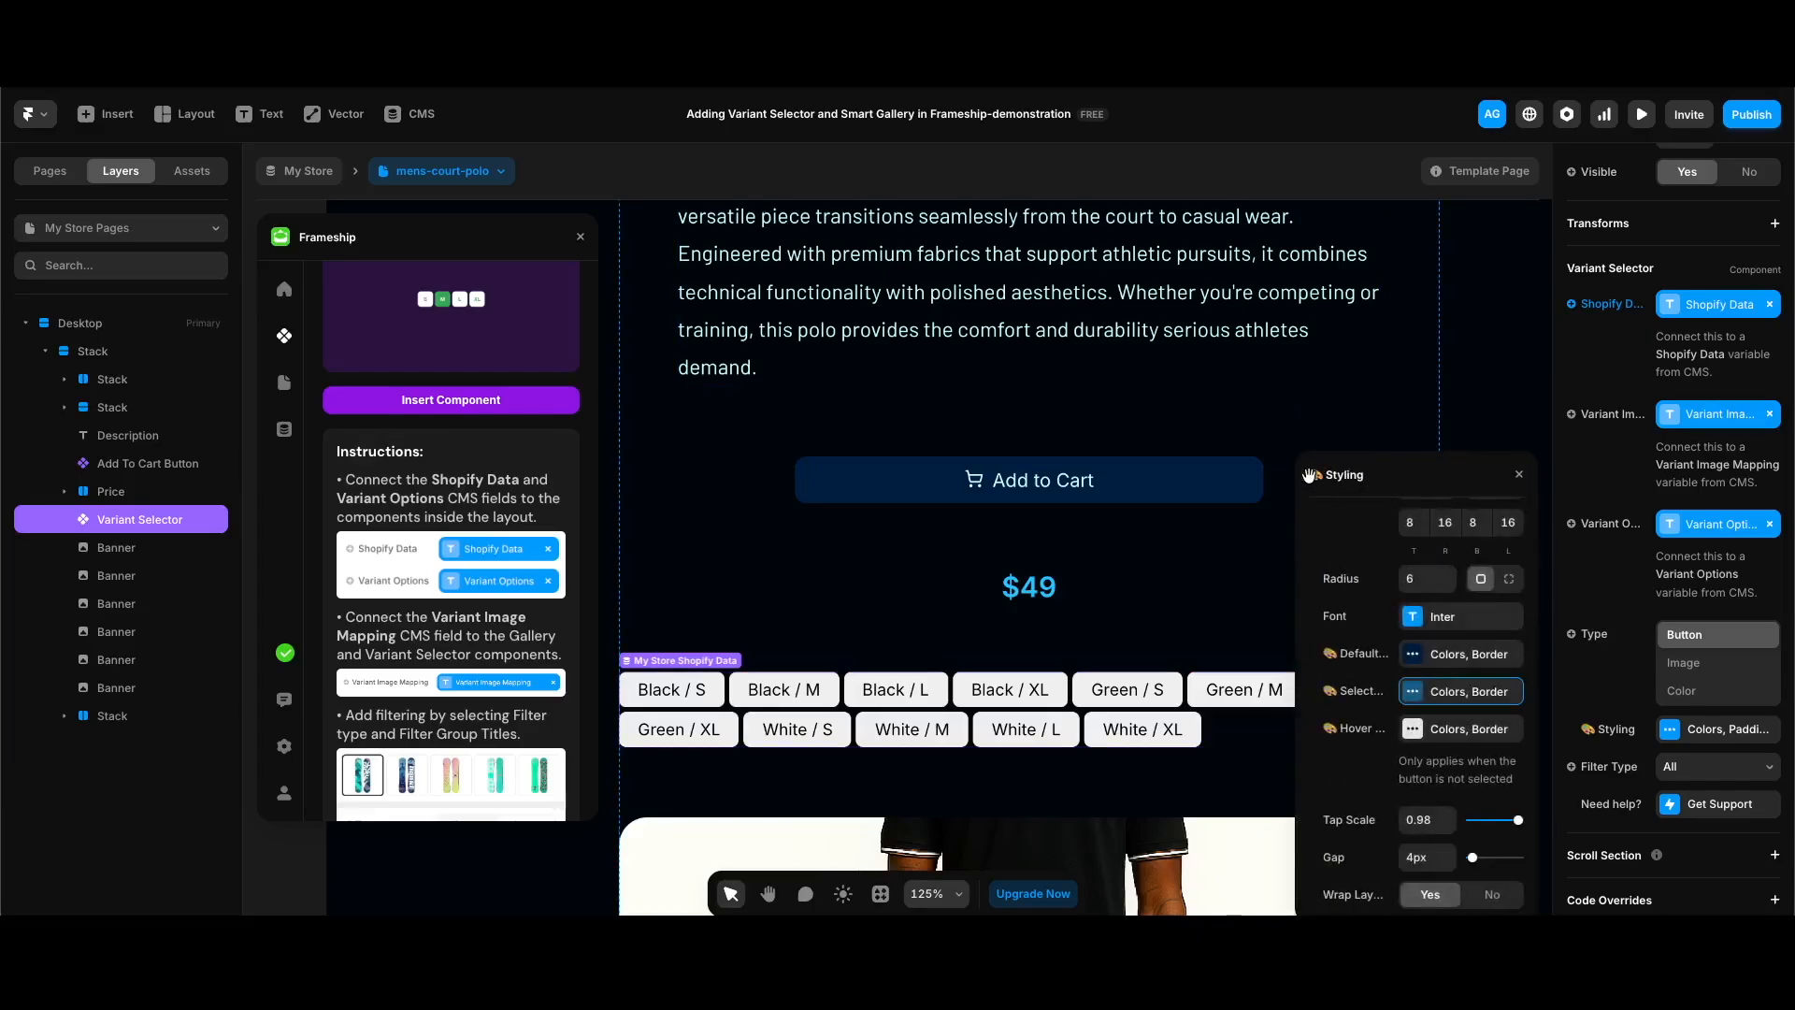
left_click(1458, 731)
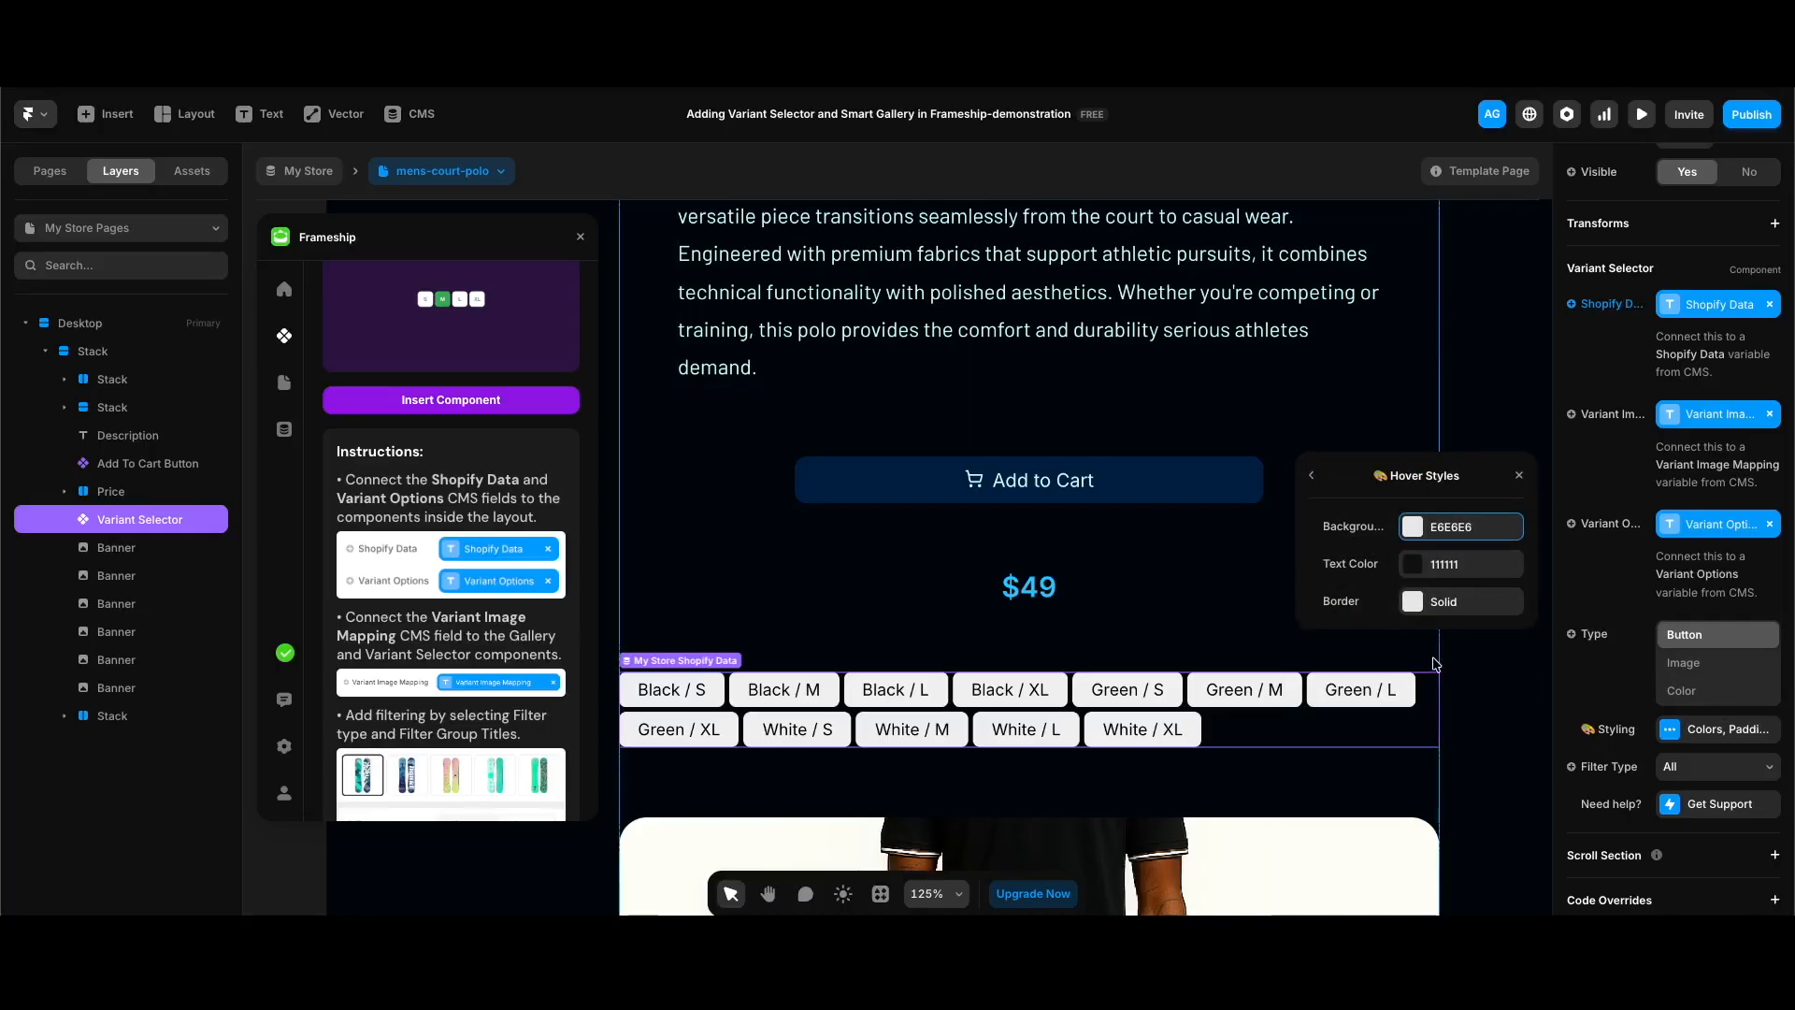
left_click(1459, 527)
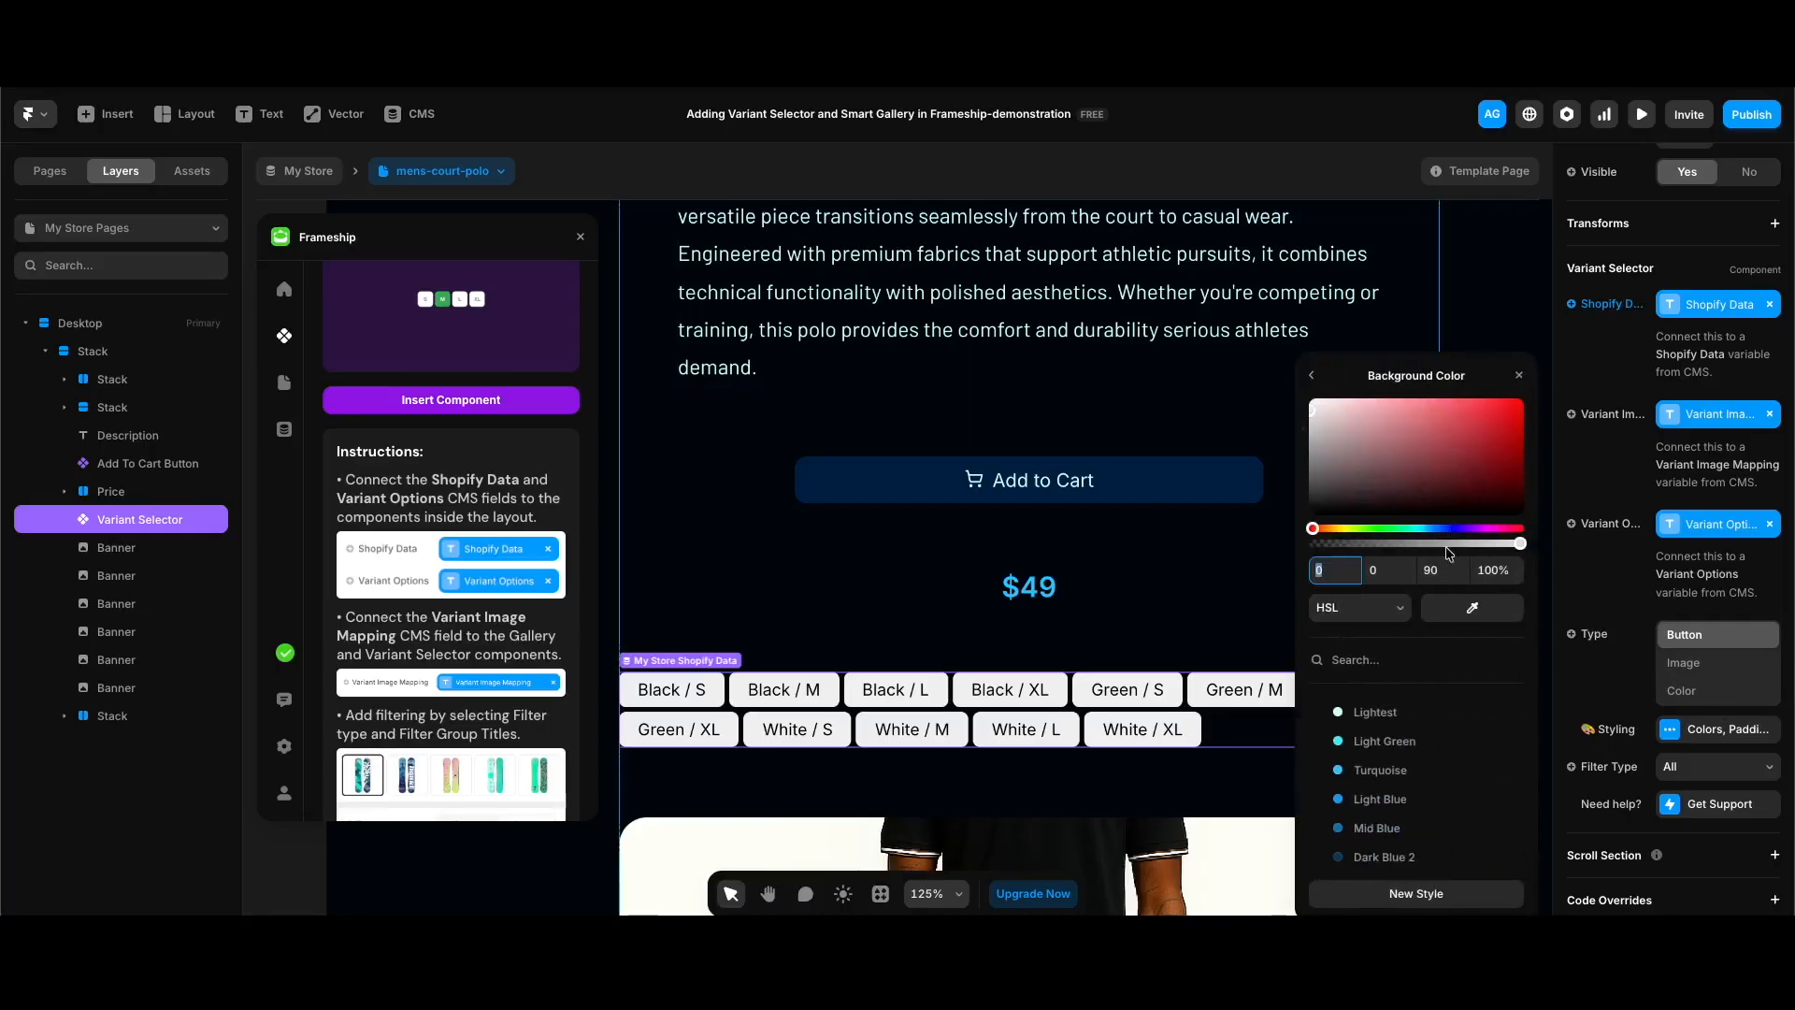
scroll(1427, 799, "down", 1)
left_click(1380, 794)
left_click(1312, 375)
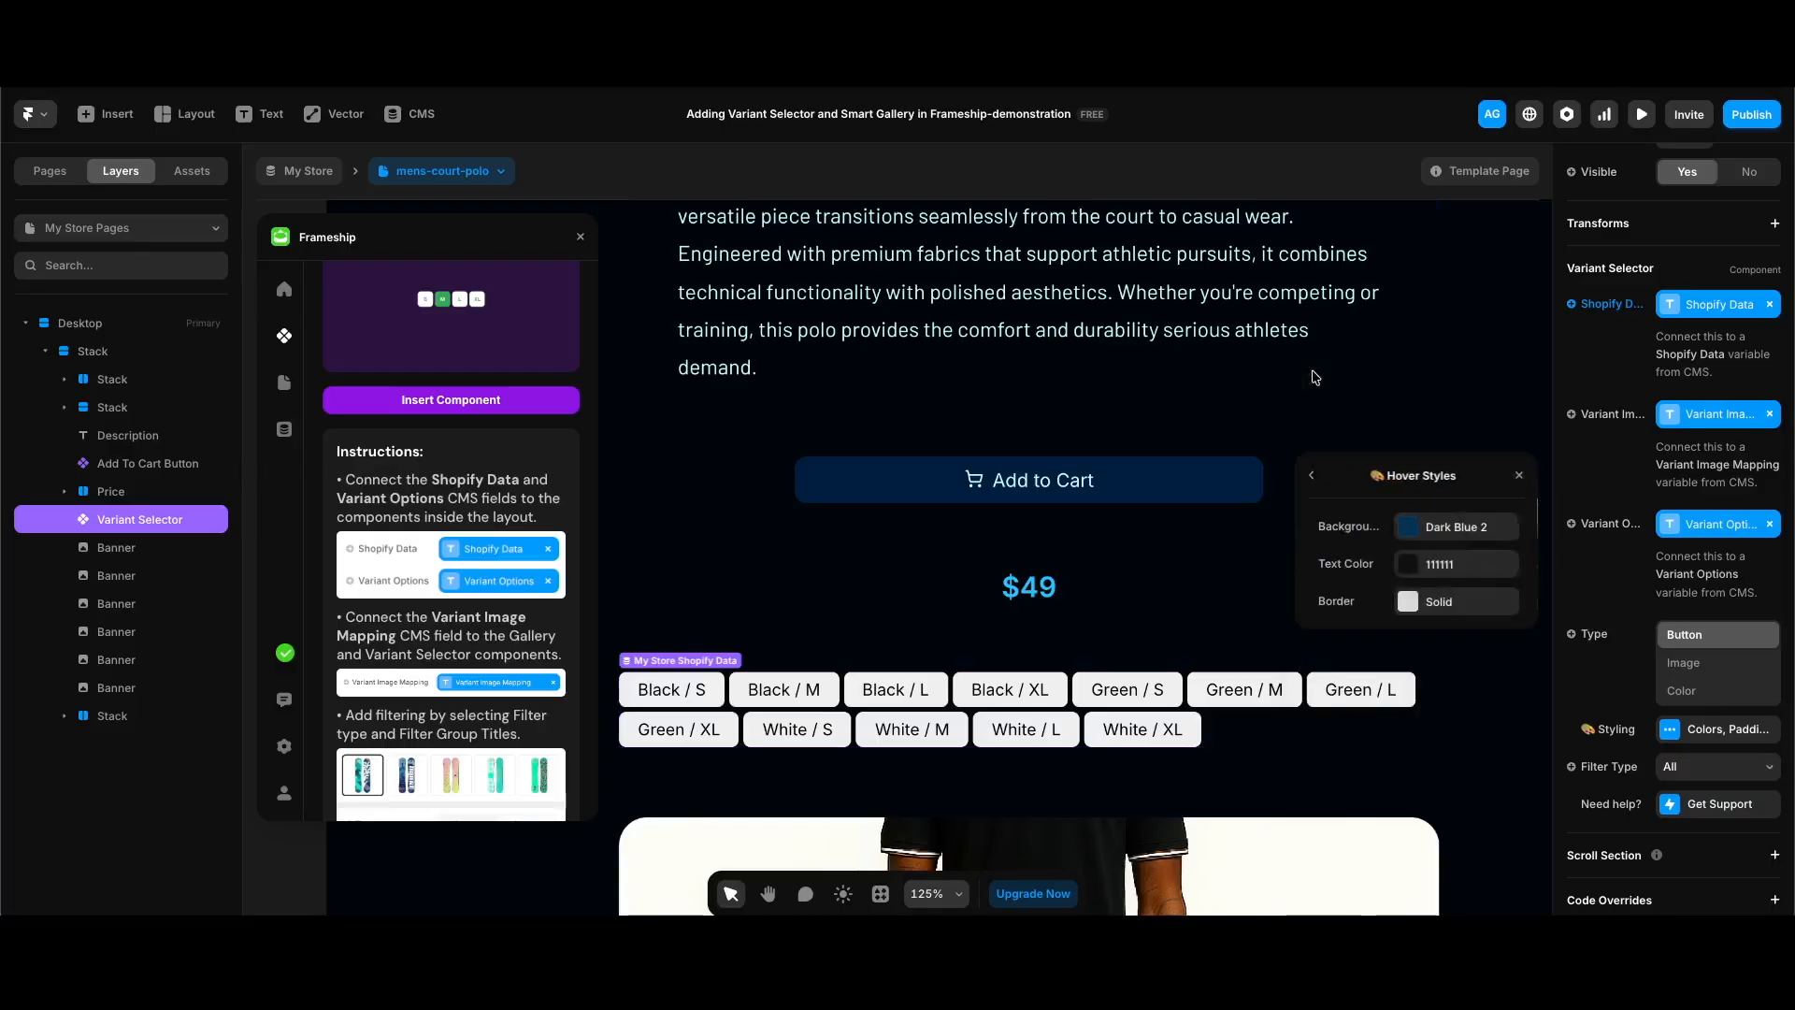
Step: Set the hover style's text color to Lightest and open its border settings before returning to the main styling options
left_click(1445, 567)
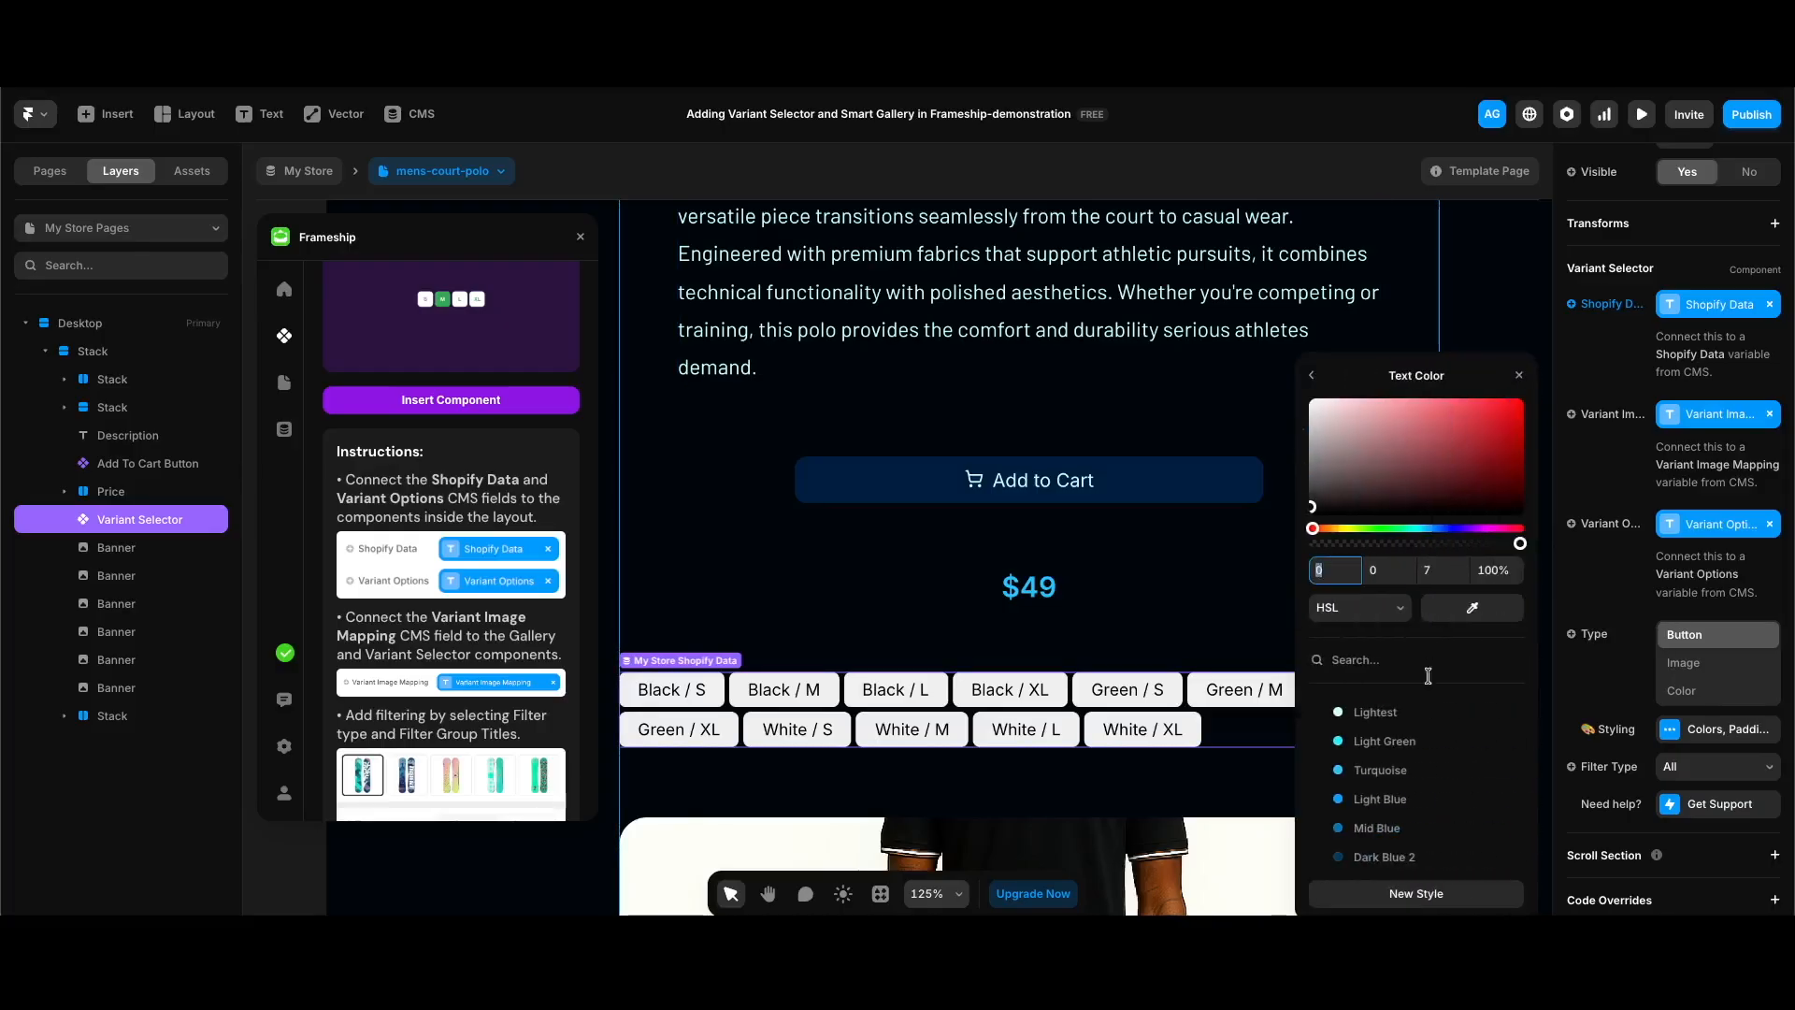
left_click(1375, 711)
left_click(1312, 375)
left_click(1444, 501)
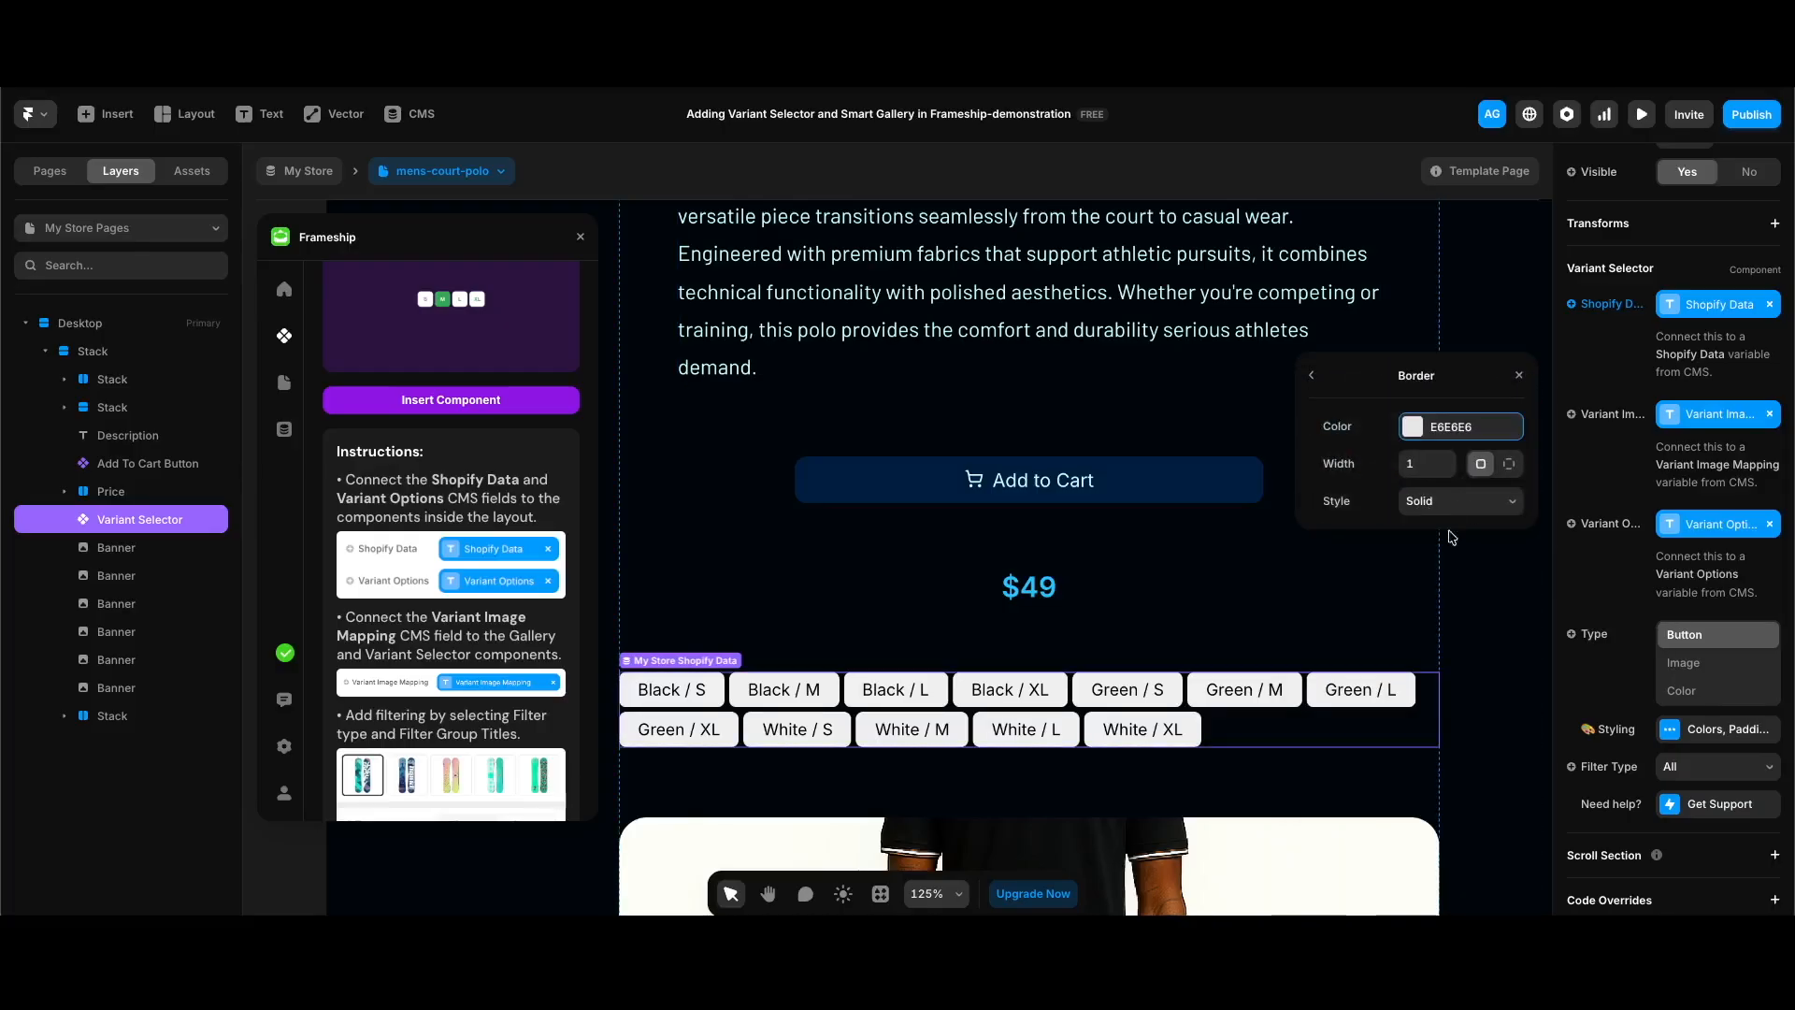
left_click(1319, 374)
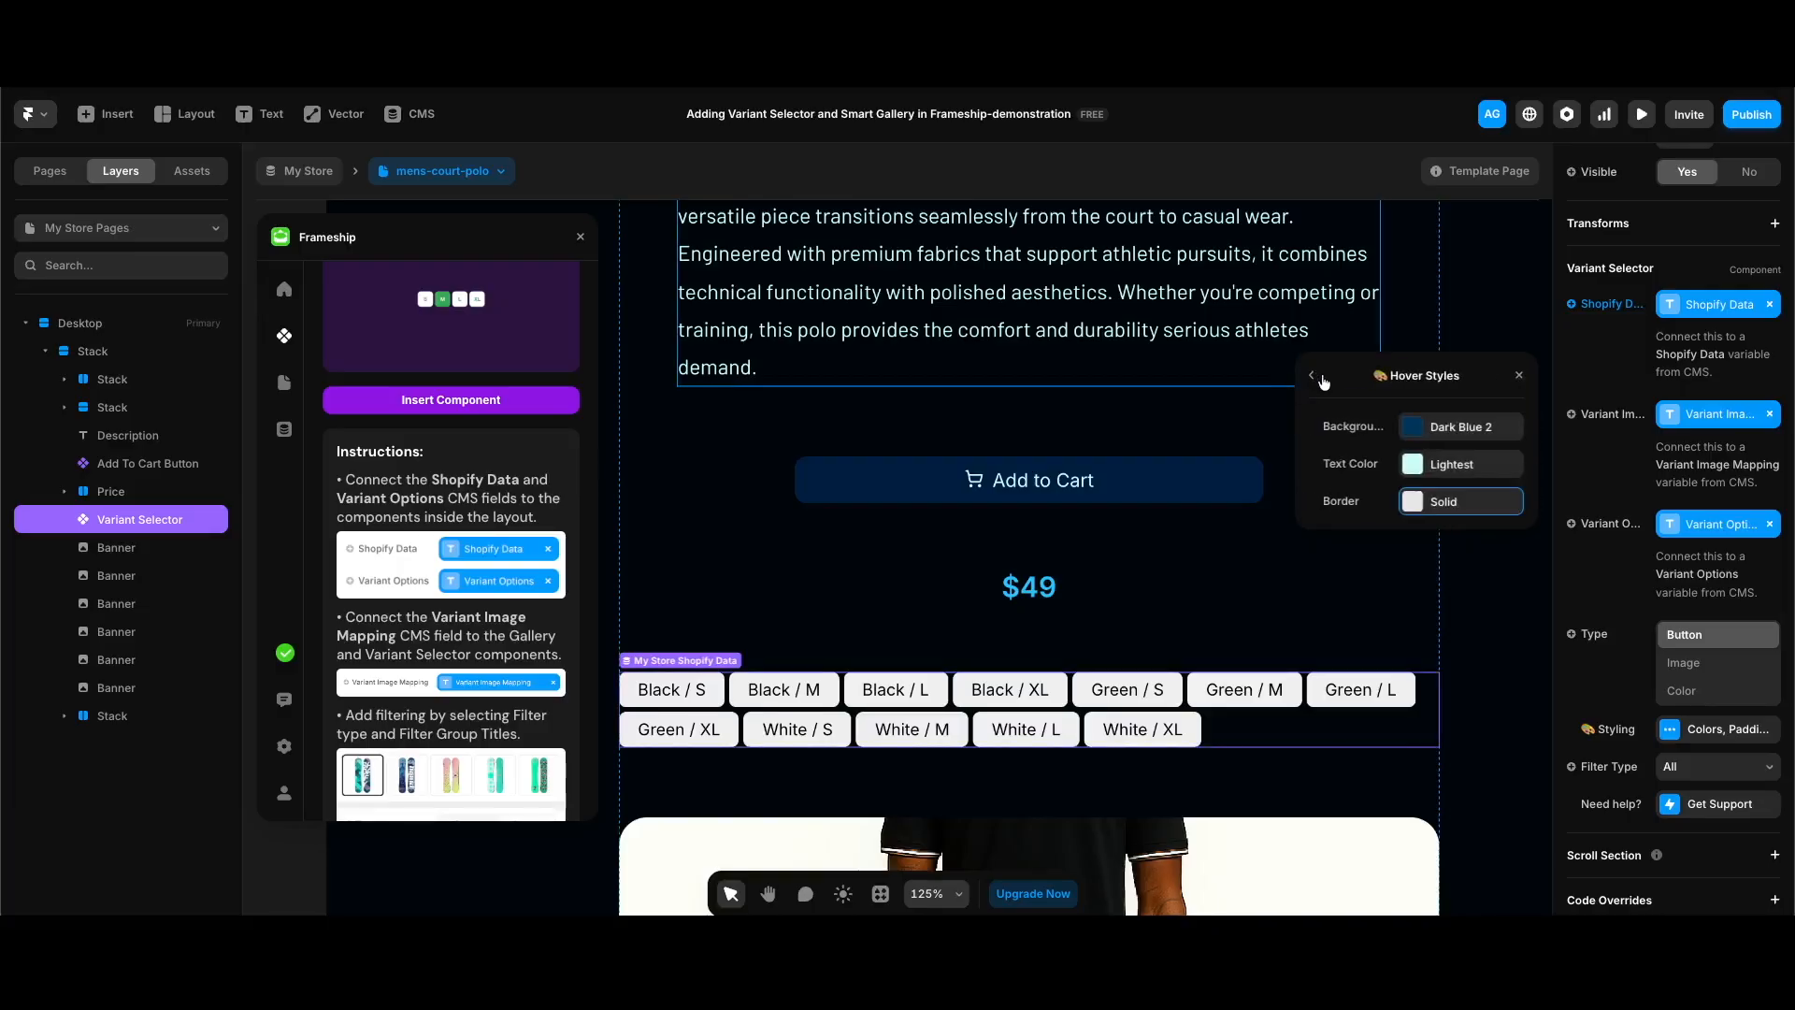
left_click(1315, 375)
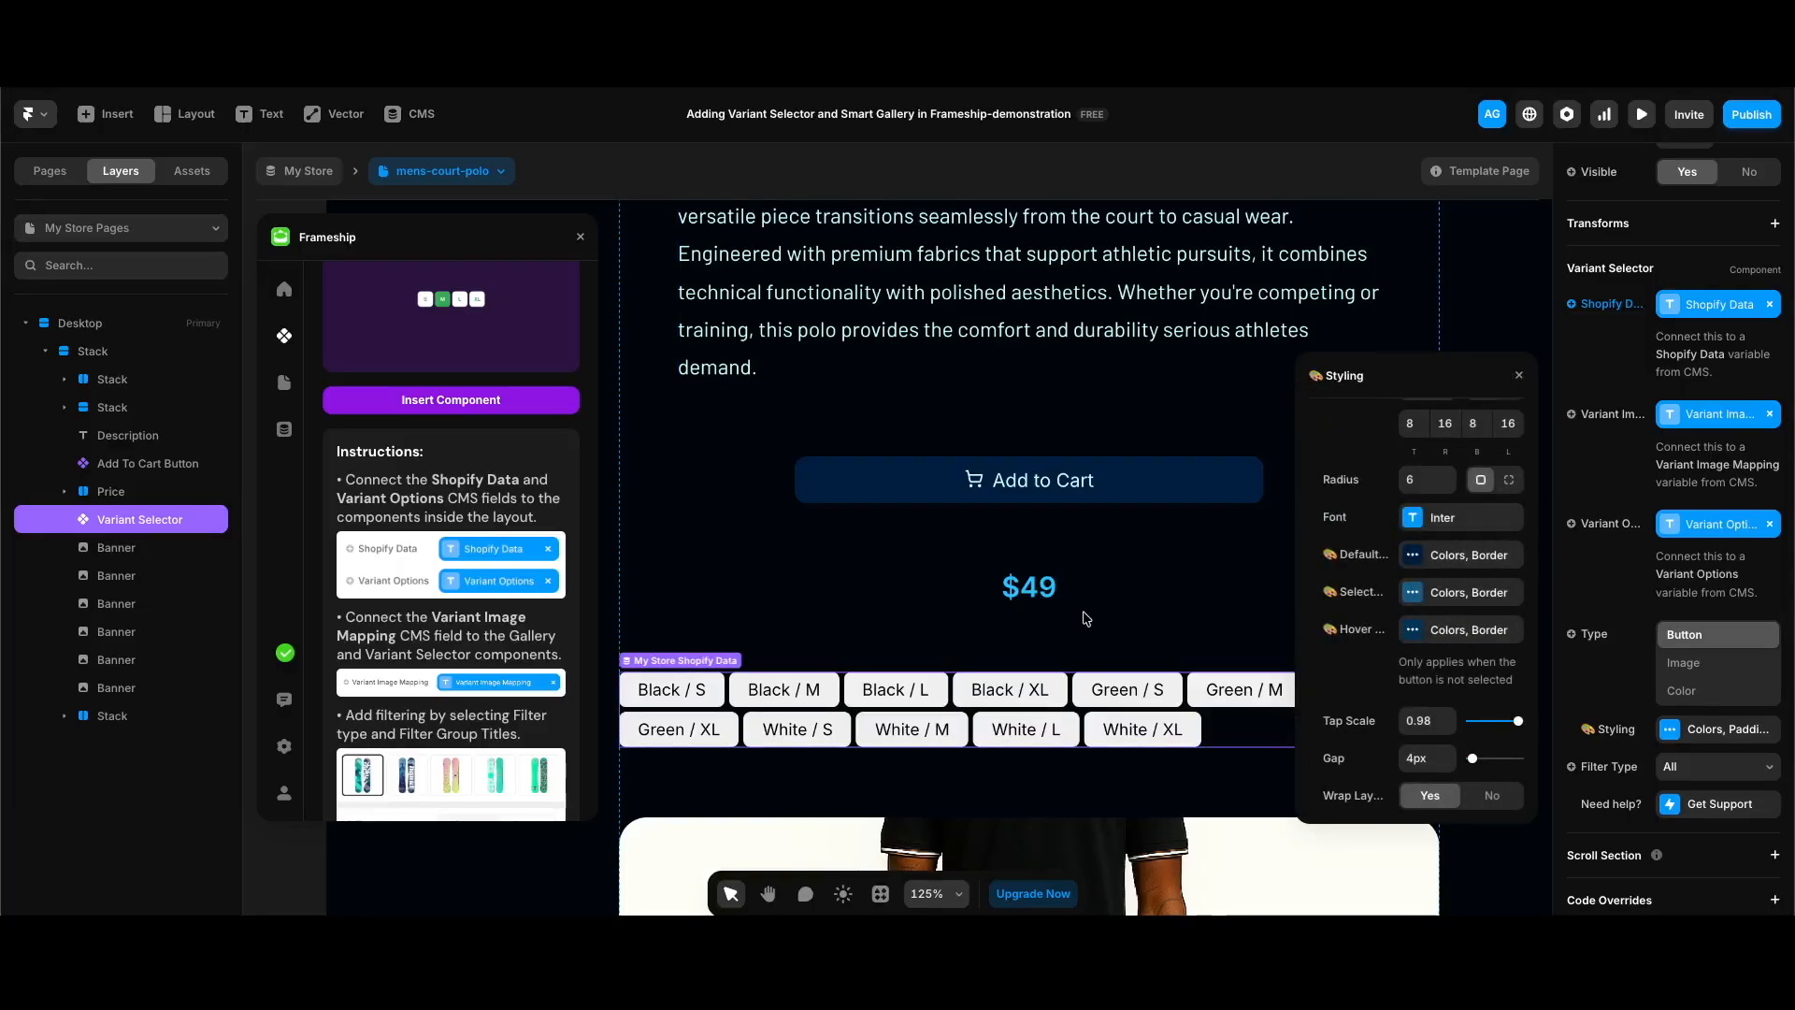
Step: Publish the site and open its live product page at the variant selector
scroll(981, 659, "down", 5)
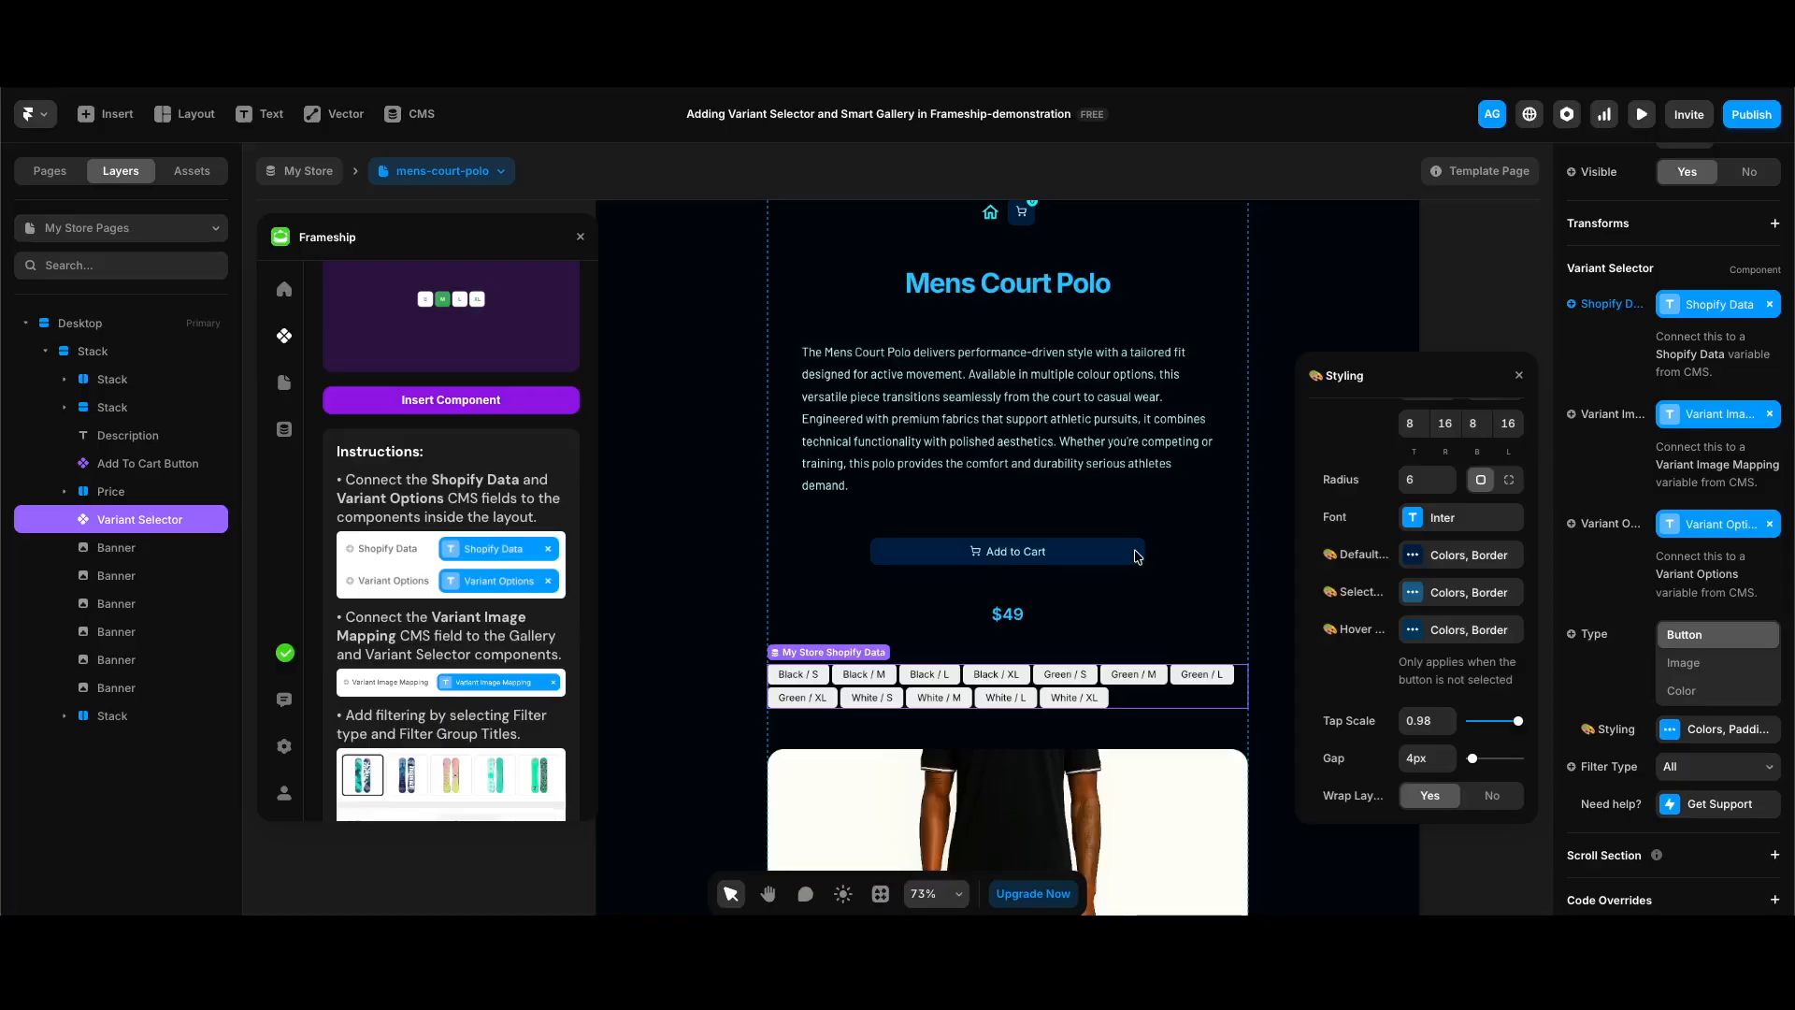
scroll(1136, 557, "down", 1)
left_click(1763, 116)
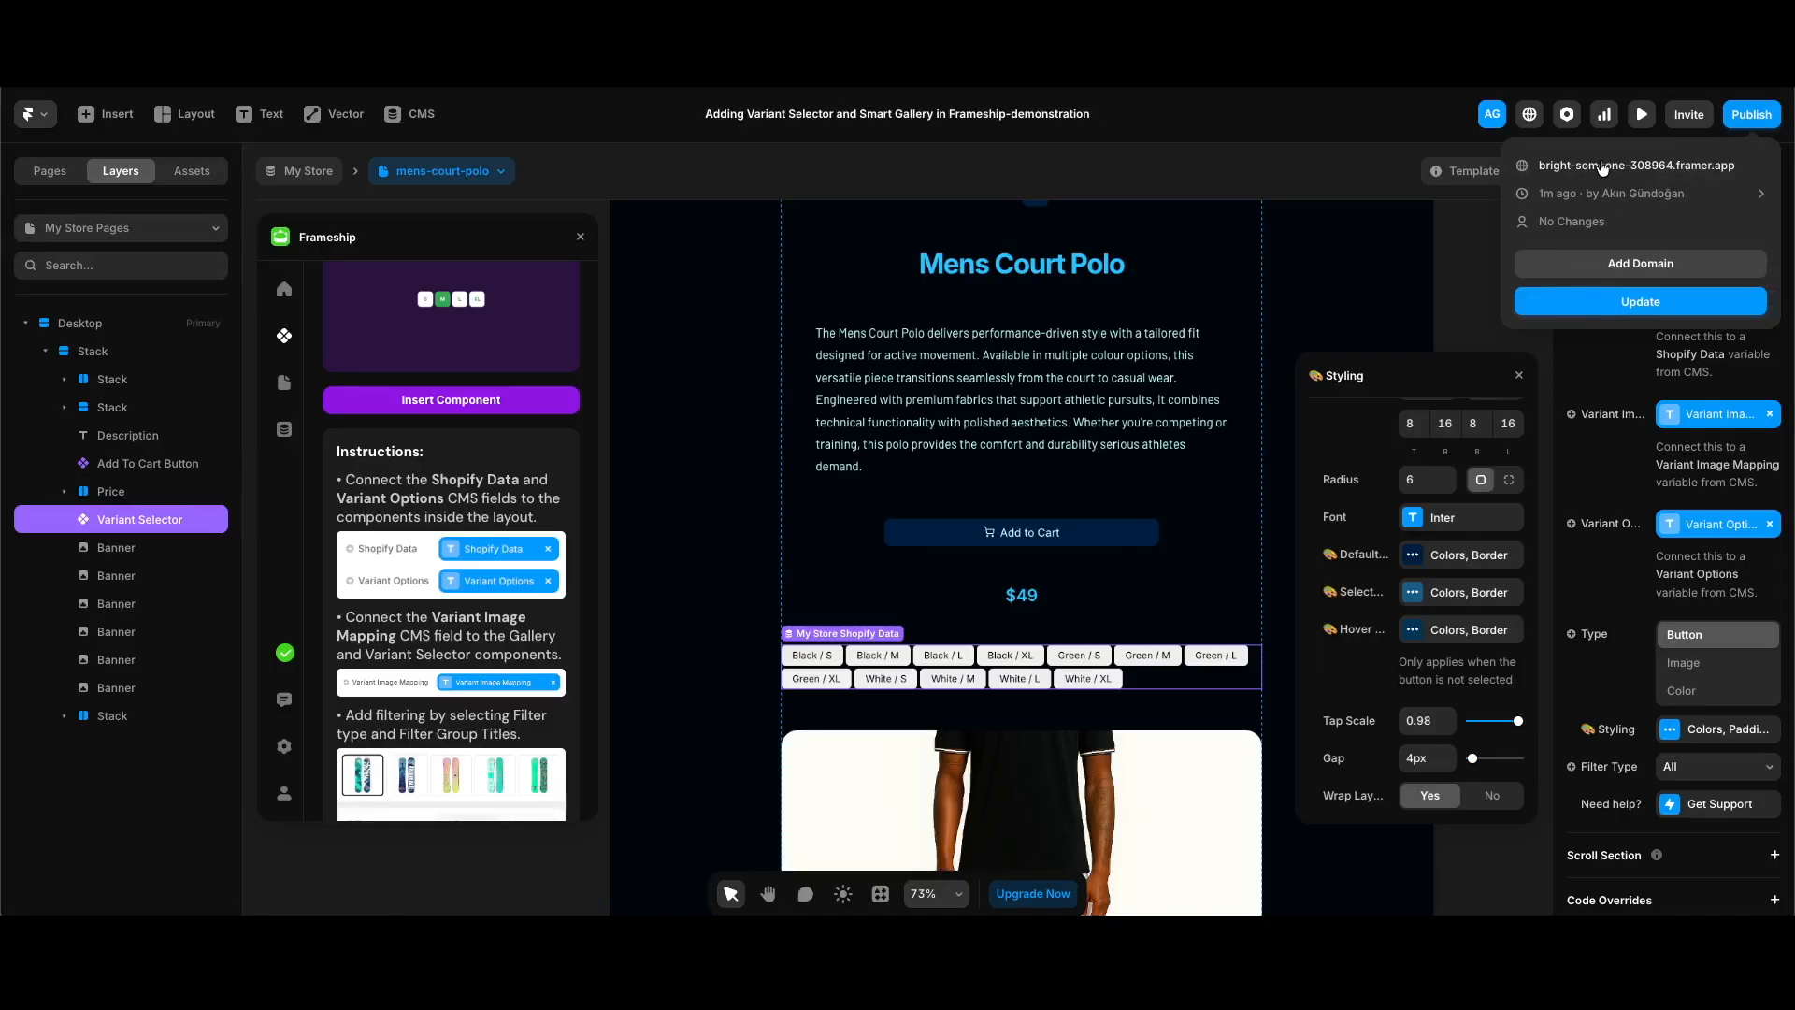
left_click(1602, 167)
scroll(994, 645, "down", 2)
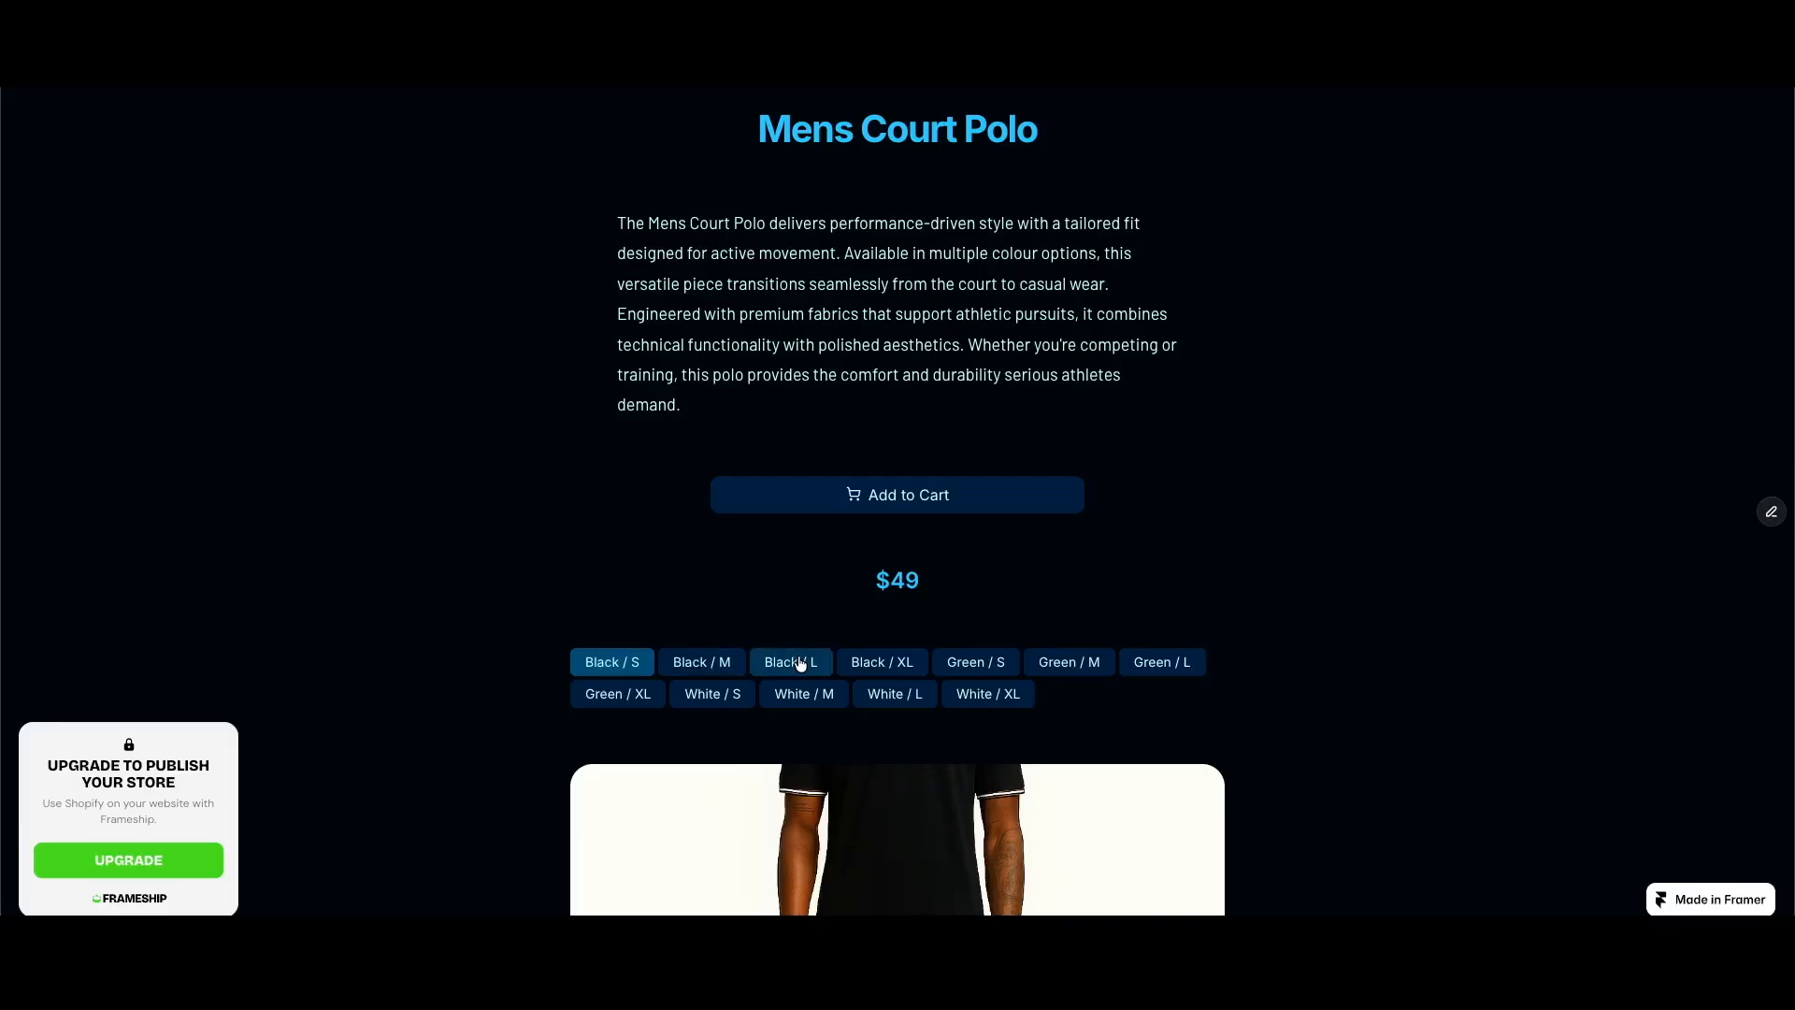
Step: Test the live variant selector by choosing Black / M, Black / XL and White / L
left_click(715, 663)
left_click(879, 662)
left_click(864, 697)
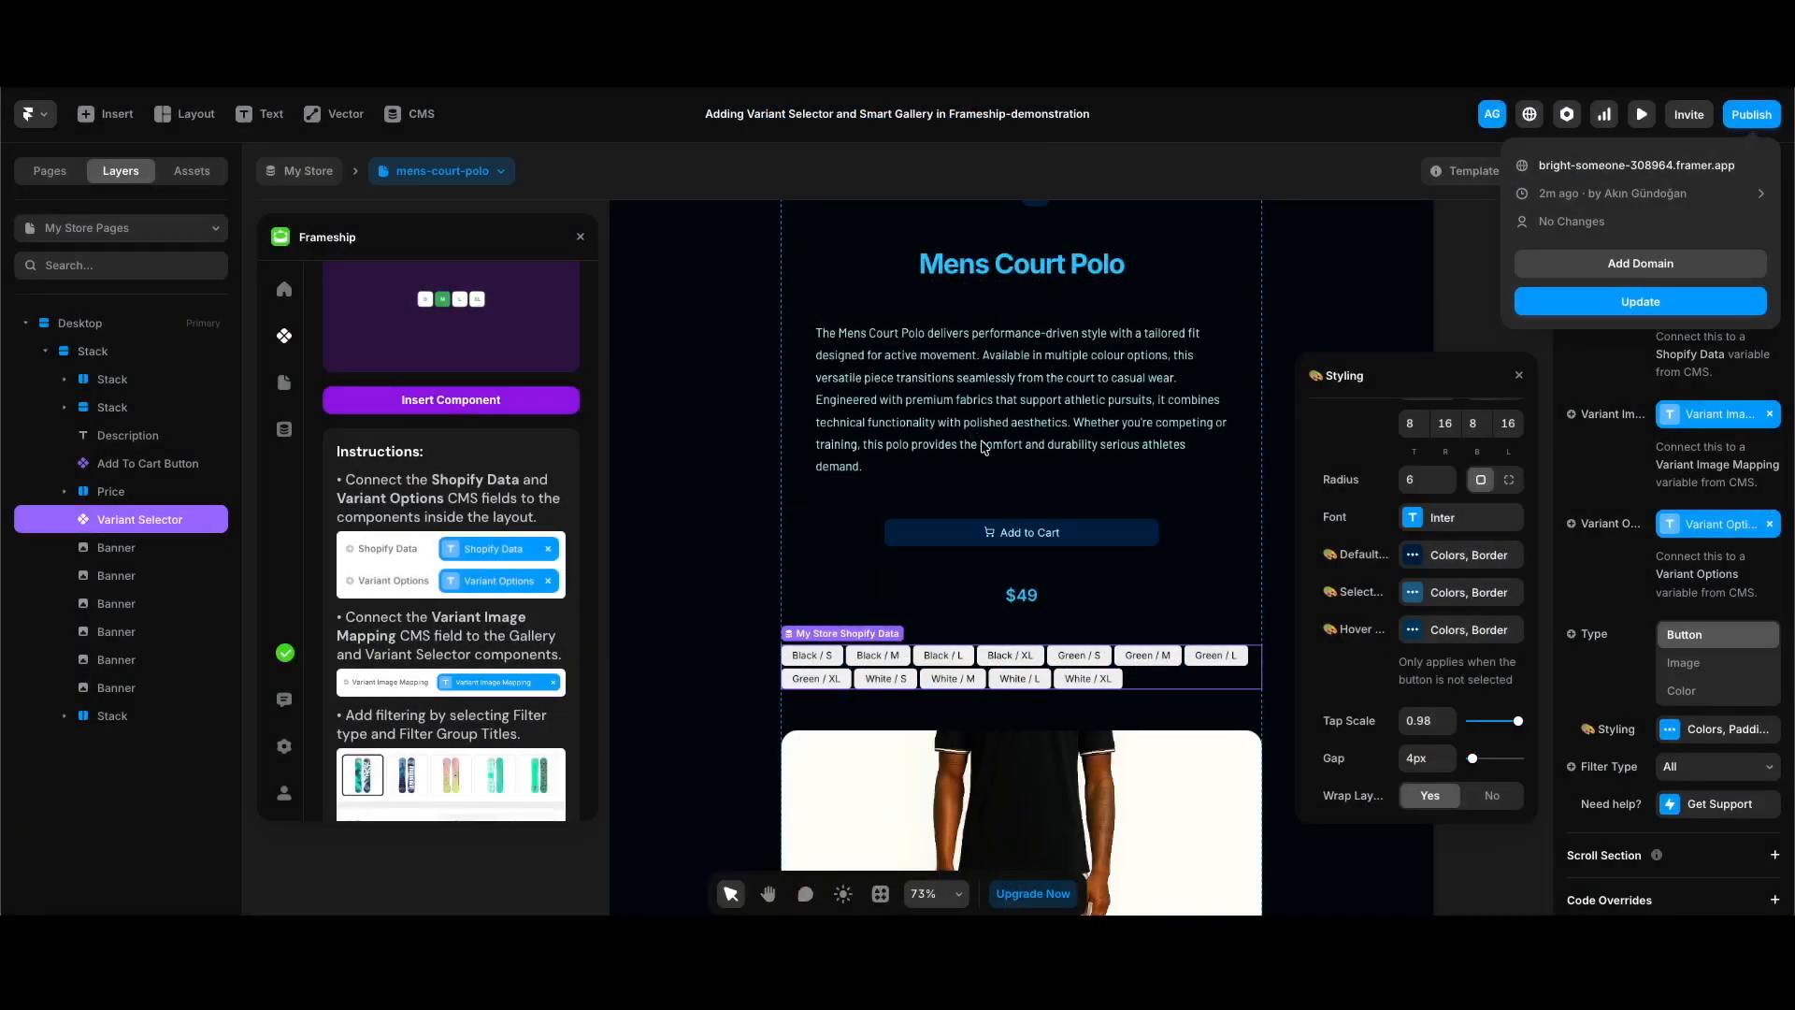
Step: Set the text color of the Add To Cart Button's out-of-stock style to Lightest
left_click(1060, 535)
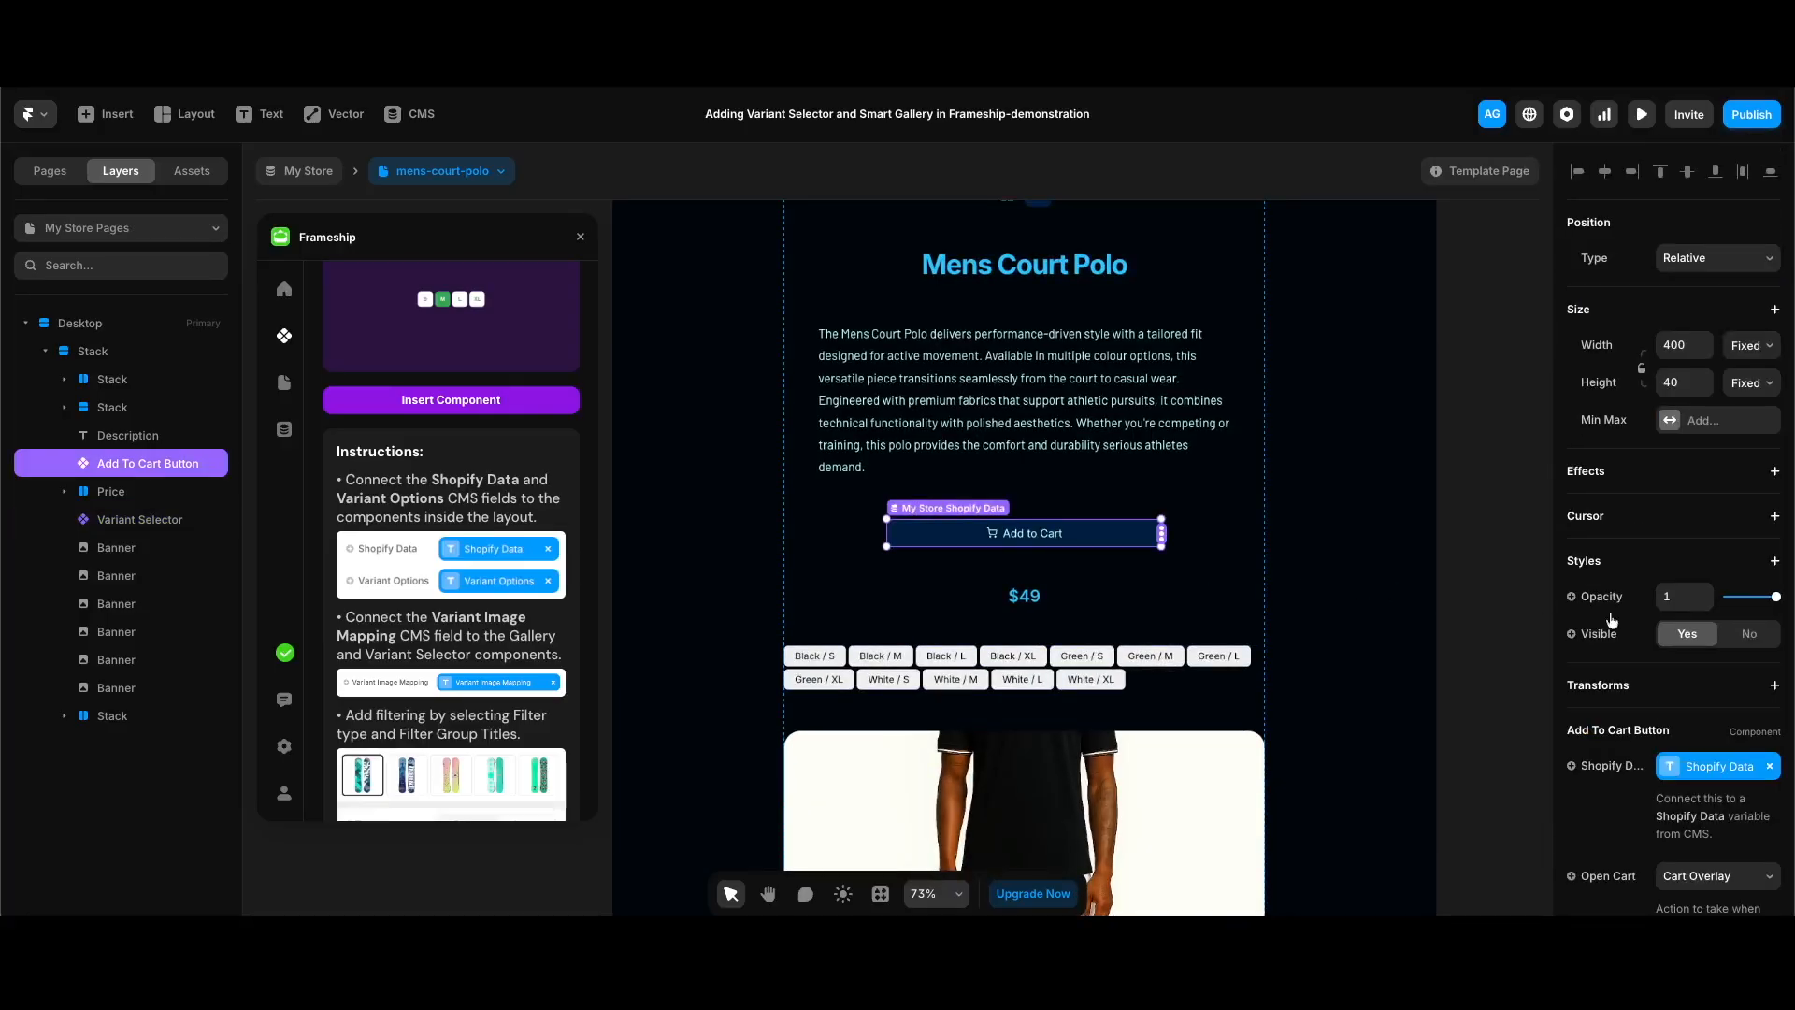
scroll(1612, 620, "down", 5)
left_click(1719, 574)
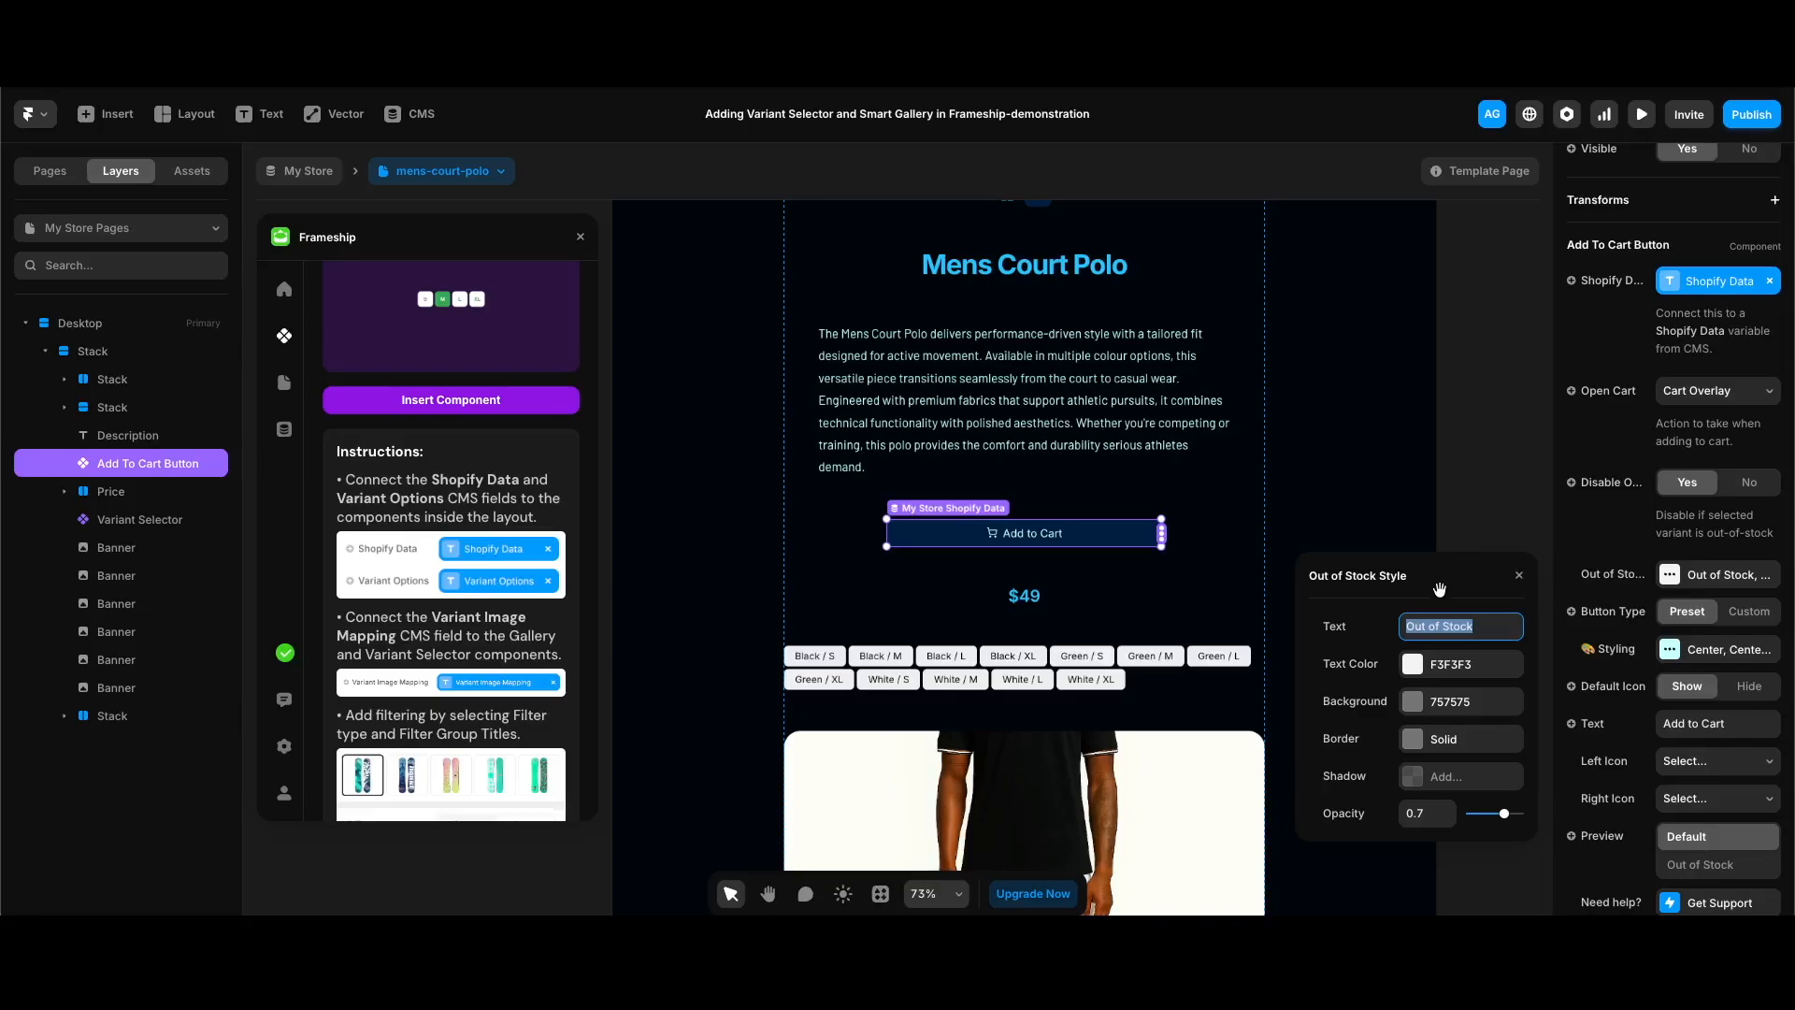
left_click(1445, 665)
left_click(1363, 713)
left_click(1312, 374)
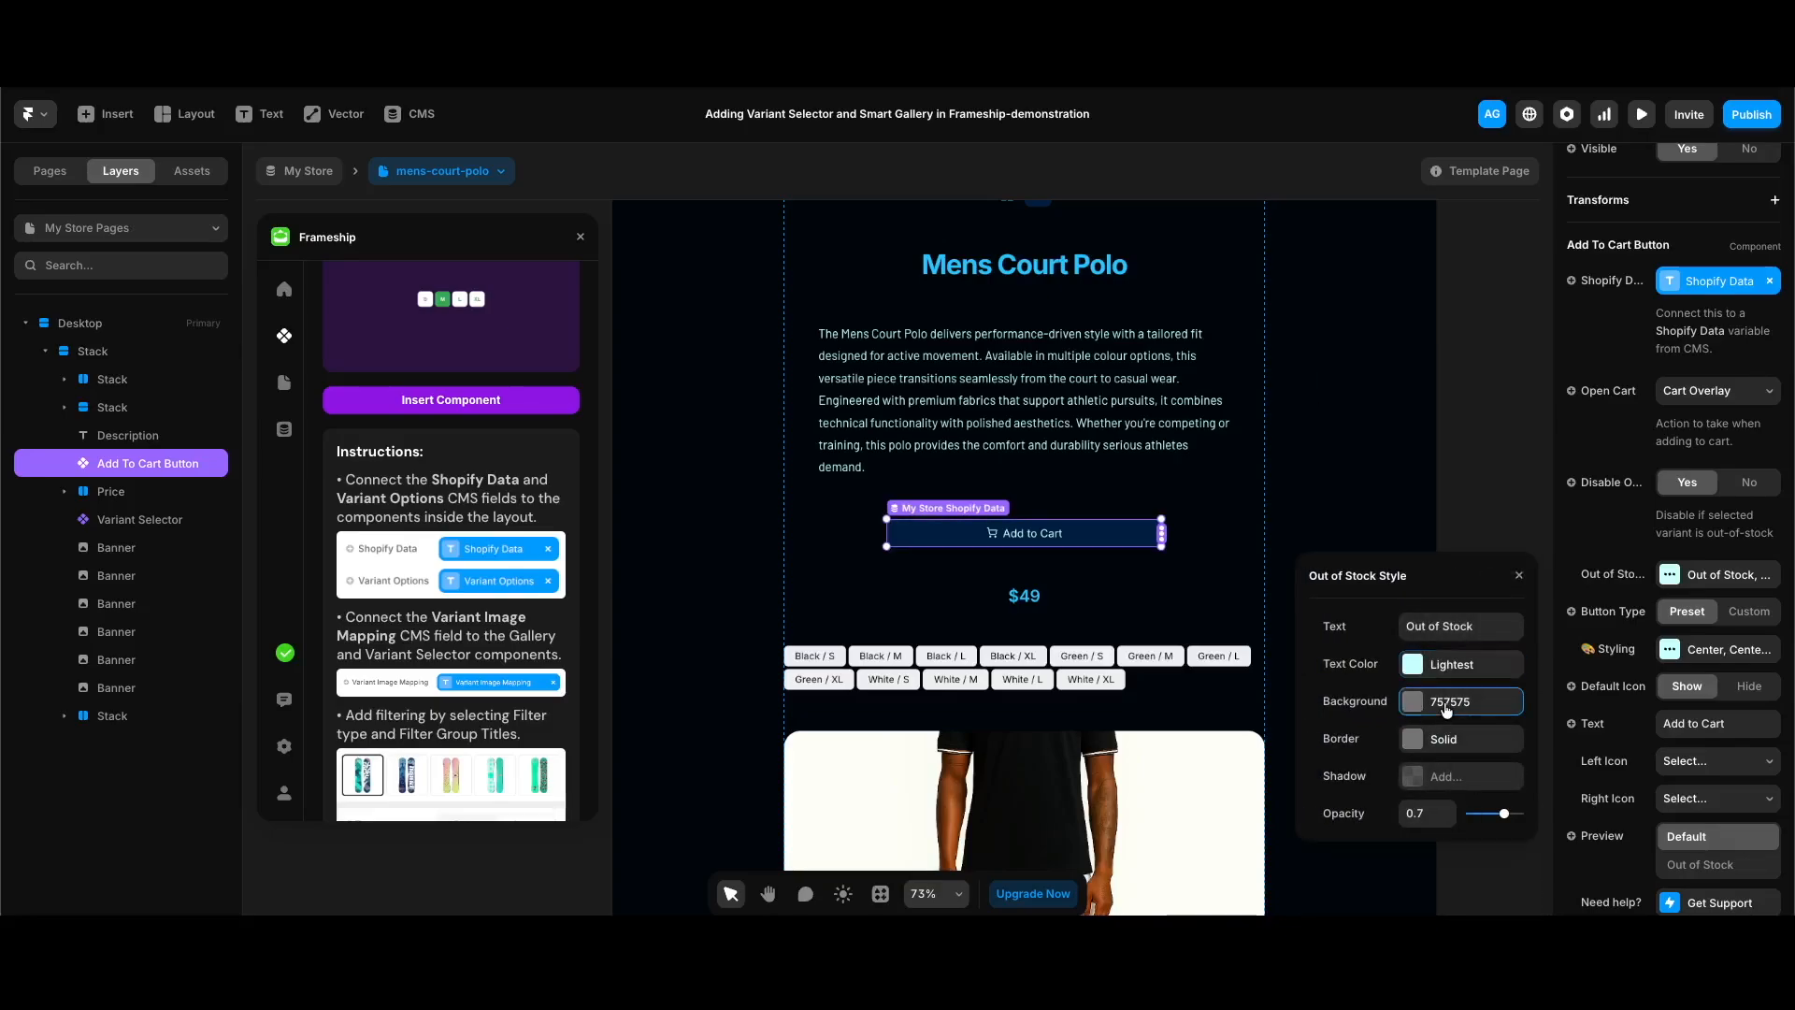
Step: Set the out-of-stock style's background to the dark blue 001F42 at 30% opacity
left_click(1446, 710)
scroll(1420, 824, "down", 1)
left_click(1412, 830)
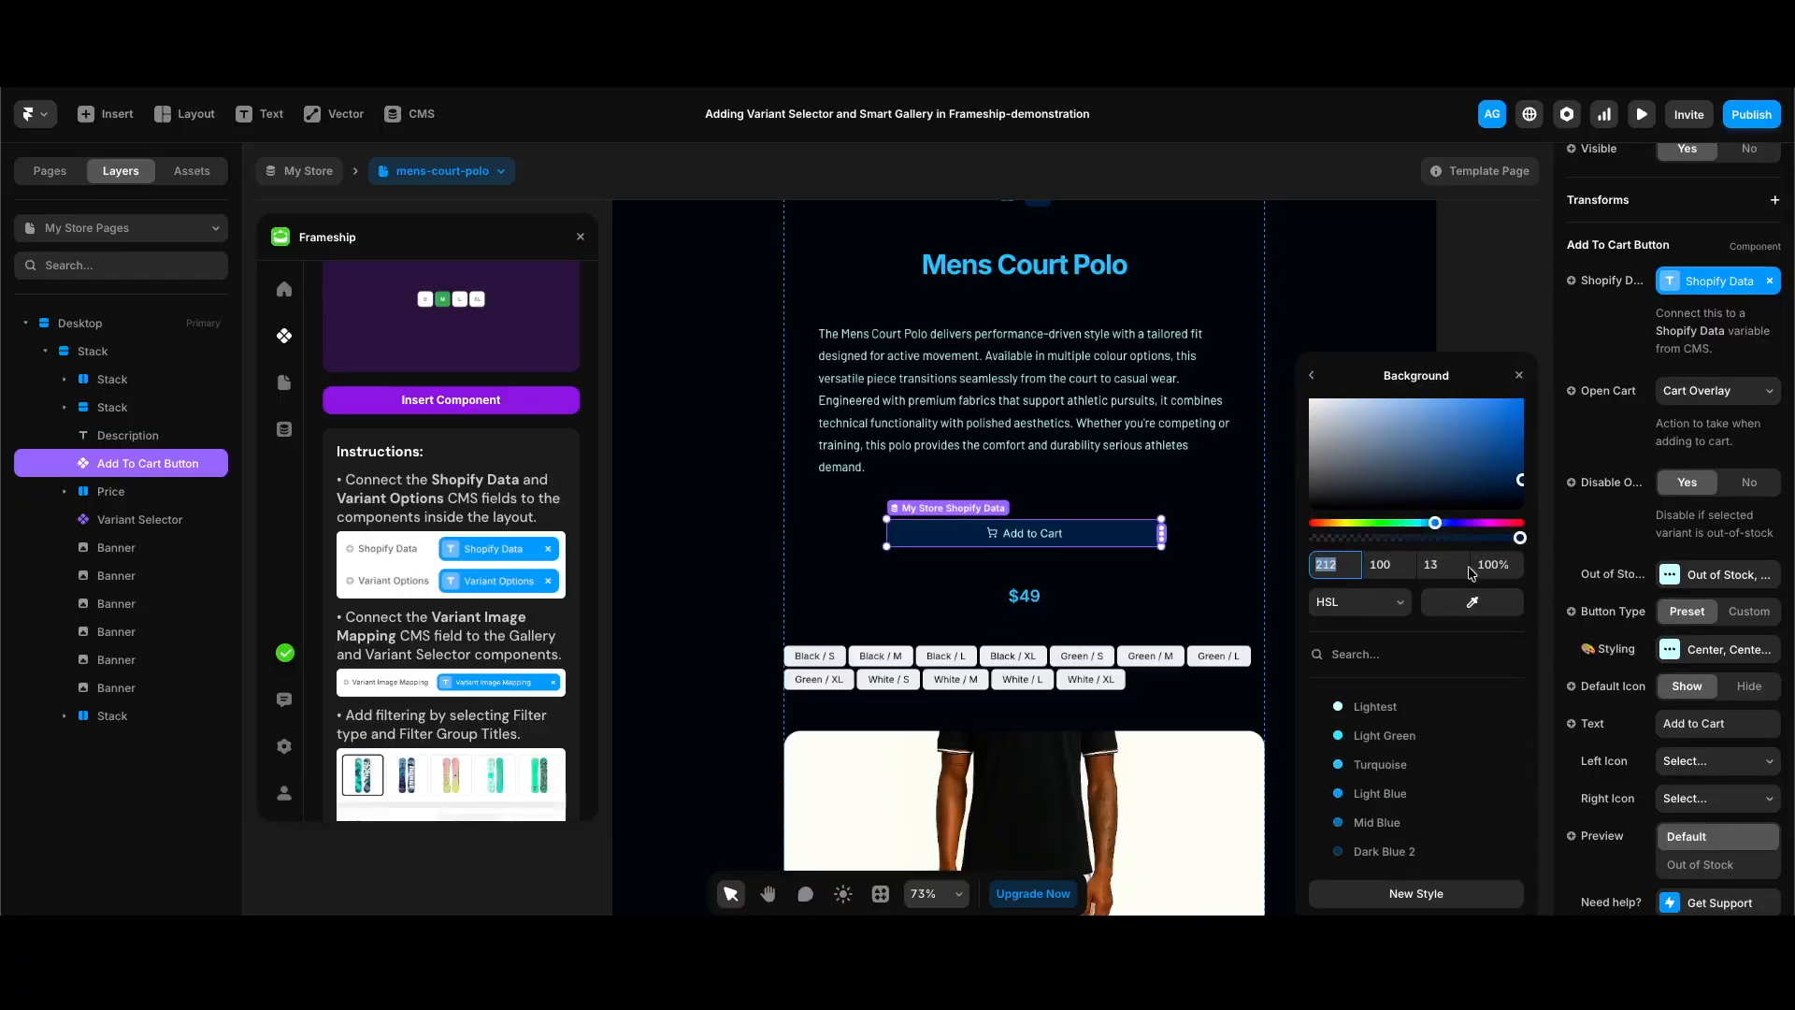
left_click(1500, 567)
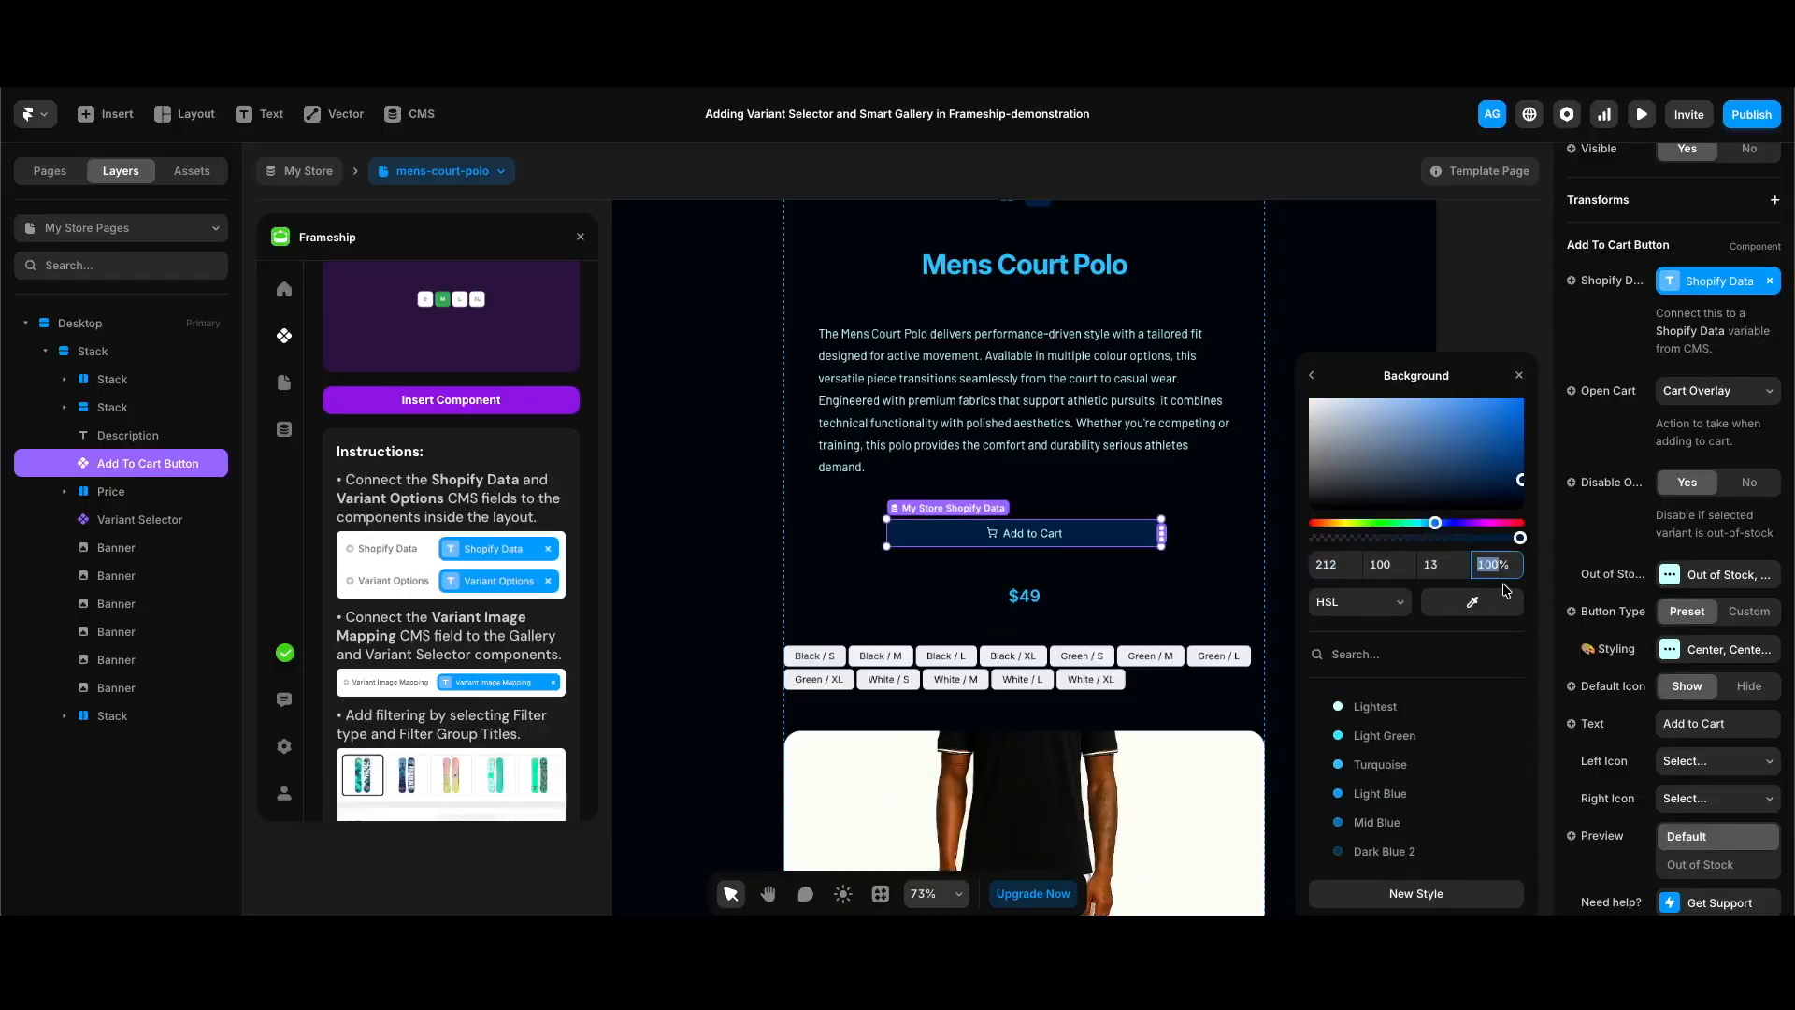
type("30")
key("Return")
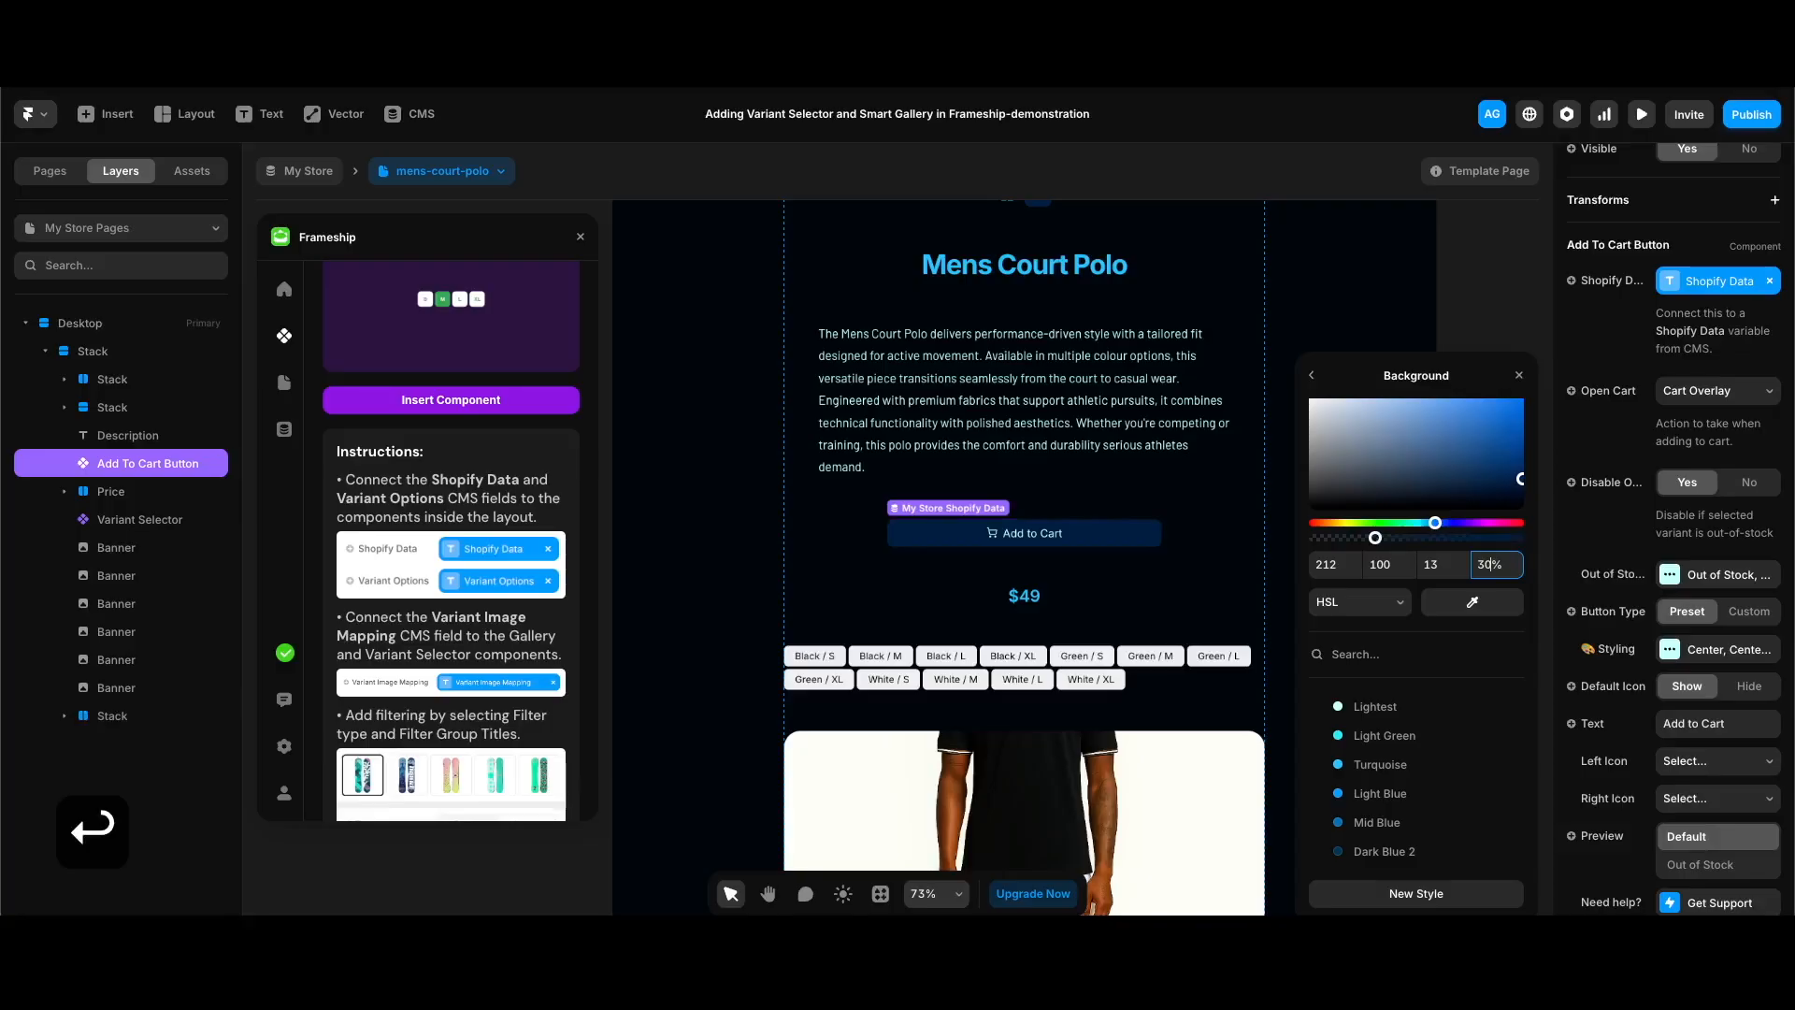
left_click(1313, 380)
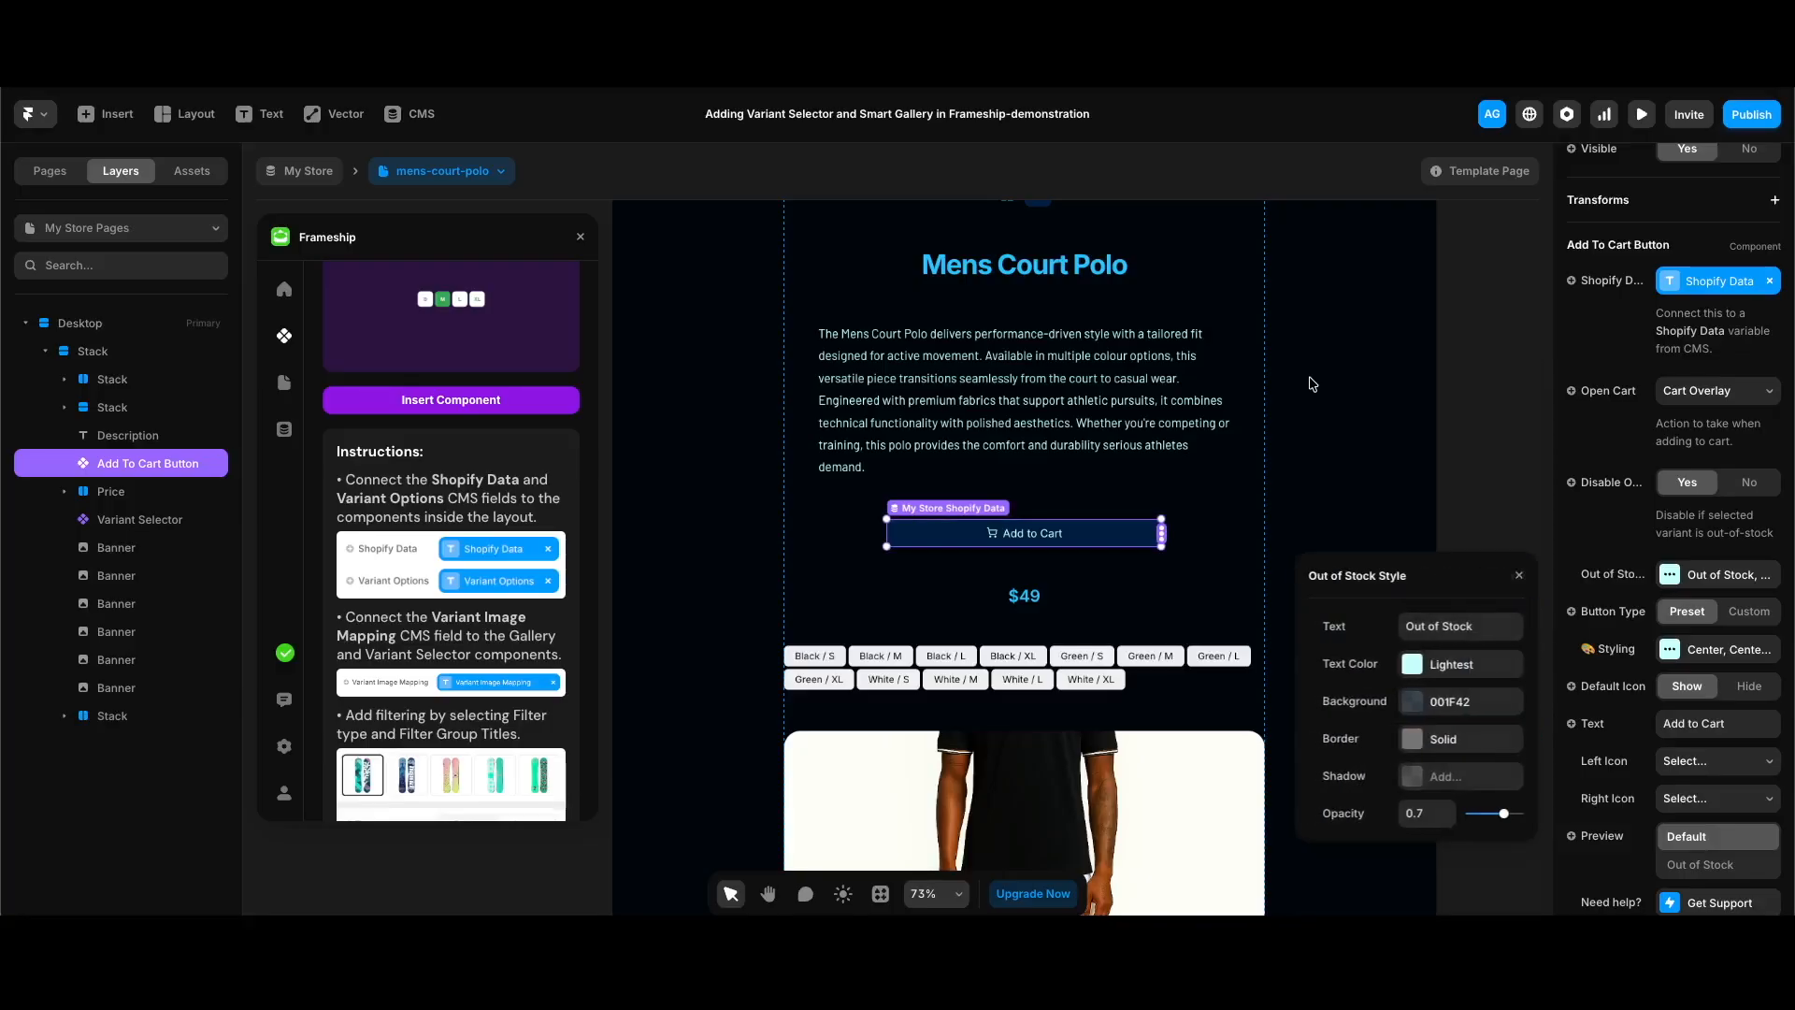
Step: Publish the site update and check the product page live
left_click(1751, 114)
left_click(1617, 301)
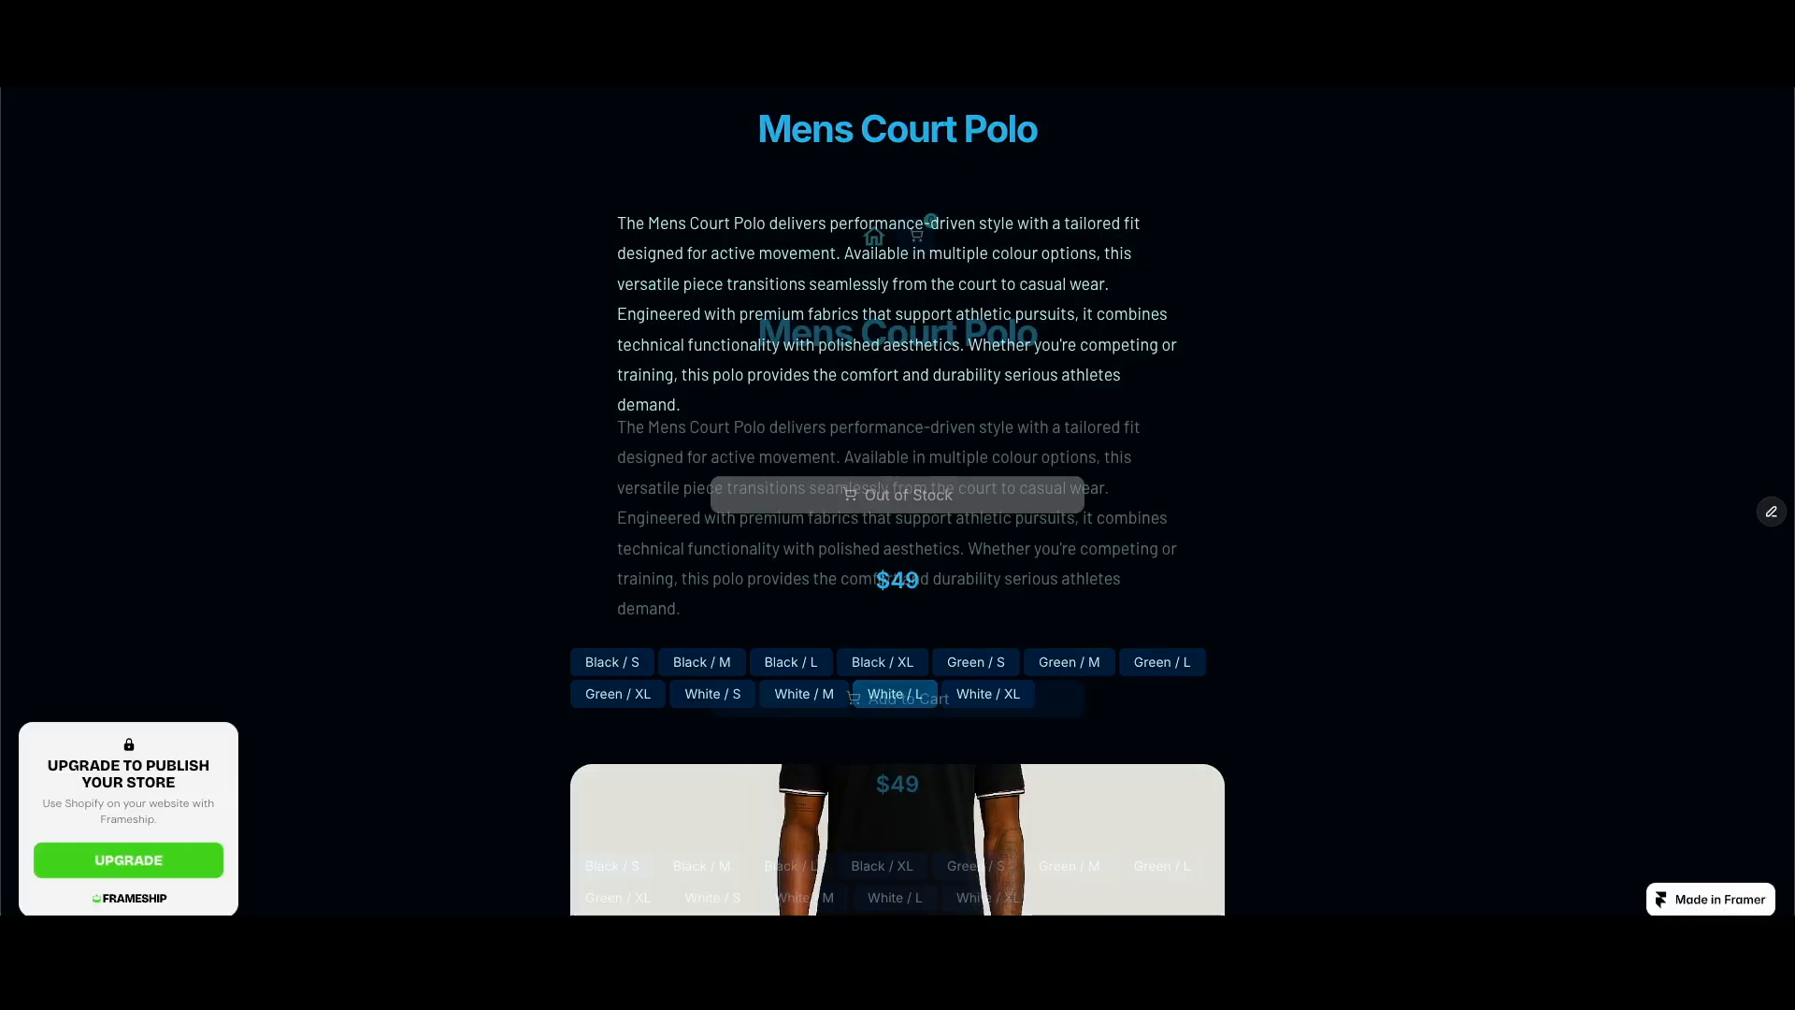
scroll(1255, 586, "down", 3)
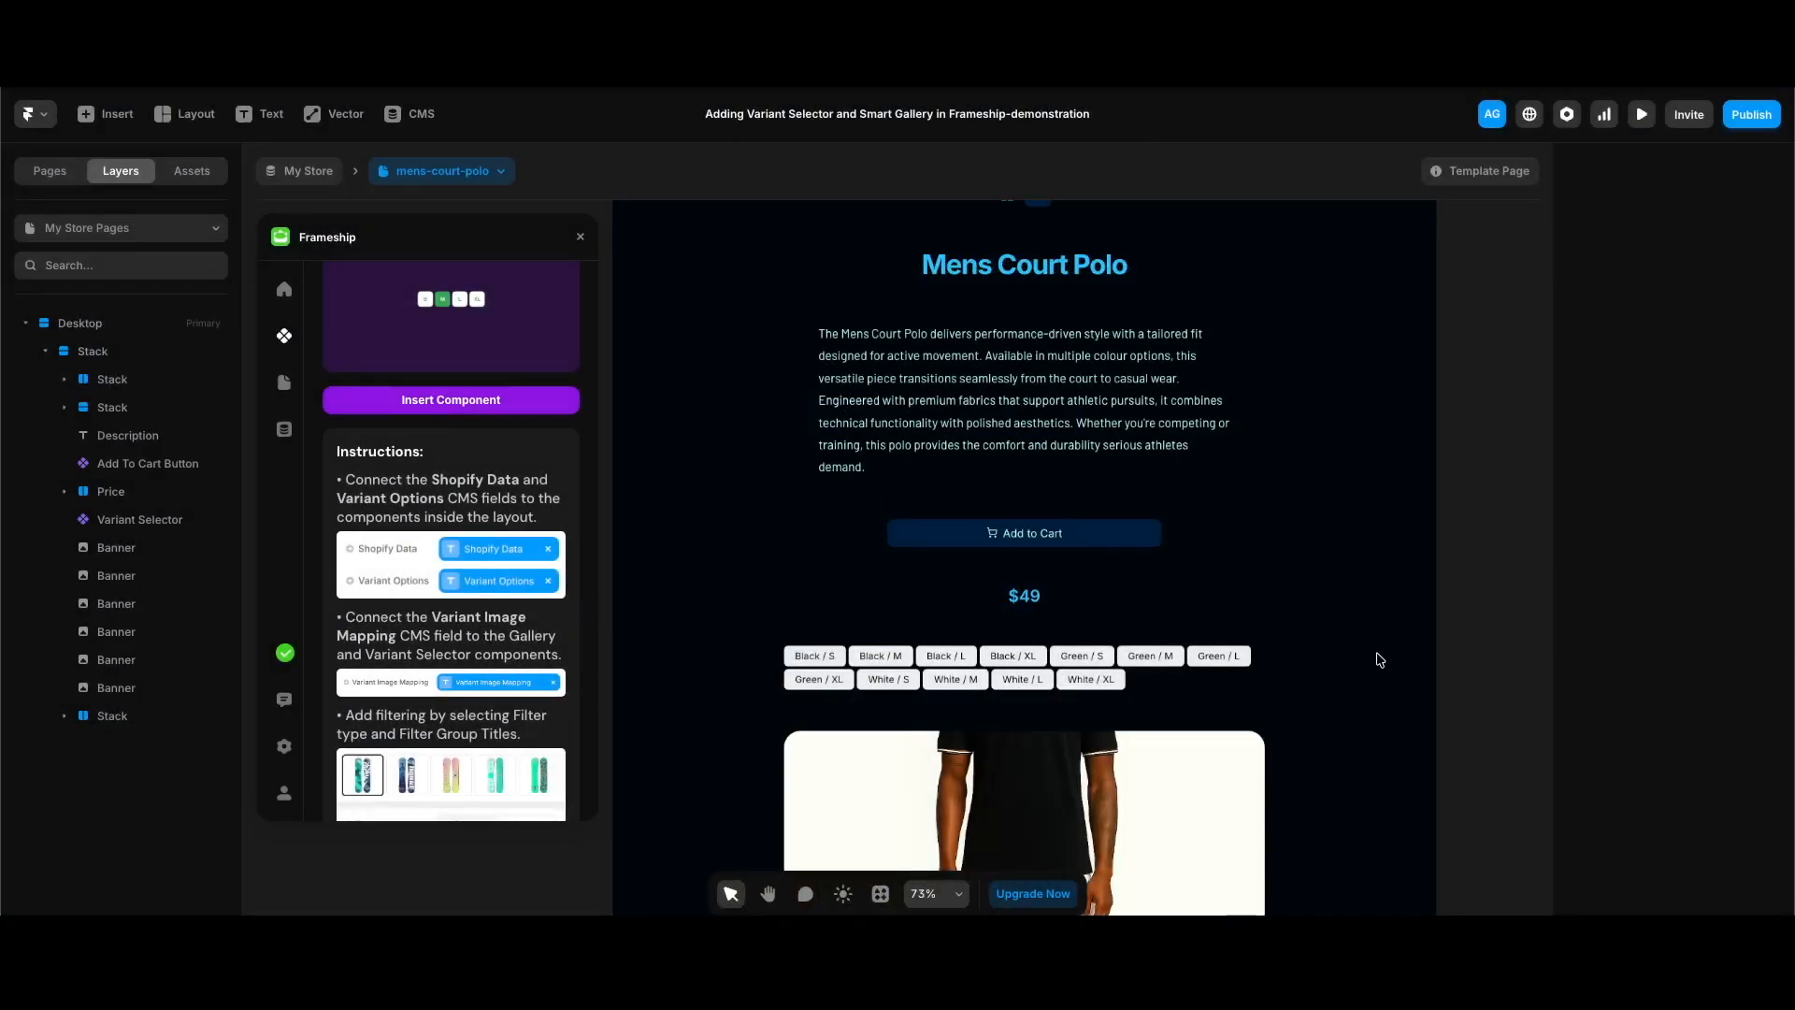
Step: Insert Frameship's Smart Image Gallery component and place it in the page stack directly below the variant selector
scroll(338, 285, "up", 2)
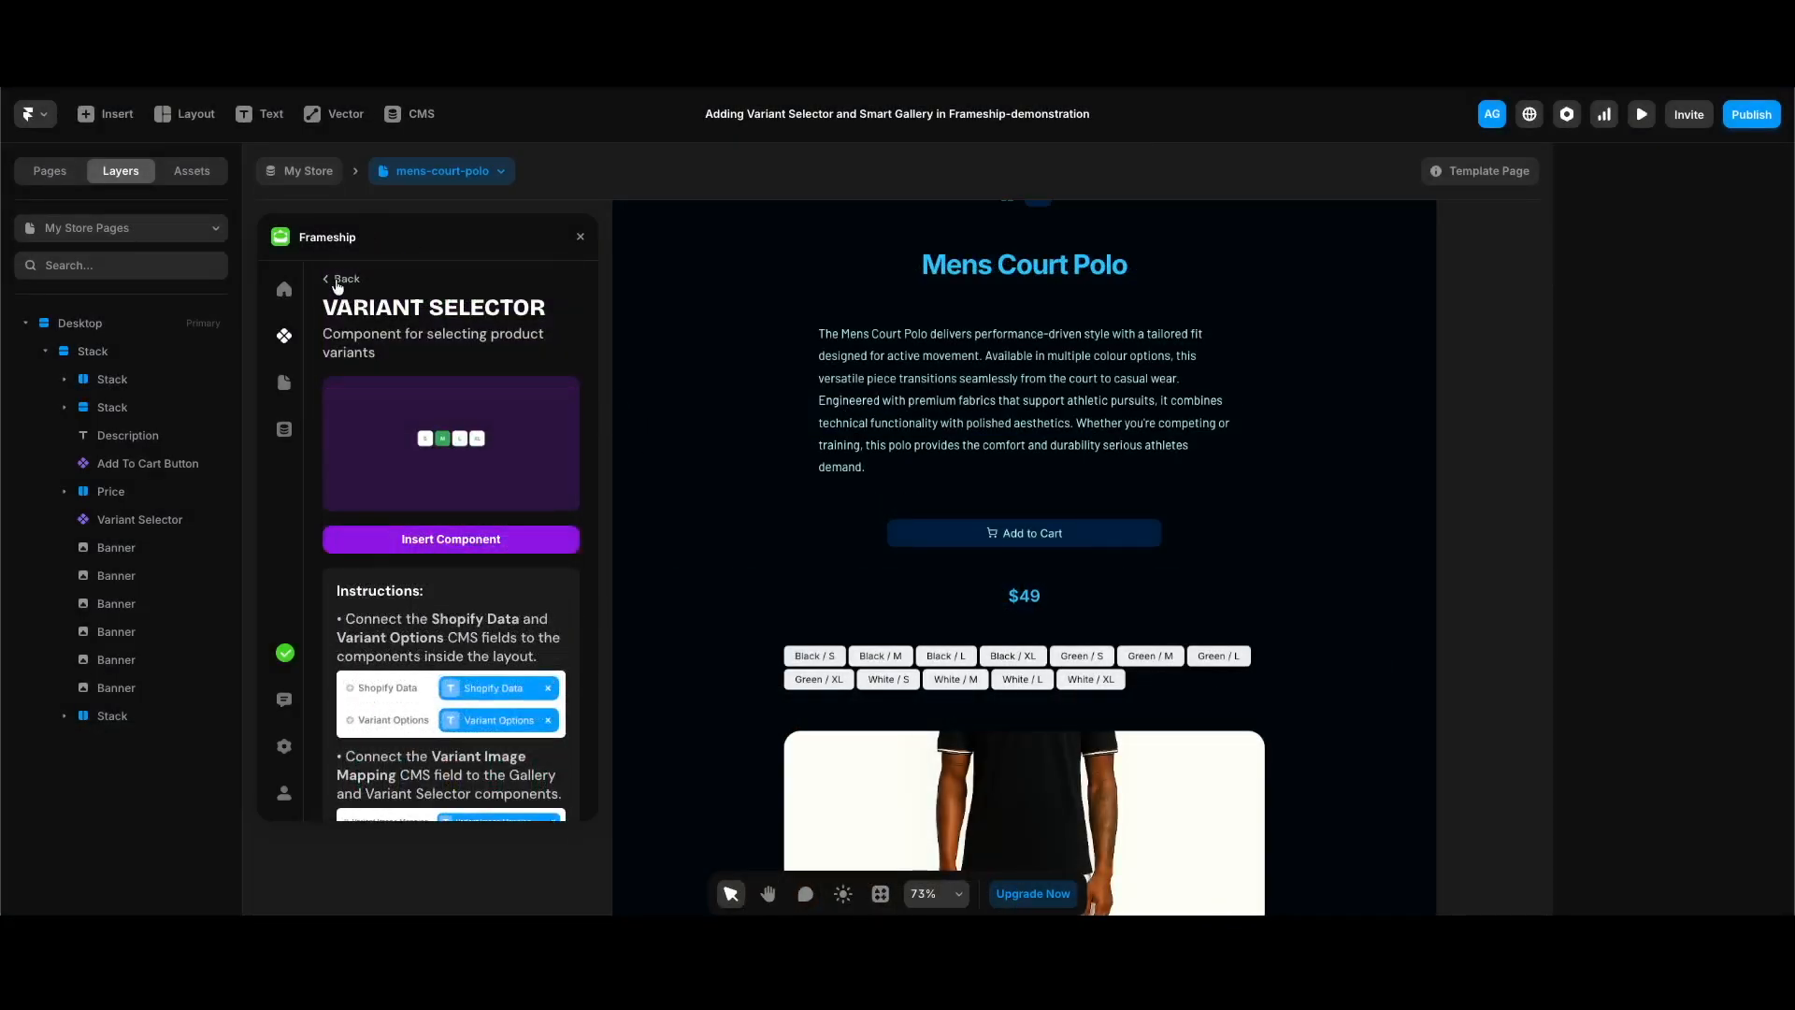
left_click(337, 285)
scroll(575, 491, "up", 5)
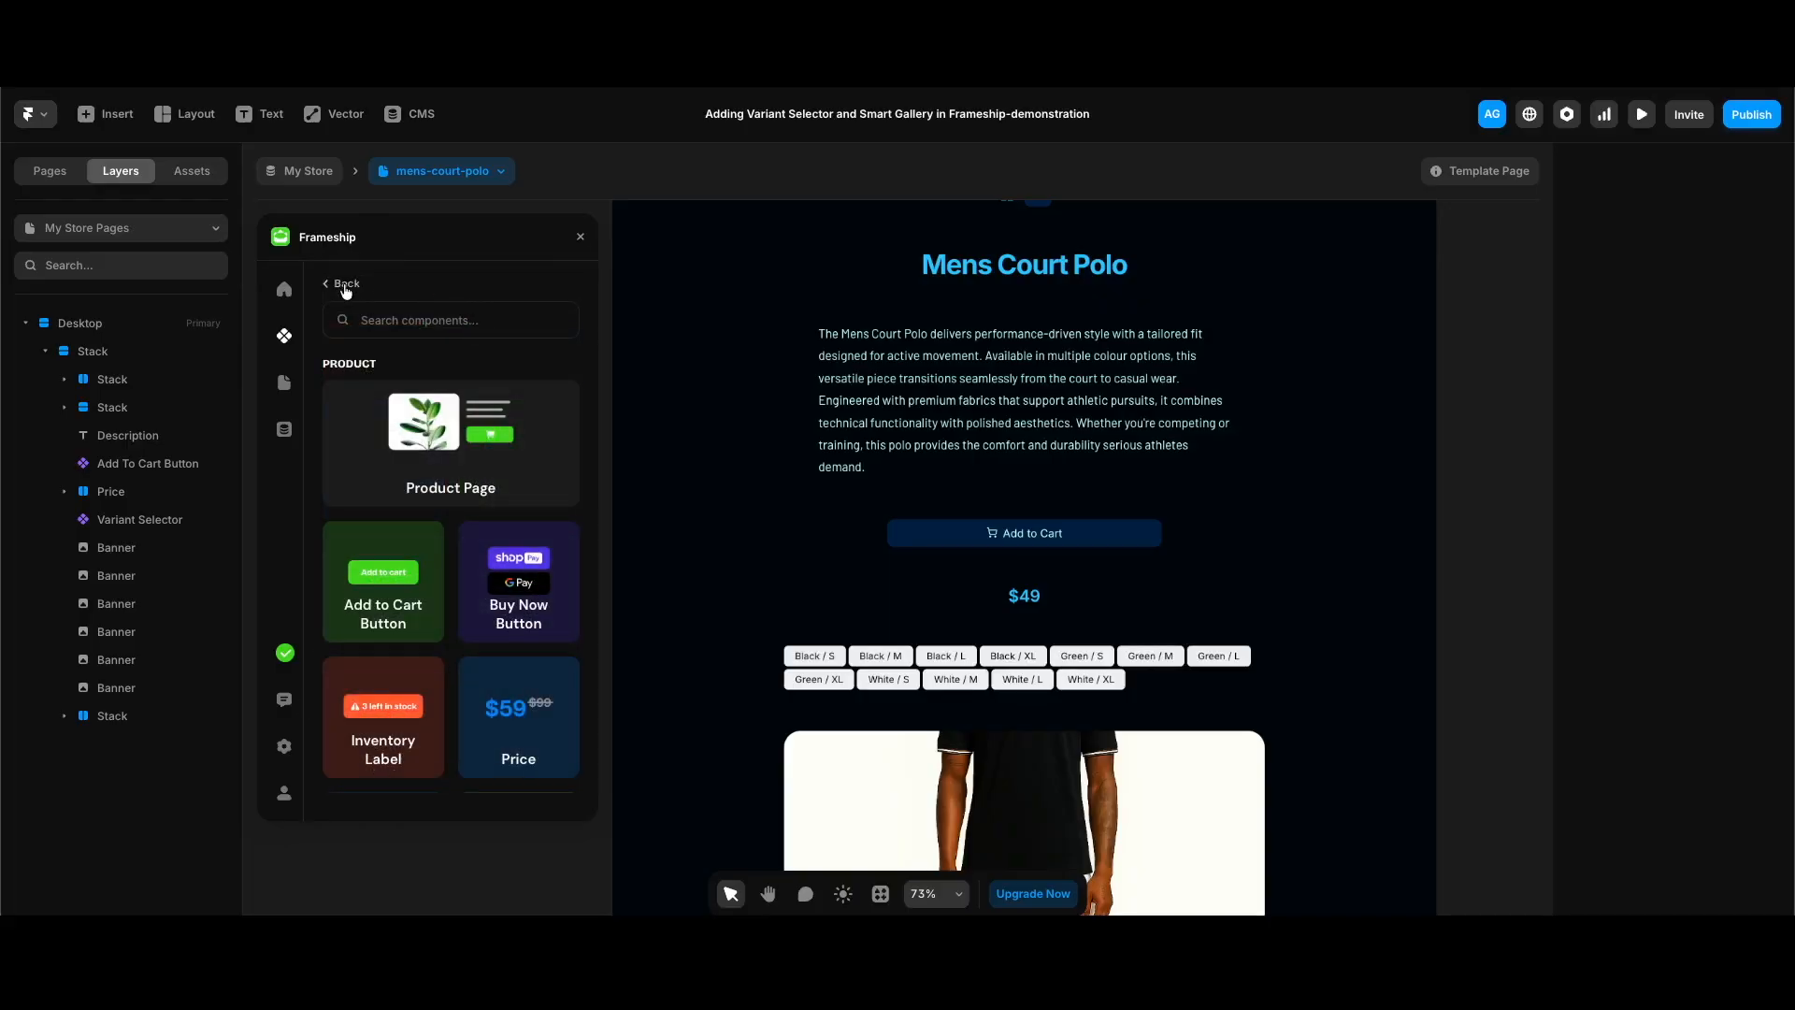
left_click(346, 286)
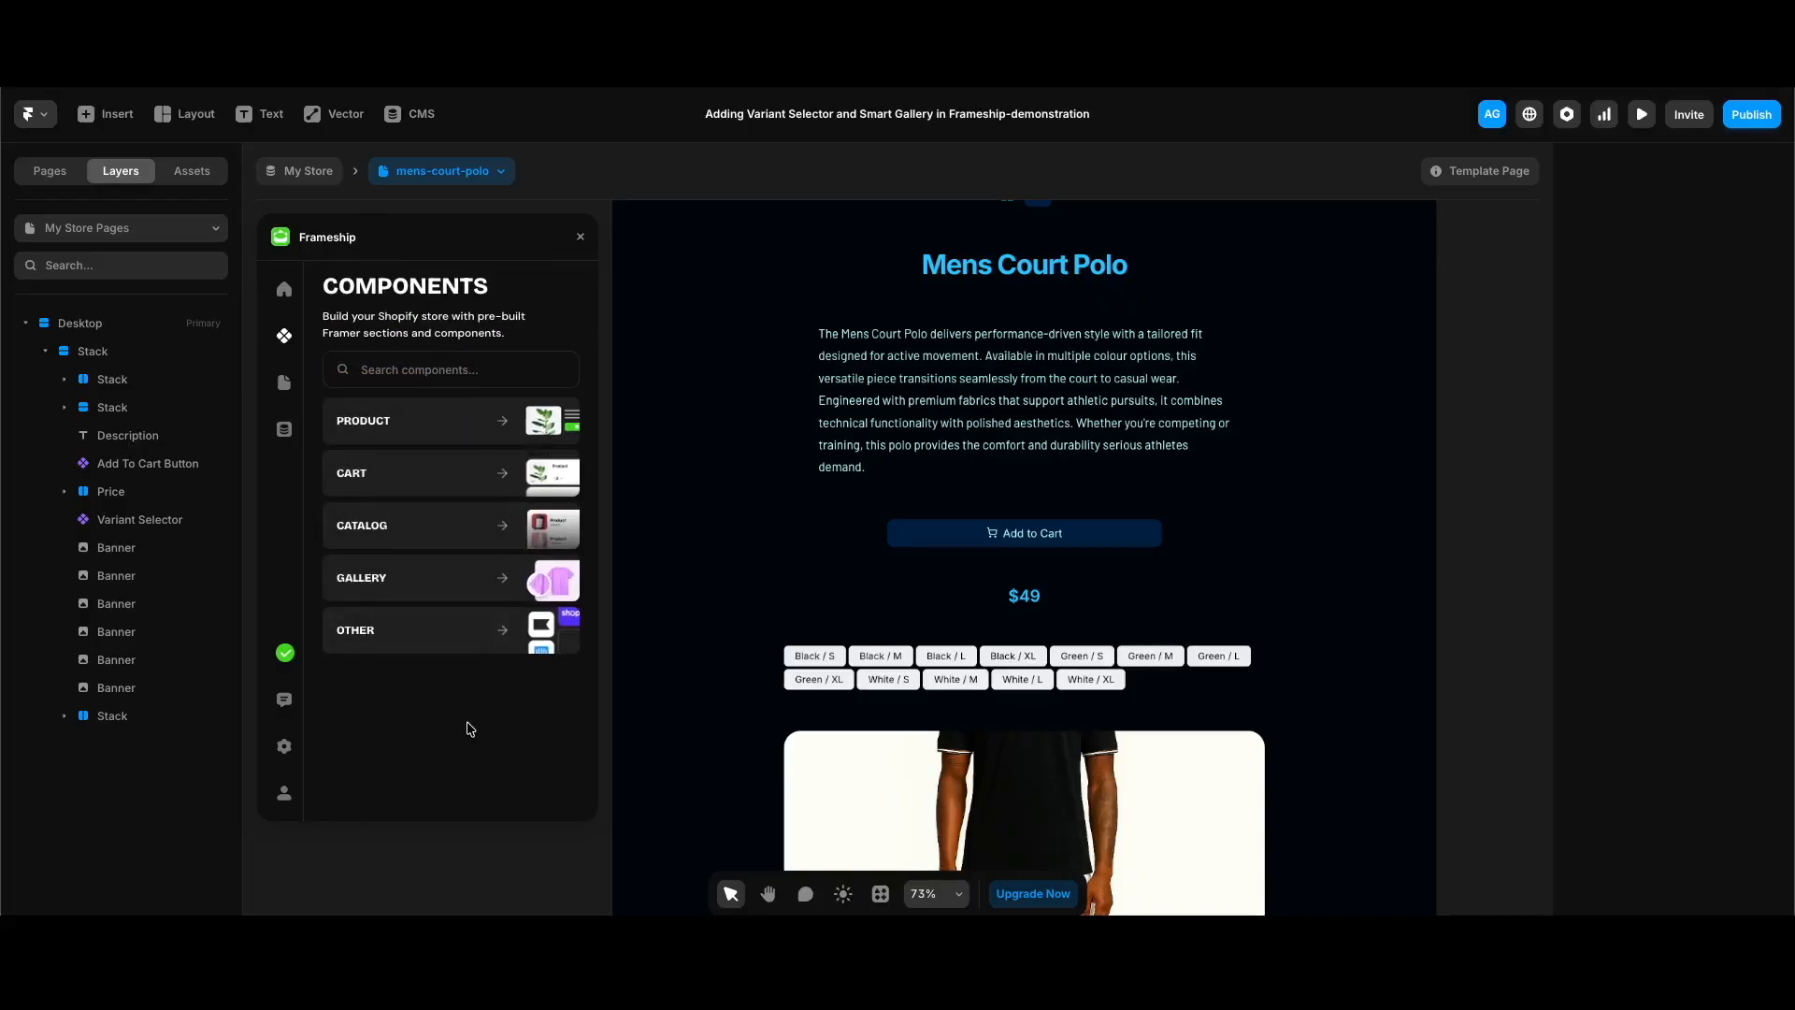
left_click(447, 575)
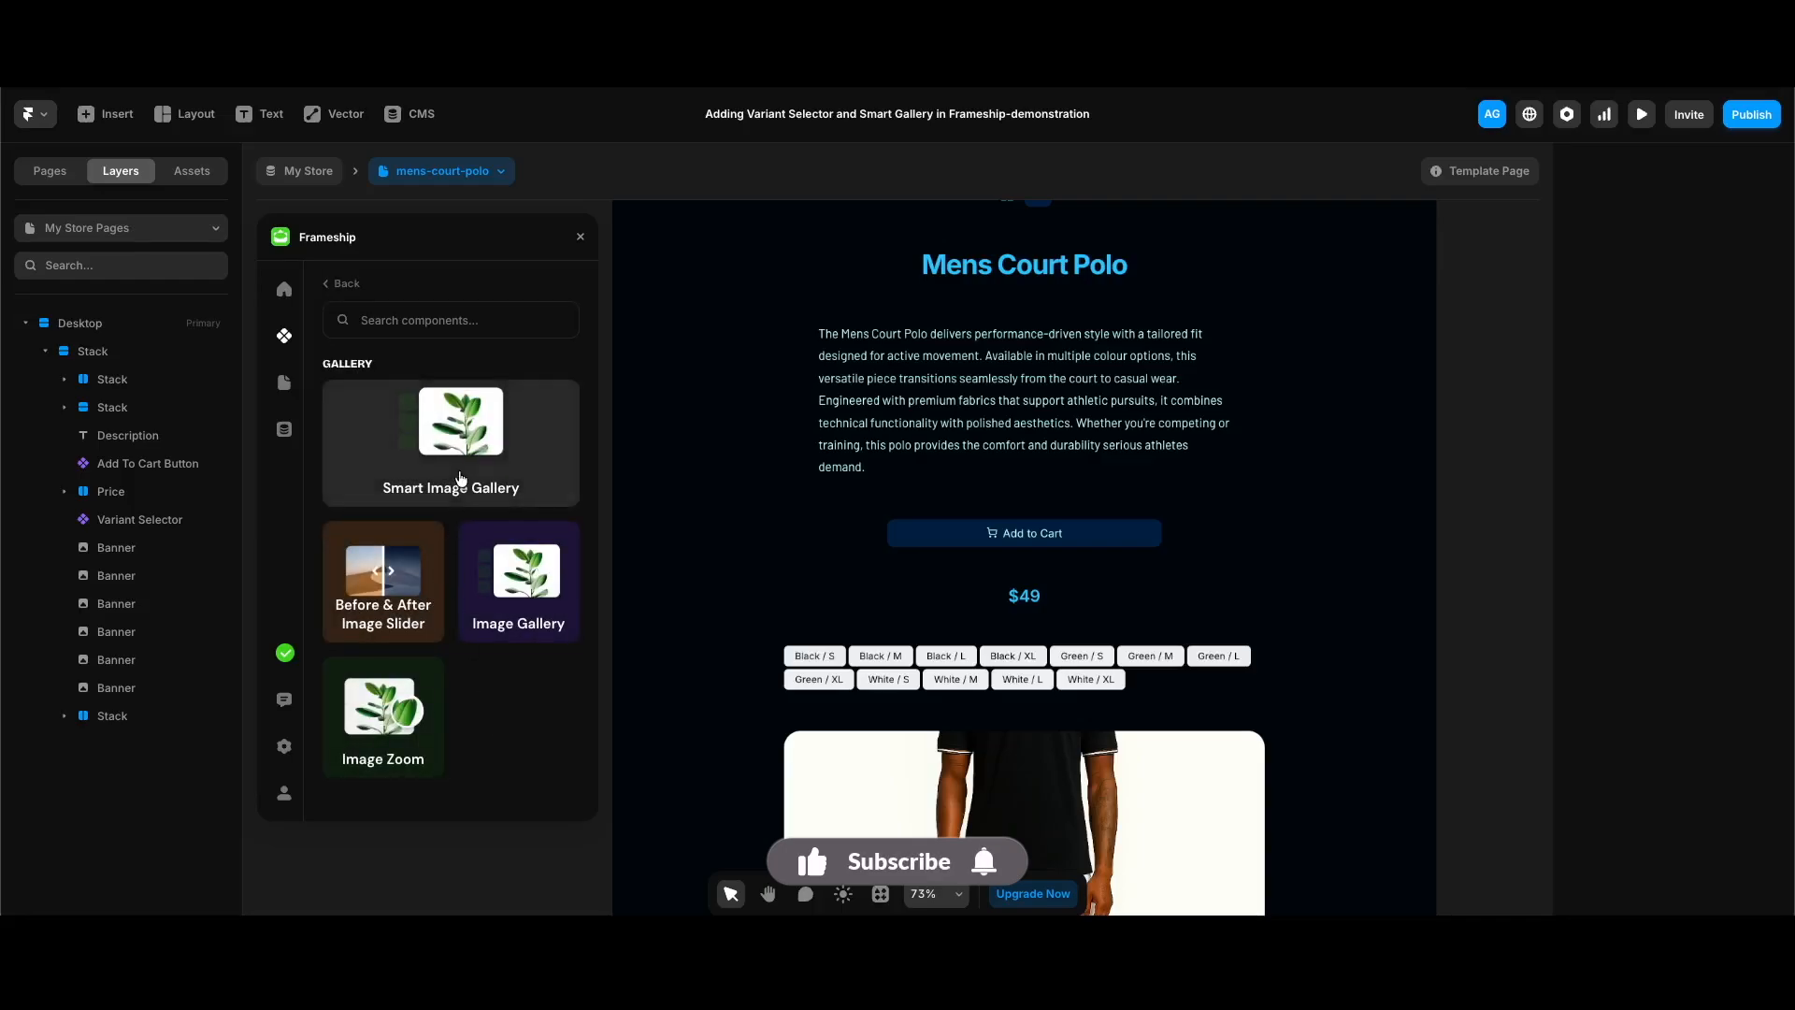
left_click(452, 481)
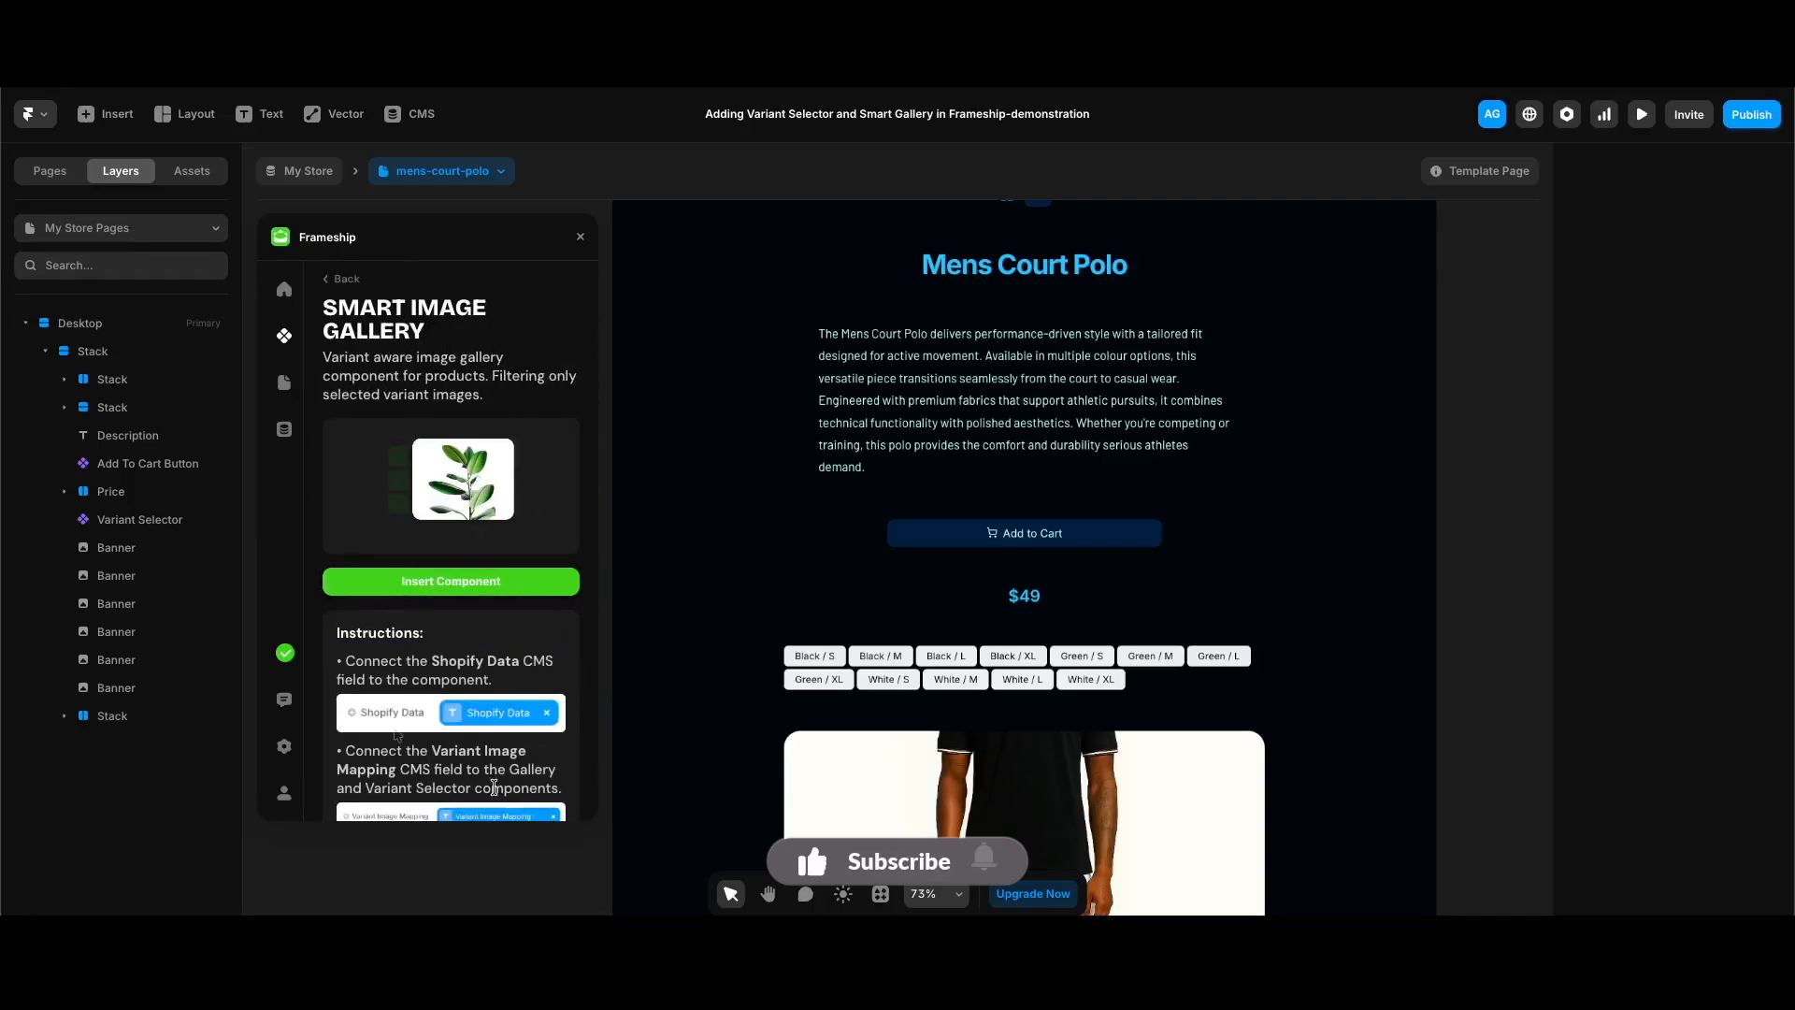
left_click(451, 587)
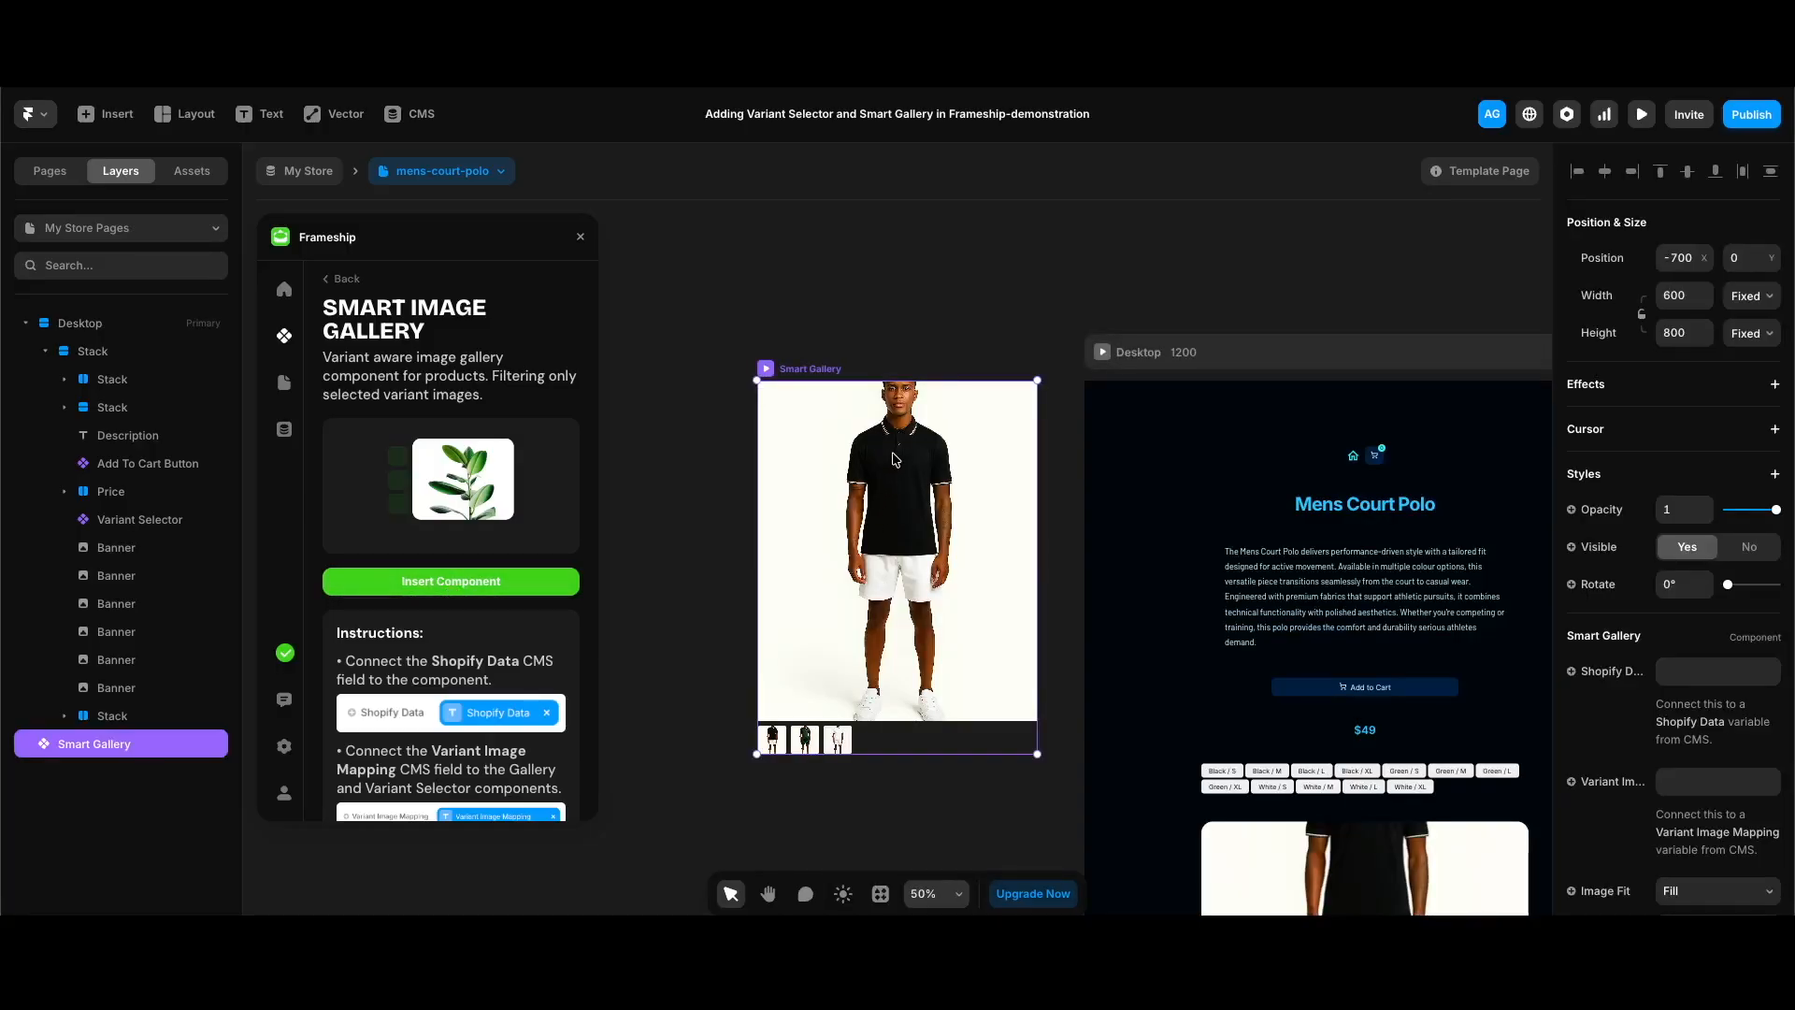
left_click_drag(855, 406, 1383, 811)
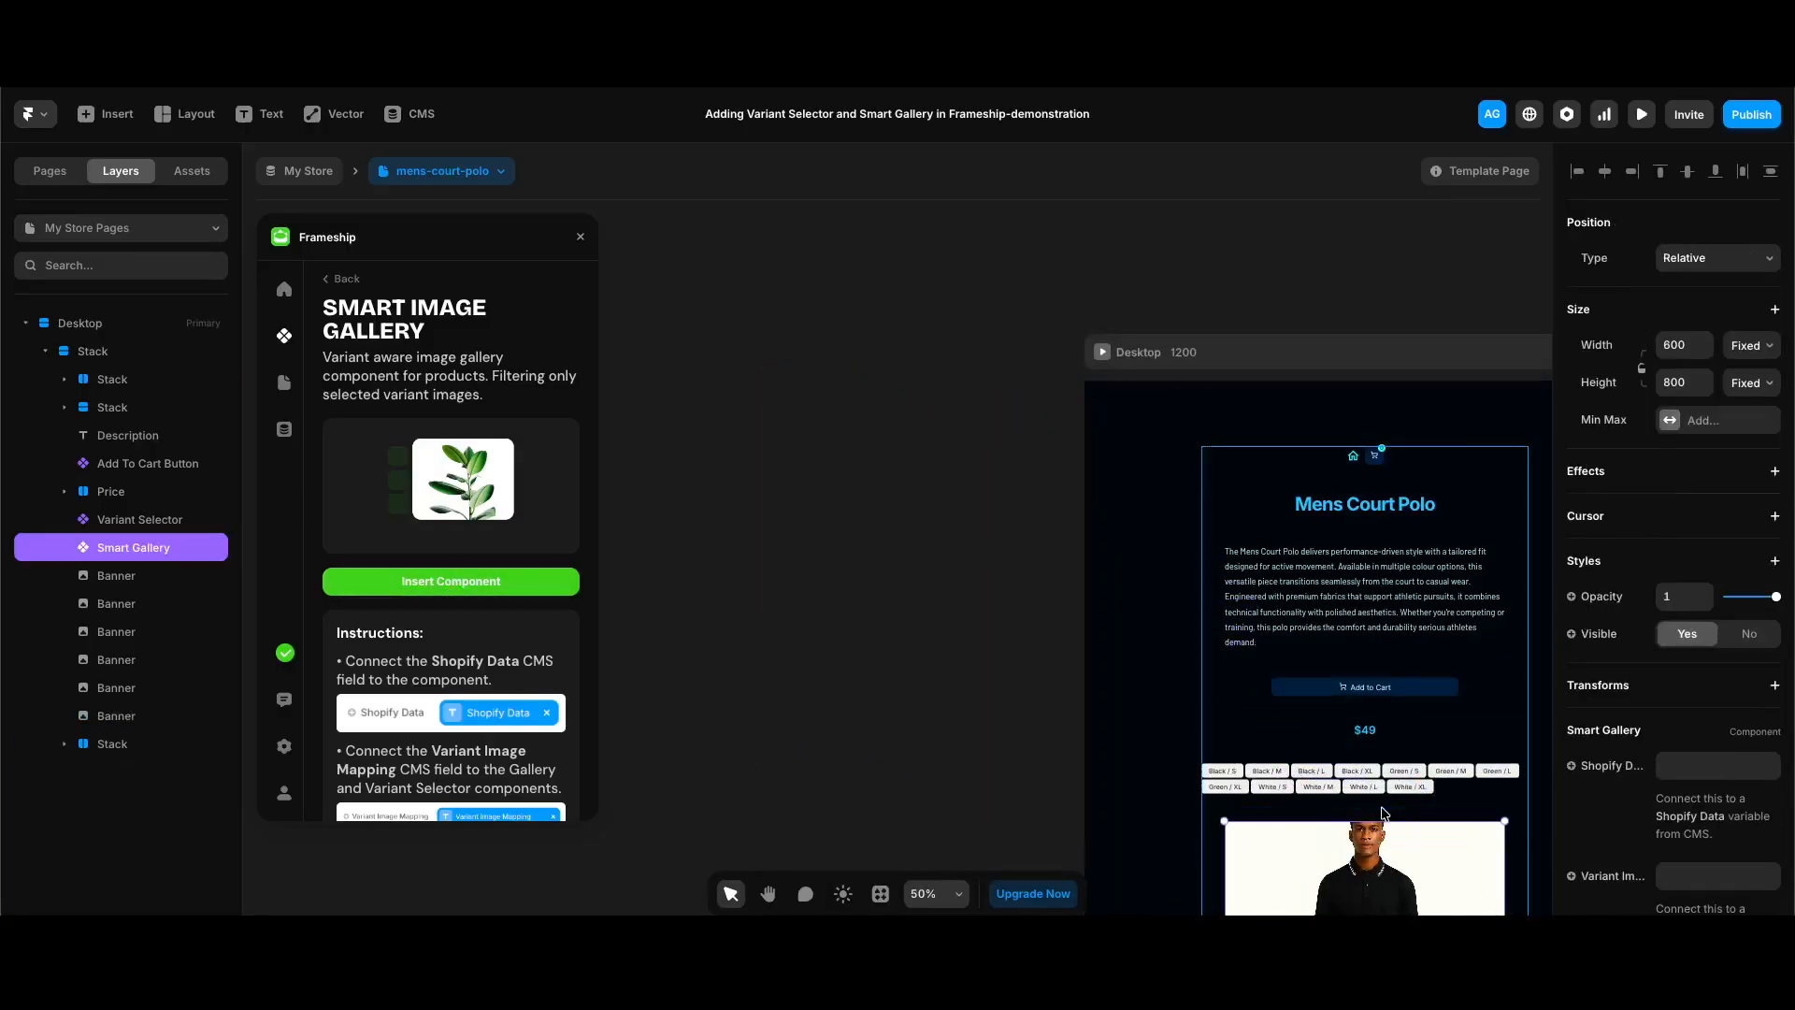
Step: Connect the Smart Gallery's Shopify Data property to the Shopify Data CMS variable
scroll(1365, 804, "down", 4)
scroll(1349, 799, "right", 2)
scroll(1349, 800, "down", 1)
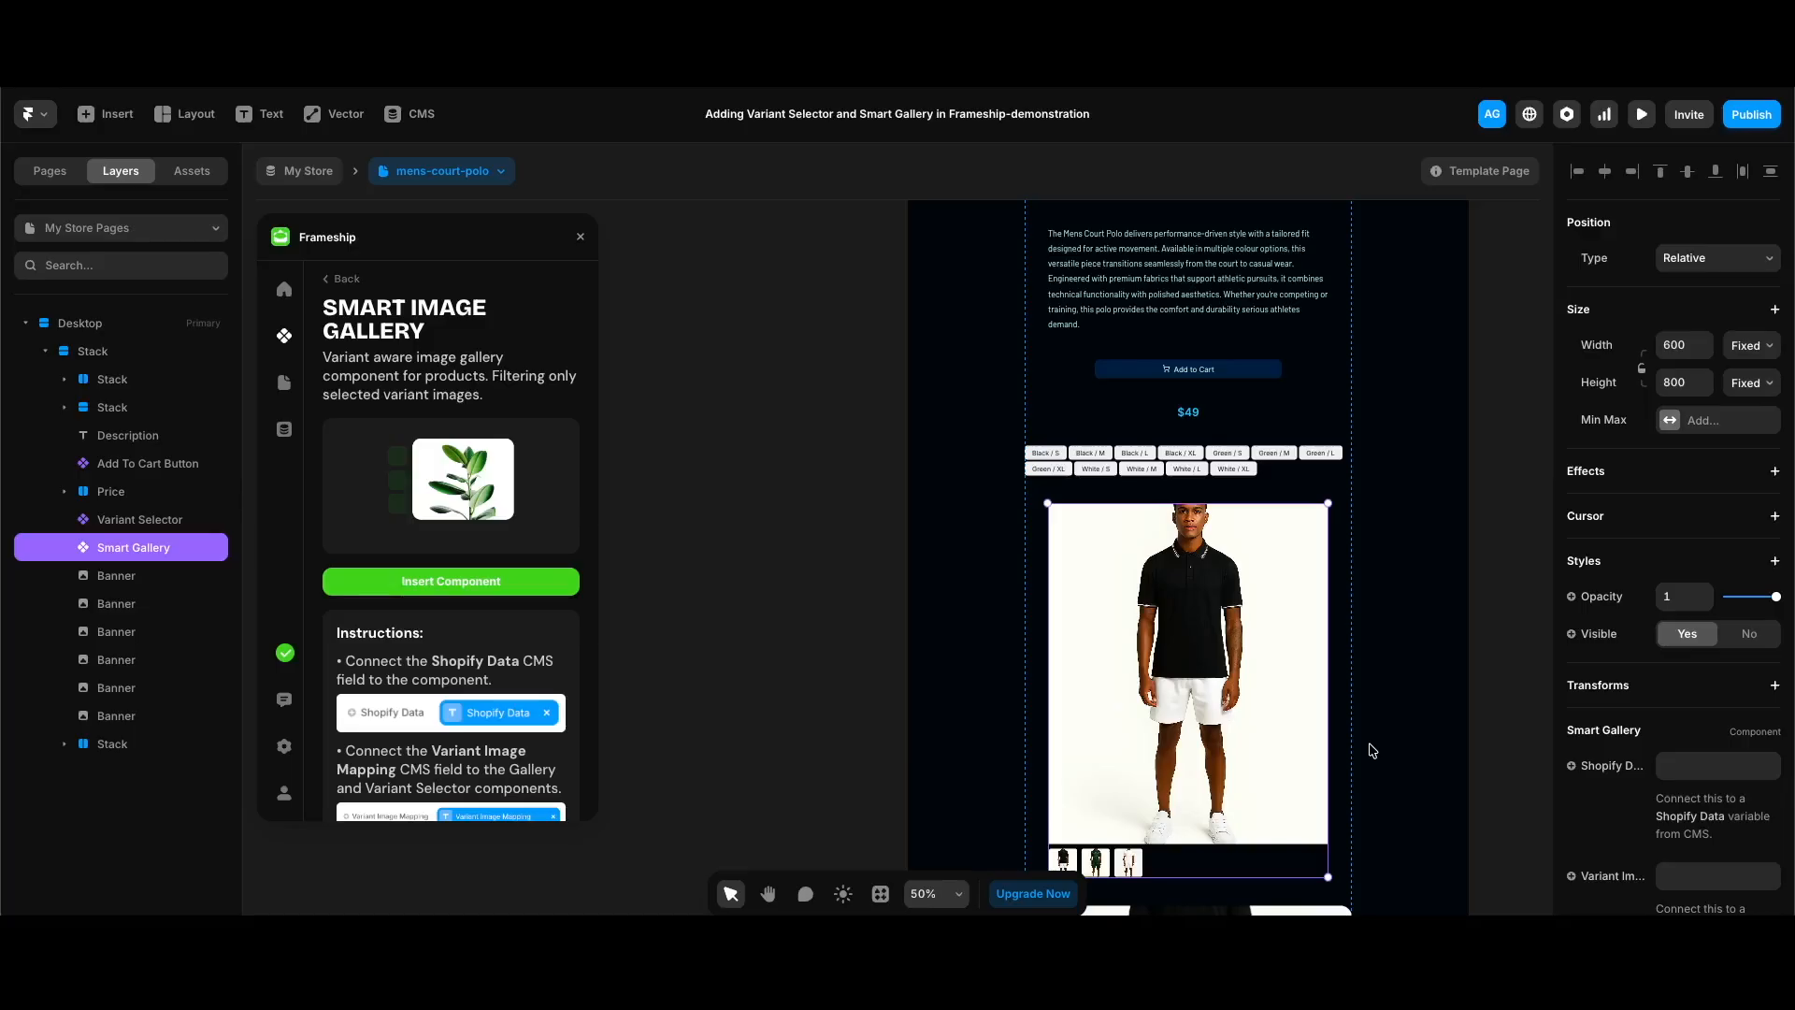
scroll(430, 719, "down", 1)
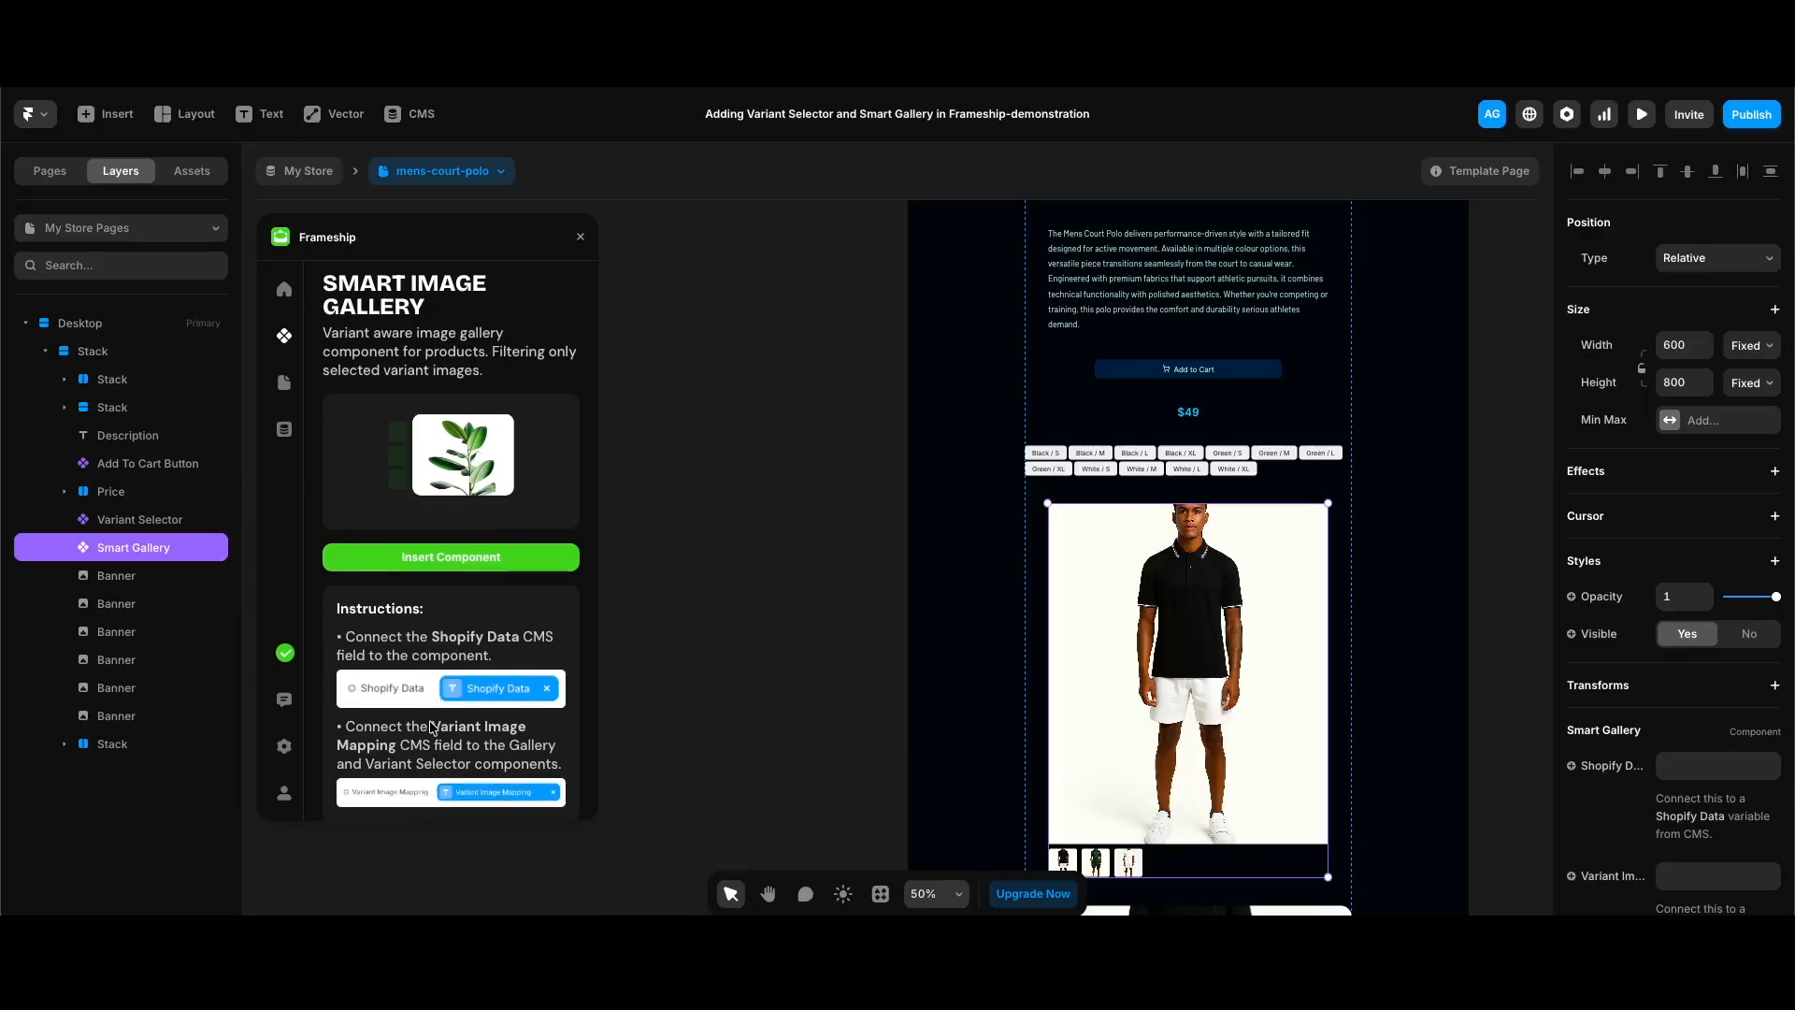
scroll(1649, 639, "down", 3)
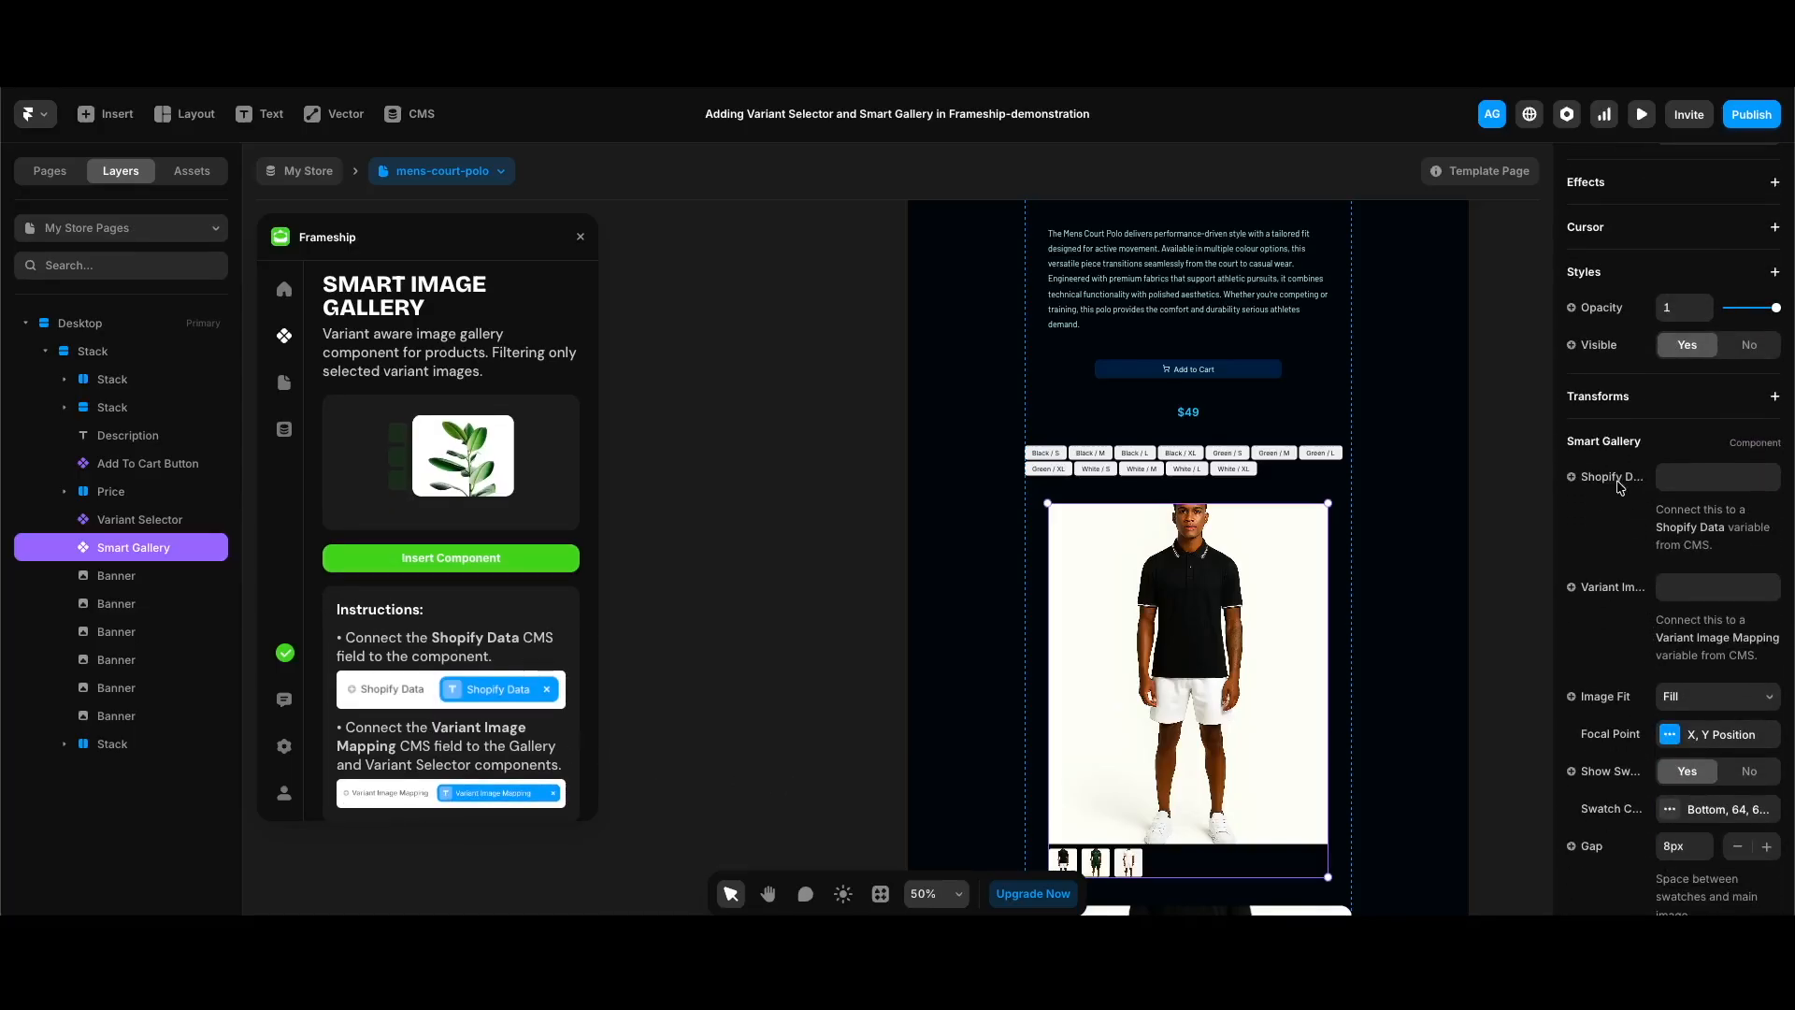
left_click(1617, 480)
mouse_move(1622, 560)
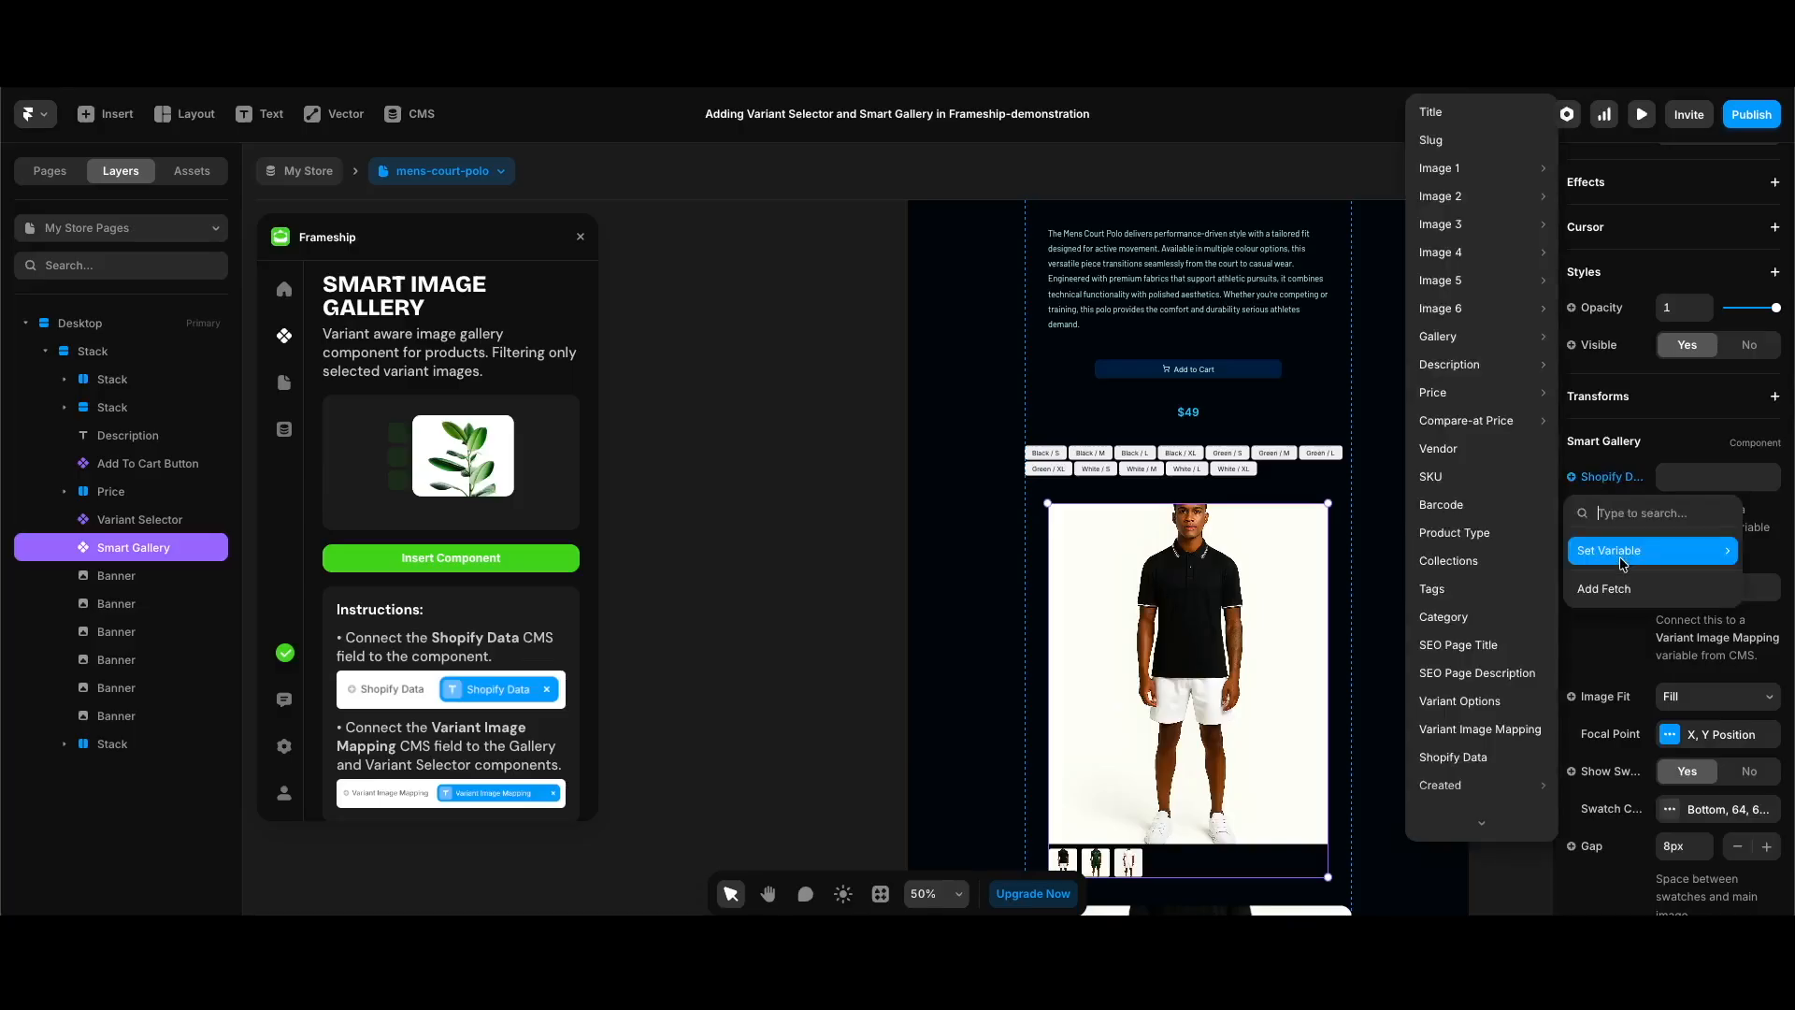
scroll(1486, 712, "down", 1)
left_click(1484, 712)
Step: Connect the gallery's Variant Image Mapping property to the Variant Image Mapping CMS variable
left_click(1613, 587)
mouse_move(1627, 661)
left_click(1470, 728)
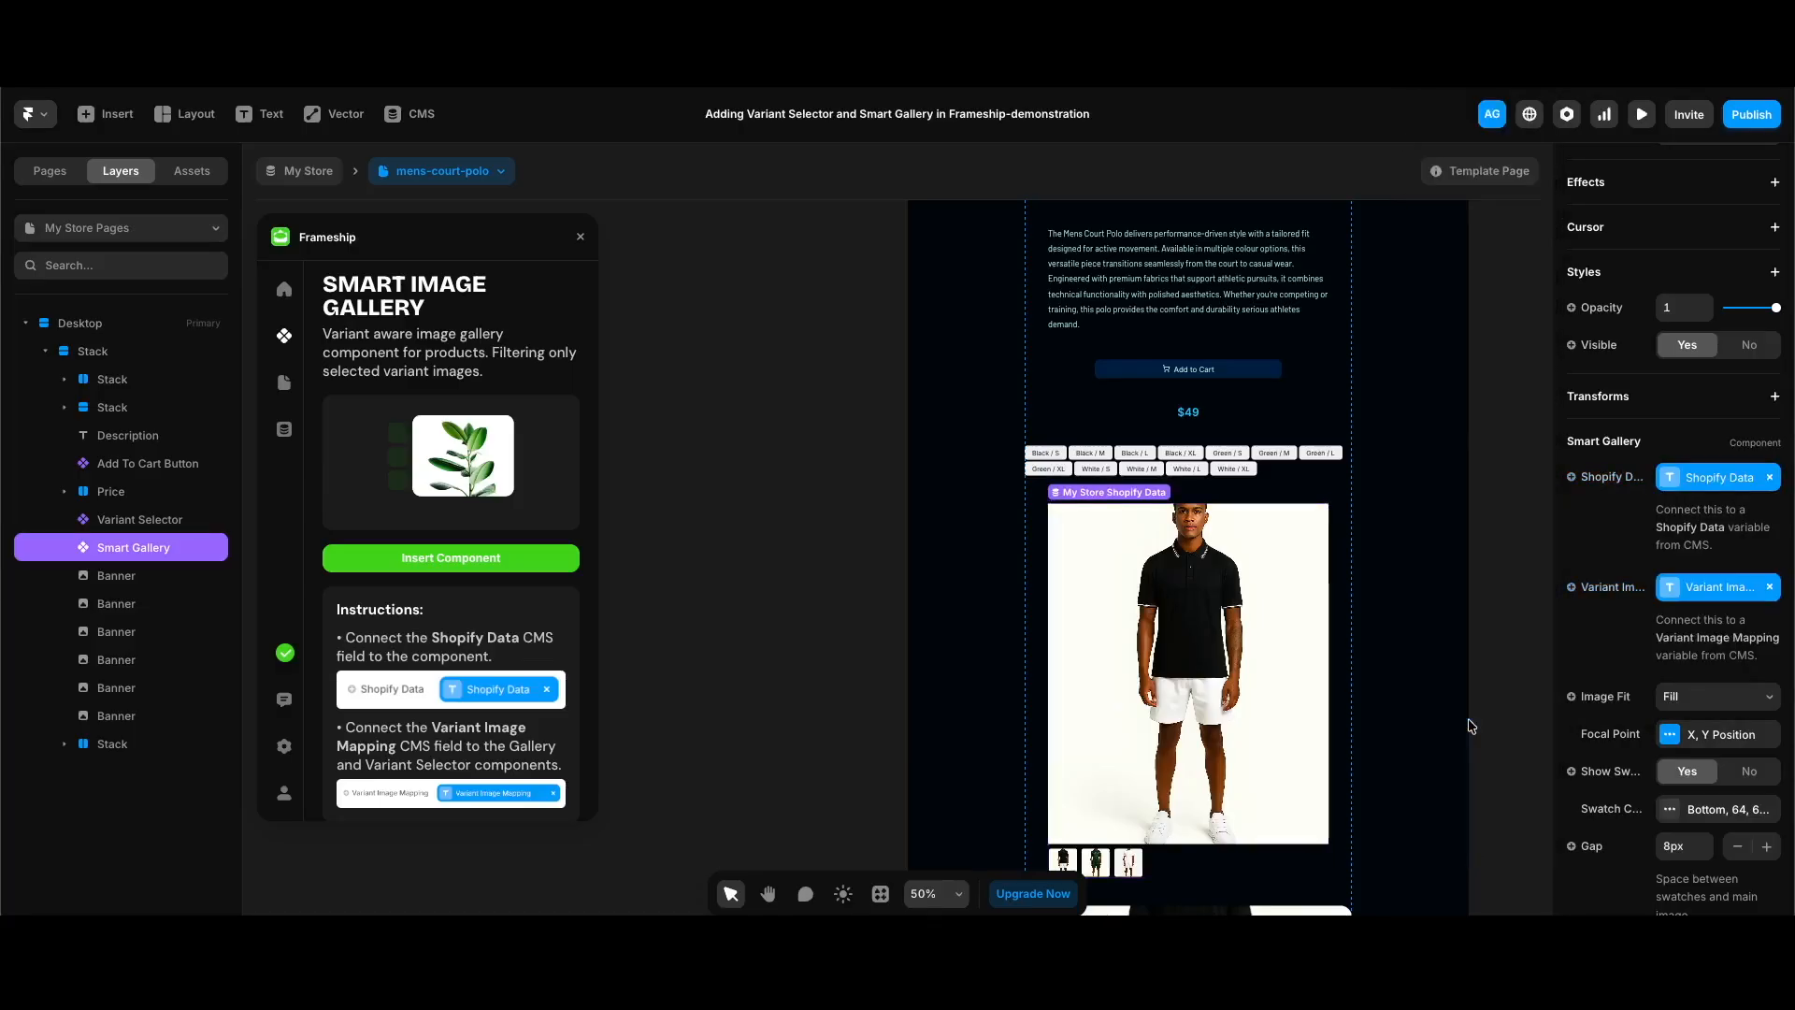
Step: Connect the Smart Gallery's Image 1 through Image 6 properties to the matching Image 1 to Image 6 CMS variables
scroll(1554, 653, "down", 7)
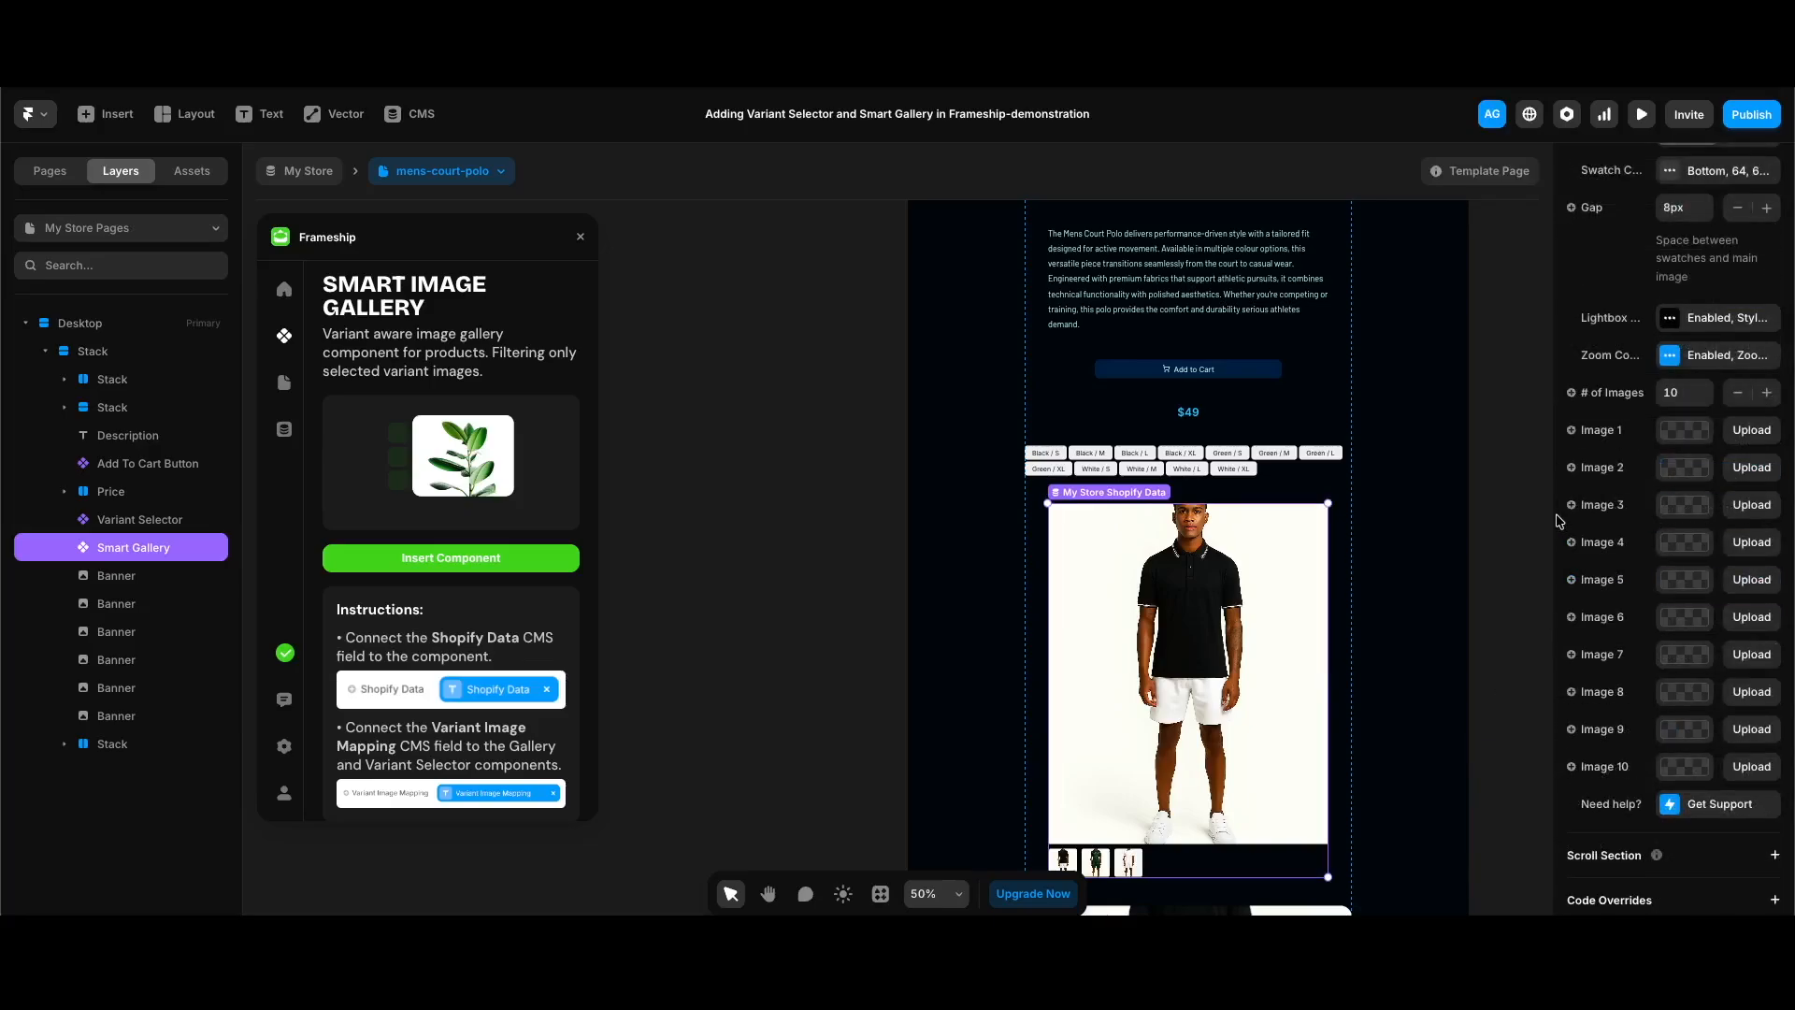
left_click(1599, 433)
mouse_move(1606, 509)
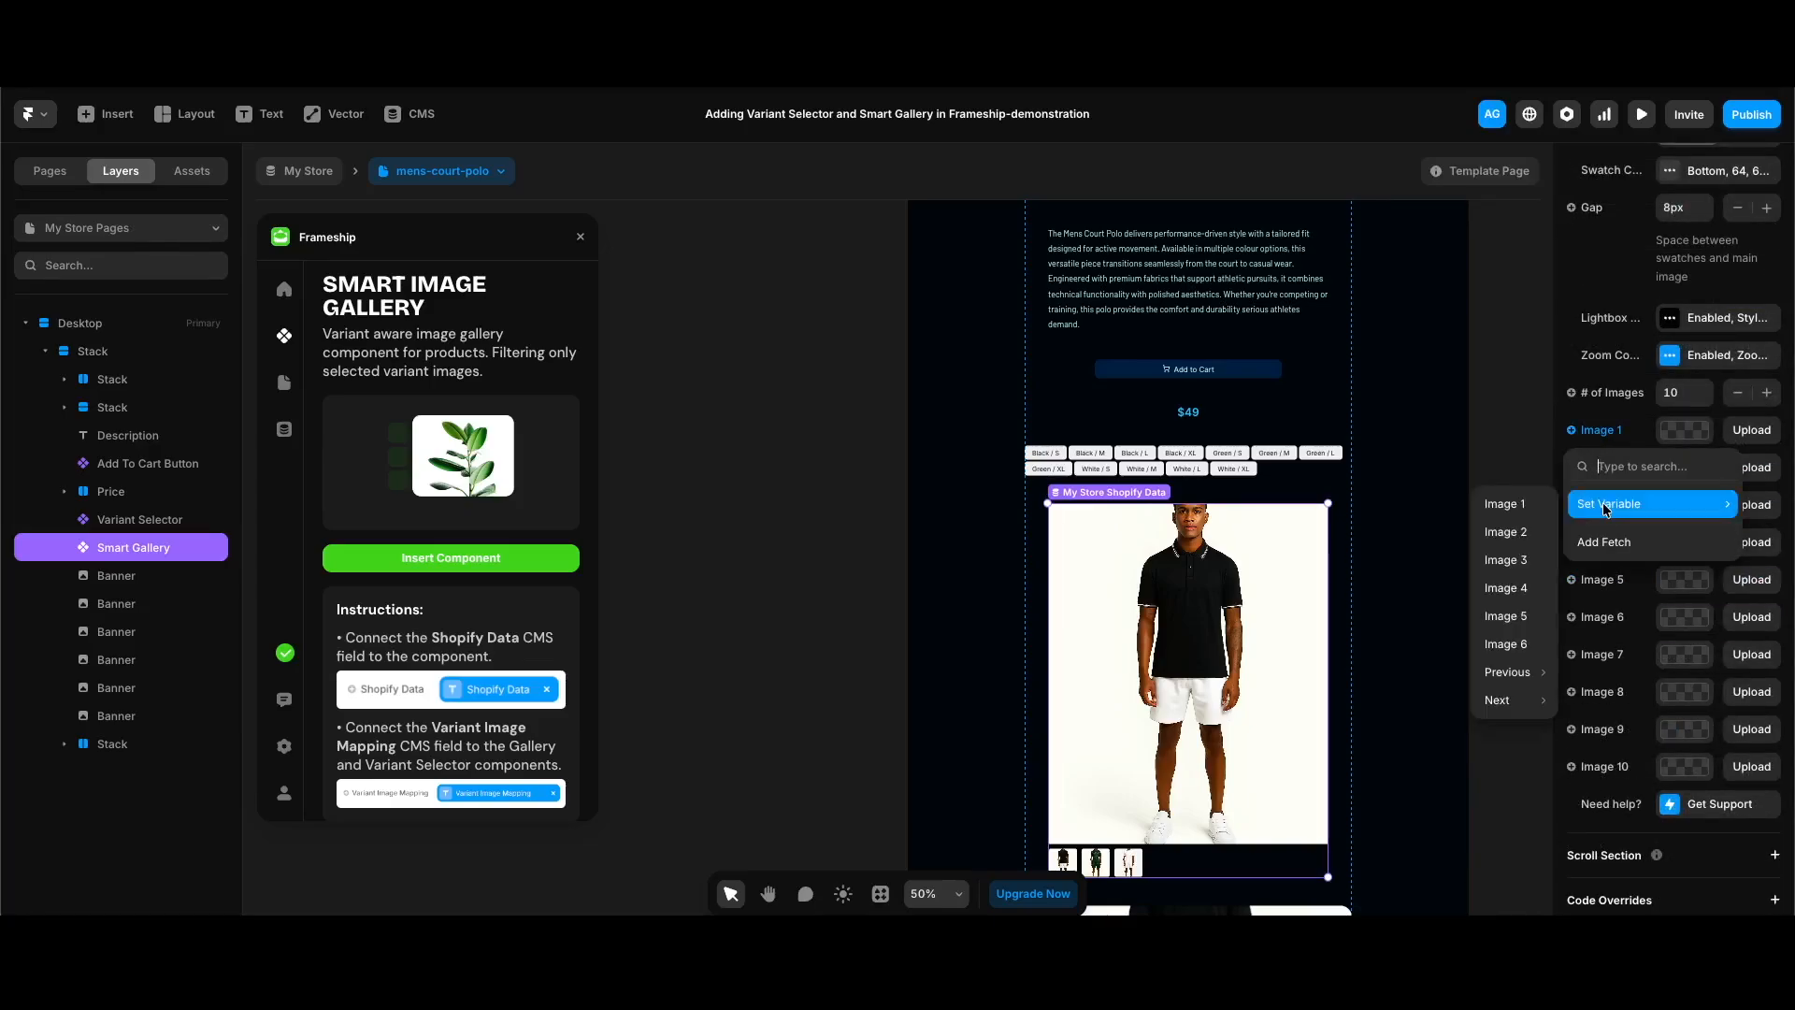
left_click(1524, 505)
left_click(1608, 468)
mouse_move(1608, 542)
left_click(1514, 580)
left_click(1608, 506)
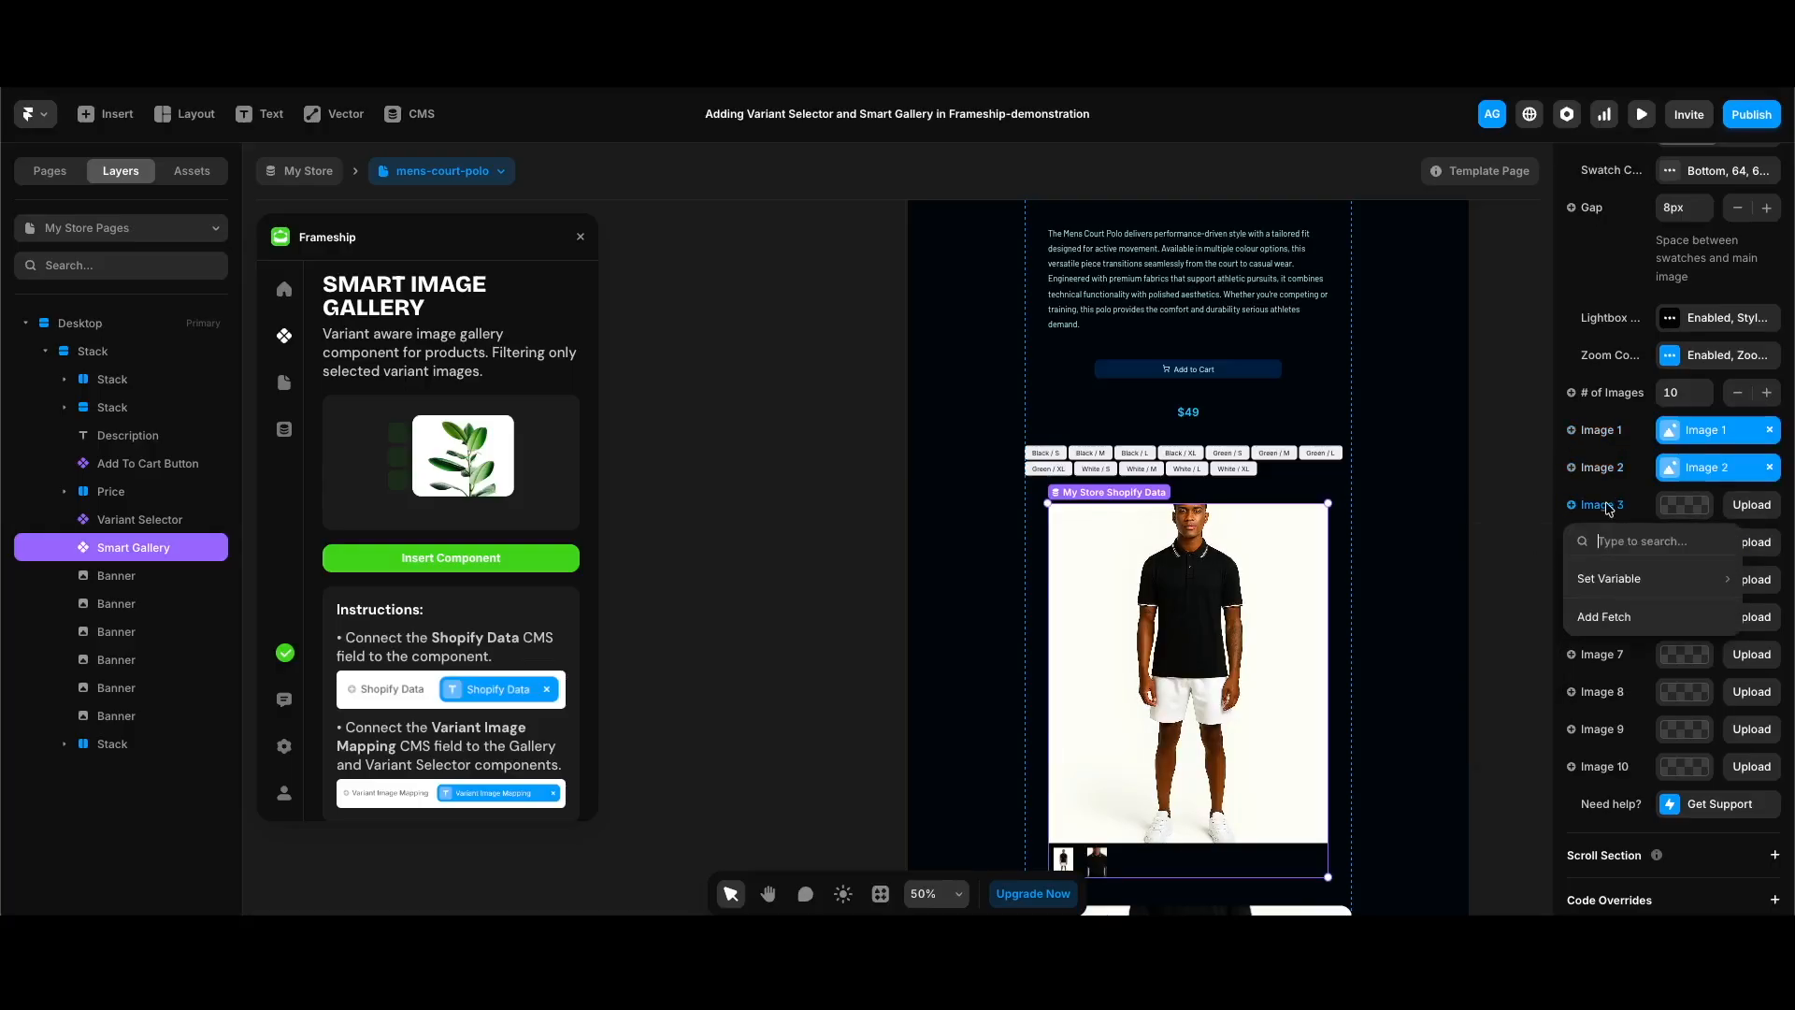
mouse_move(1608, 580)
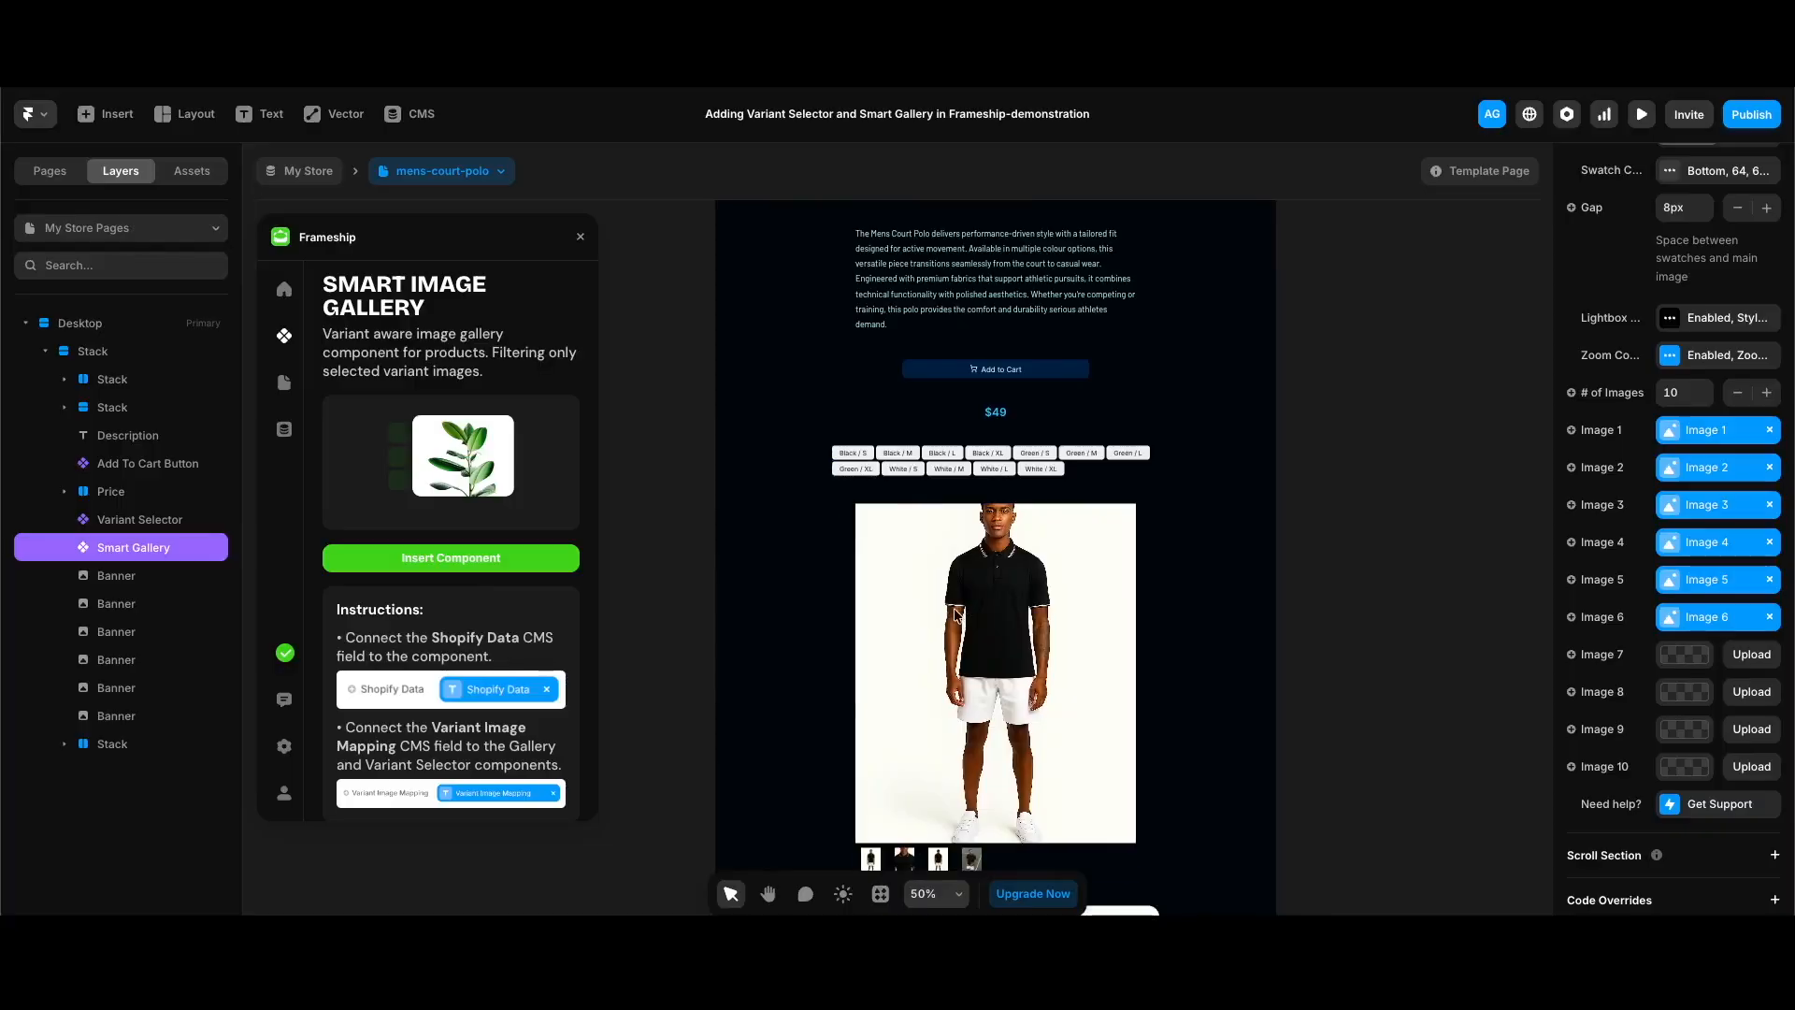
Step: Publish the site update and check the smart gallery with its thumbnails on the live product page
left_click(1751, 115)
left_click(1659, 304)
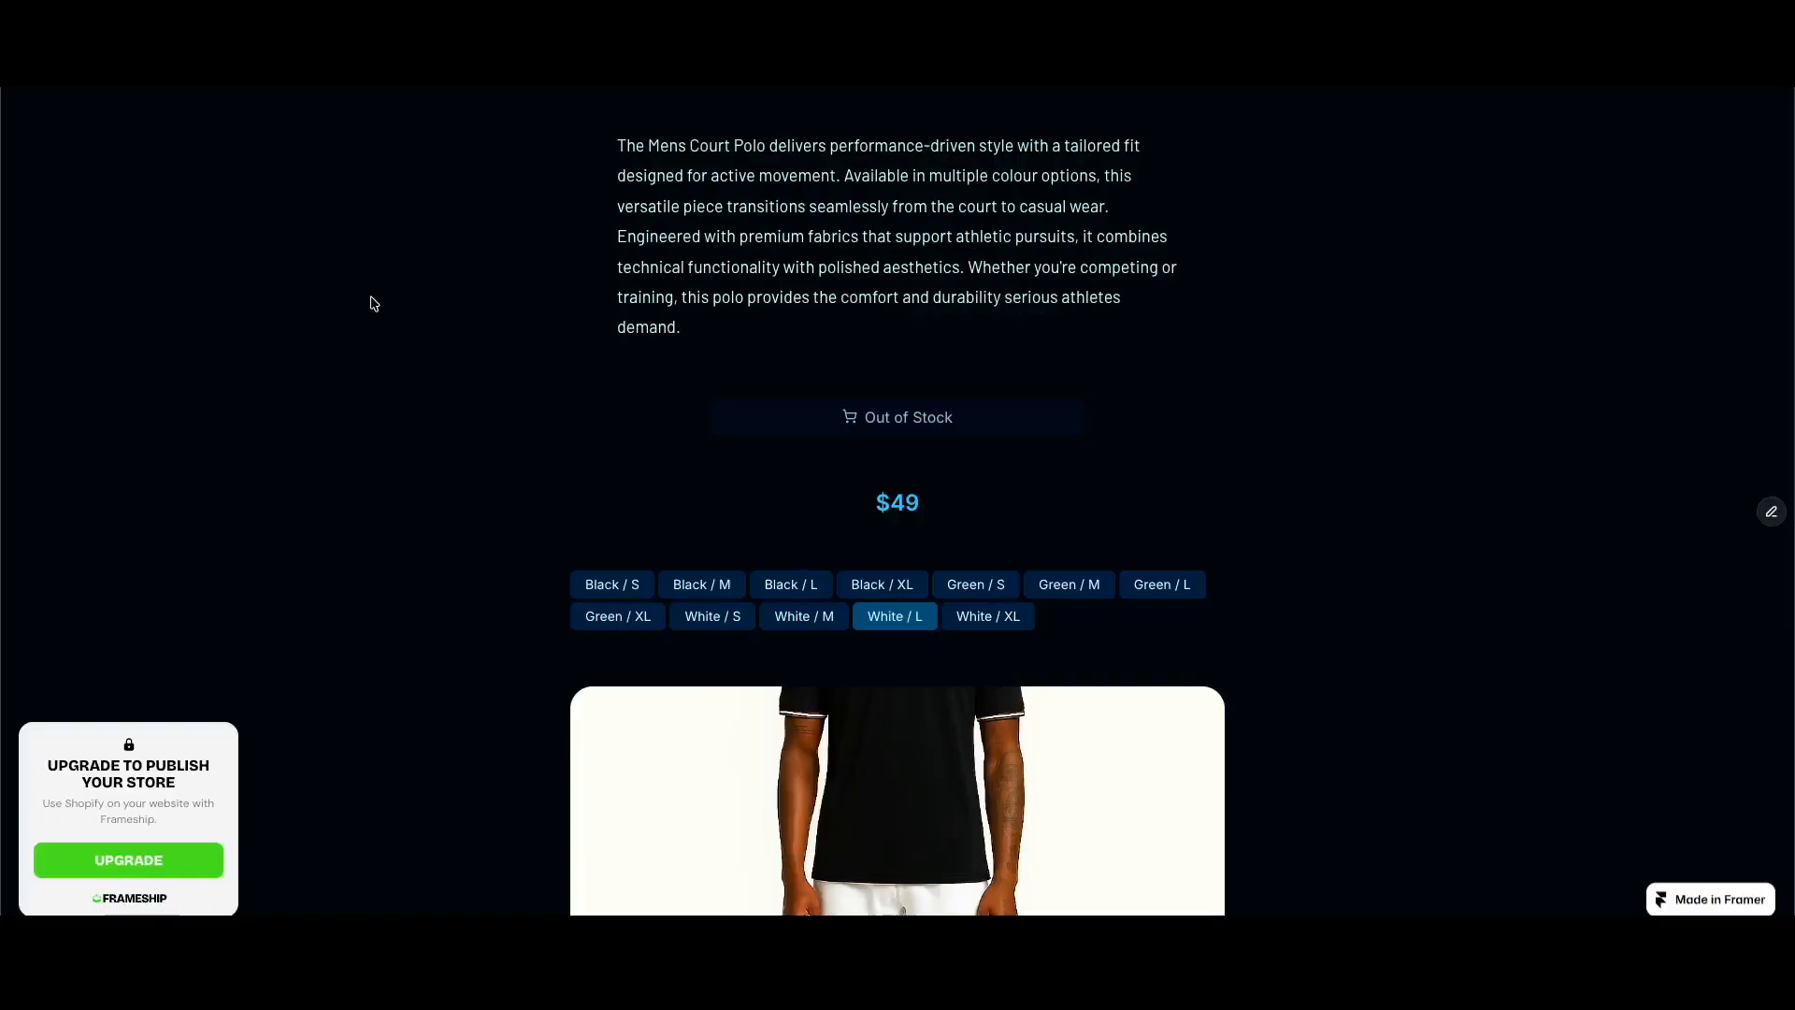
scroll(374, 302, "down", 3)
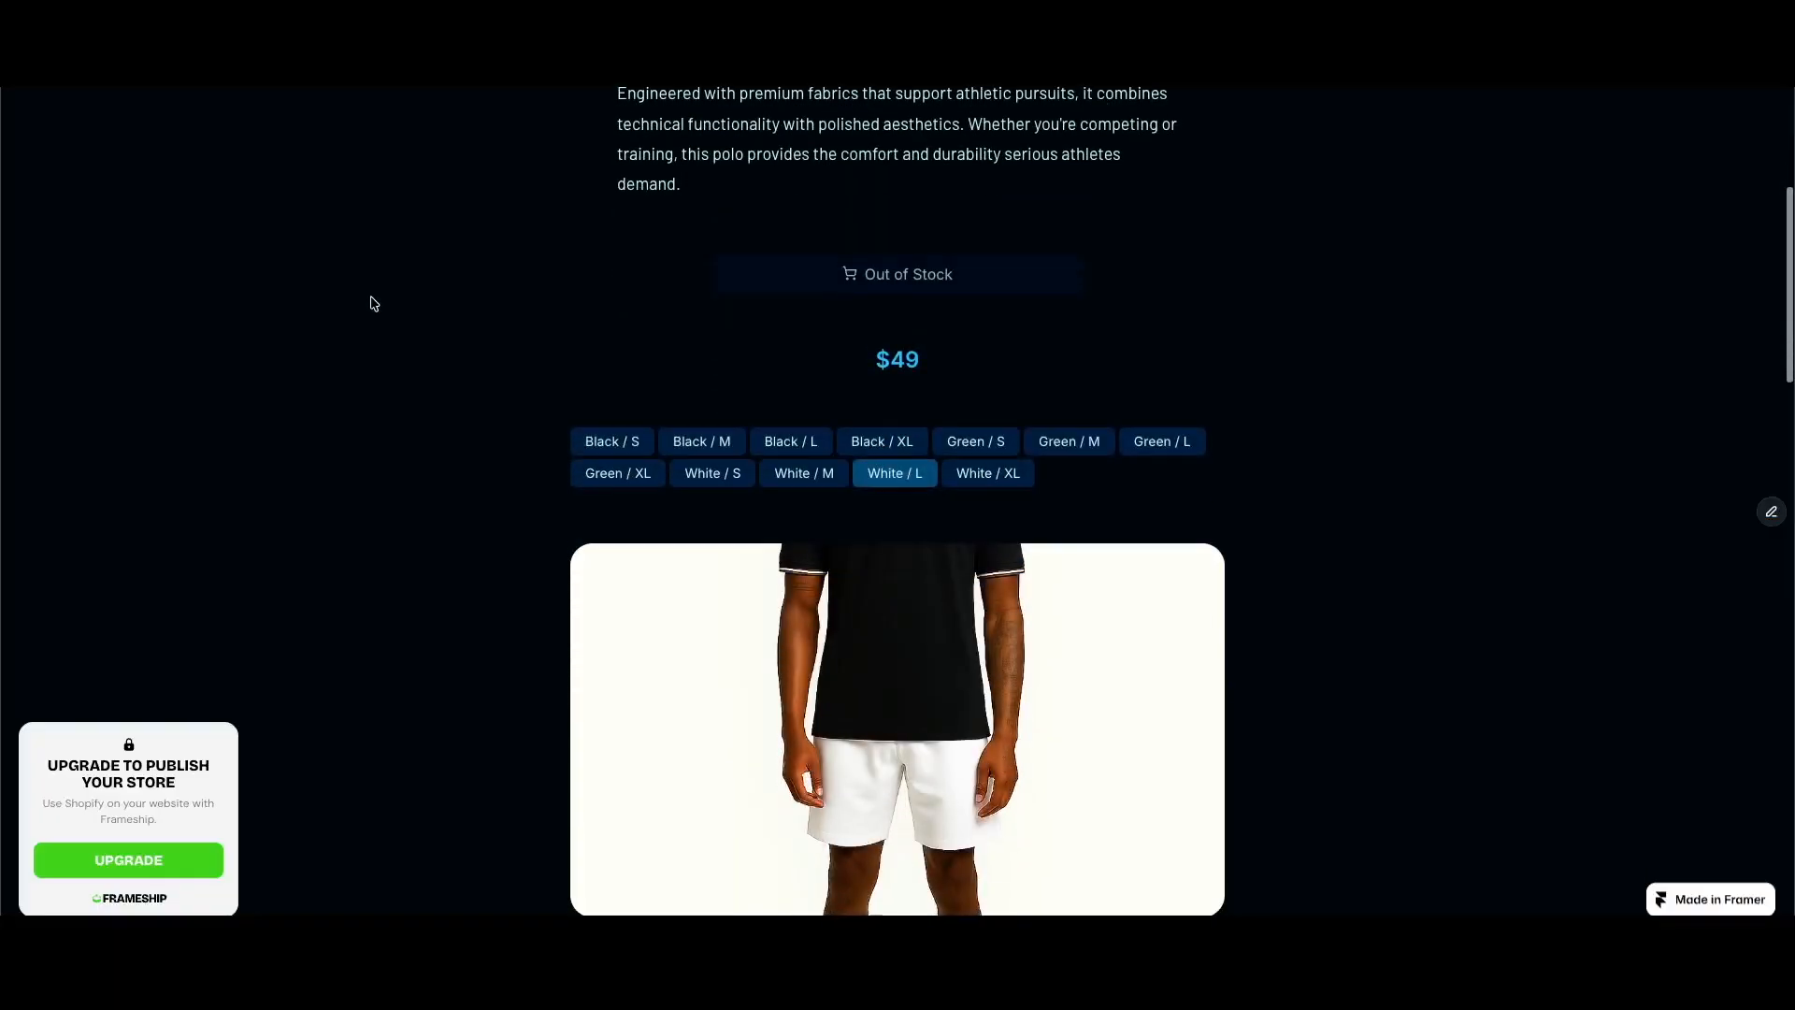
scroll(374, 302, "up", 1)
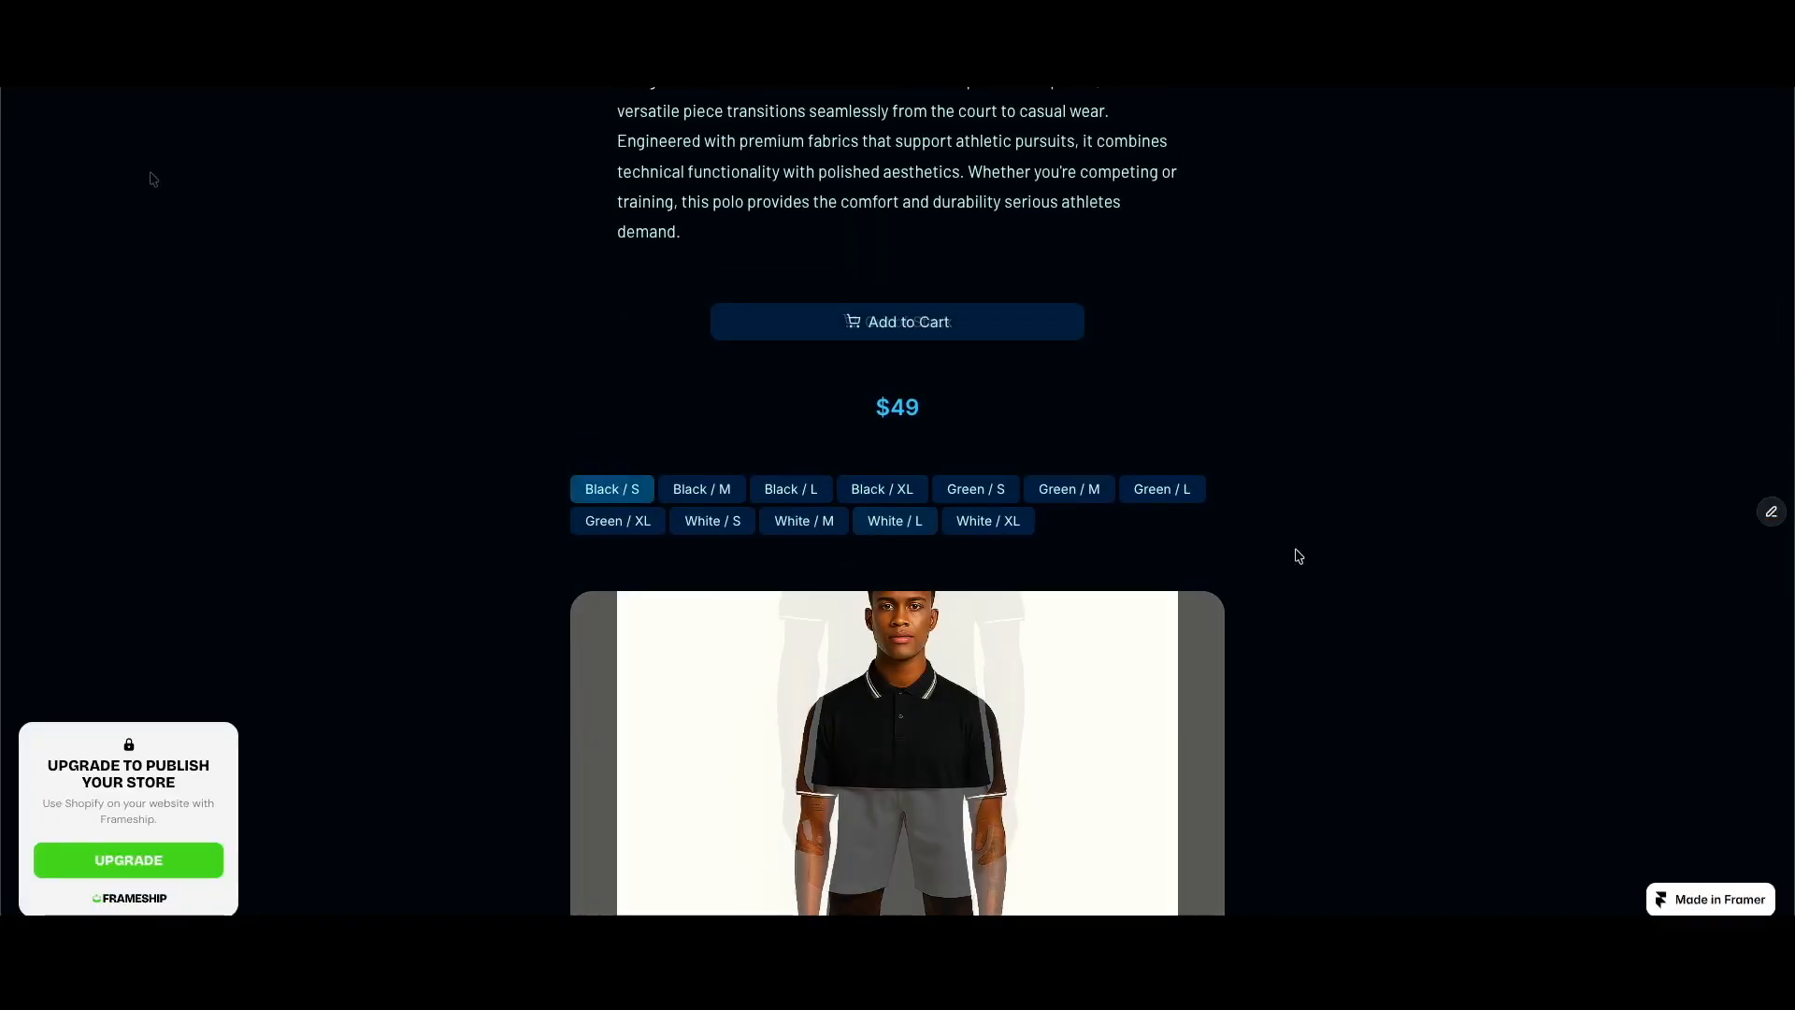
scroll(1331, 586, "down", 4)
scroll(1331, 586, "down", 2)
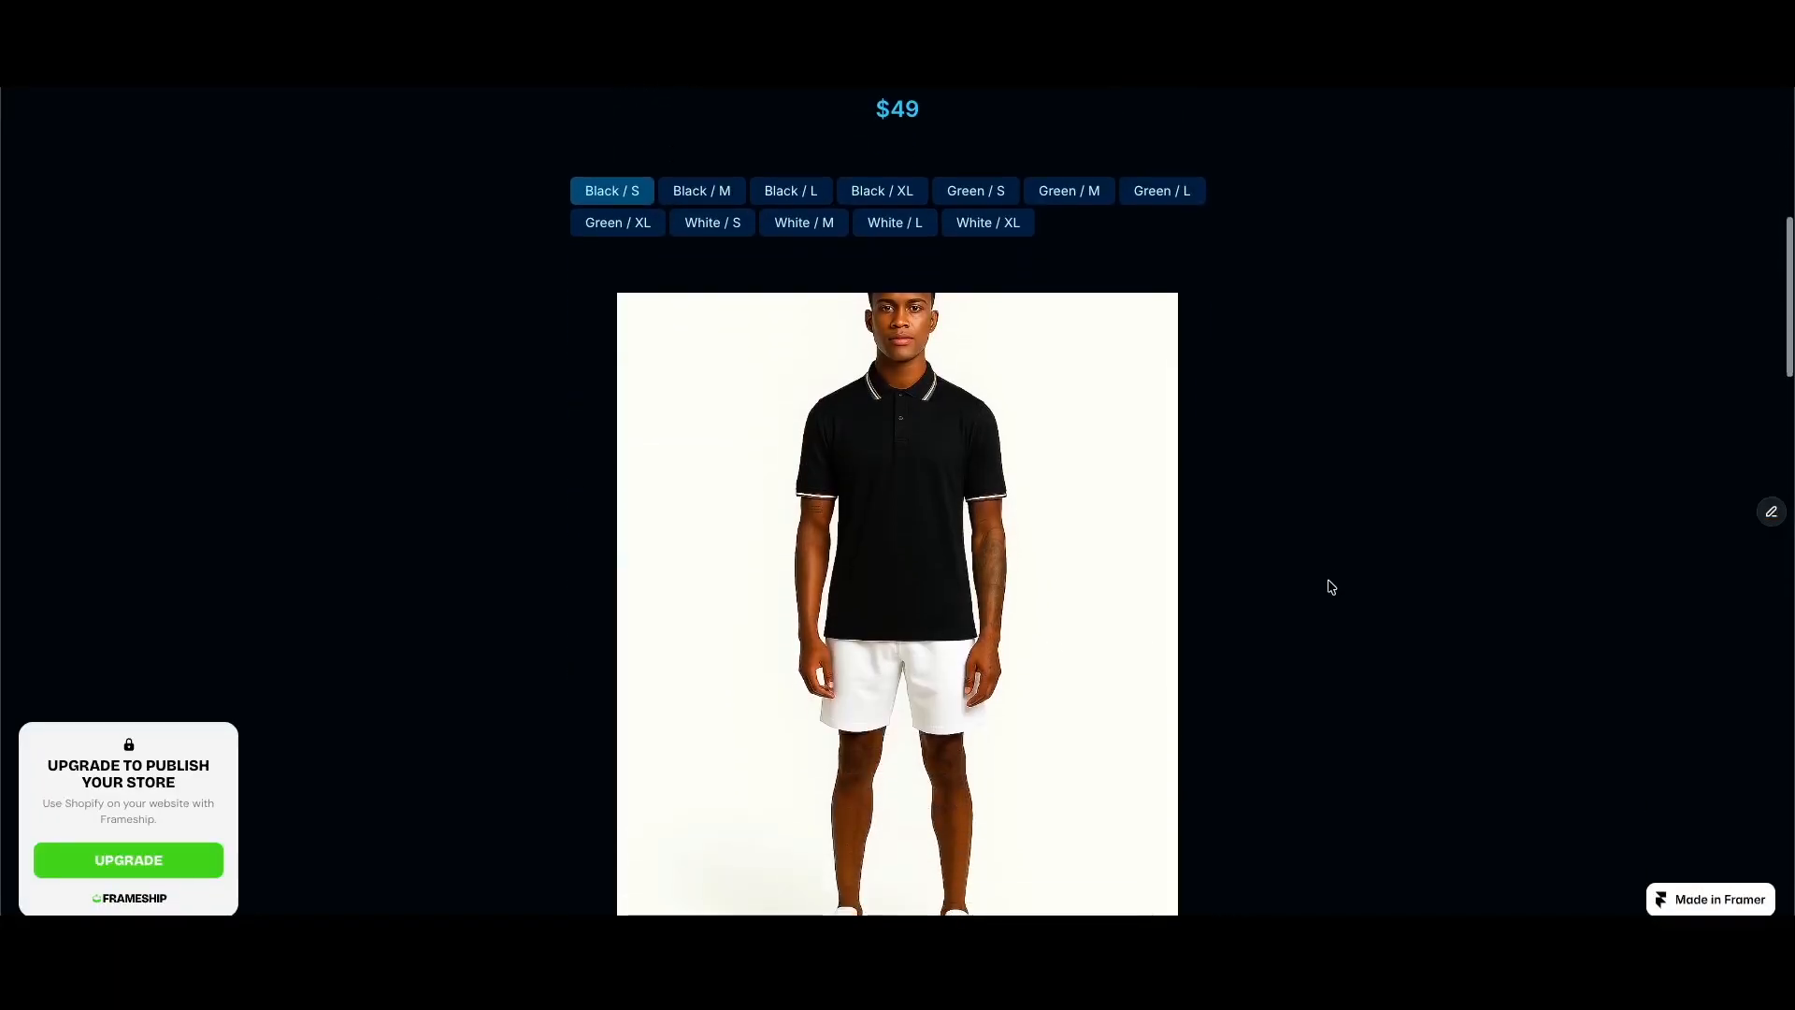
scroll(1331, 586, "down", 4)
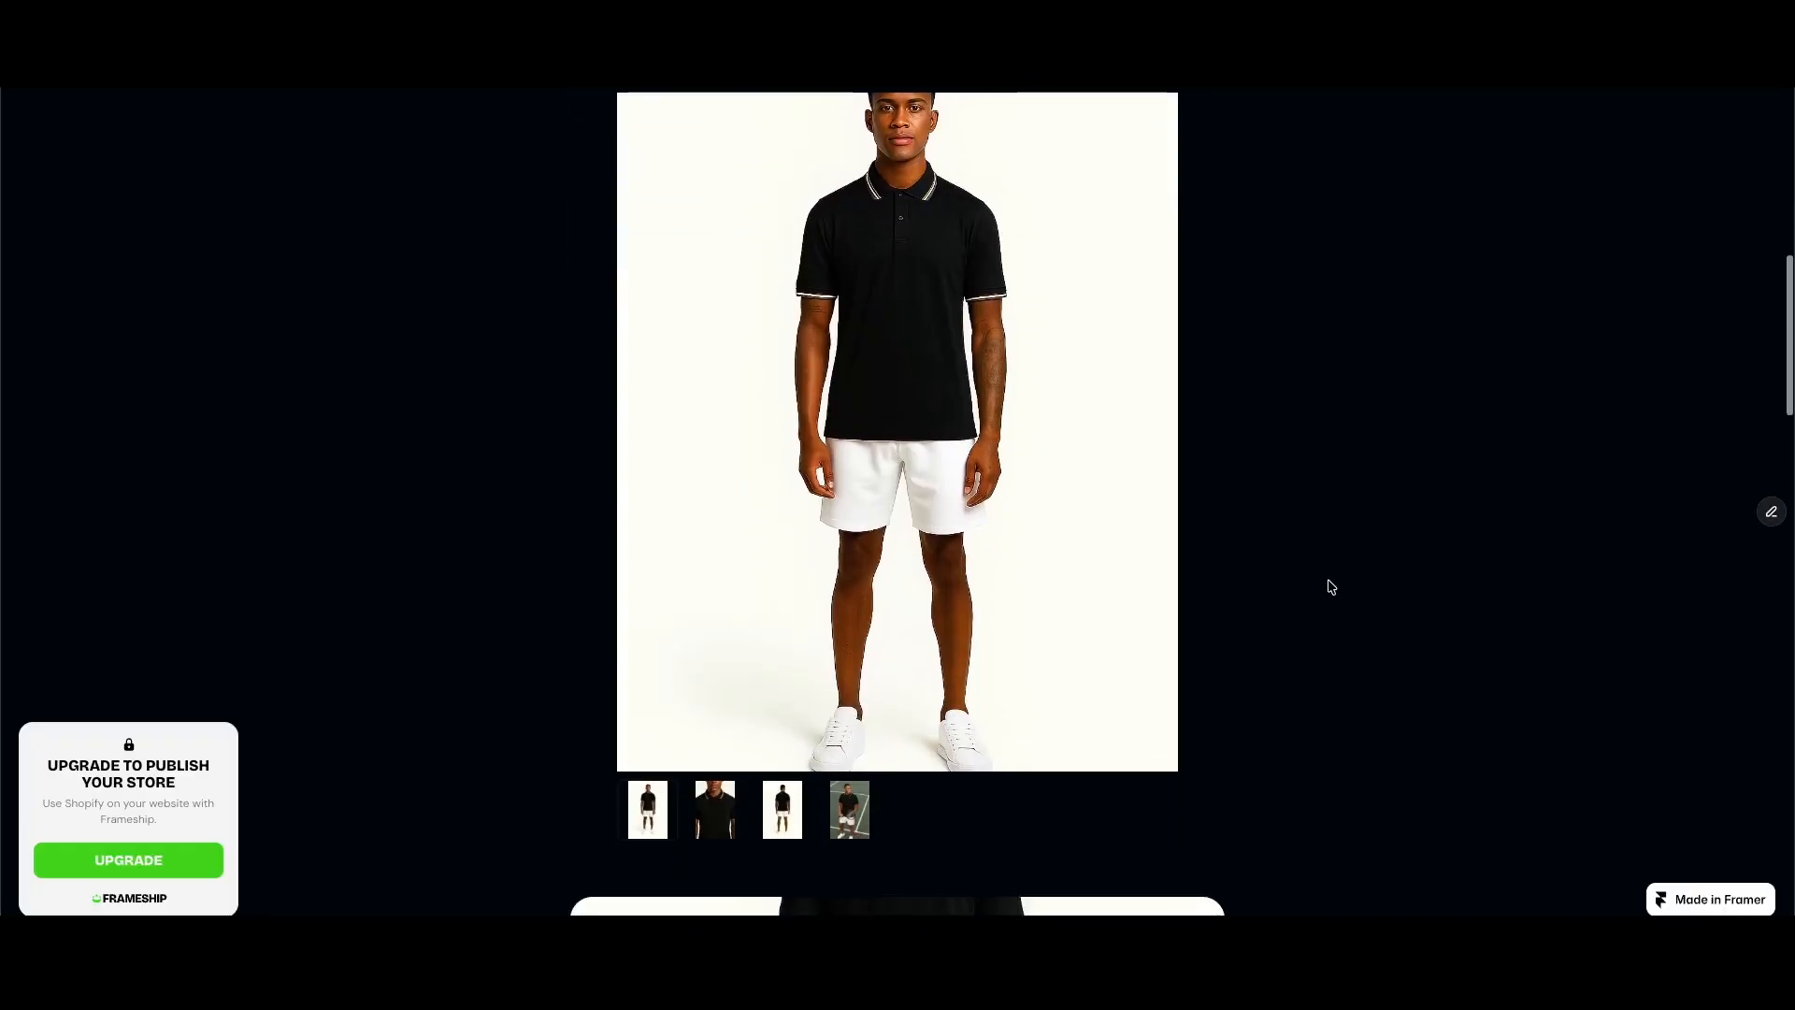
scroll(1327, 585, "up", 5)
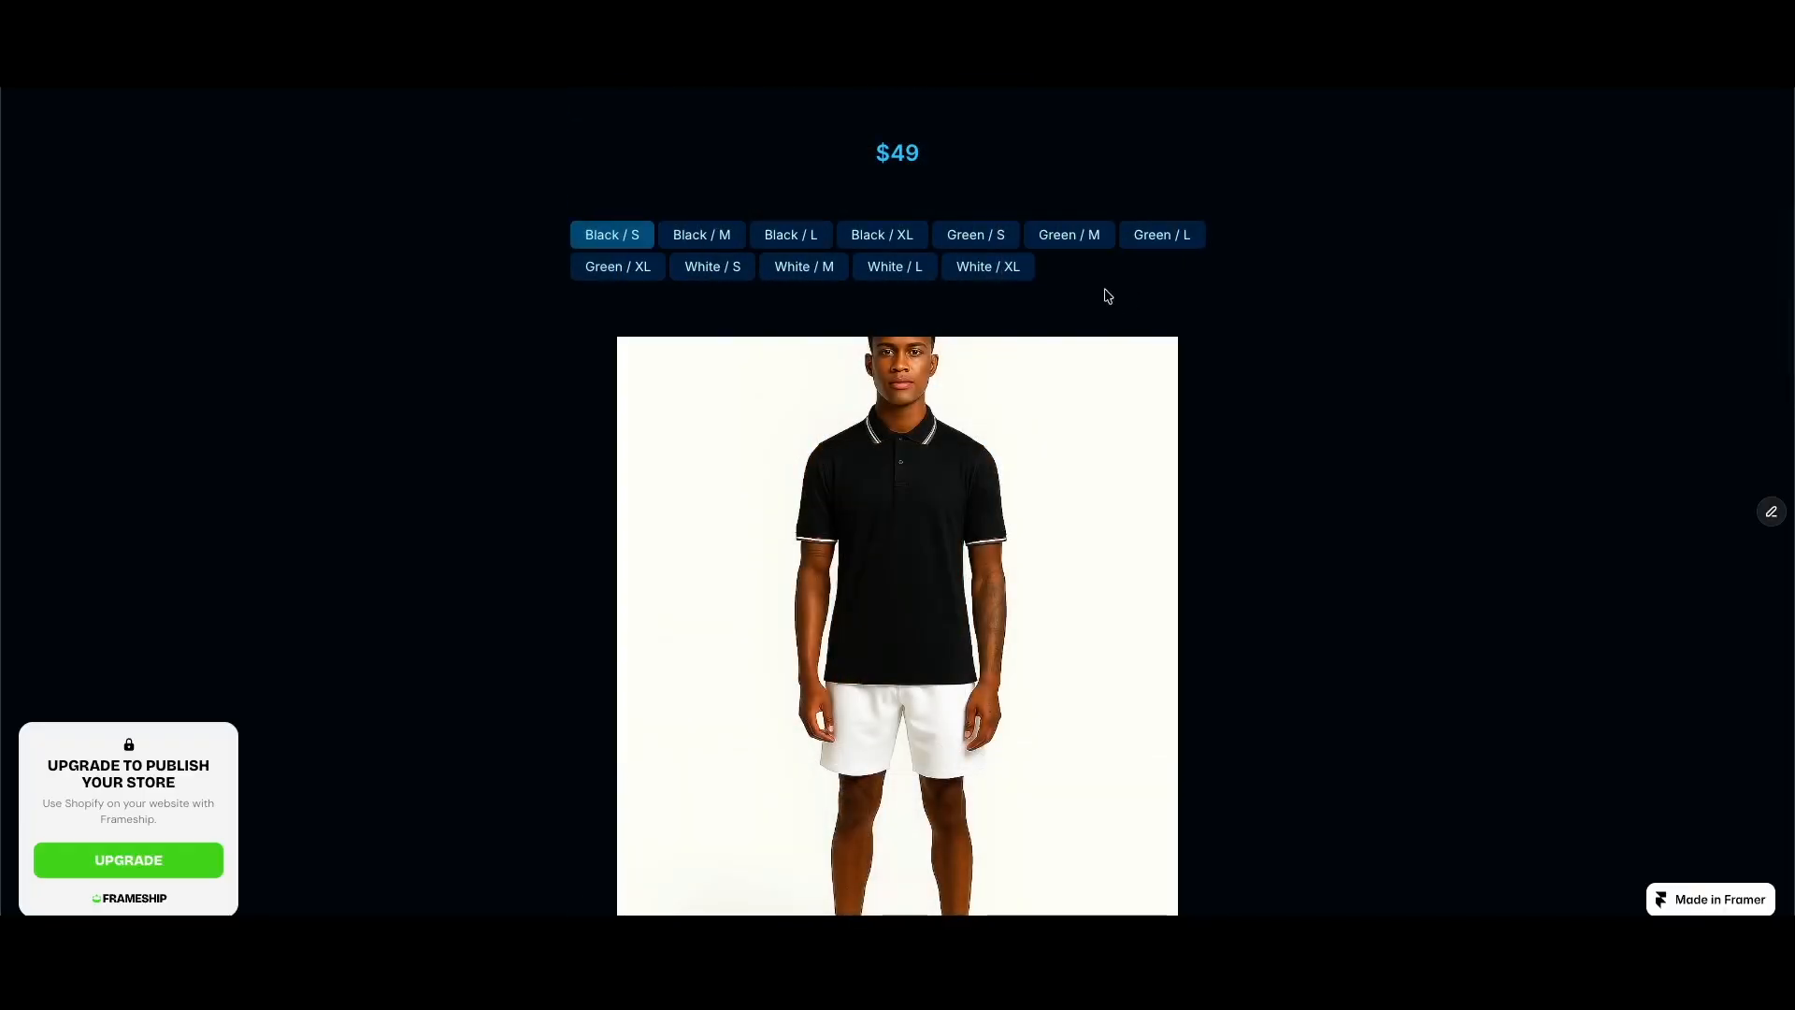
Step: Test the gallery's image filtering with the Green / S and White / S variants, then return to Black / S
left_click(986, 243)
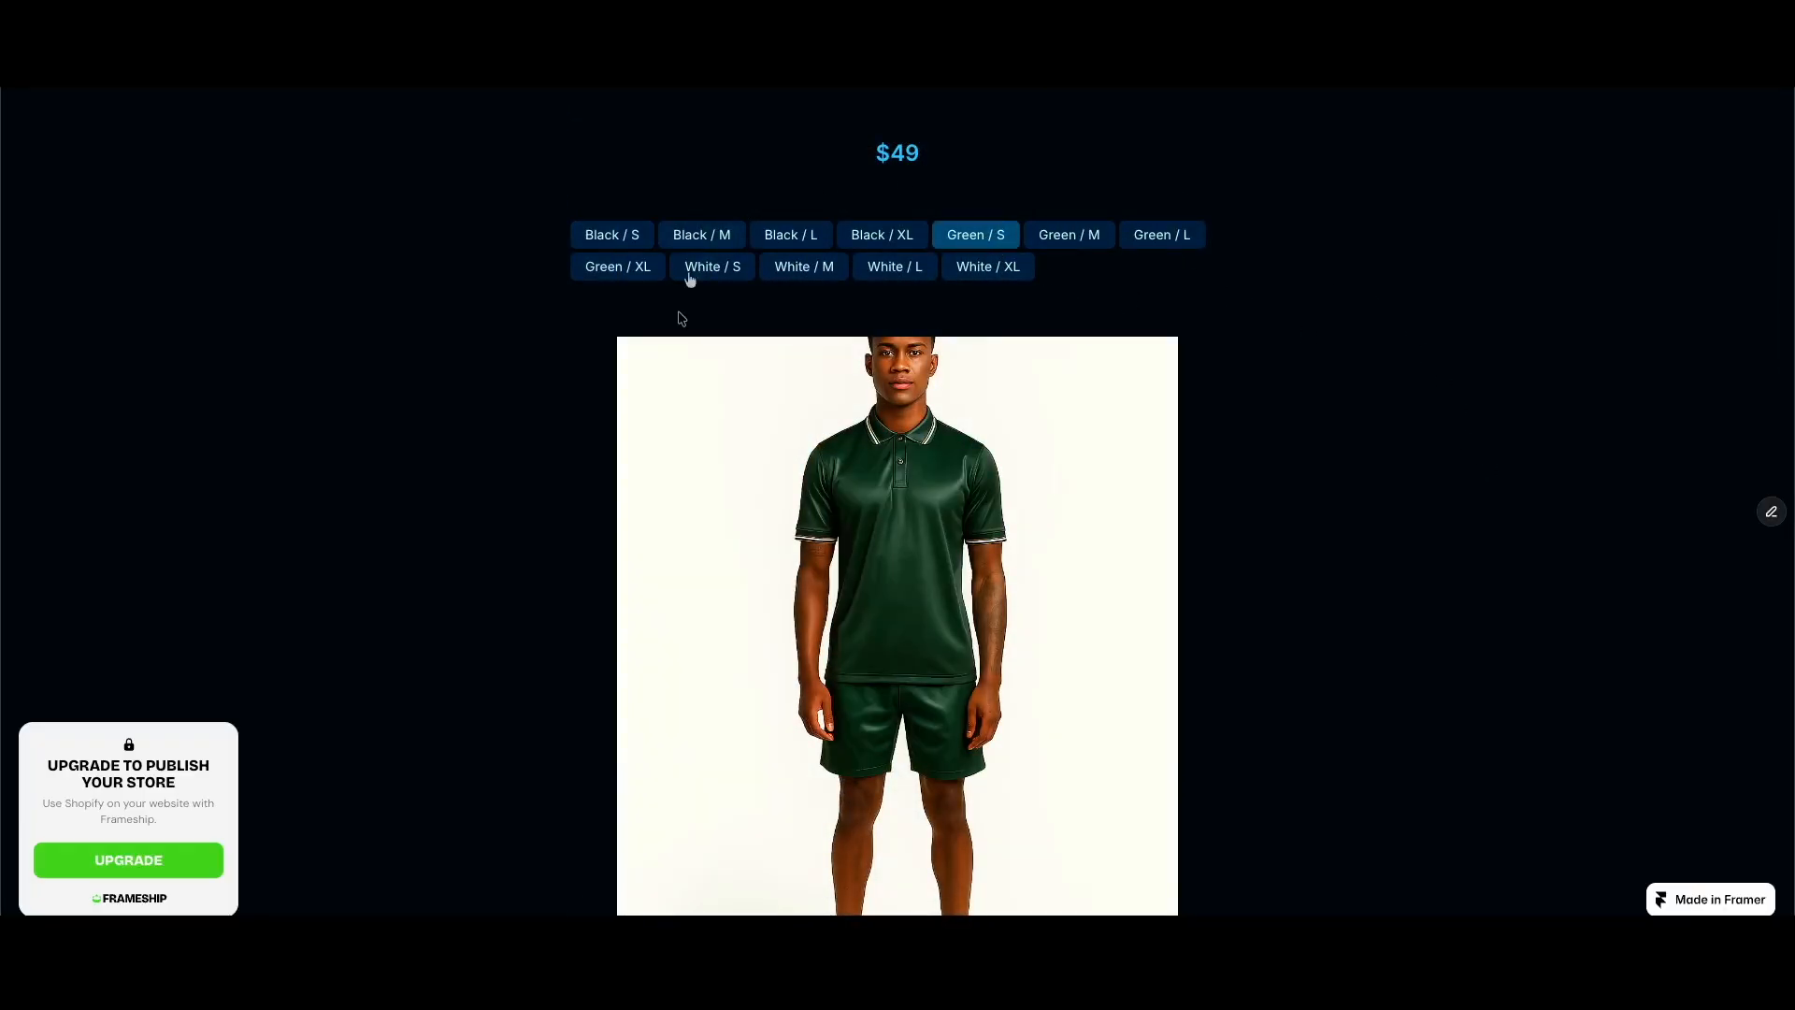
left_click(720, 269)
scroll(561, 632, "down", 1)
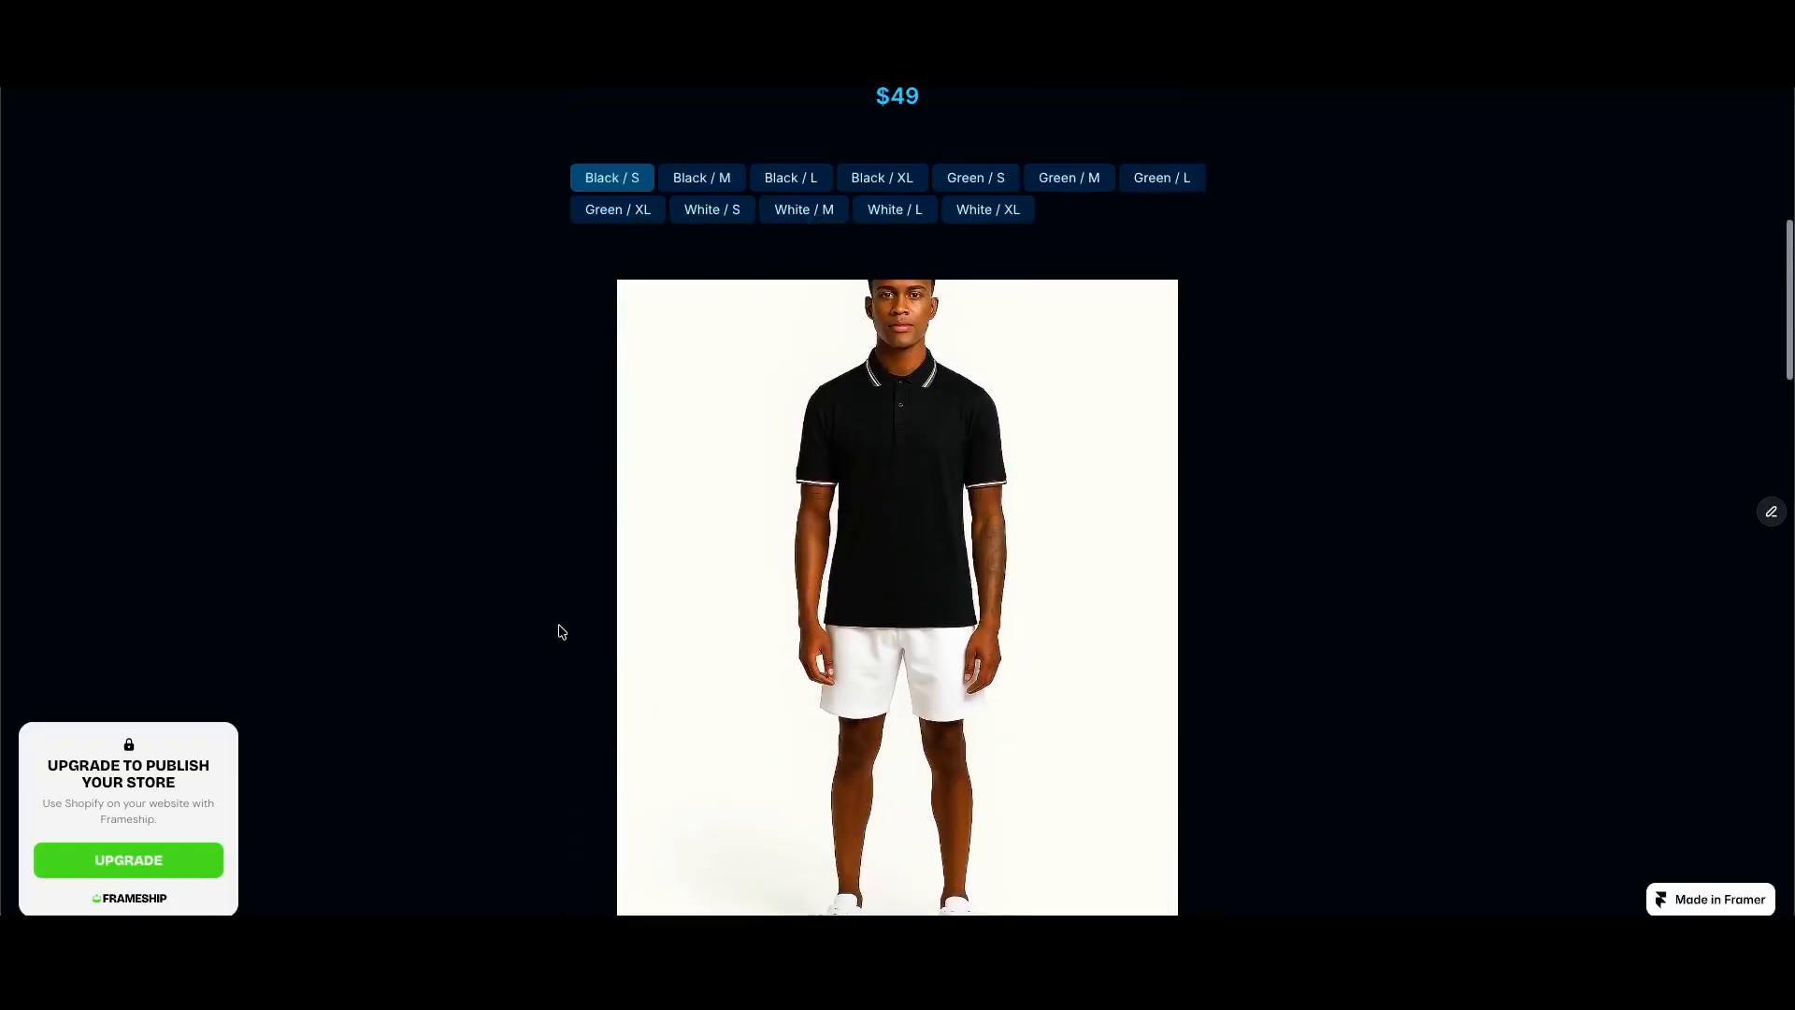
scroll(561, 632, "down", 1)
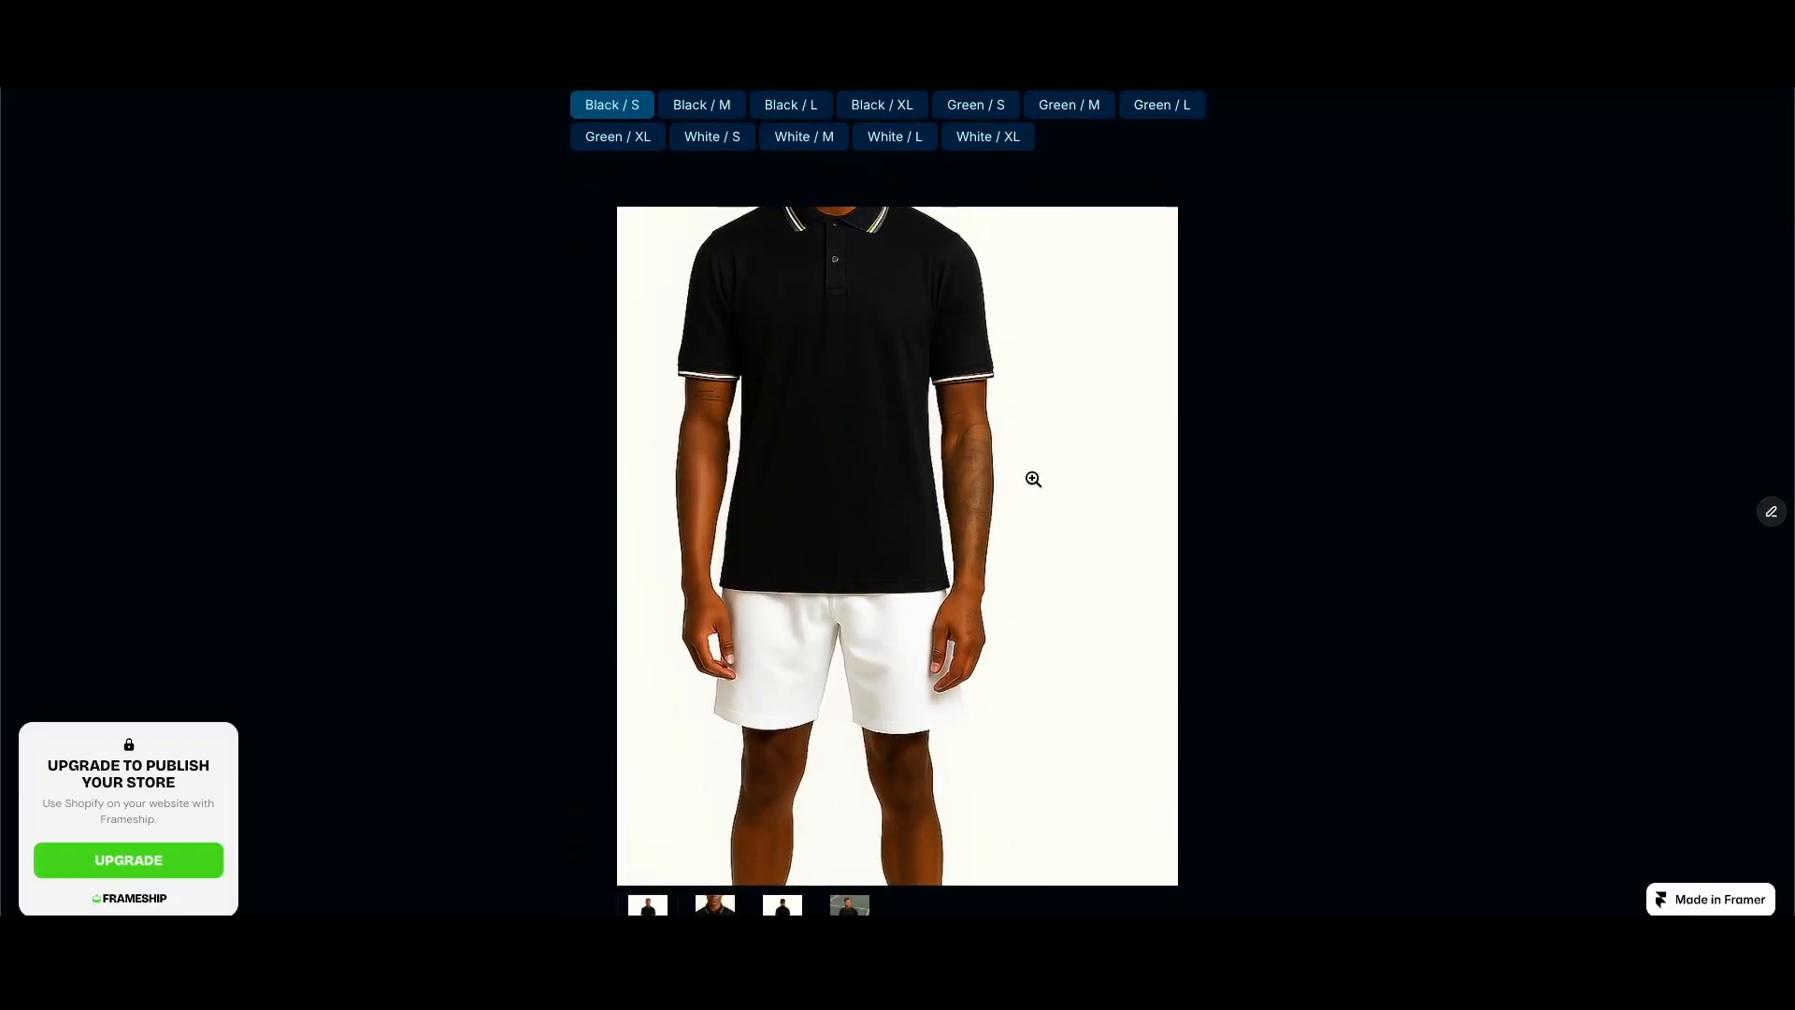
Step: Open the main gallery image in the lightbox, page through the variant's images and close it
left_click(1033, 564)
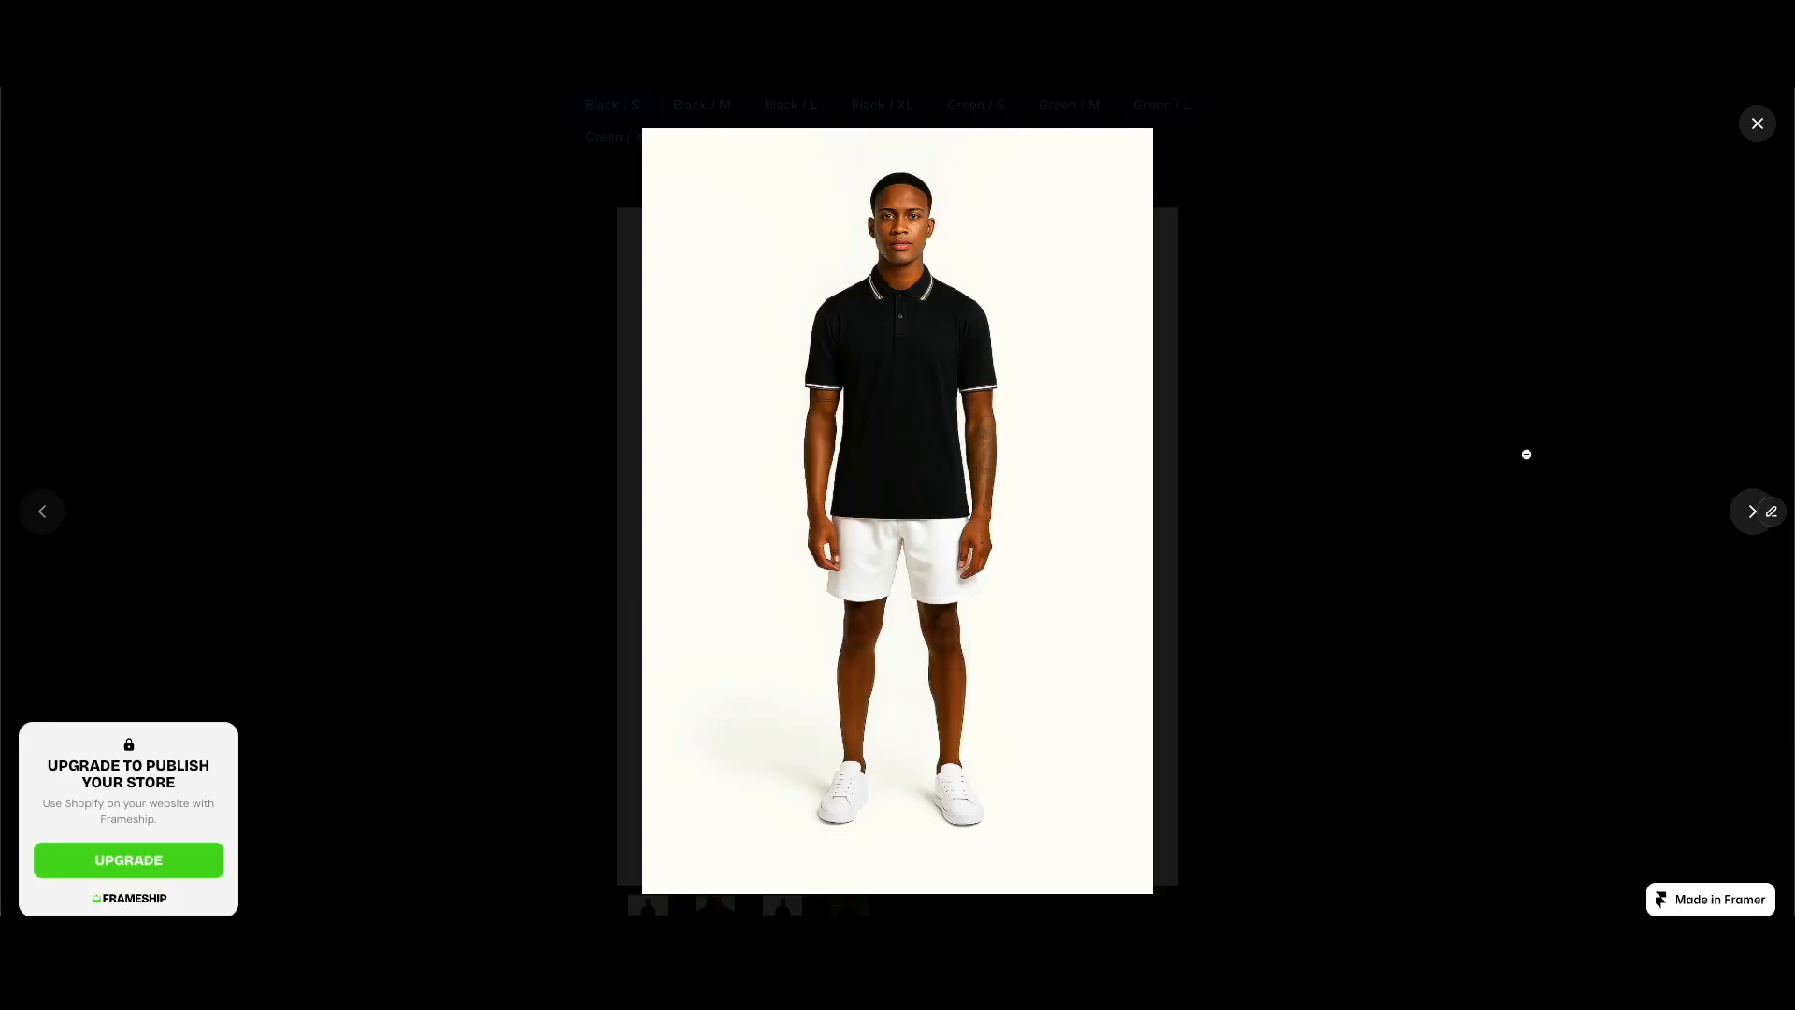
left_click(1747, 521)
left_click(1747, 521)
left_click(1748, 521)
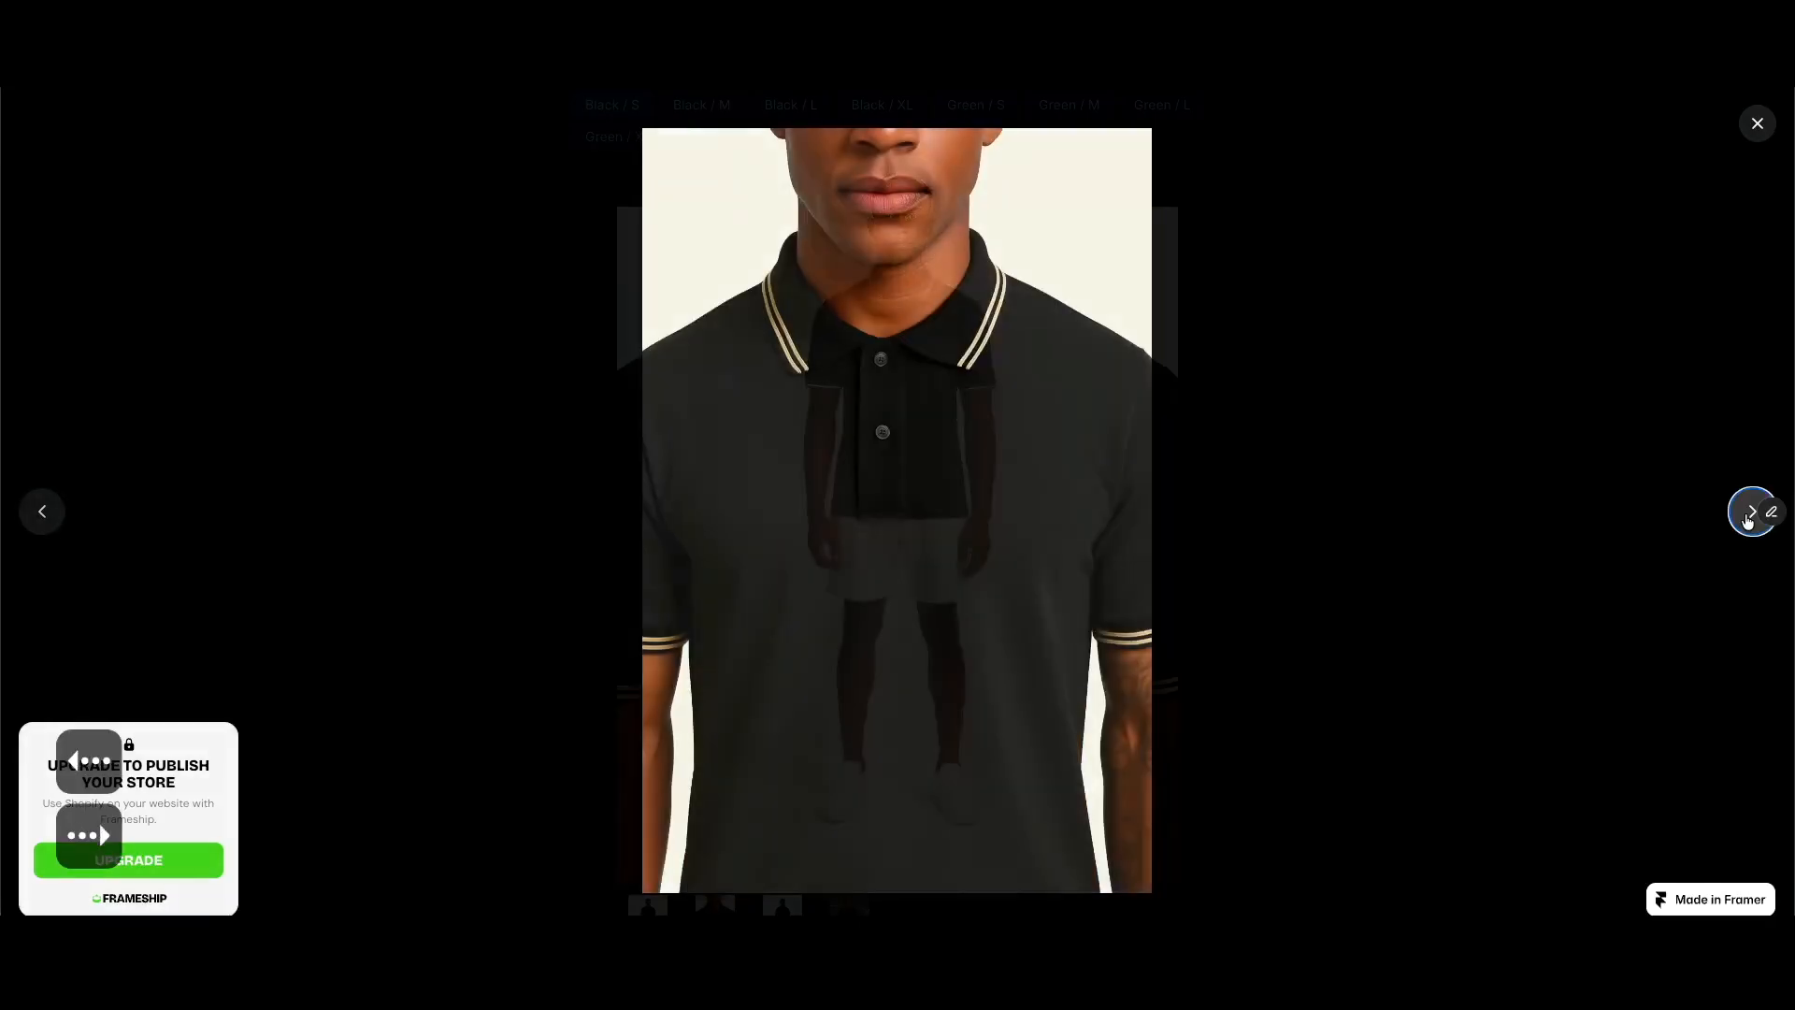
left_click(1748, 522)
left_click(1748, 521)
left_click(1234, 794)
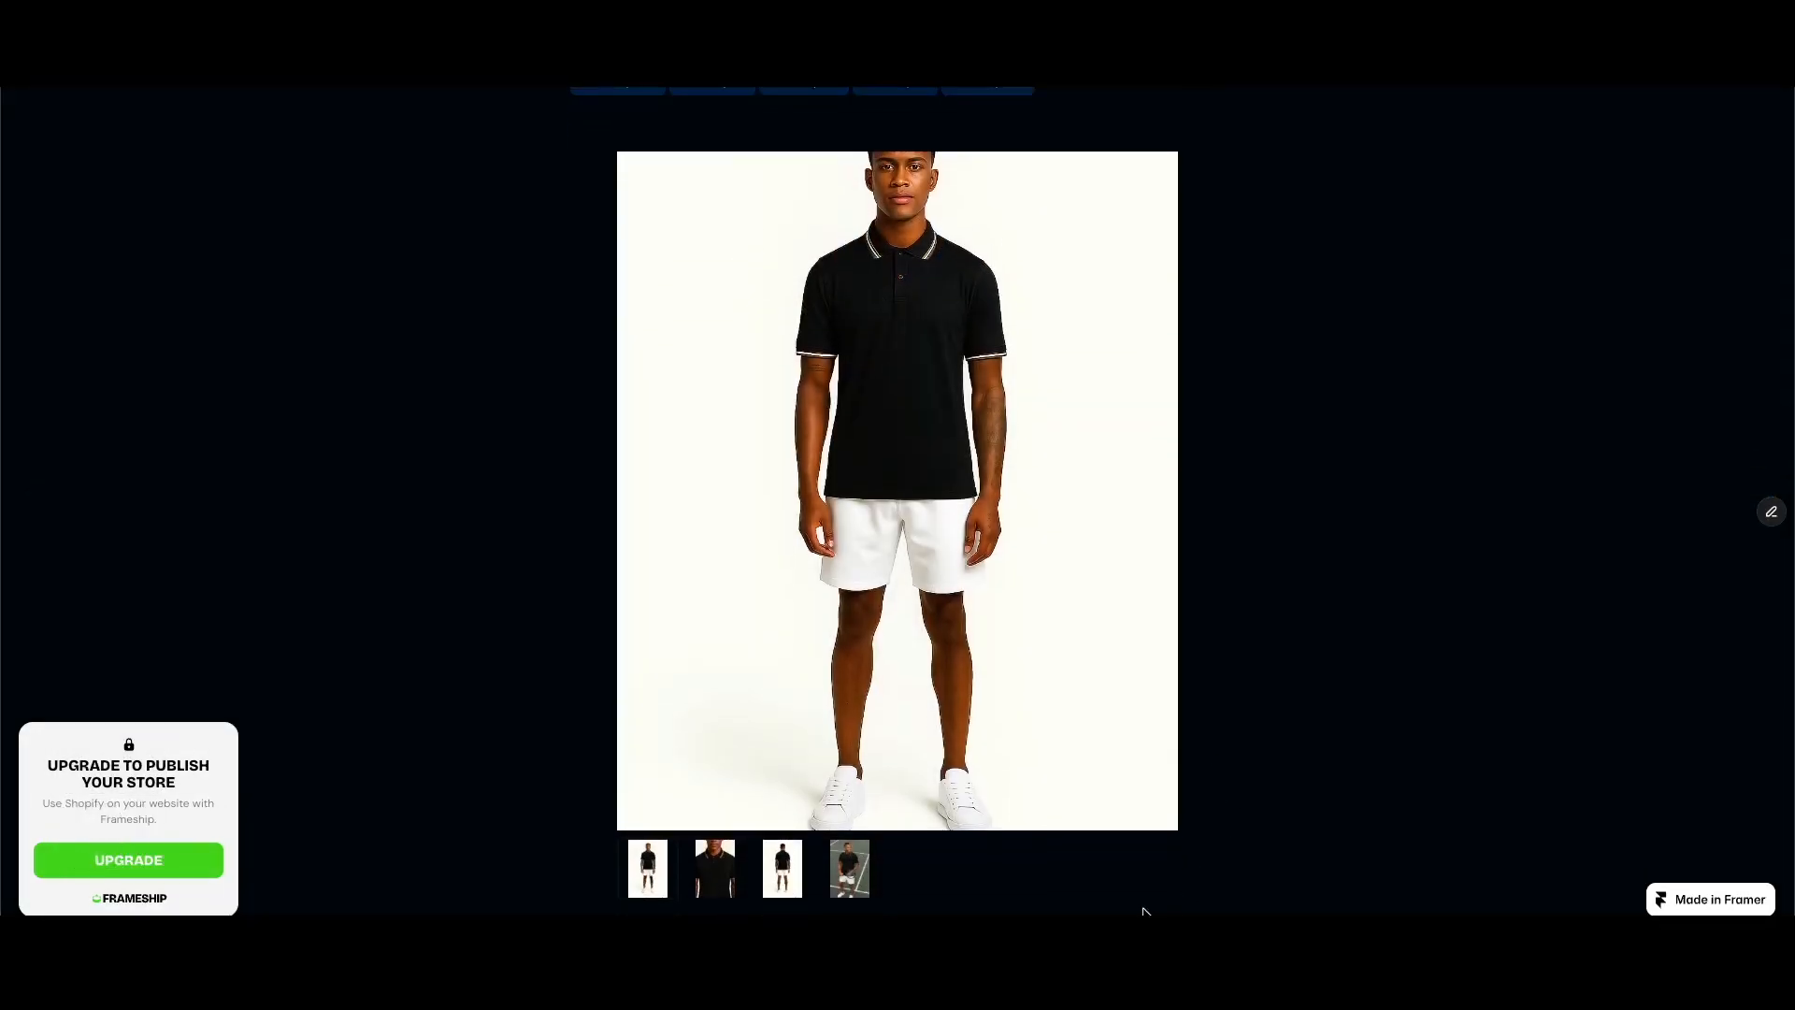
Step: View the second, third and fourth gallery images through their thumbnails below the main image
left_click(718, 874)
left_click(781, 881)
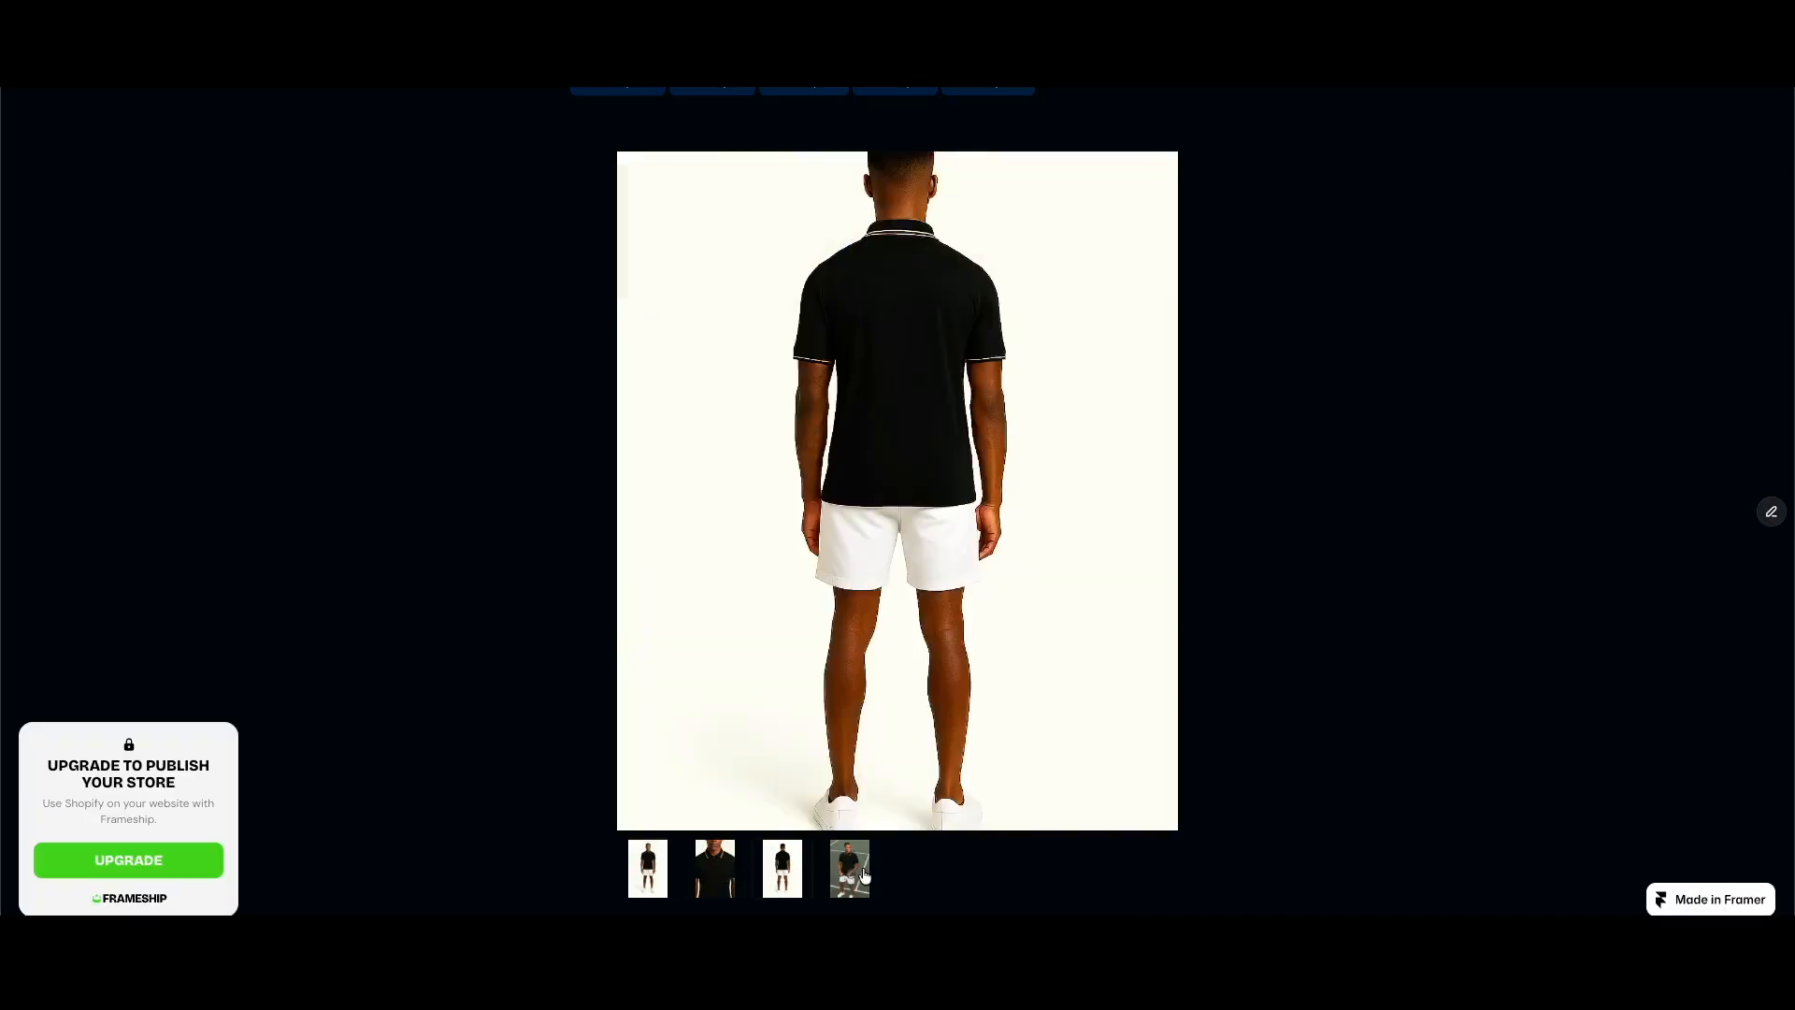
left_click(851, 878)
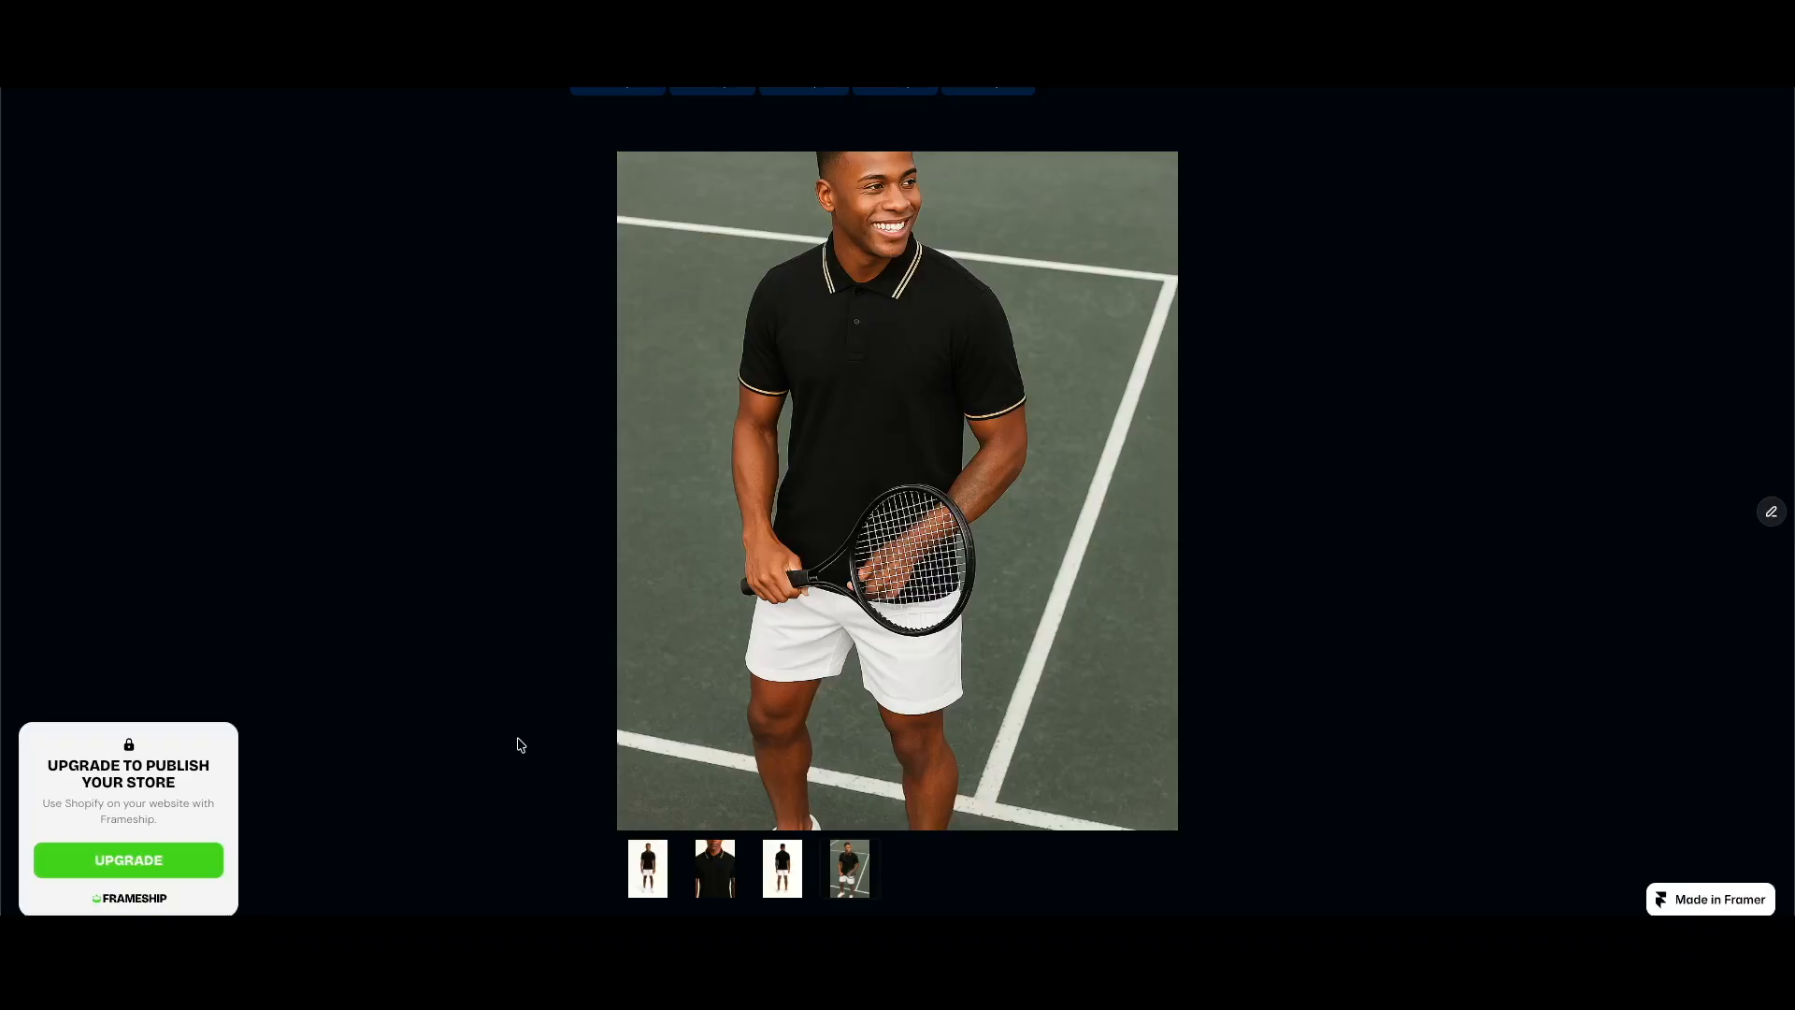
scroll(1330, 631, "up", 6)
scroll(1330, 634, "up", 3)
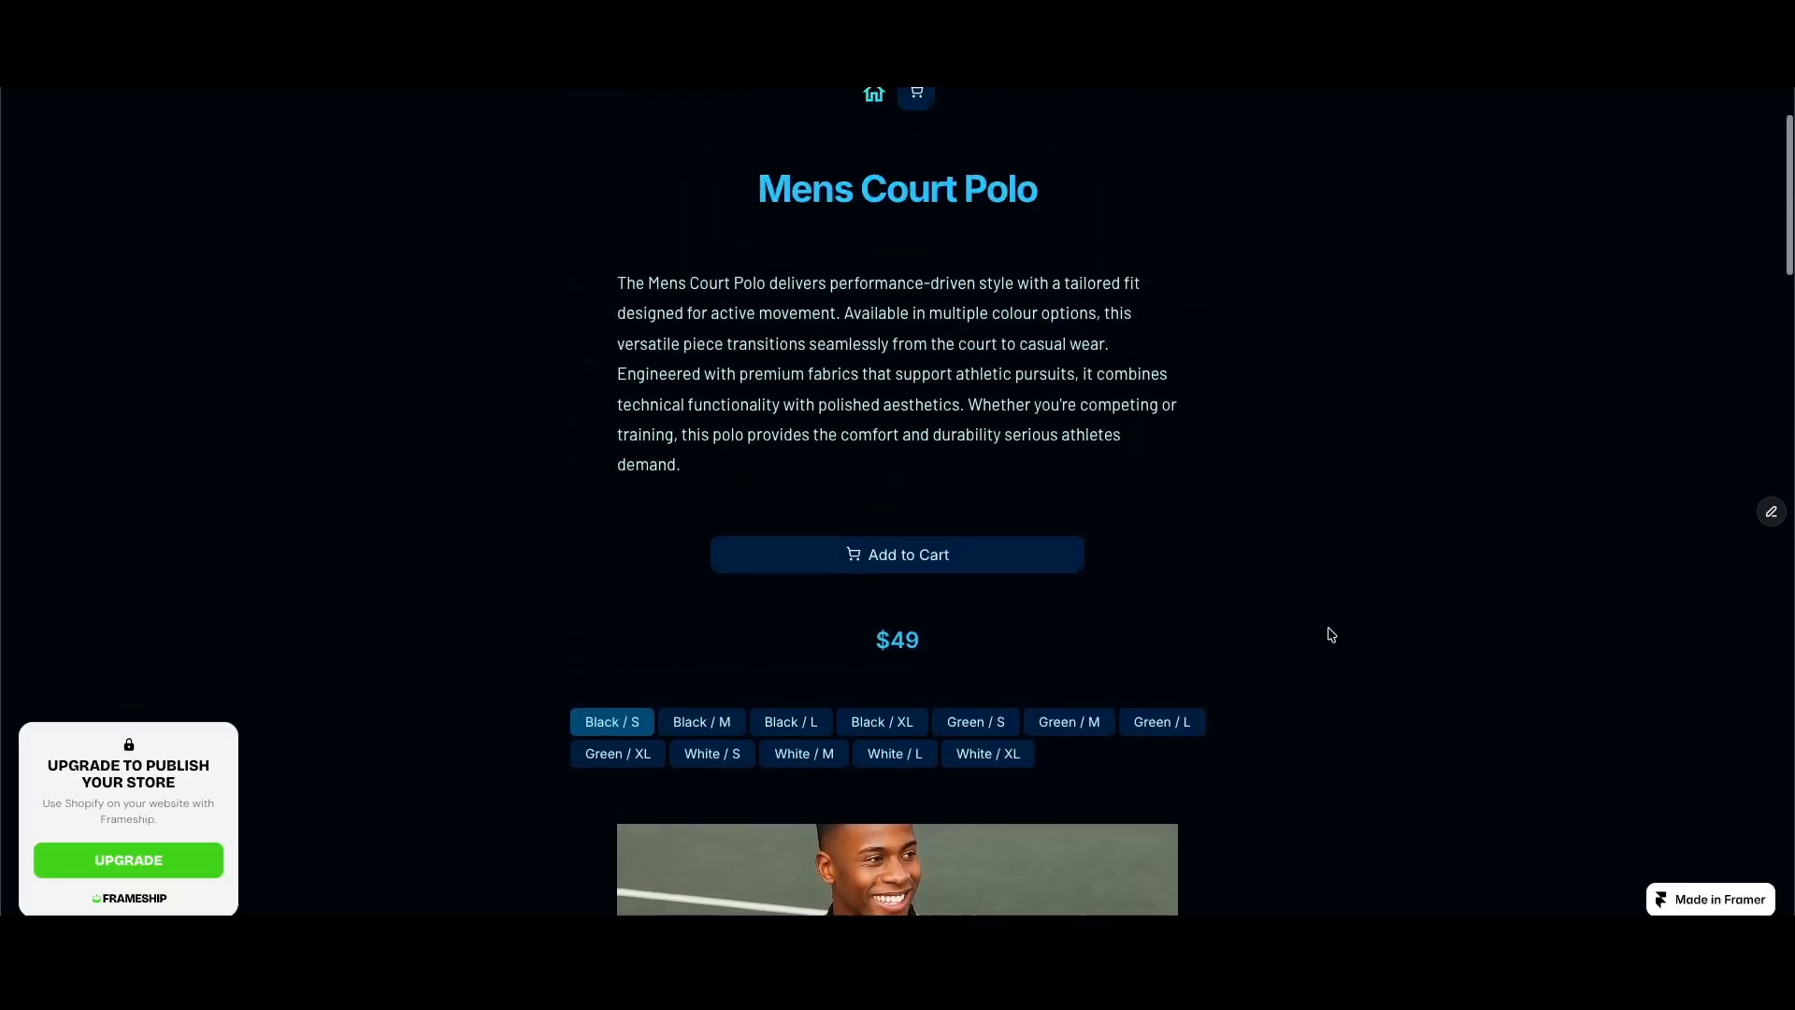
Step: Switch the product through Green / S, Green / XL, White / S and Black / S to compare the gallery images
scroll(1330, 634, "down", 3)
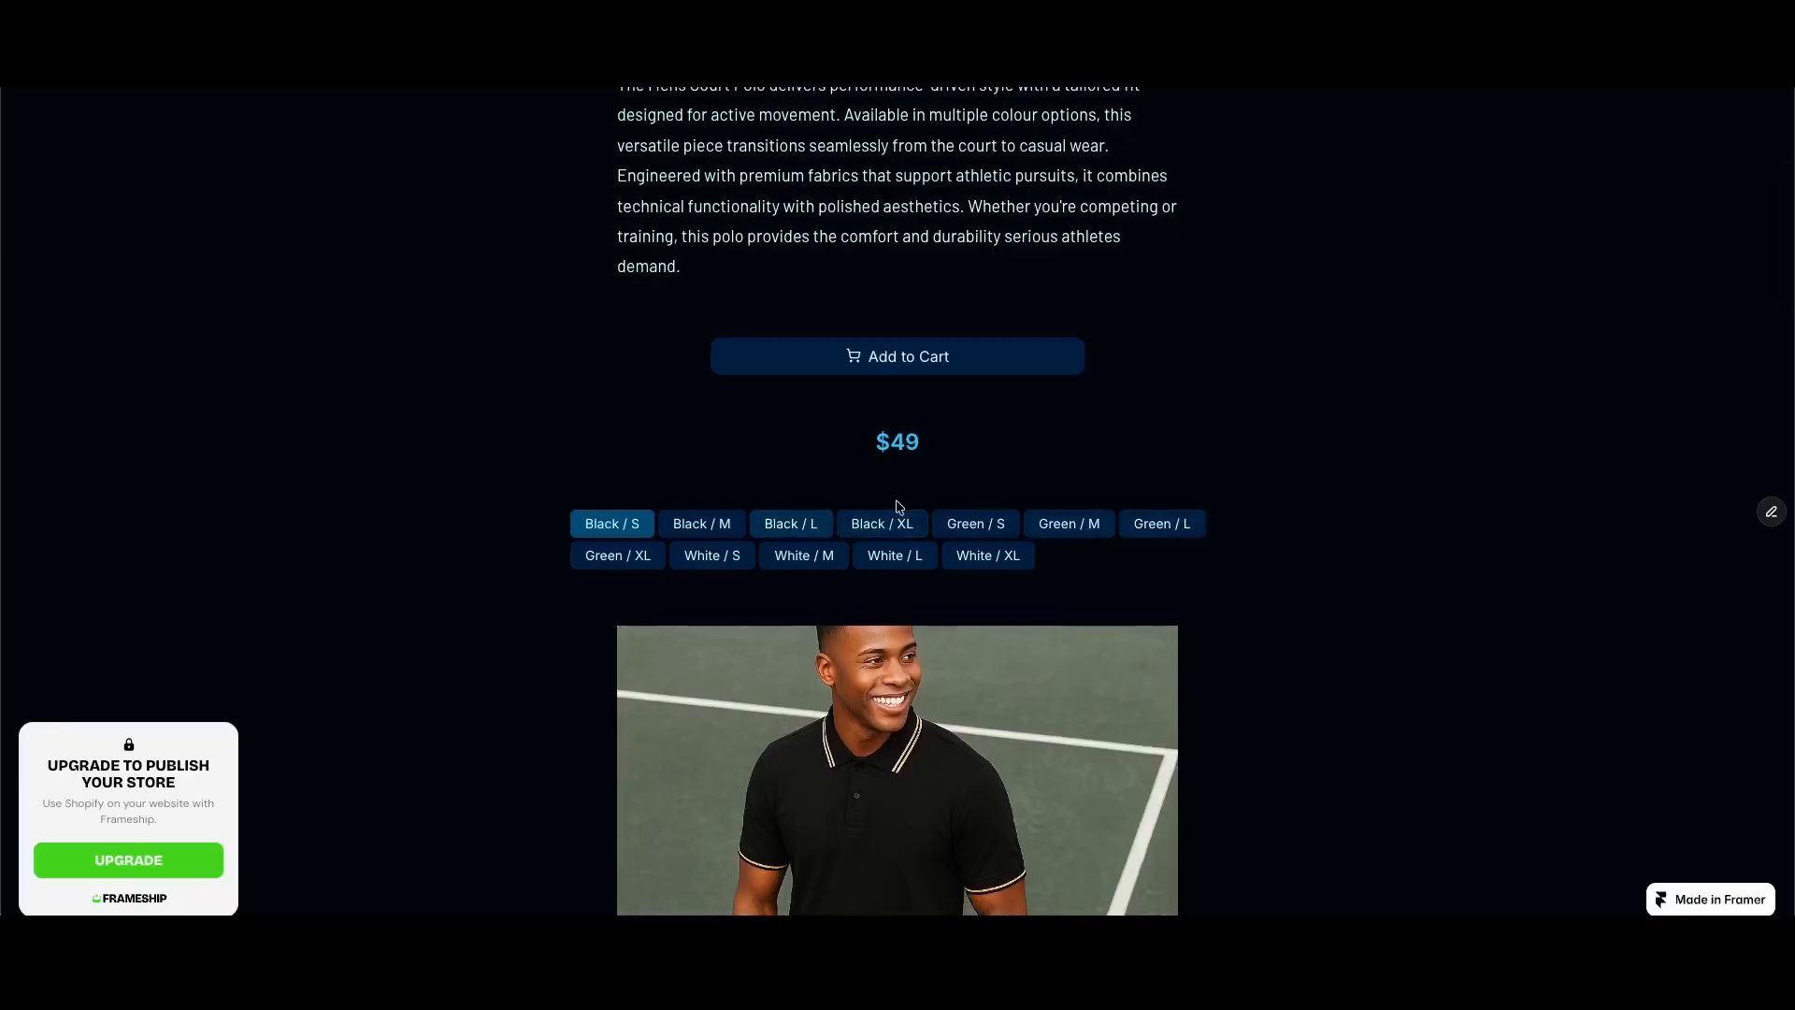
left_click(975, 524)
left_click(618, 555)
left_click(712, 557)
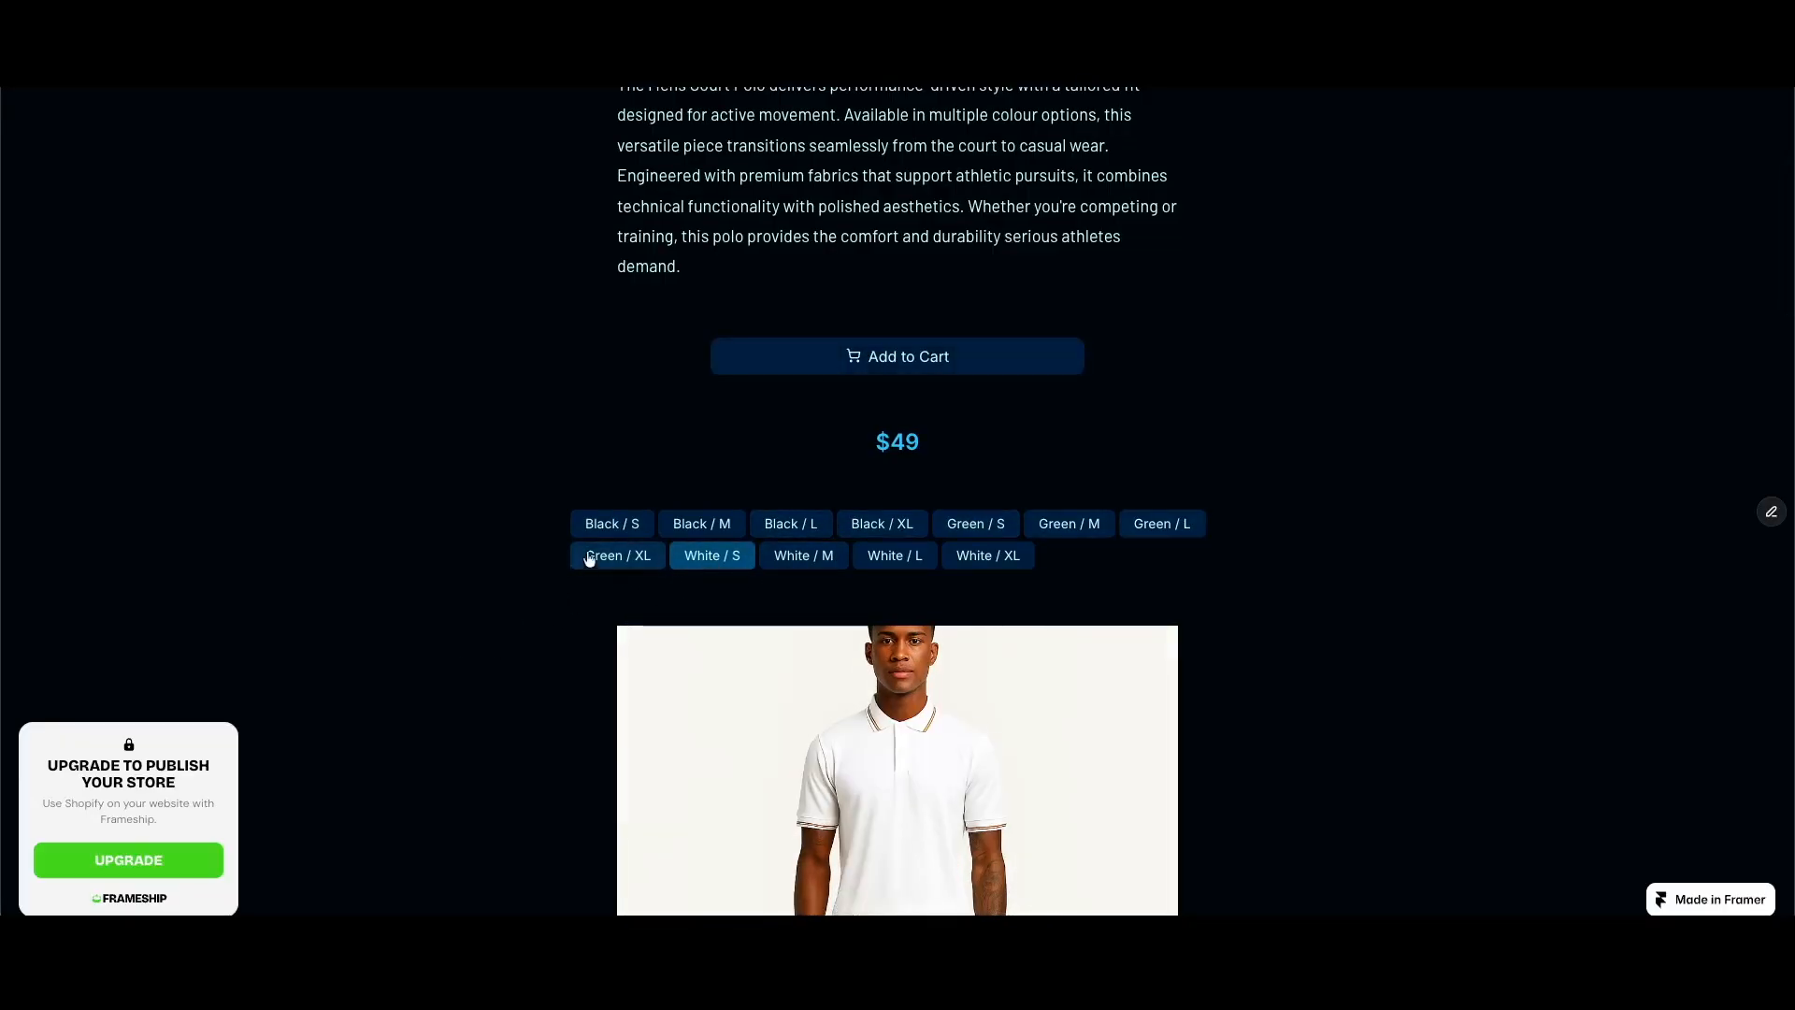
left_click(608, 524)
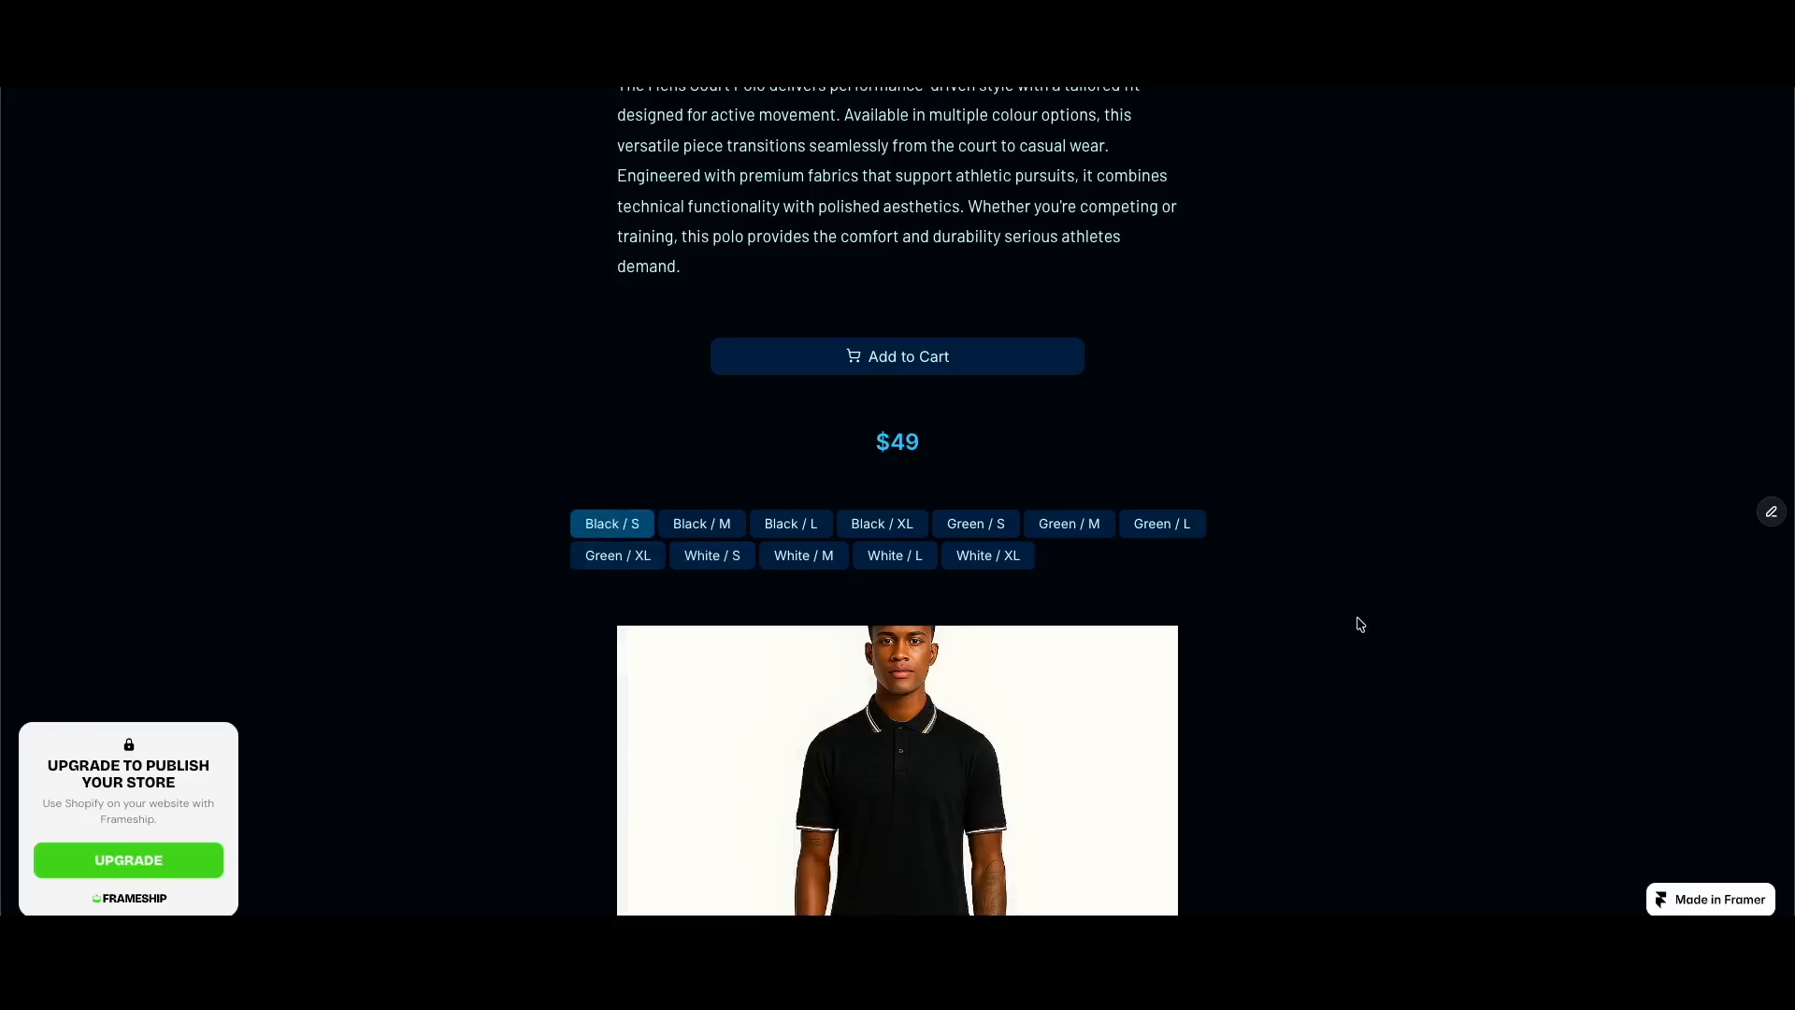